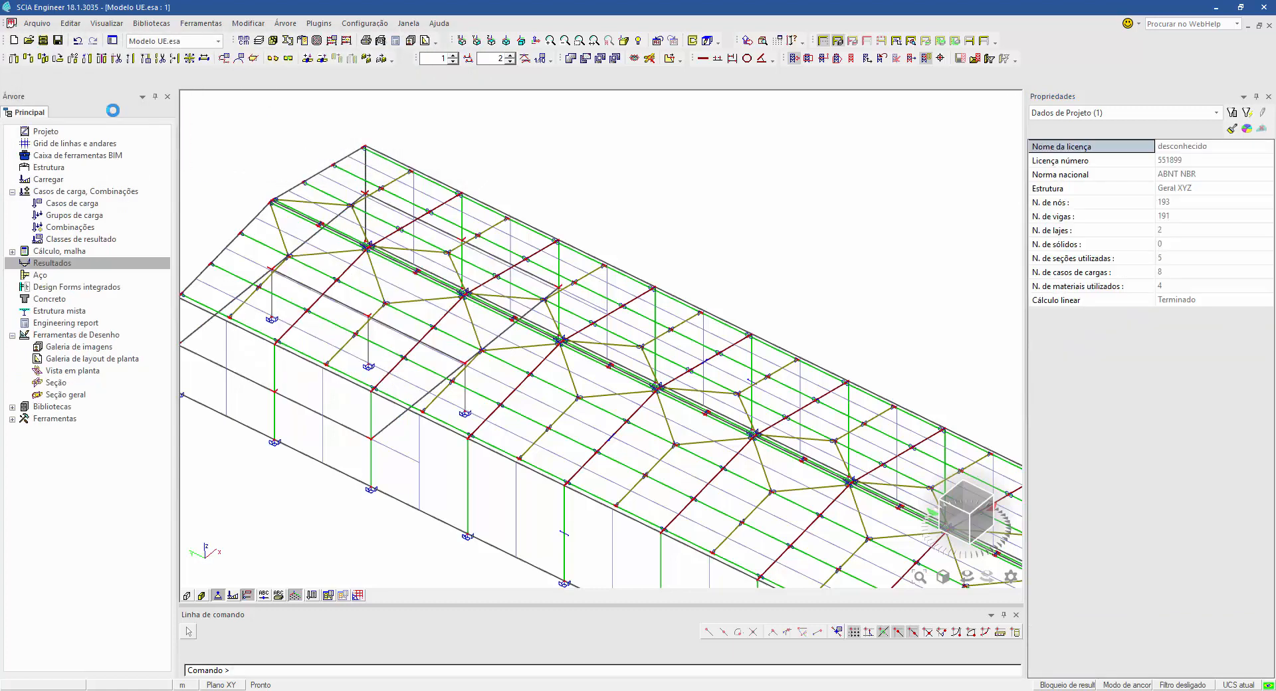
Step: Open the Verificar check under Verificação ELU for the steel beams (Aço, Vigas)
double_click(41, 276)
left_click(12, 131)
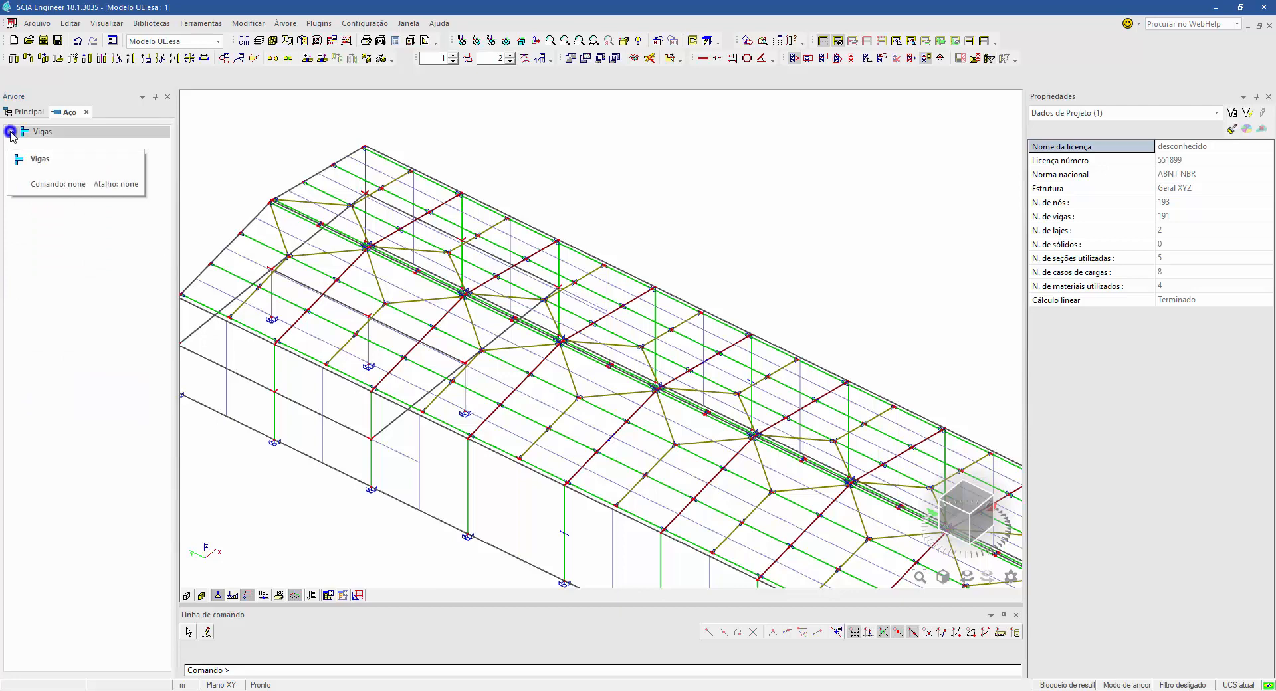
double_click(67, 180)
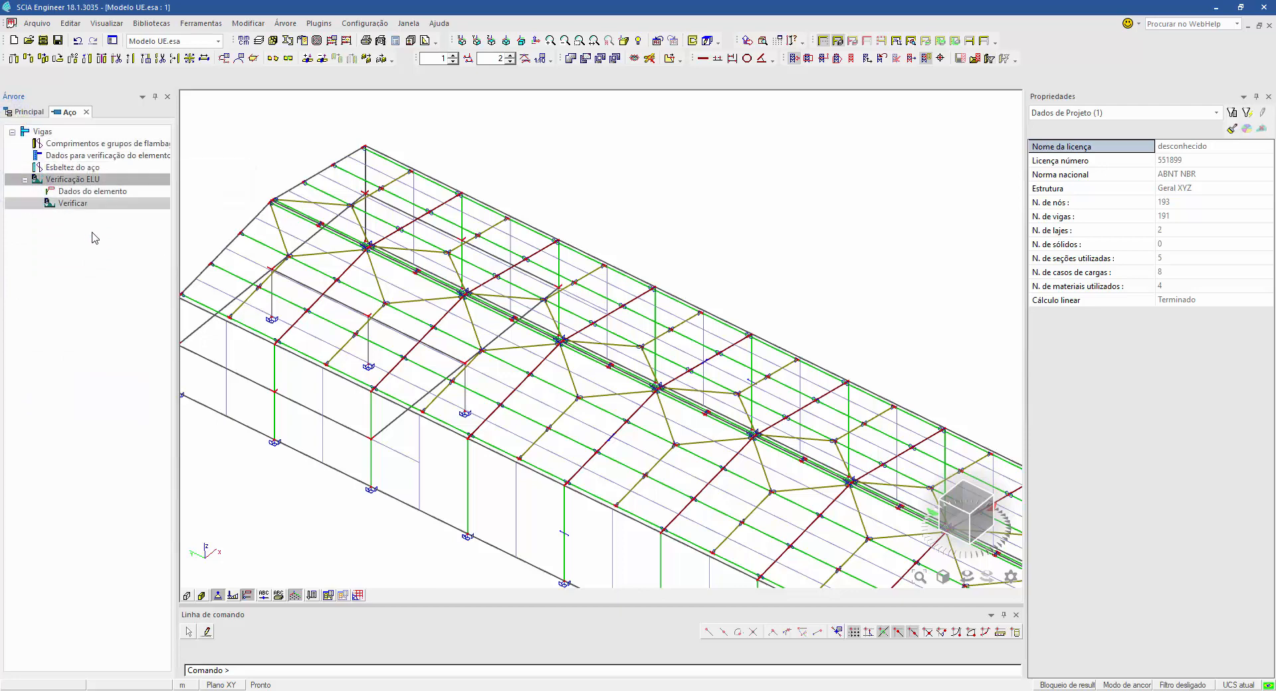
left_click(72, 202)
Step: Filter the steel check by Seção Transversal and choose the section CS3 - W310x38.7
left_click(1233, 188)
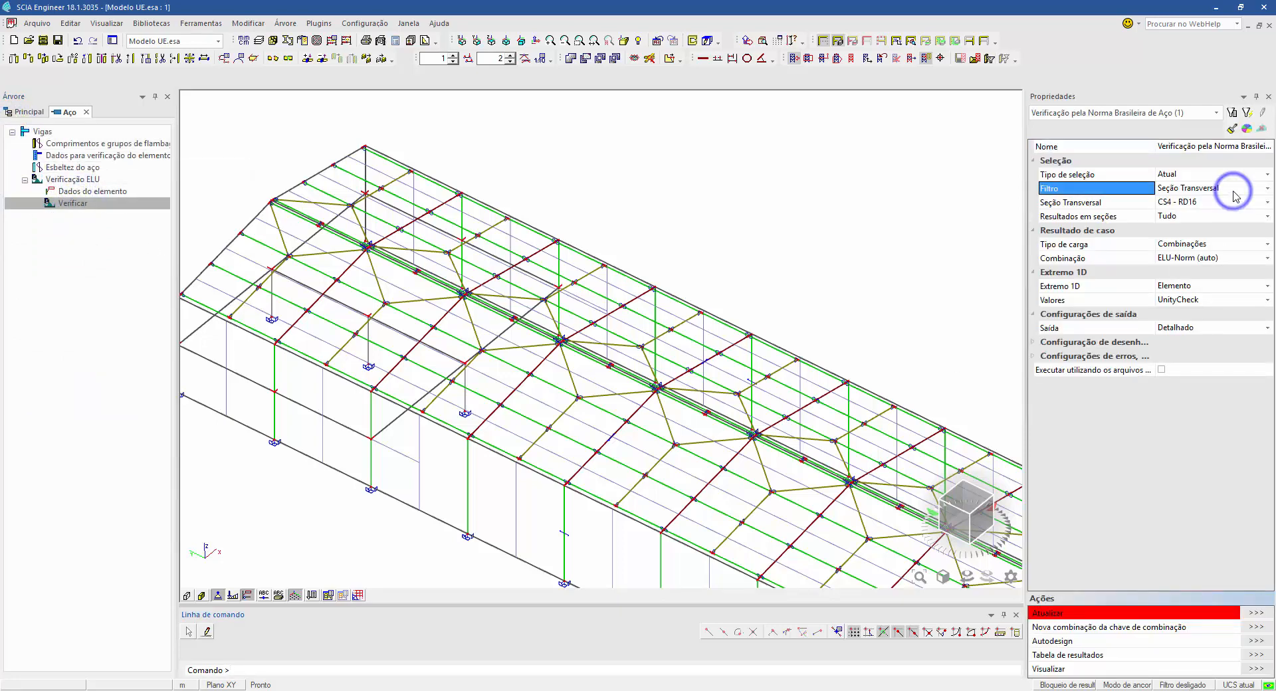
left_click(1233, 188)
left_click(1196, 202)
left_click(1194, 190)
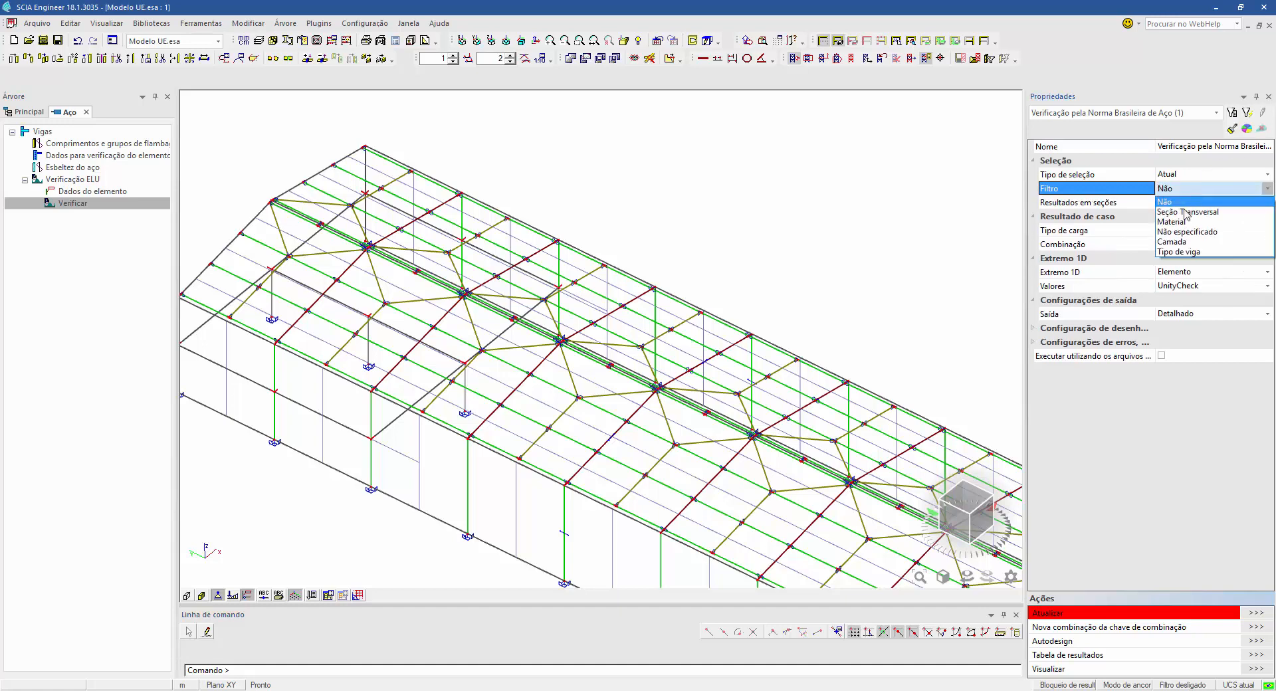
left_click(1191, 207)
left_click(1191, 203)
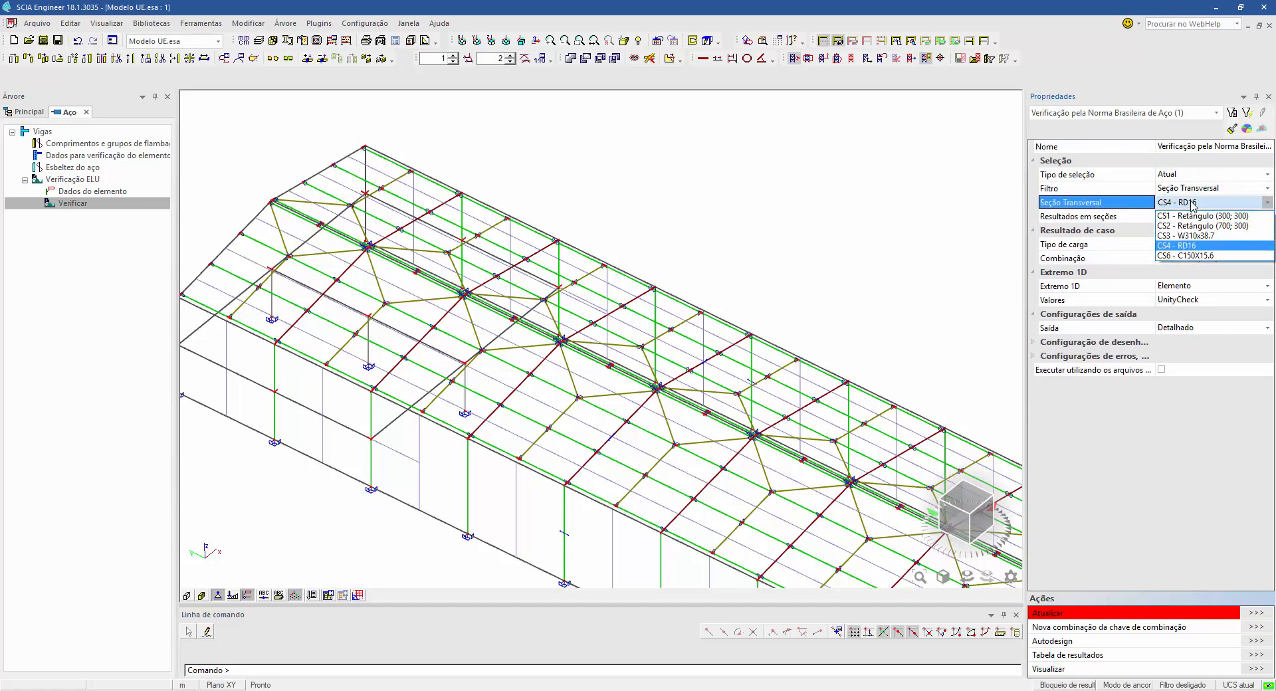
left_click(1183, 235)
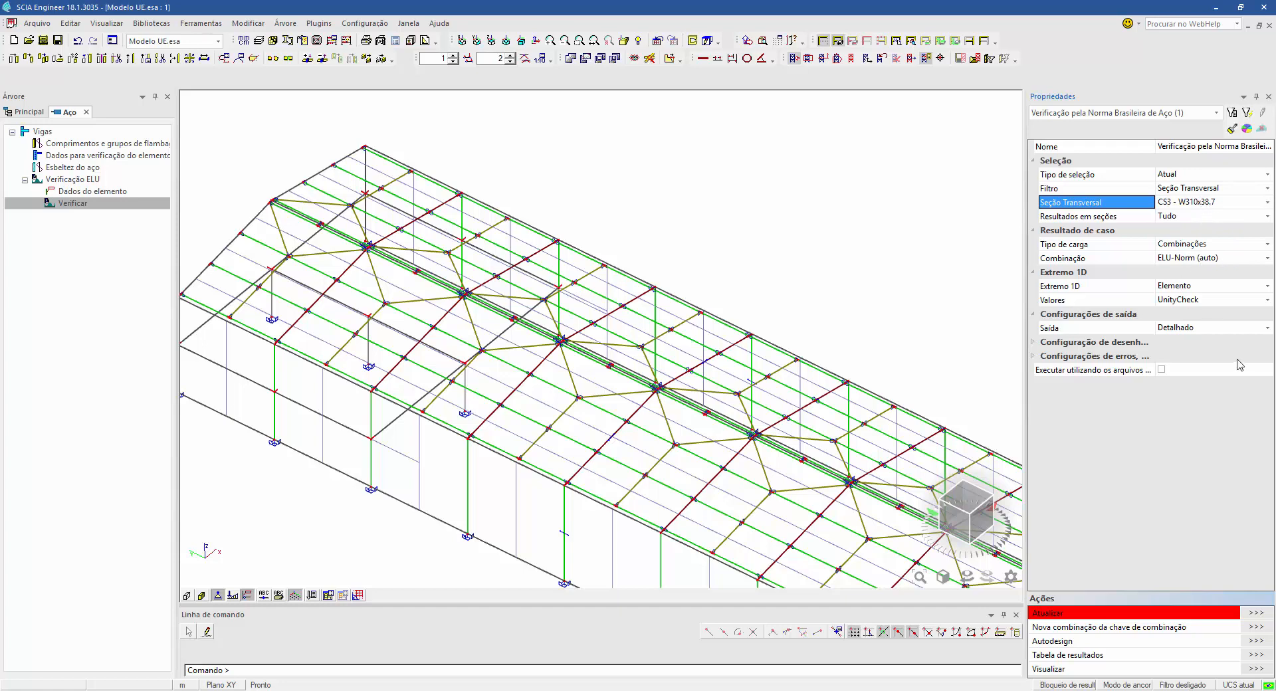
Step: Keep the output as Detalhado, set Extremo 1D to Global and update the check results
left_click(1175, 329)
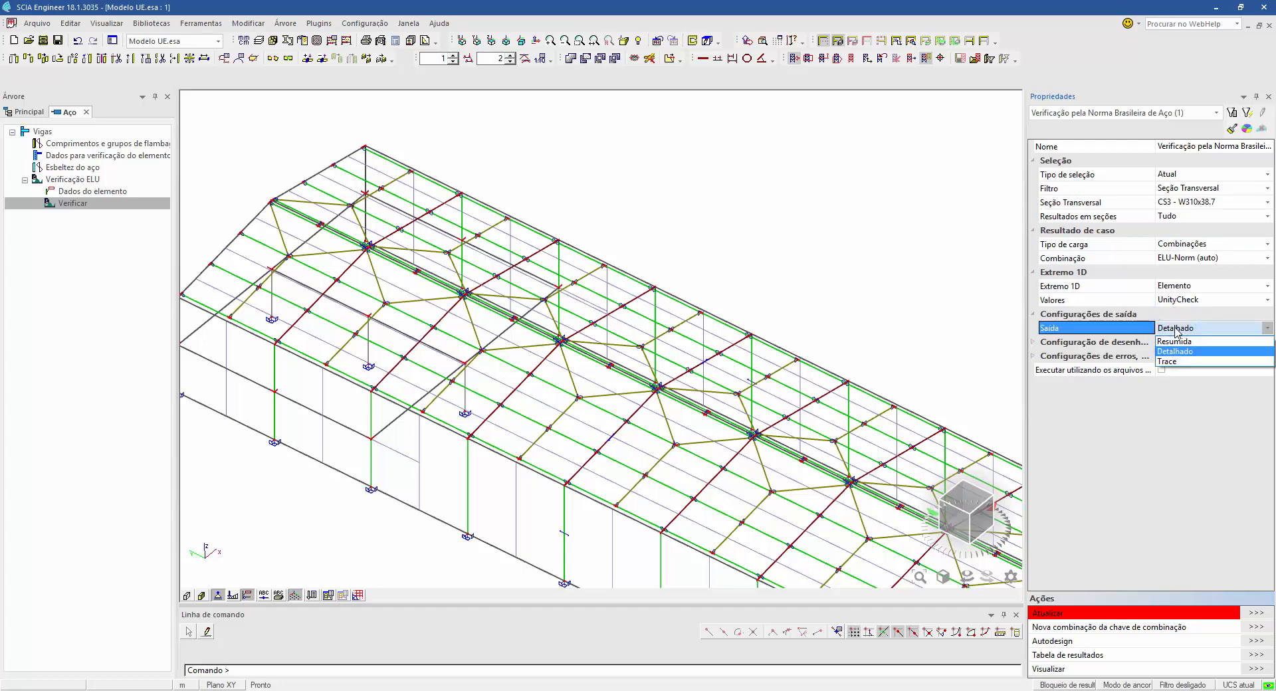
left_click(1177, 332)
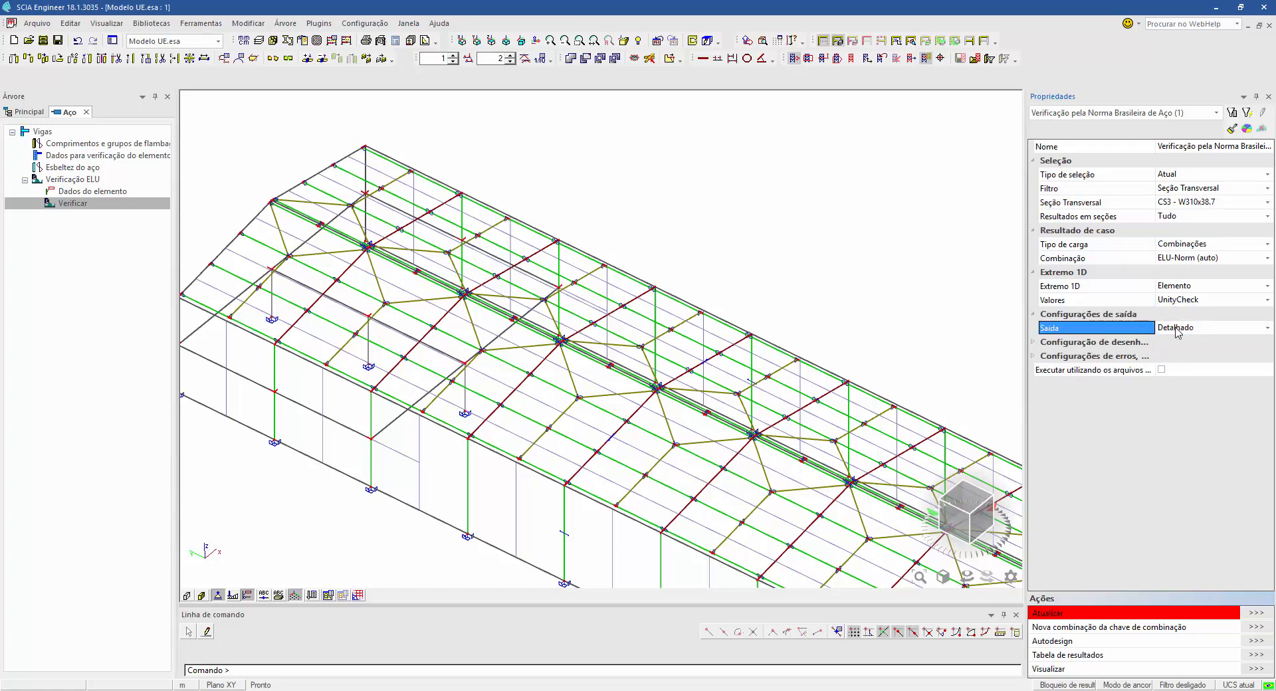
left_click(1199, 286)
left_click(1199, 287)
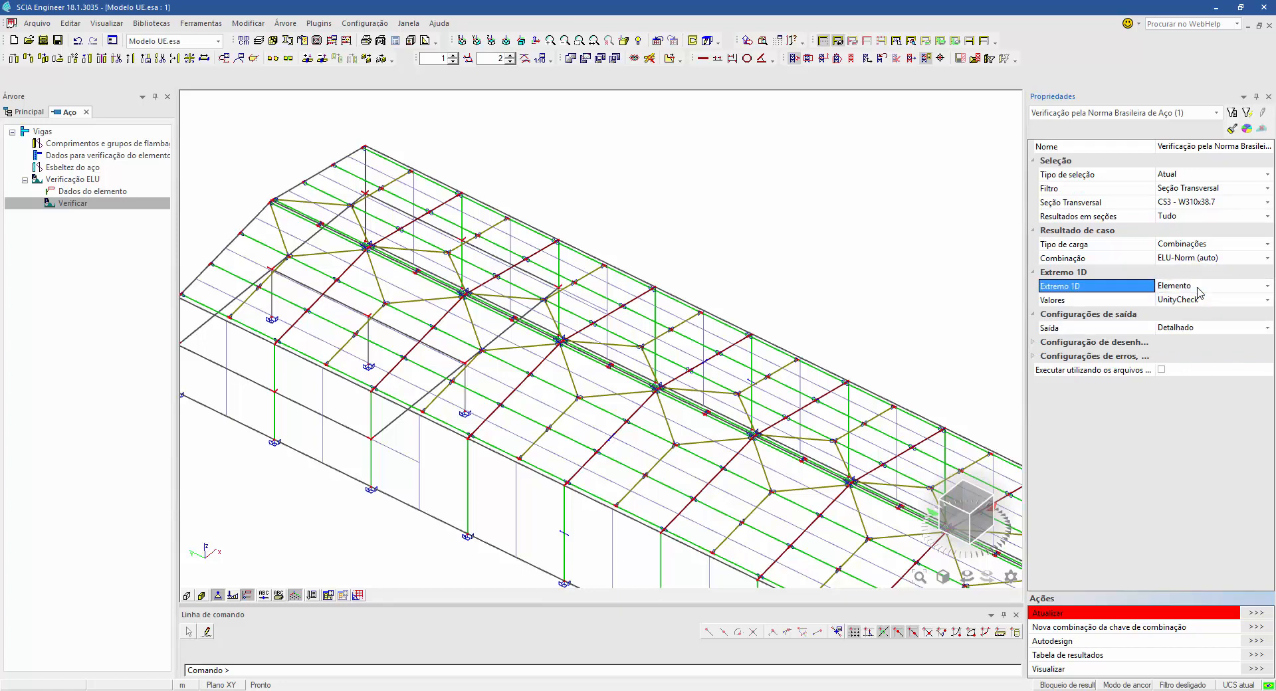
left_click(1199, 287)
left_click(1181, 330)
left_click(1261, 612)
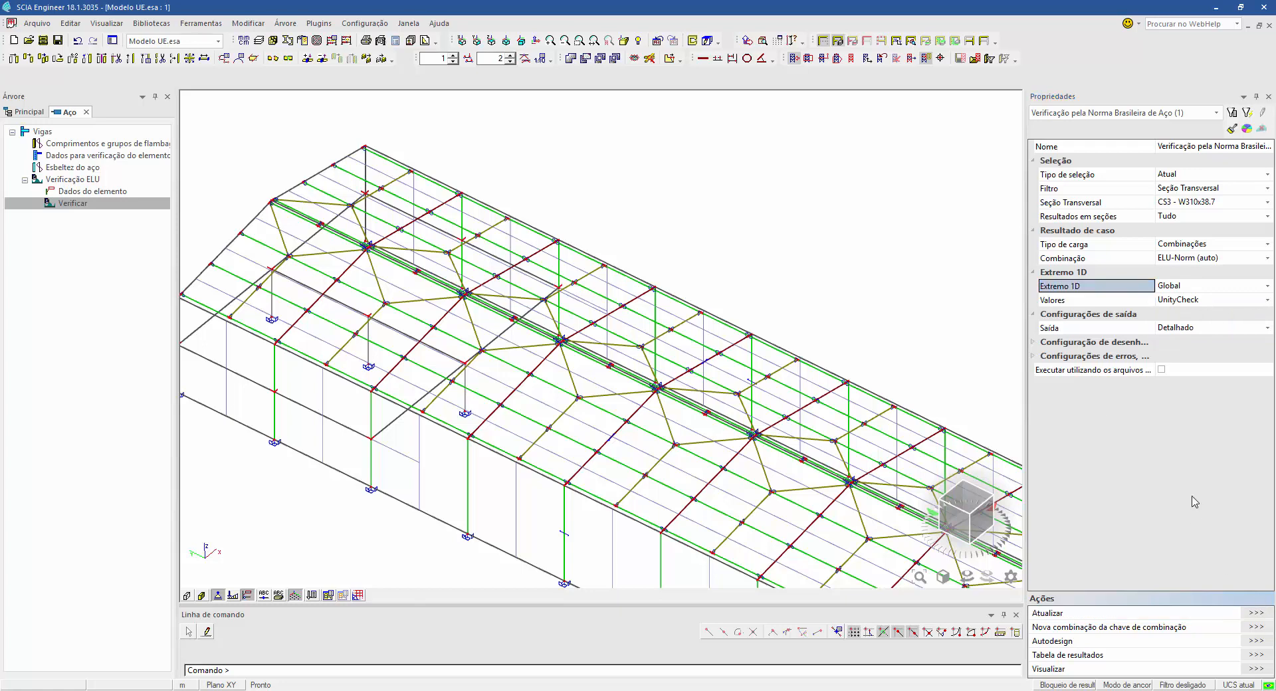
Step: Set the selection type to Tudo, update the check and inspect the UnityCheck diagrams on the W310x38.7 members
left_click(1194, 175)
left_click(1190, 189)
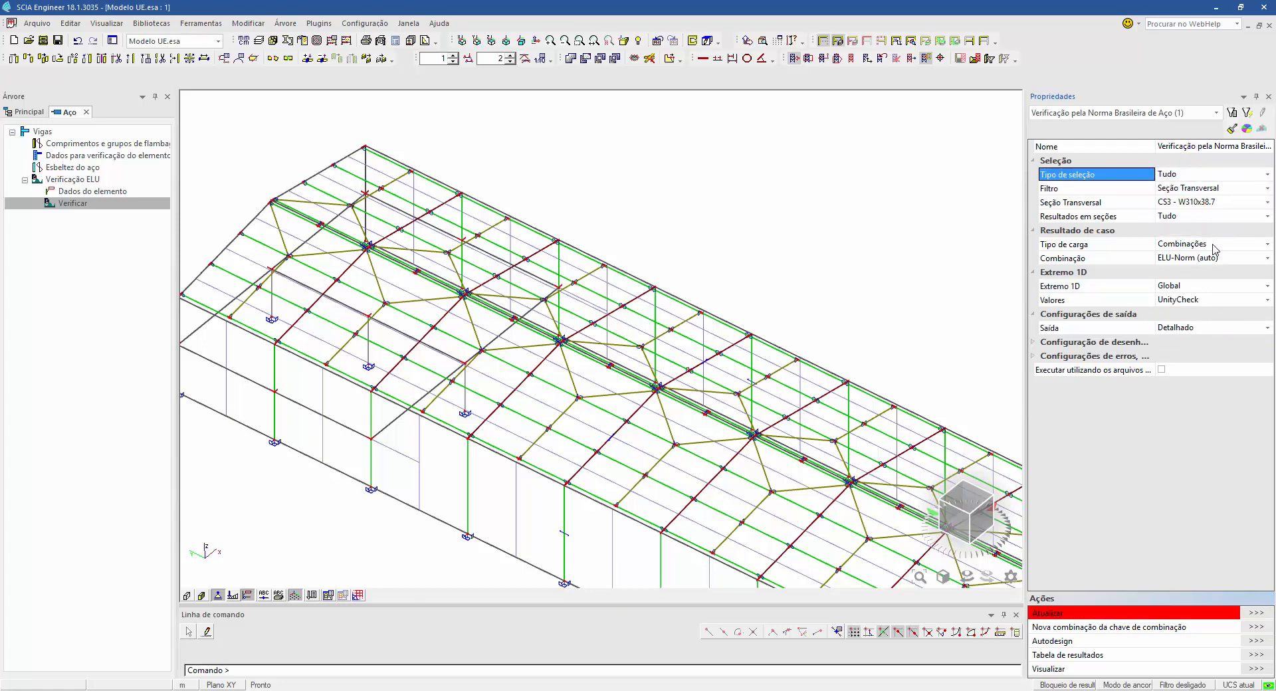
left_click(1255, 612)
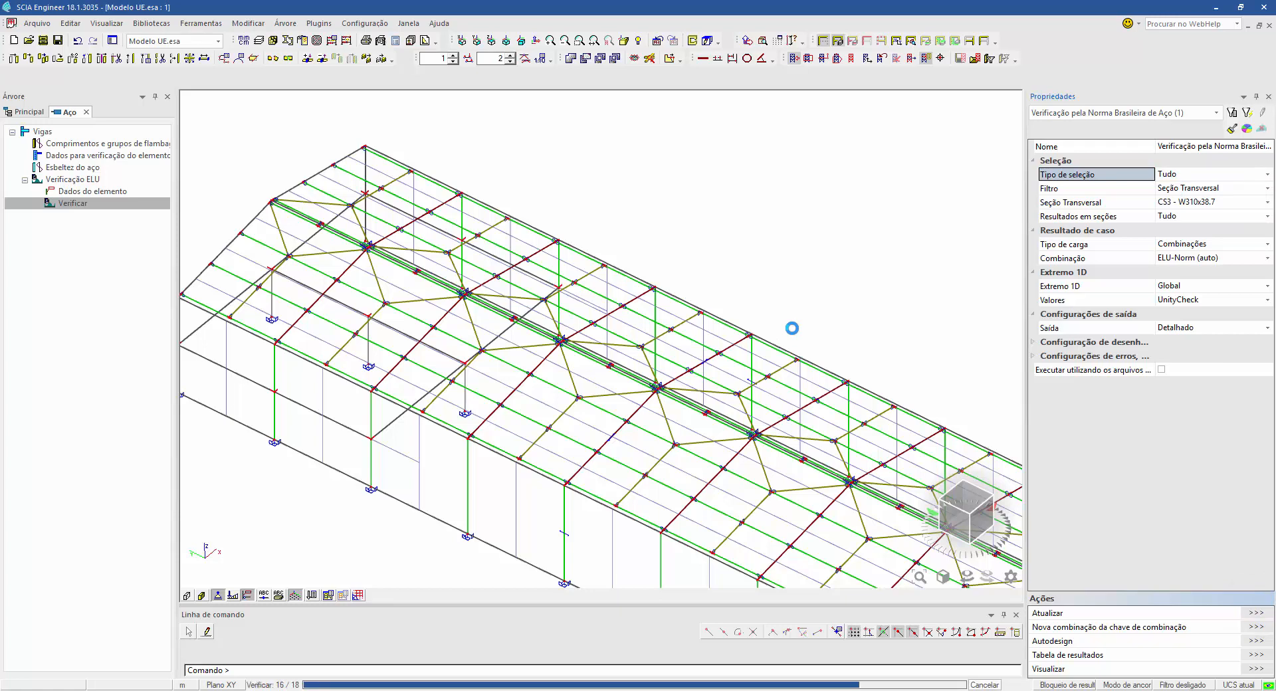
middle_click_drag(505, 337, 304, 179)
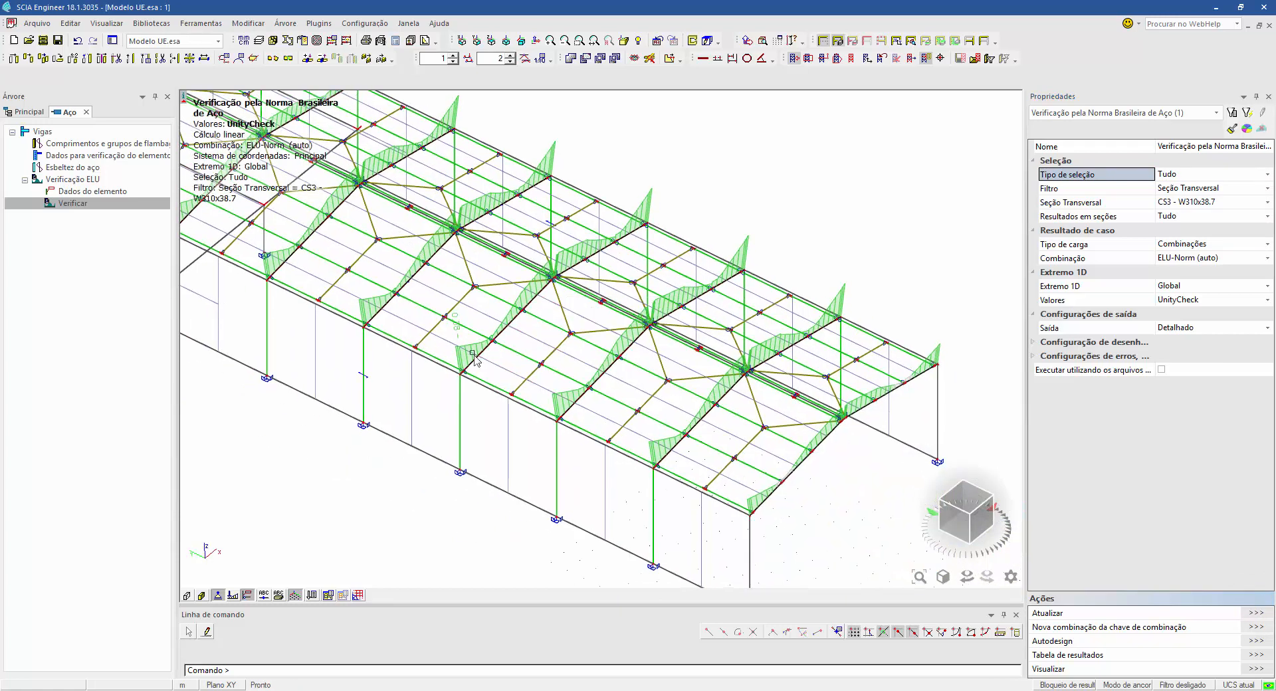
scroll(474, 359, "up", 3)
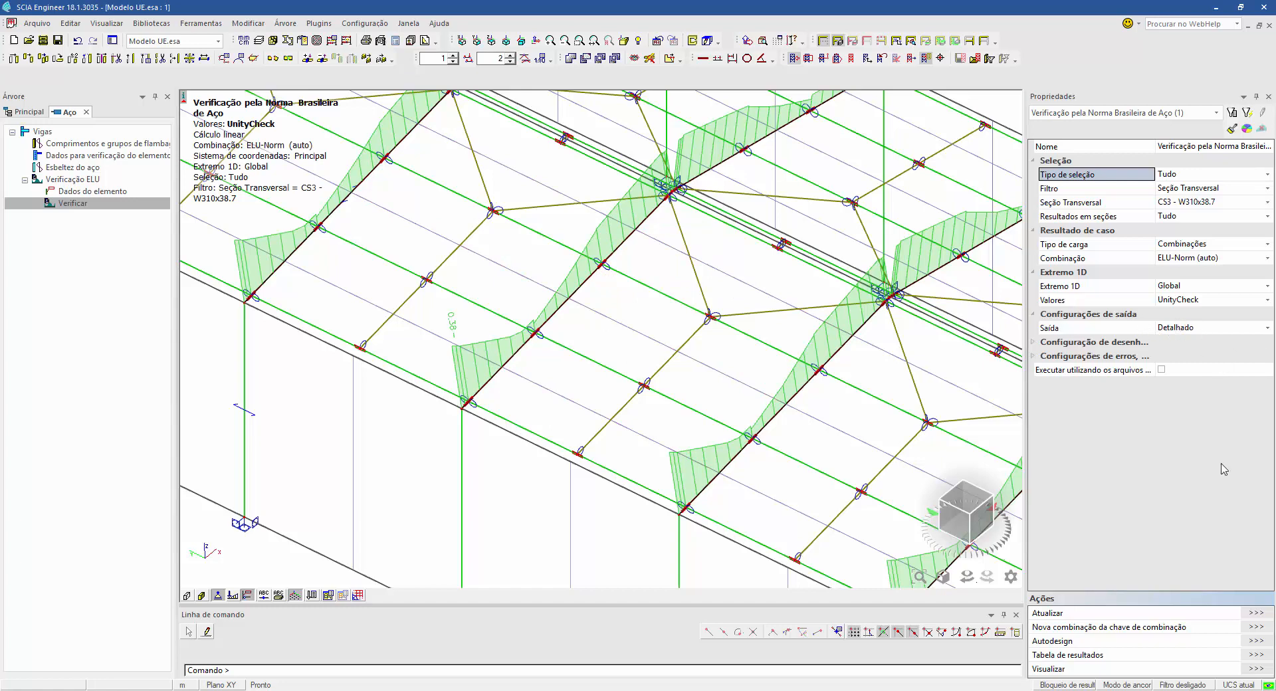
Step: Open the detailed NBR-8800 report for W310x38.7, read it from the input data to the compression resistance, and close it
left_click(1256, 669)
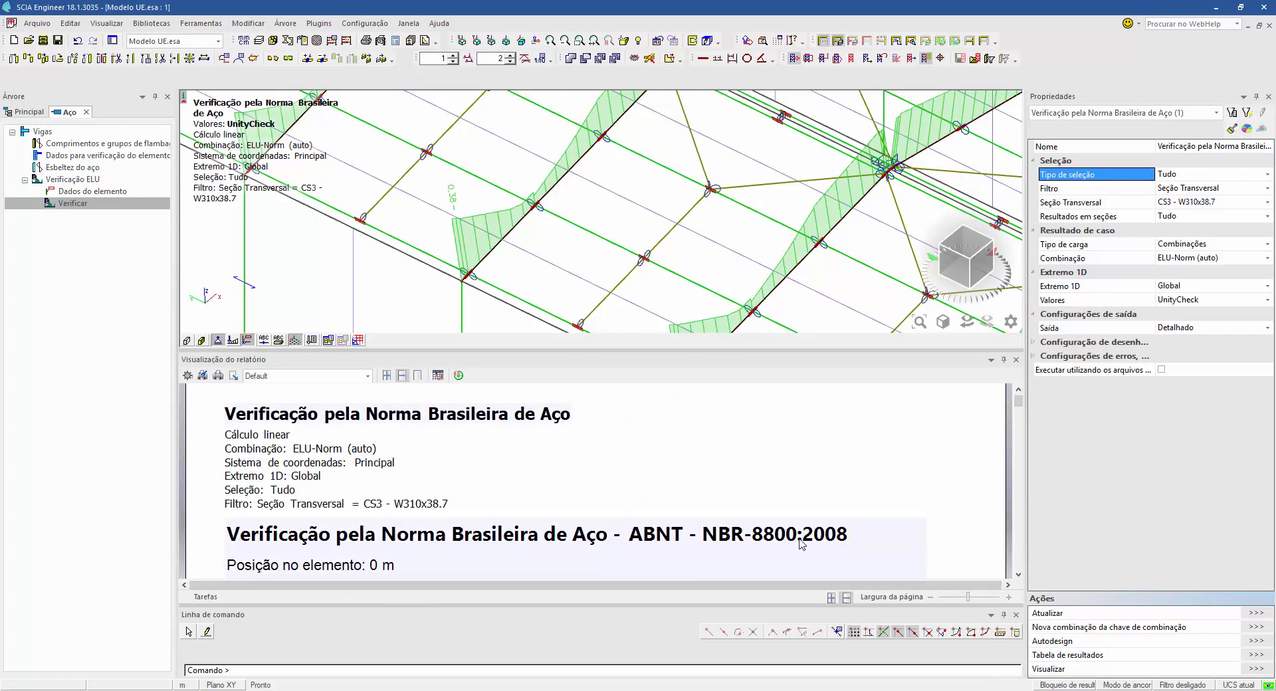
scroll(489, 491, "down", 12)
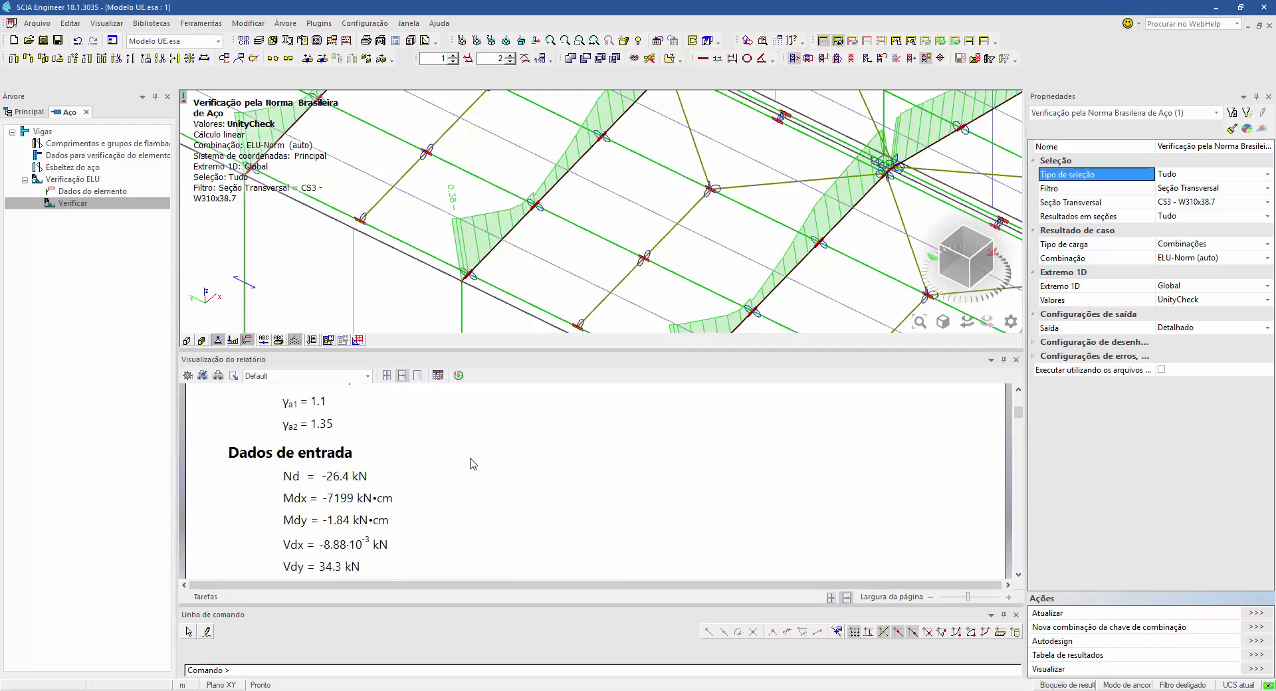
scroll(393, 450, "down", 6)
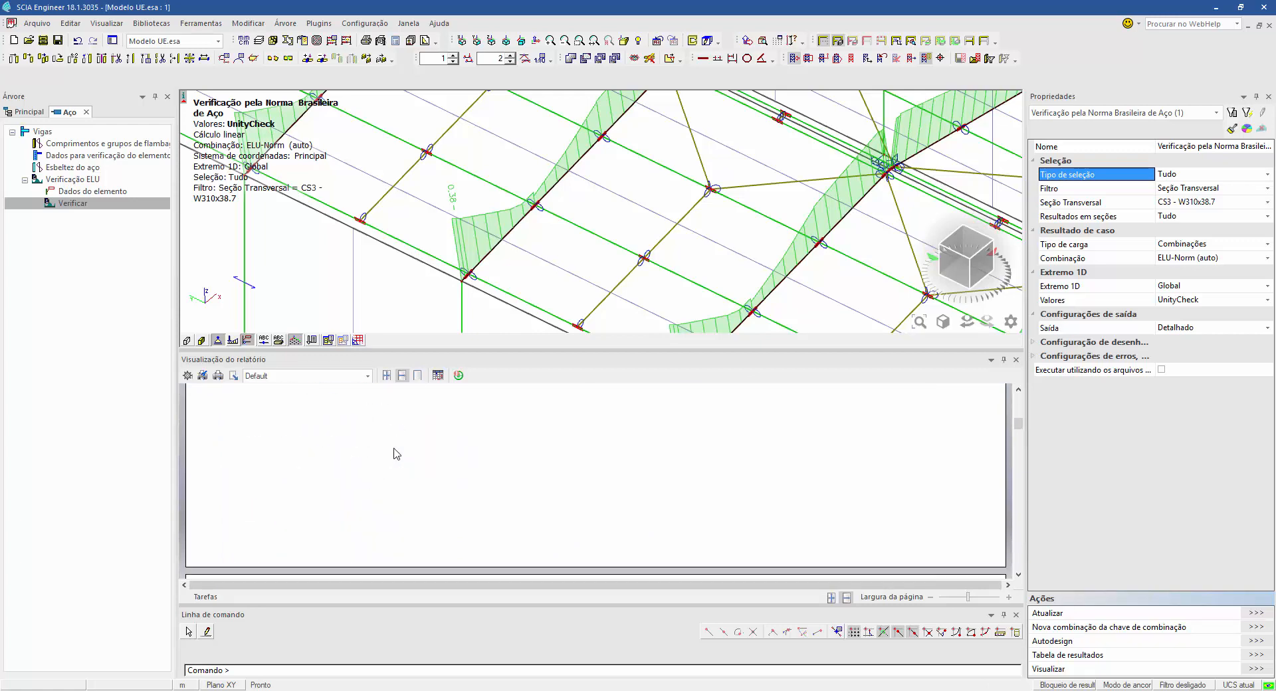
scroll(391, 463, "down", 6)
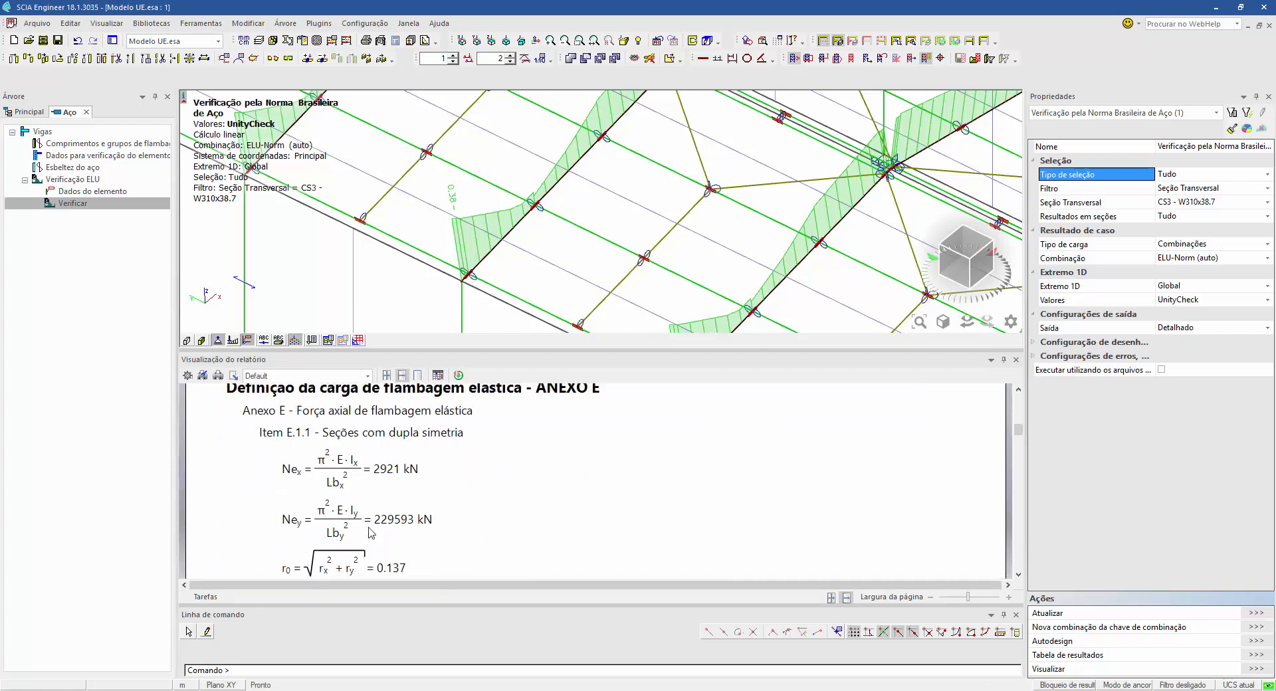
scroll(336, 532, "down", 5)
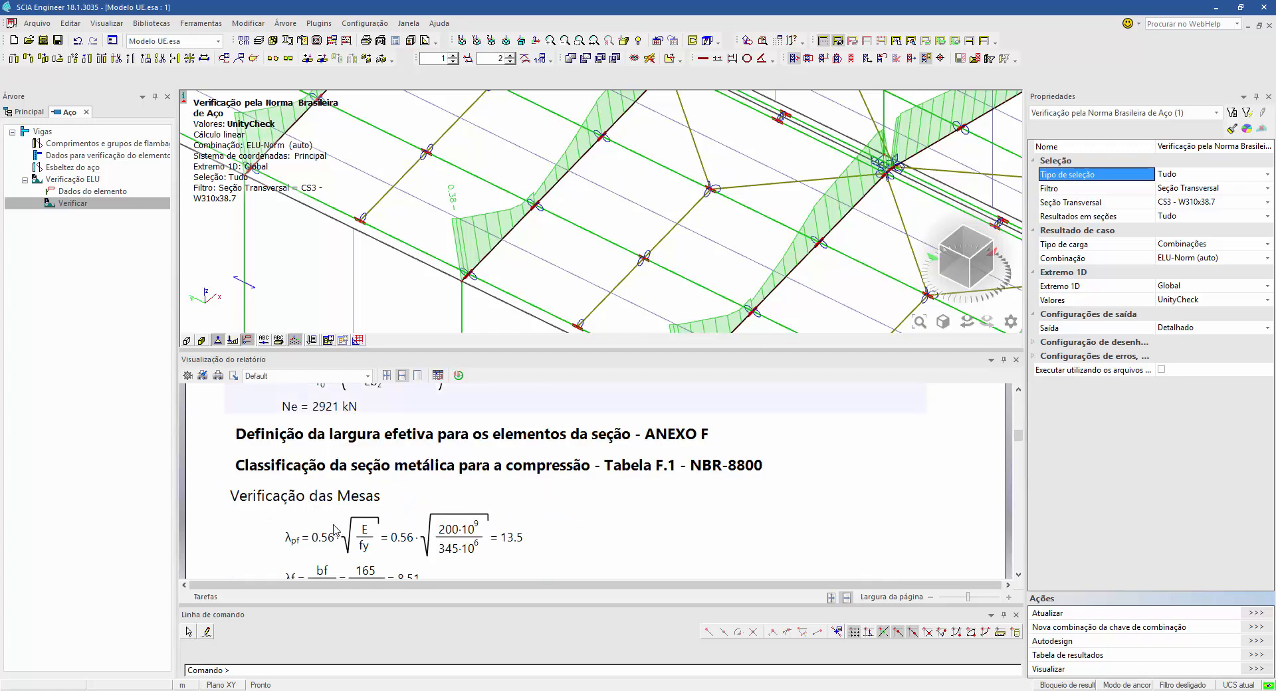
scroll(335, 530, "down", 5)
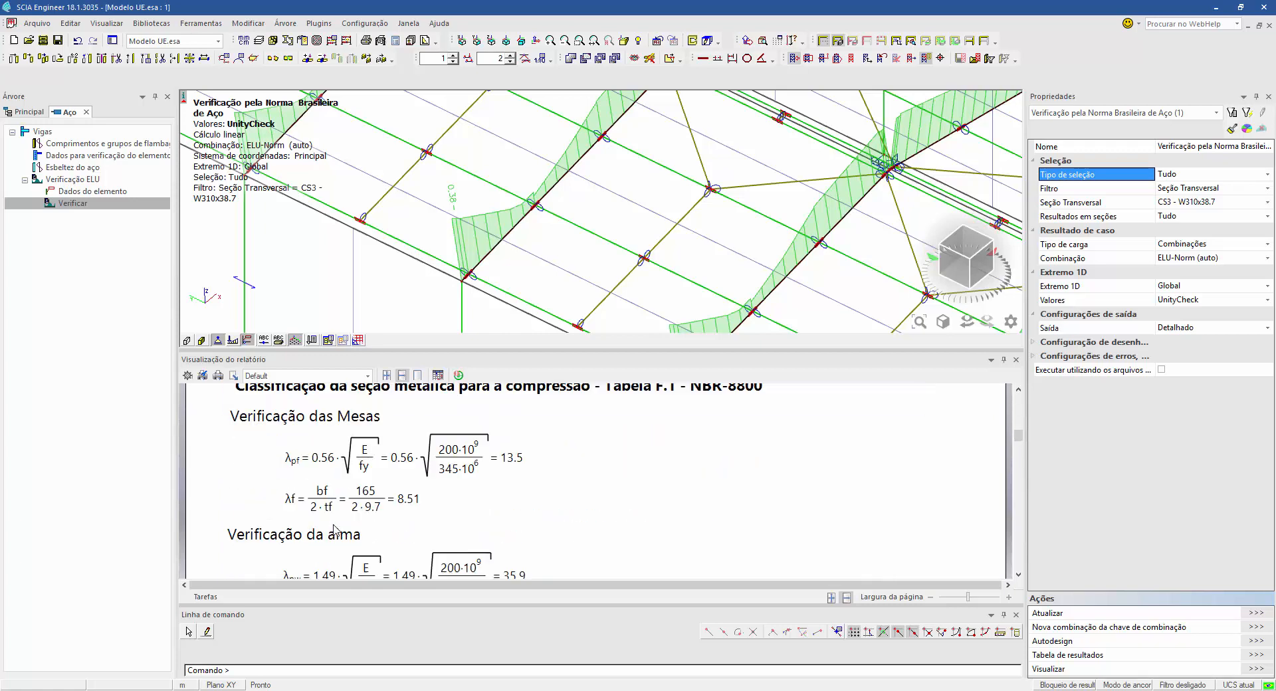
scroll(336, 530, "up", 1)
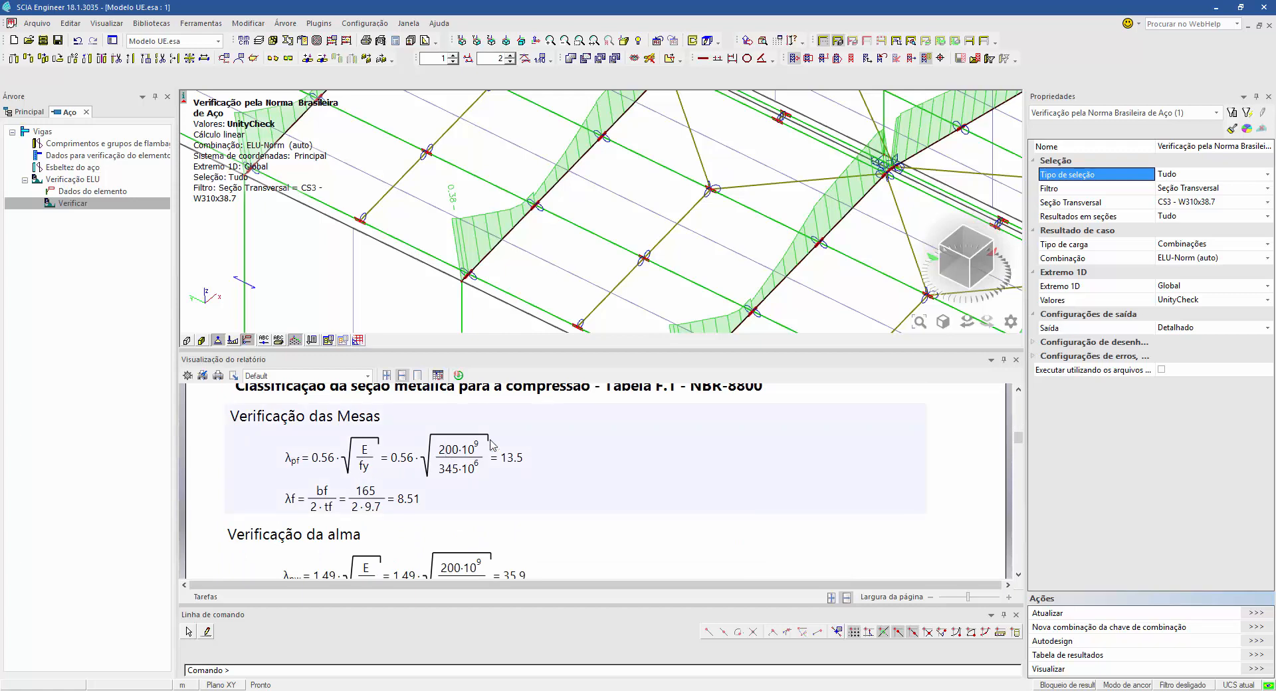
scroll(373, 512, "down", 4)
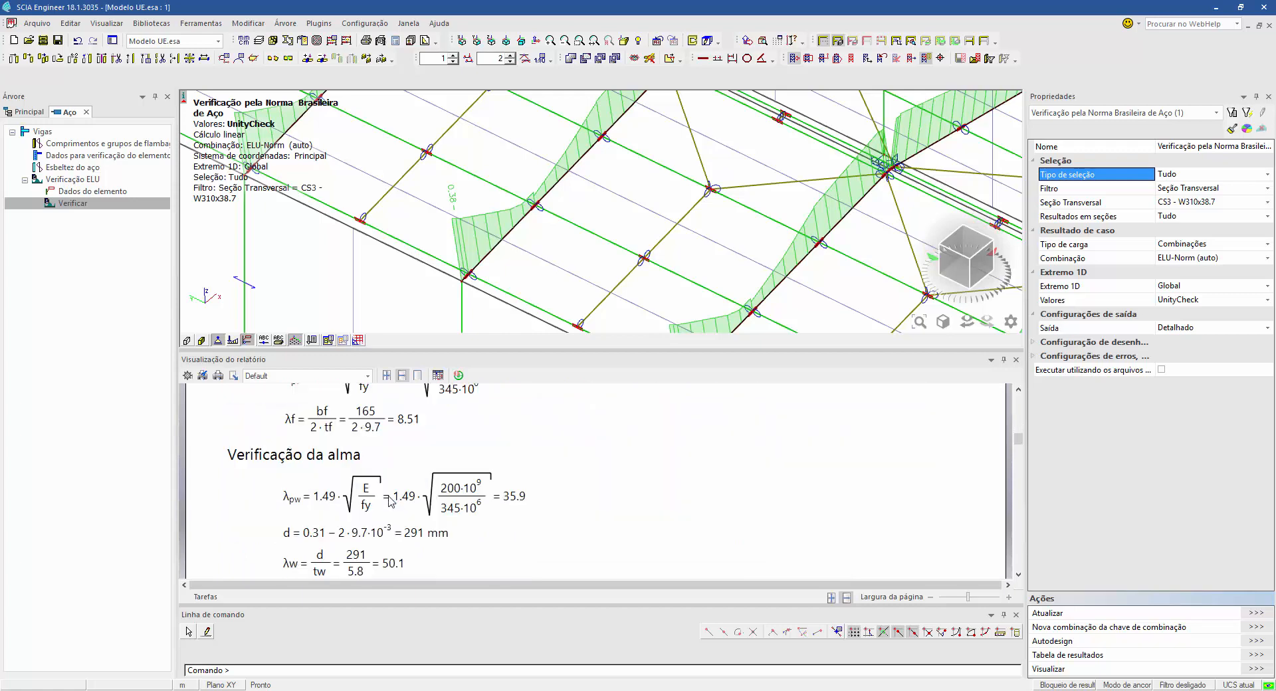
scroll(391, 490, "down", 5)
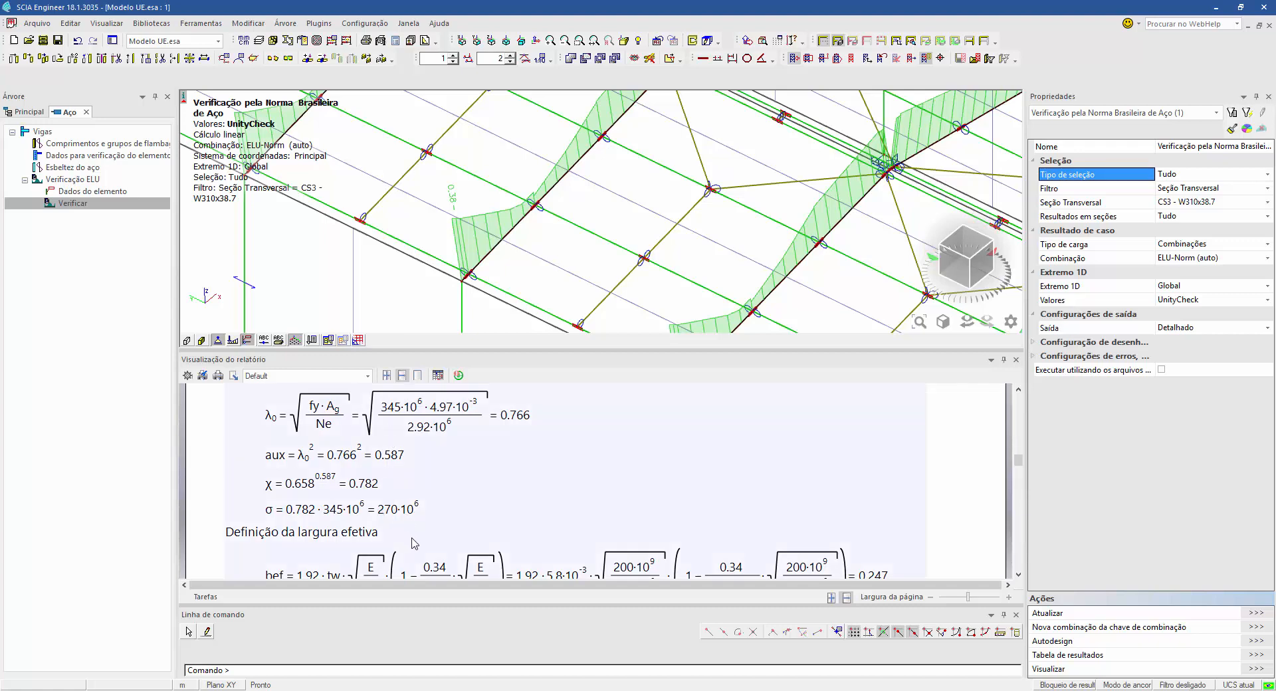
scroll(414, 544, "down", 5)
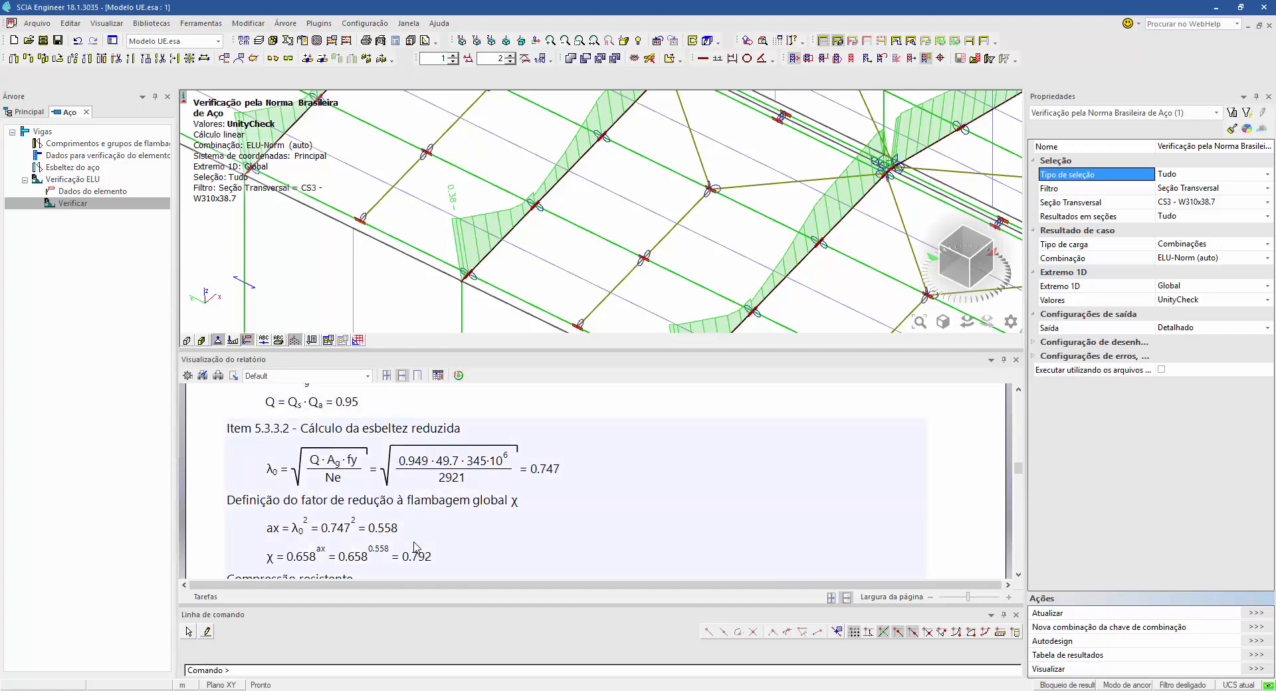
scroll(396, 475, "down", 1)
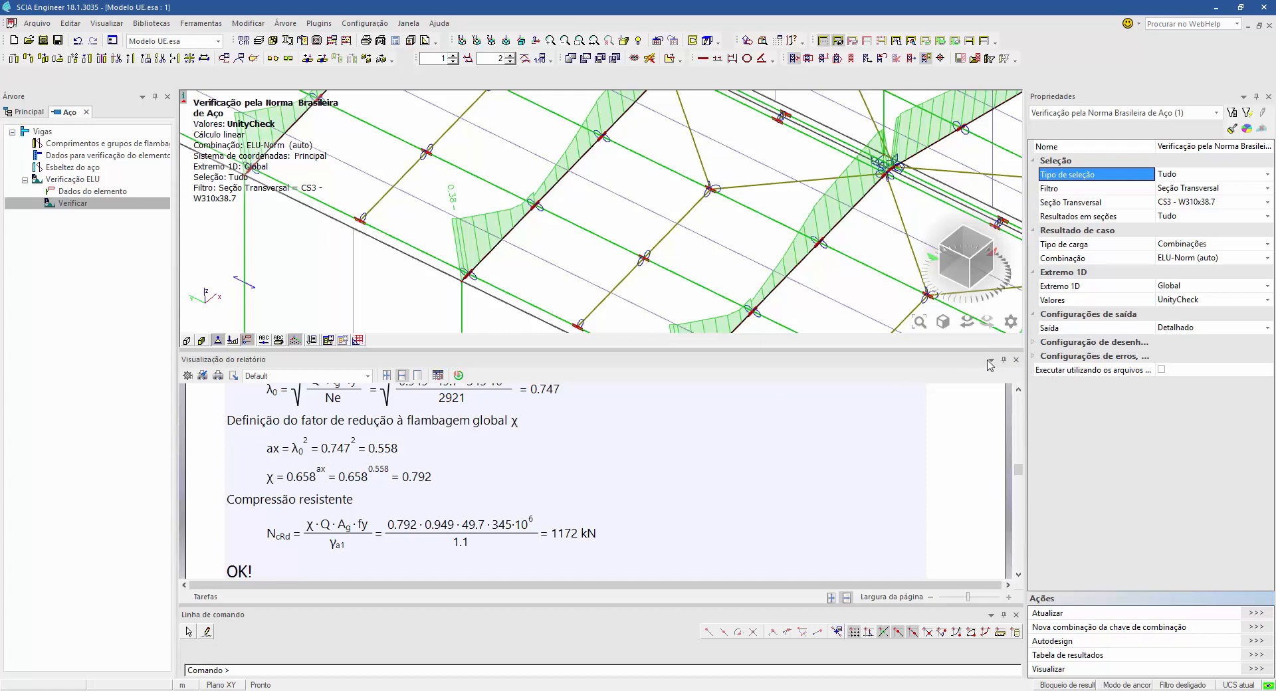
left_click(1016, 360)
Step: Change the section filter to CS6 - C150X15.6 and update the check results
scroll(564, 357, "down", 3)
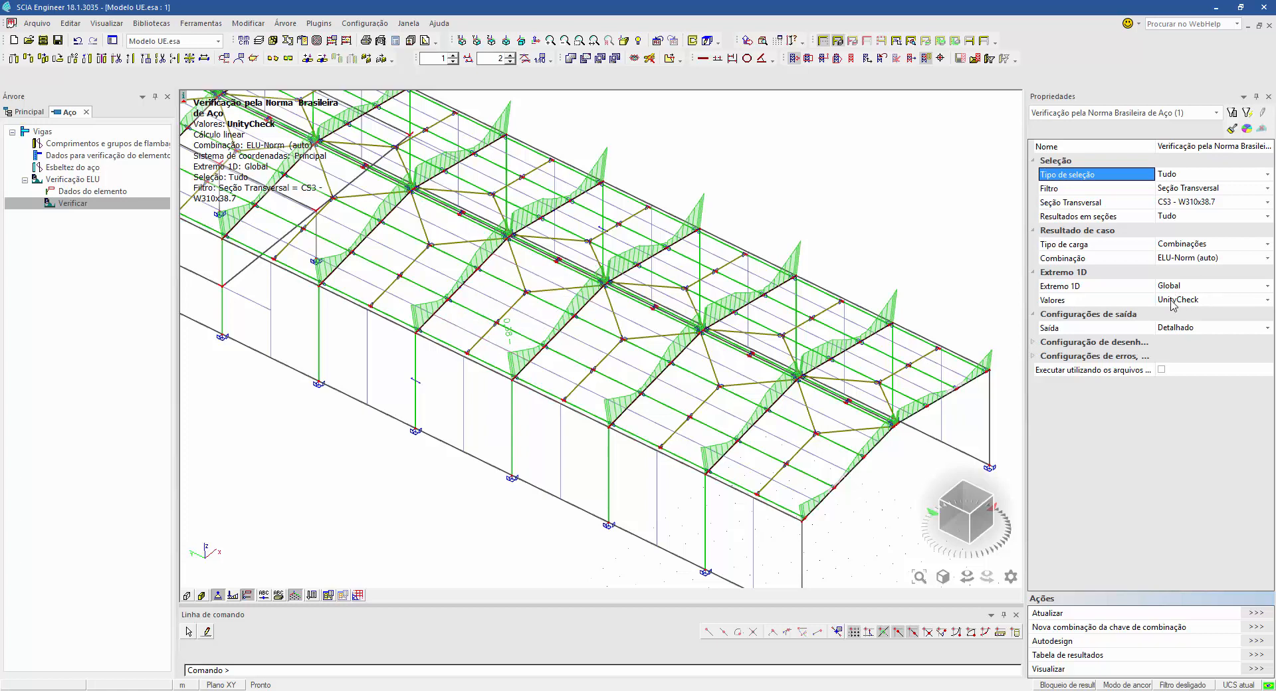
left_click(1220, 202)
left_click(1220, 202)
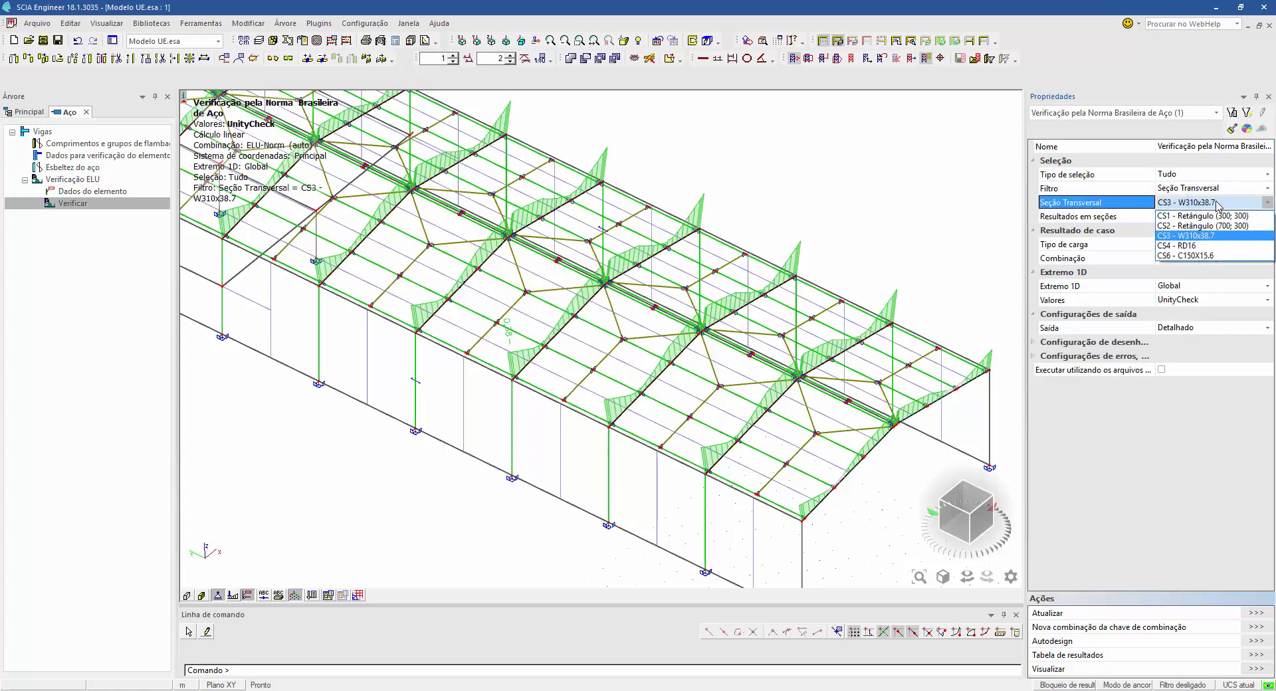
left_click(1196, 255)
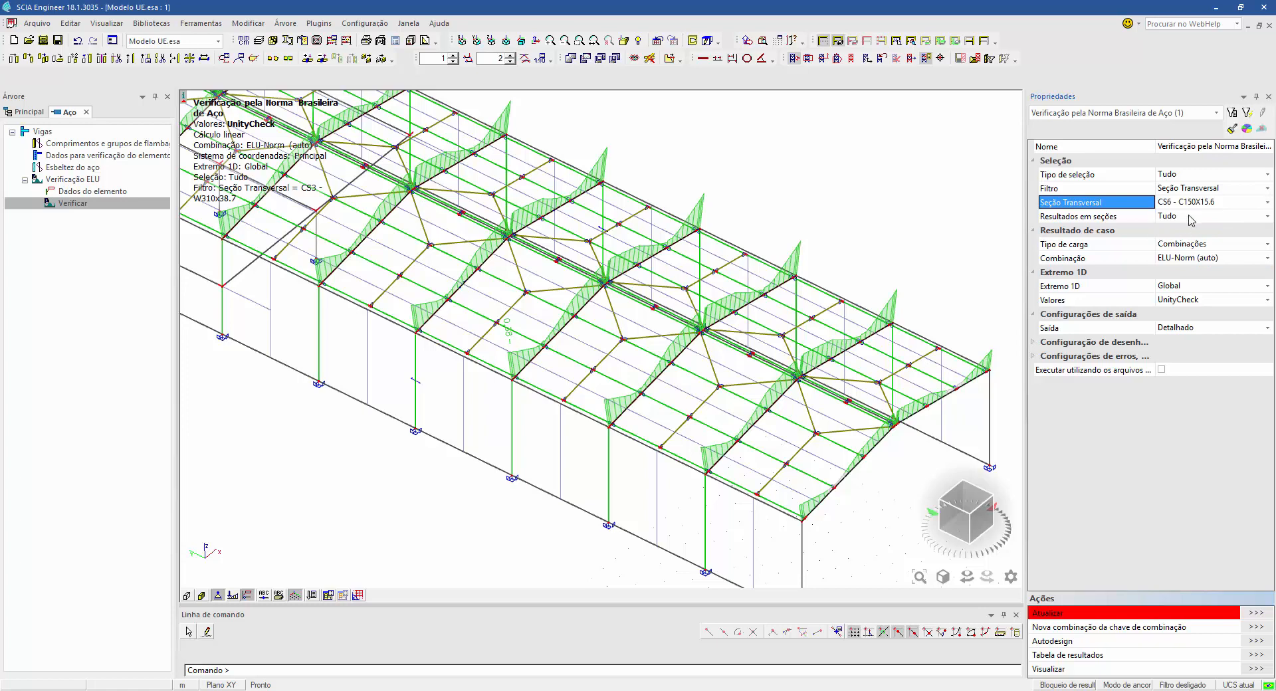
left_click(1255, 613)
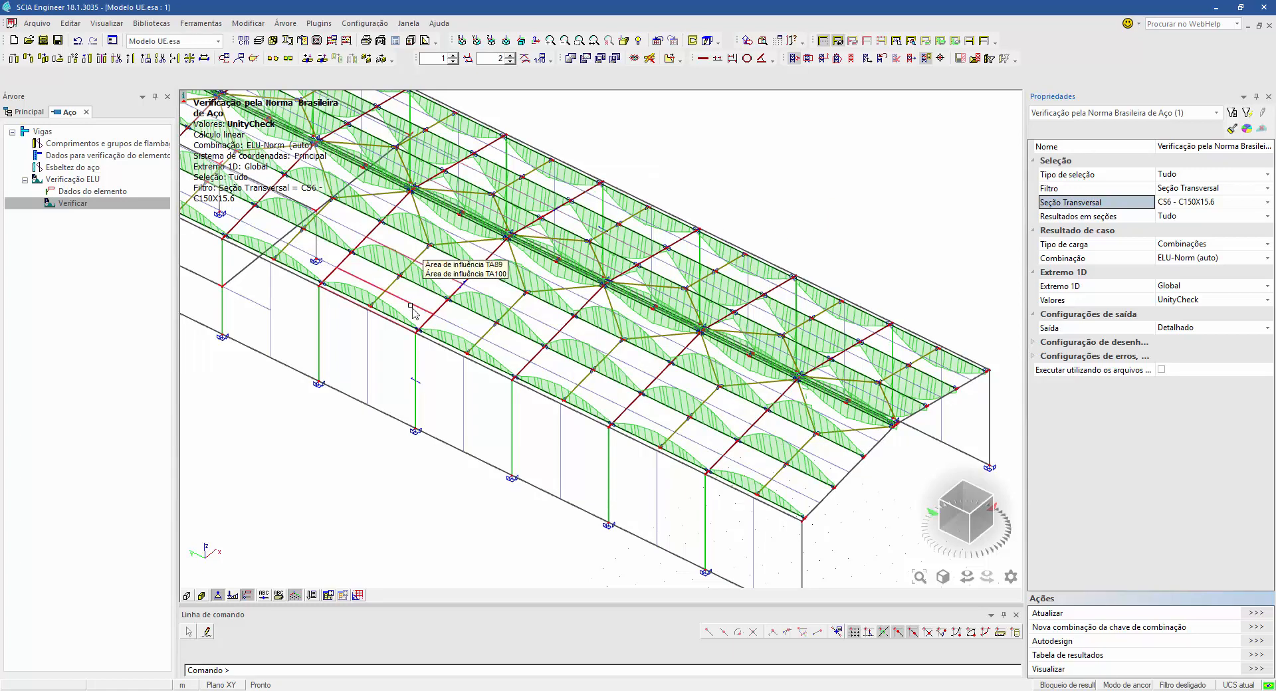
Step: Inspect the UnityCheck diagrams on the C150X15.6 roof members along the building
middle_click_drag(442, 334, 644, 436)
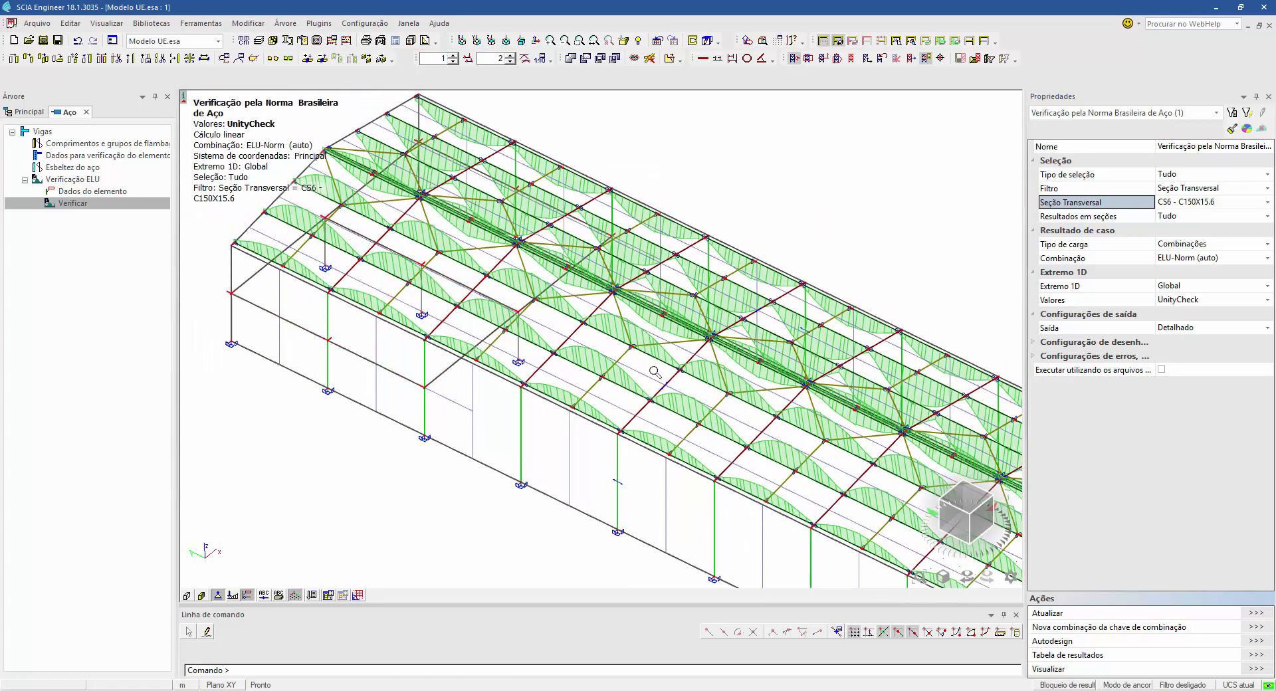
scroll(654, 372, "down", 5)
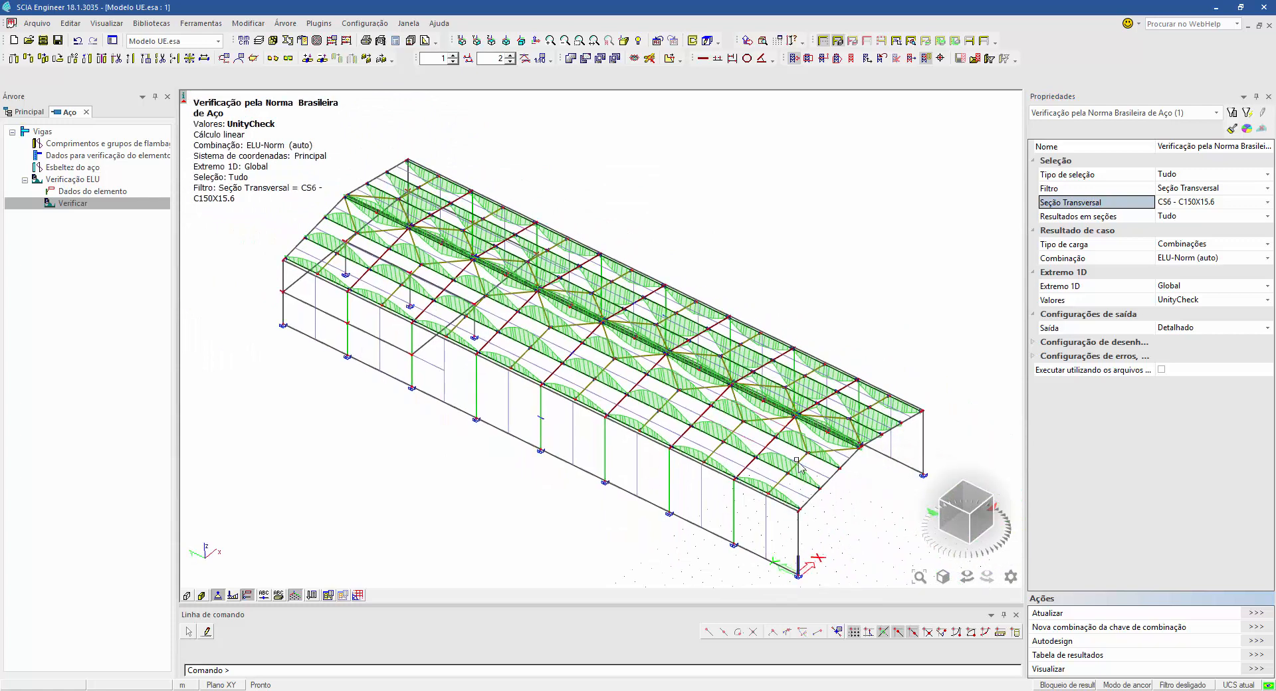
scroll(828, 420, "up", 3)
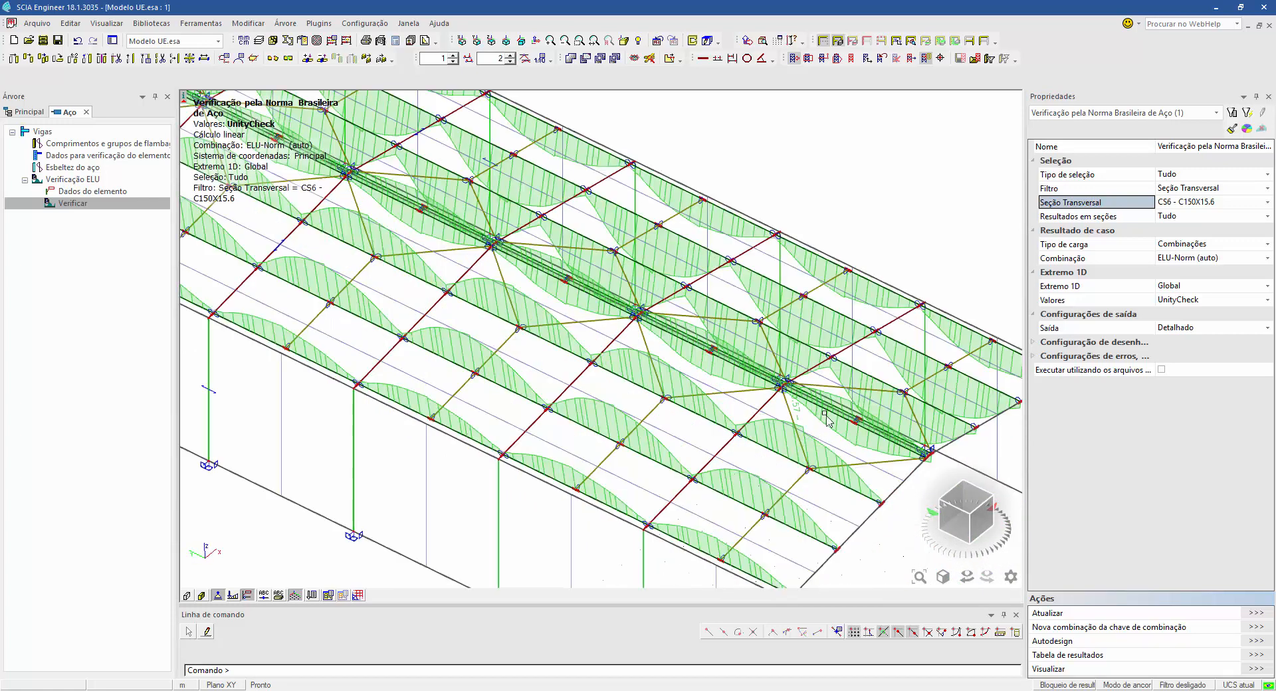
scroll(828, 420, "up", 3)
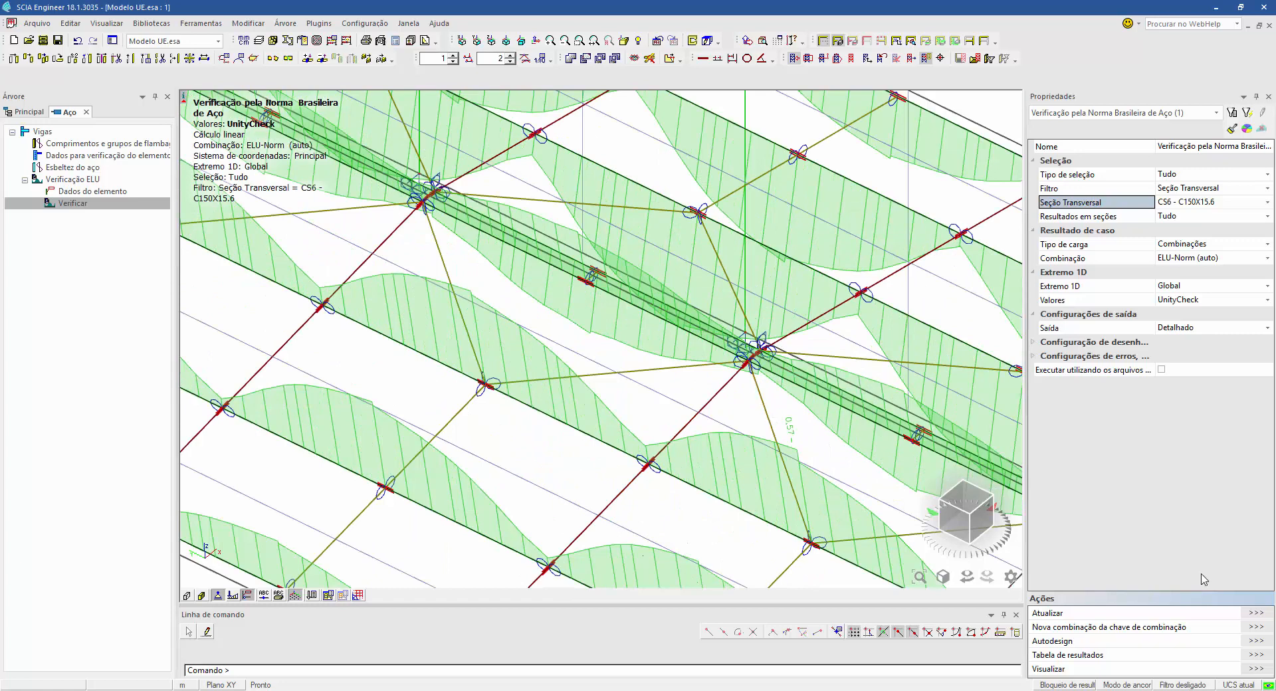
Step: Open the detailed NBR-8800 report for C150X15.6, read it from the design forces to the X-X shear check, and close it
left_click(1256, 669)
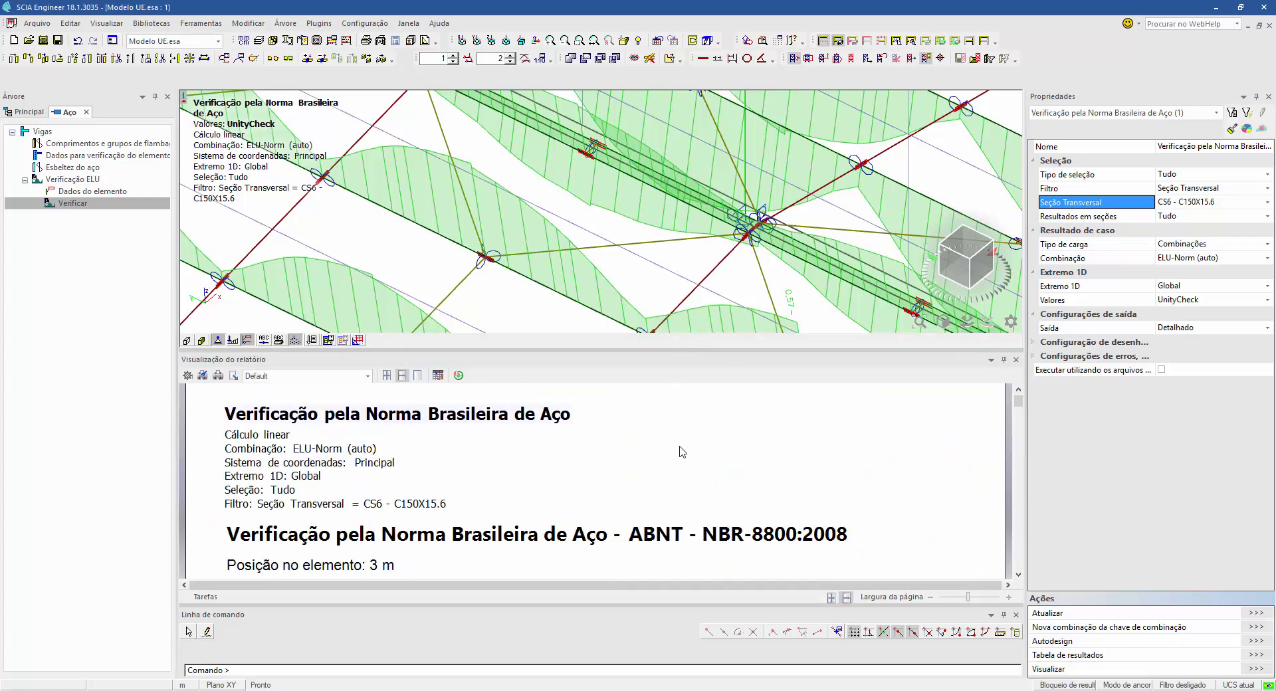
scroll(681, 452, "down", 20)
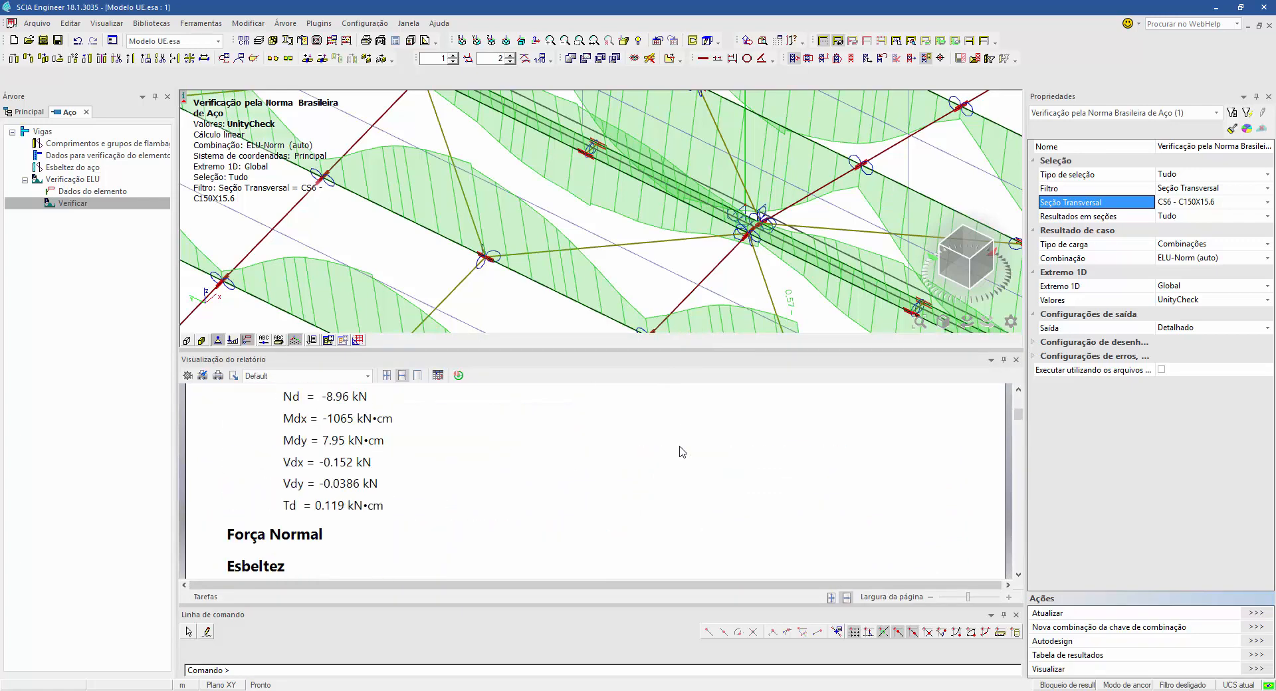
scroll(681, 452, "up", 1)
scroll(682, 452, "down", 1)
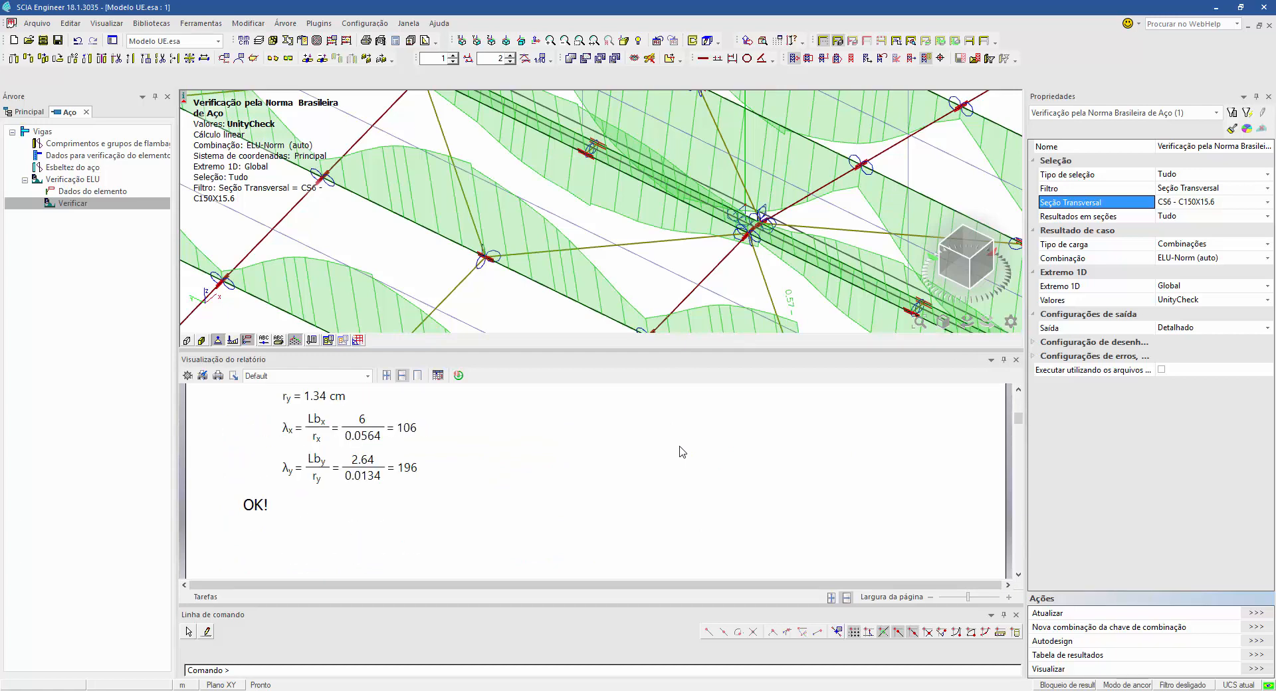
scroll(682, 452, "down", 15)
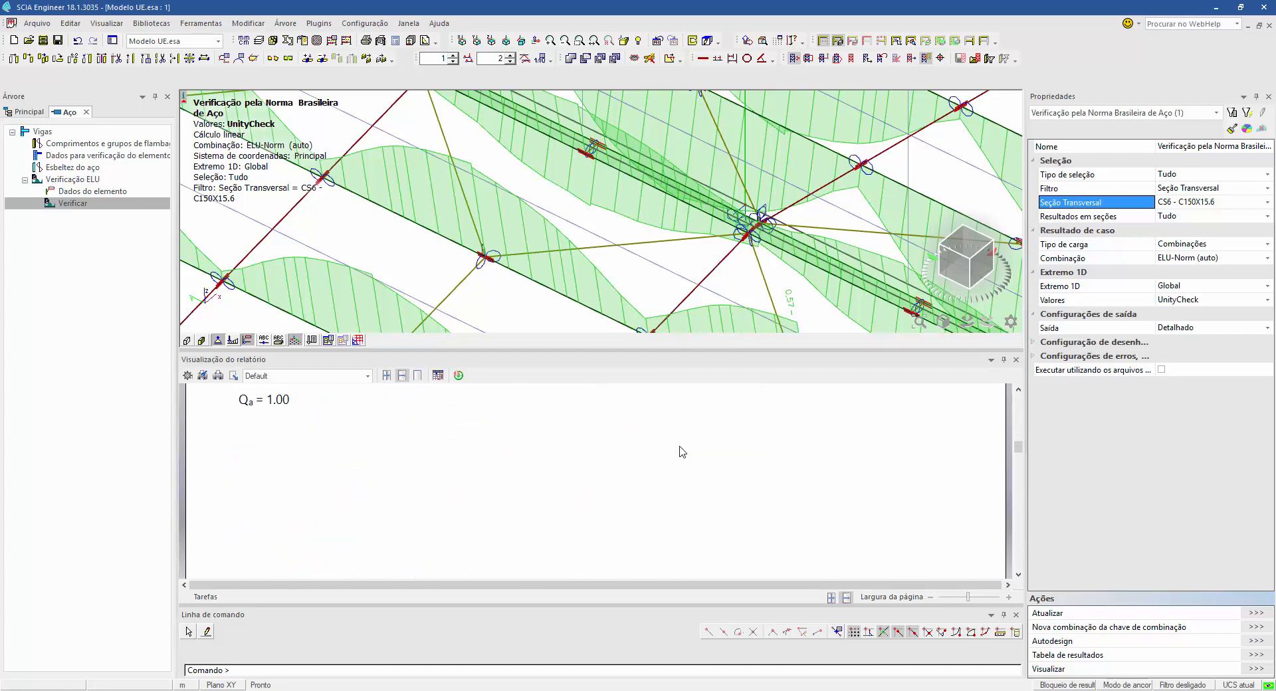
scroll(681, 452, "down", 15)
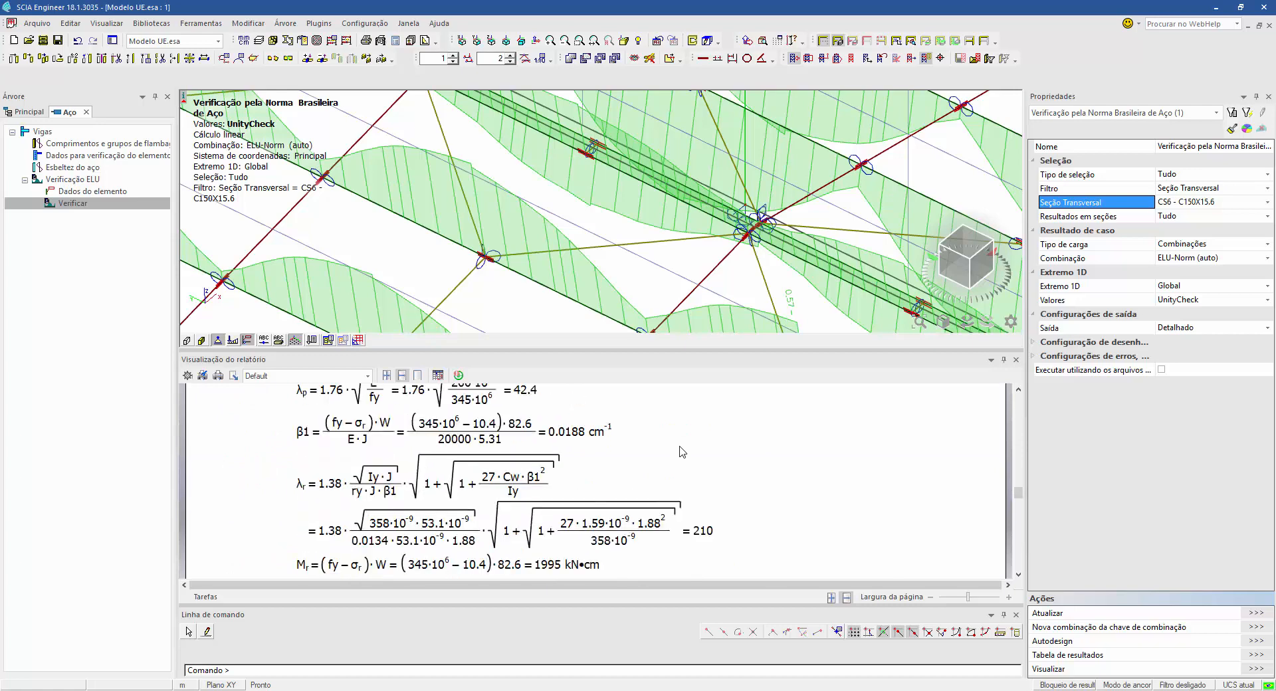
scroll(682, 452, "down", 12)
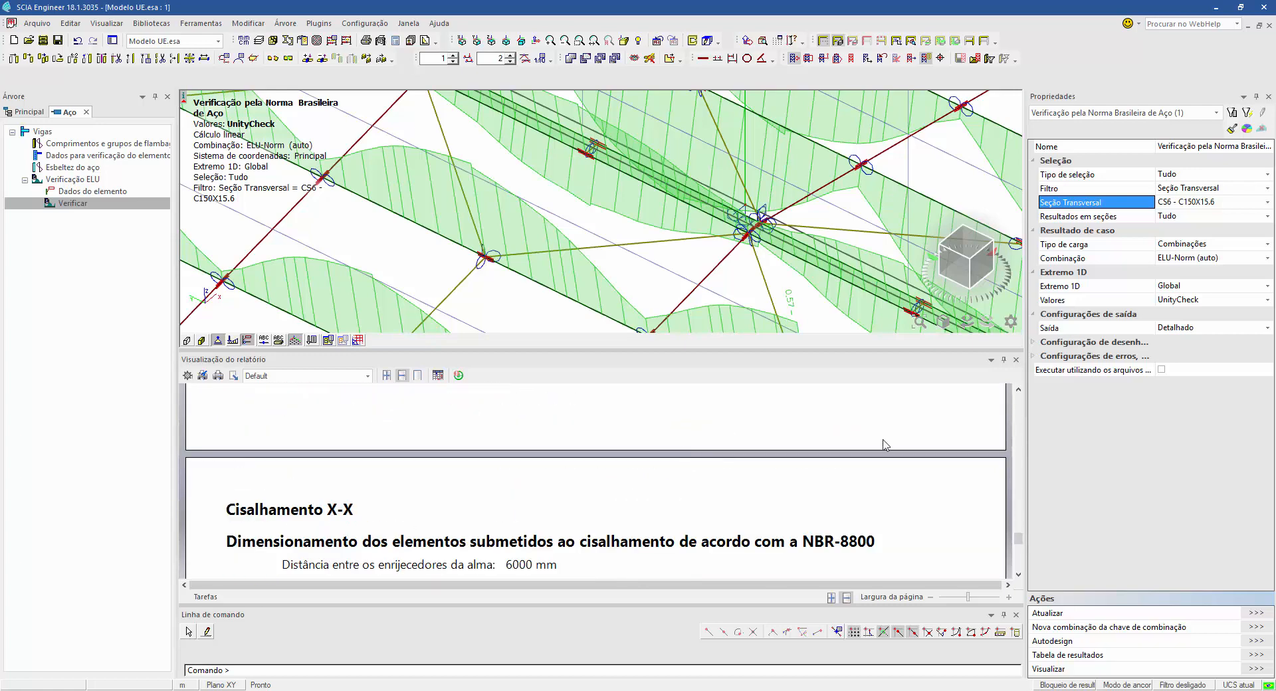
left_click(1016, 360)
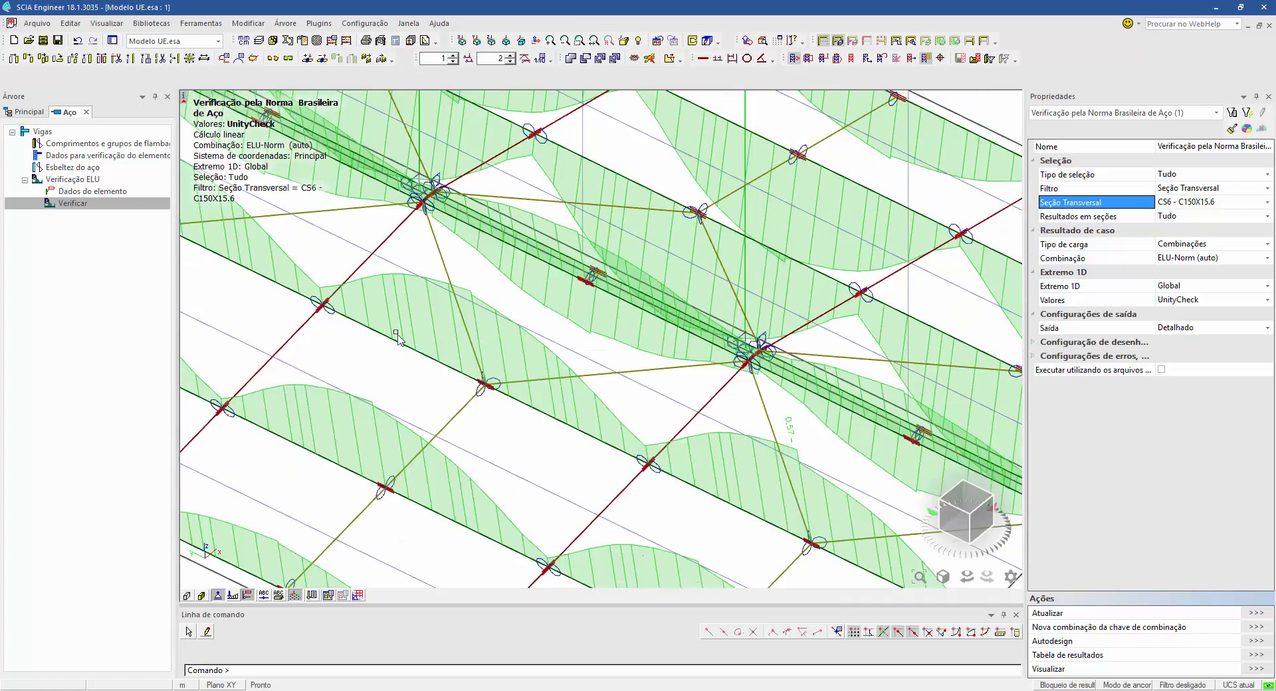
Step: Leave the steel check, open the Concreto service and inspect the reinforcement on the side-wall column and beams
scroll(395, 358, "down", 9)
middle_click_drag(339, 336, 629, 397)
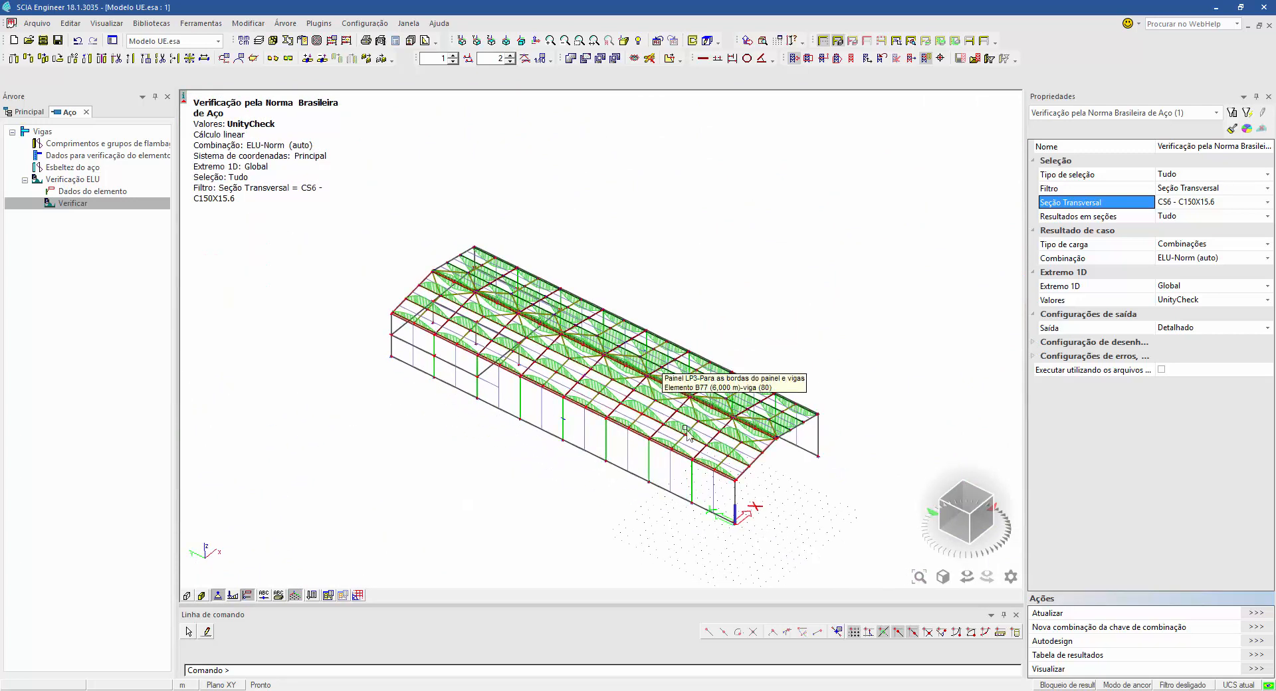
scroll(725, 463, "up", 6)
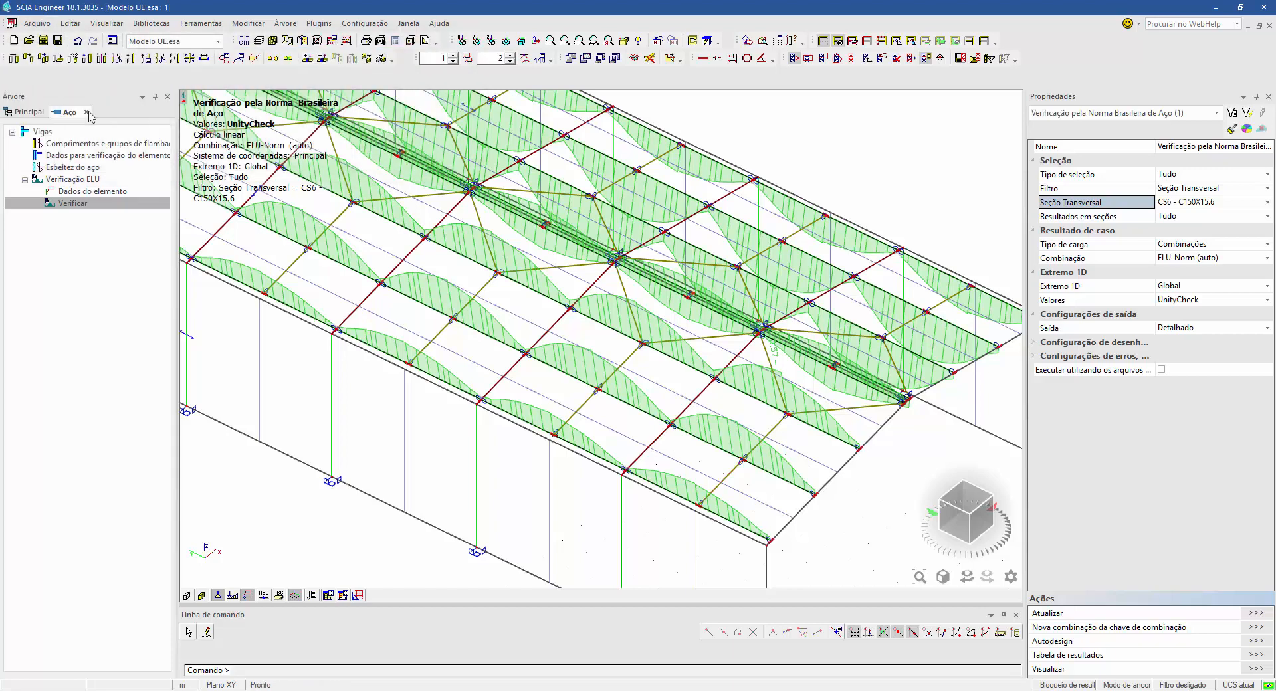
left_click(87, 112)
left_click(50, 298)
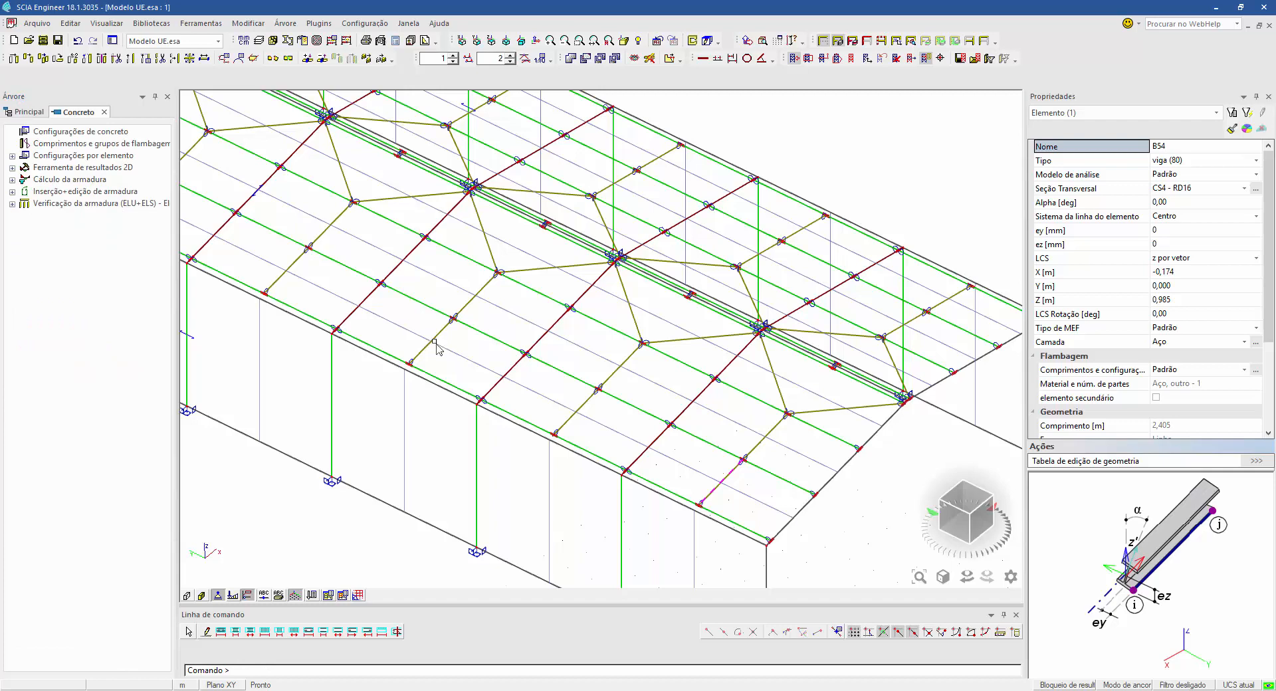
scroll(338, 326, "down", 2)
middle_click_drag(476, 405, 702, 483)
middle_click_drag(451, 447, 479, 465)
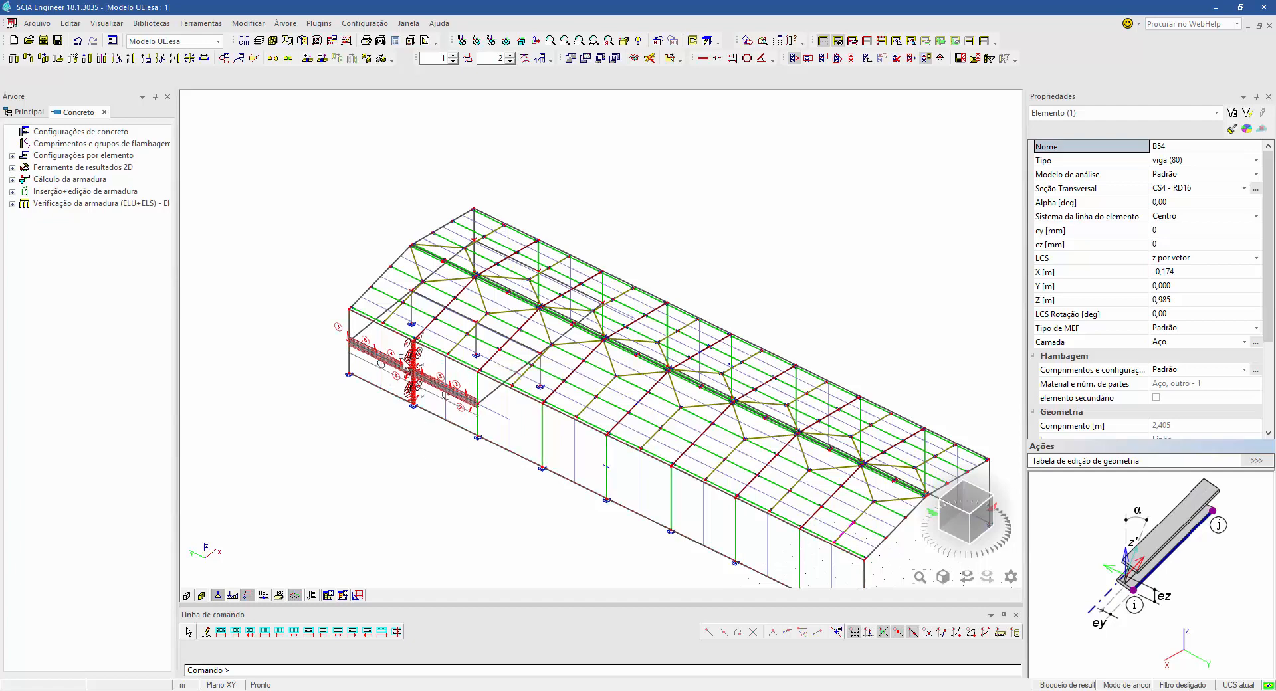
scroll(408, 374, "up", 2)
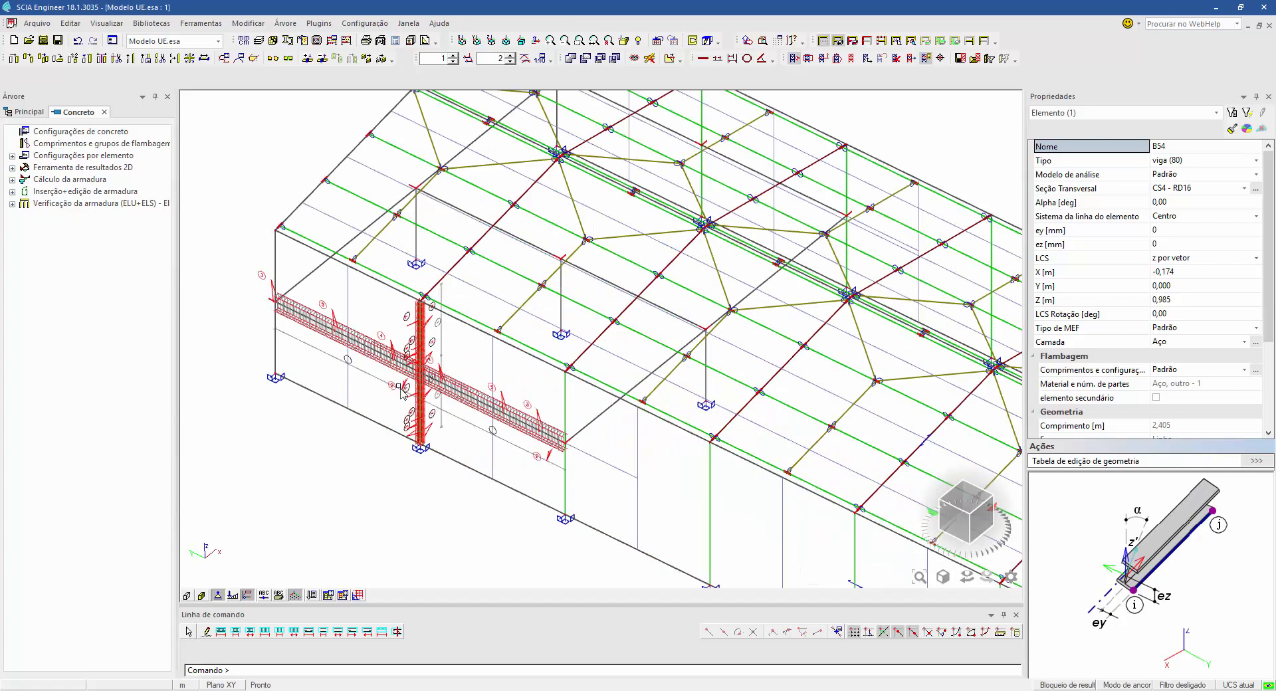
scroll(402, 377, "up", 2)
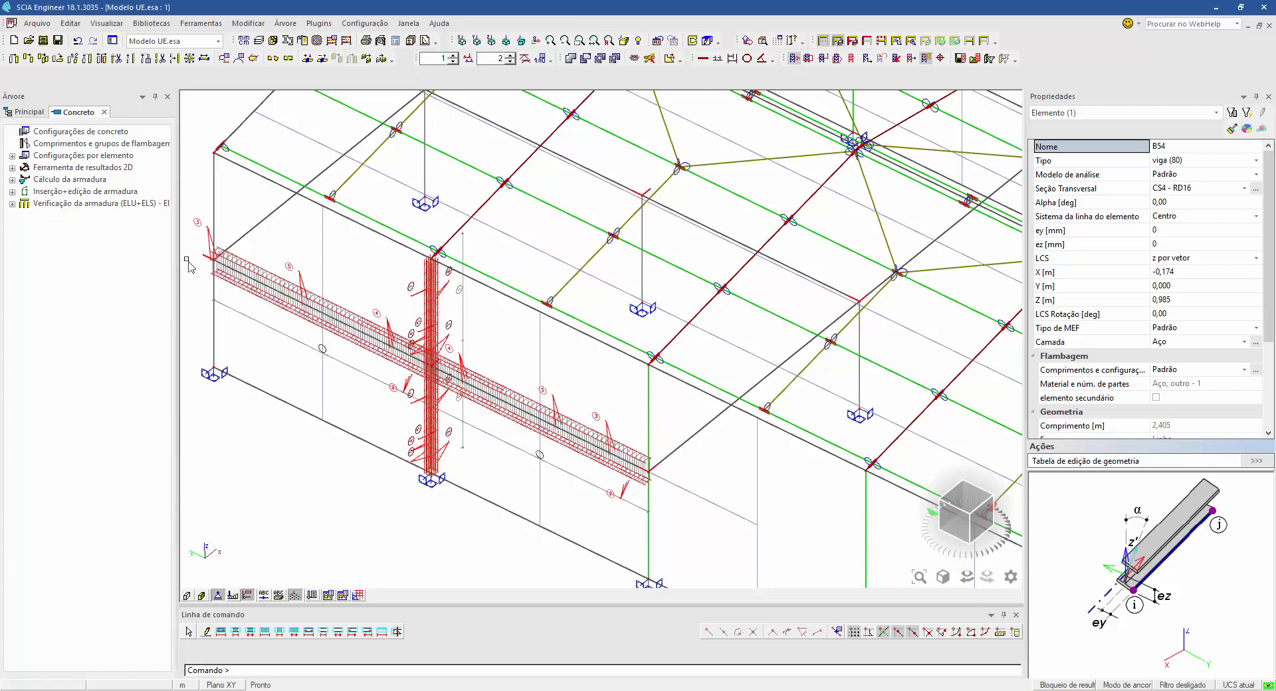
Step: Expand the concrete design branches and open Forças internas - Cálculo for the 1D elements
scroll(189, 266, "down", 2)
left_click(12, 168)
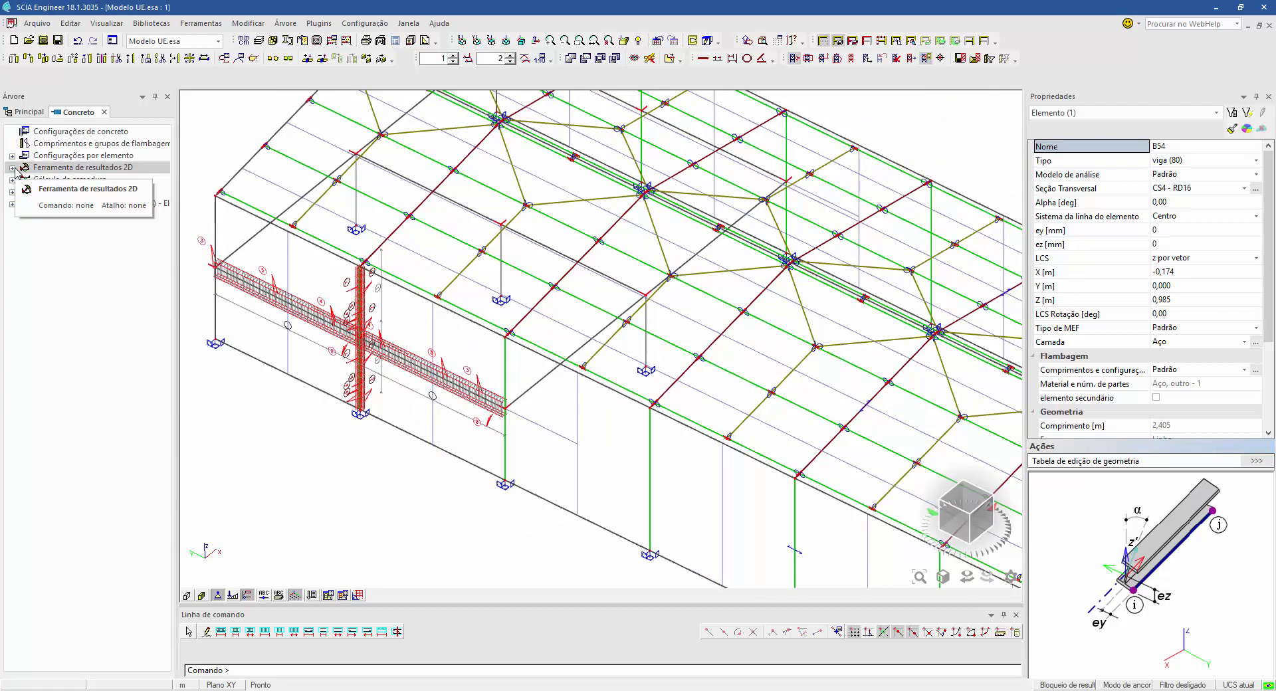
left_click(12, 155)
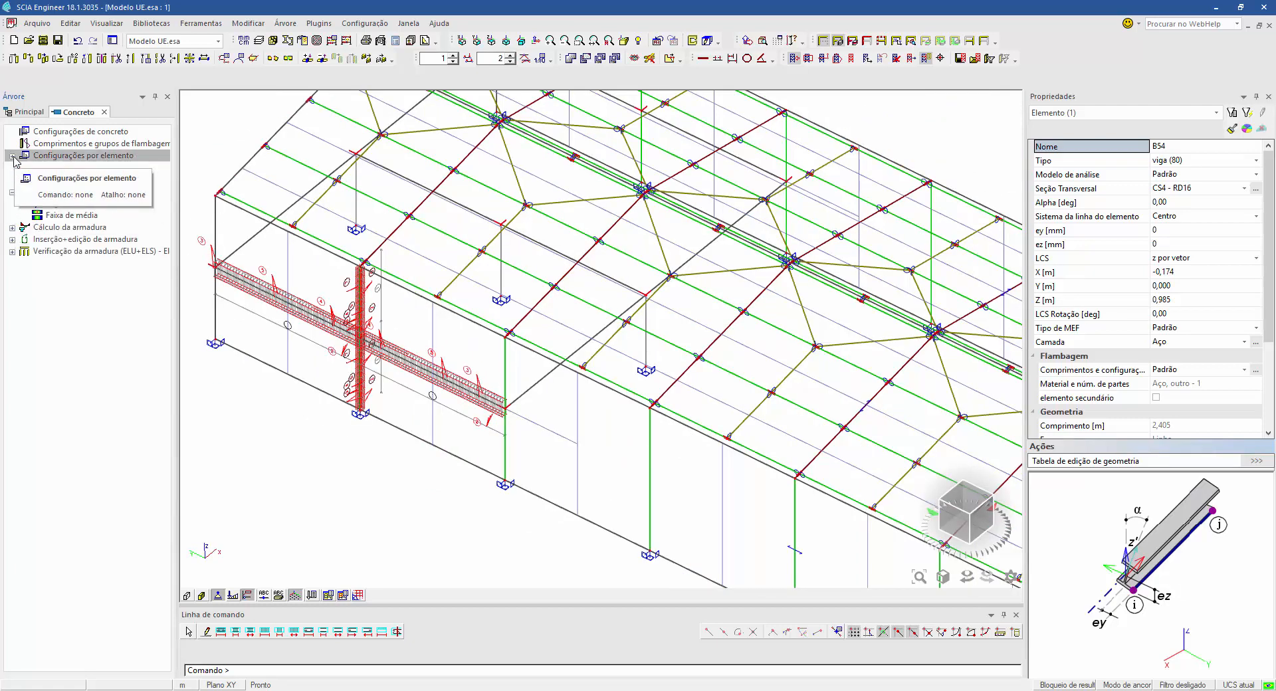
left_click(12, 228)
left_click(25, 239)
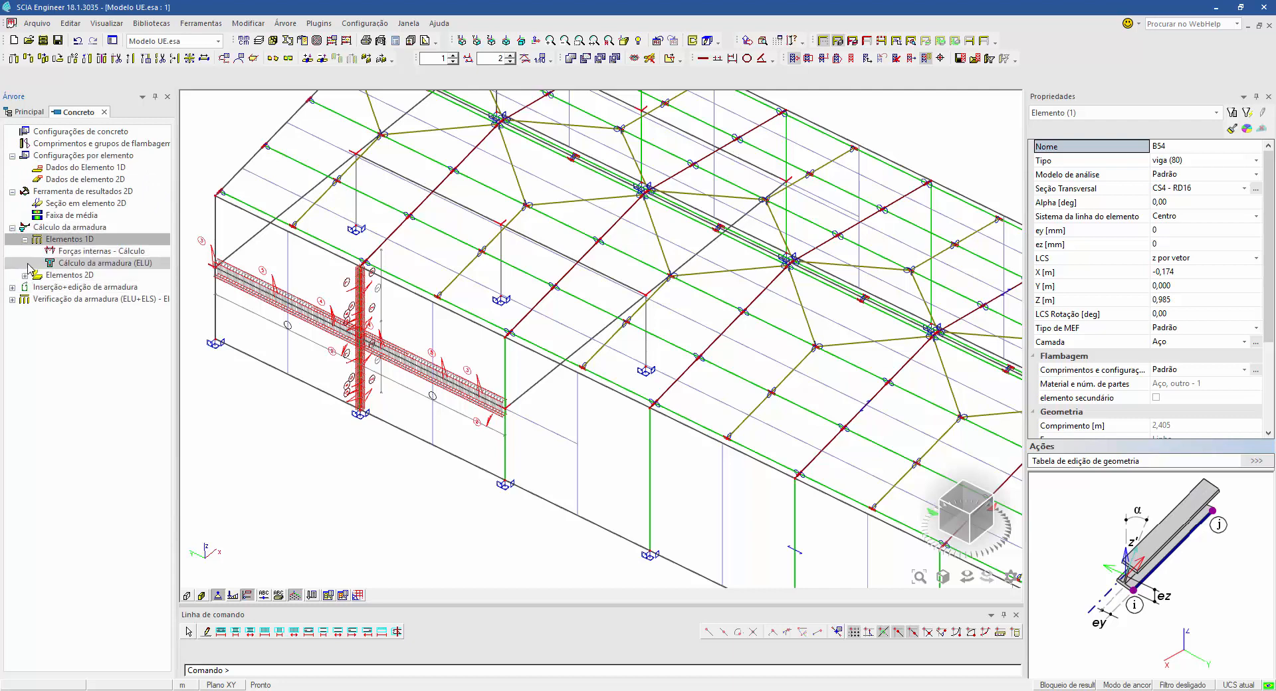
left_click(93, 251)
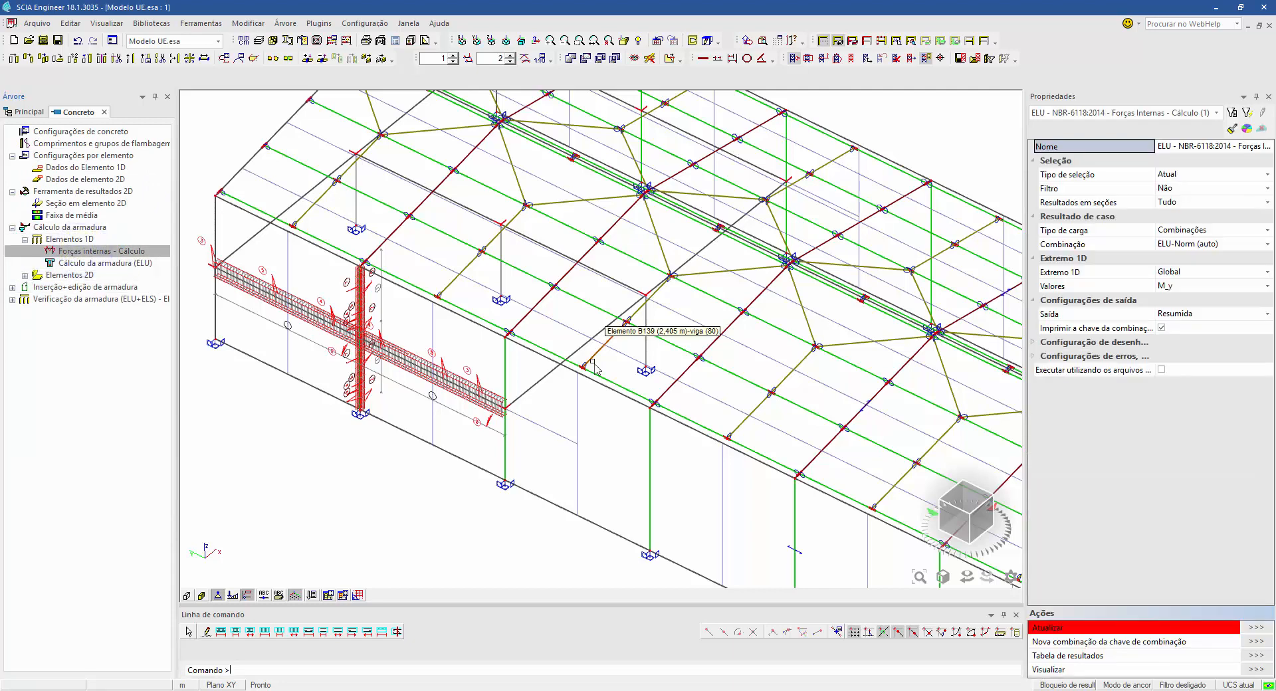
scroll(586, 443, "down", 4)
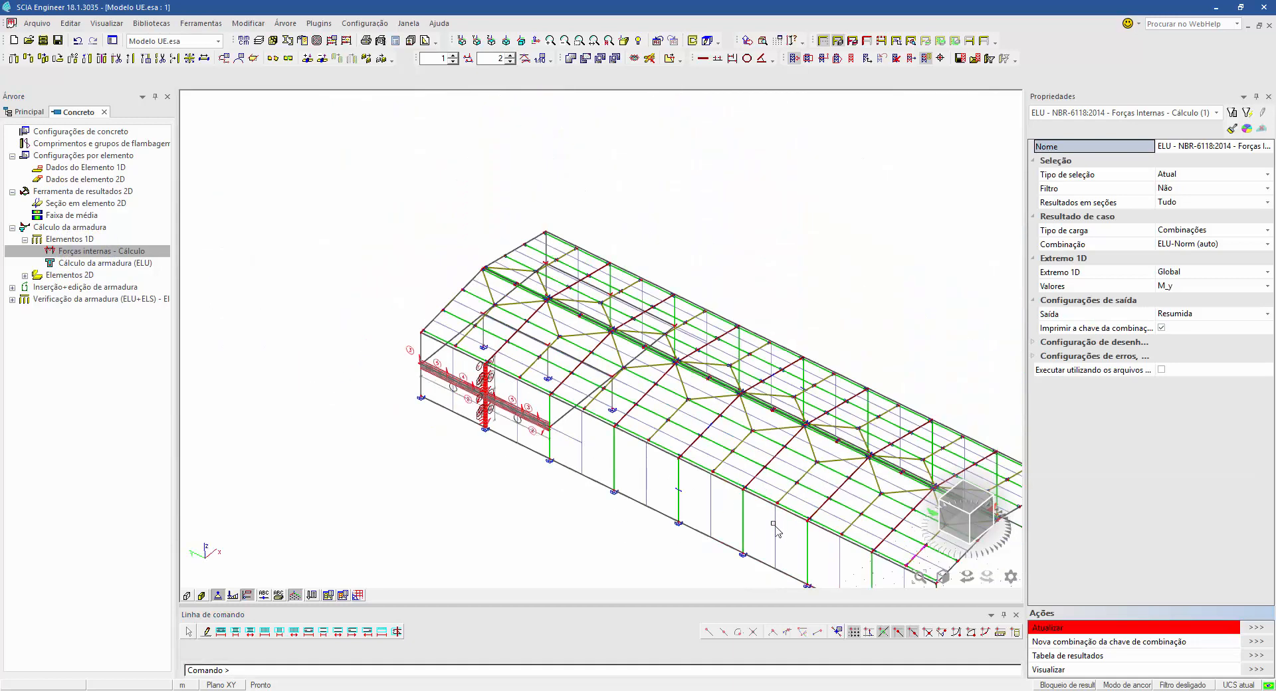
middle_click_drag(772, 524, 612, 435)
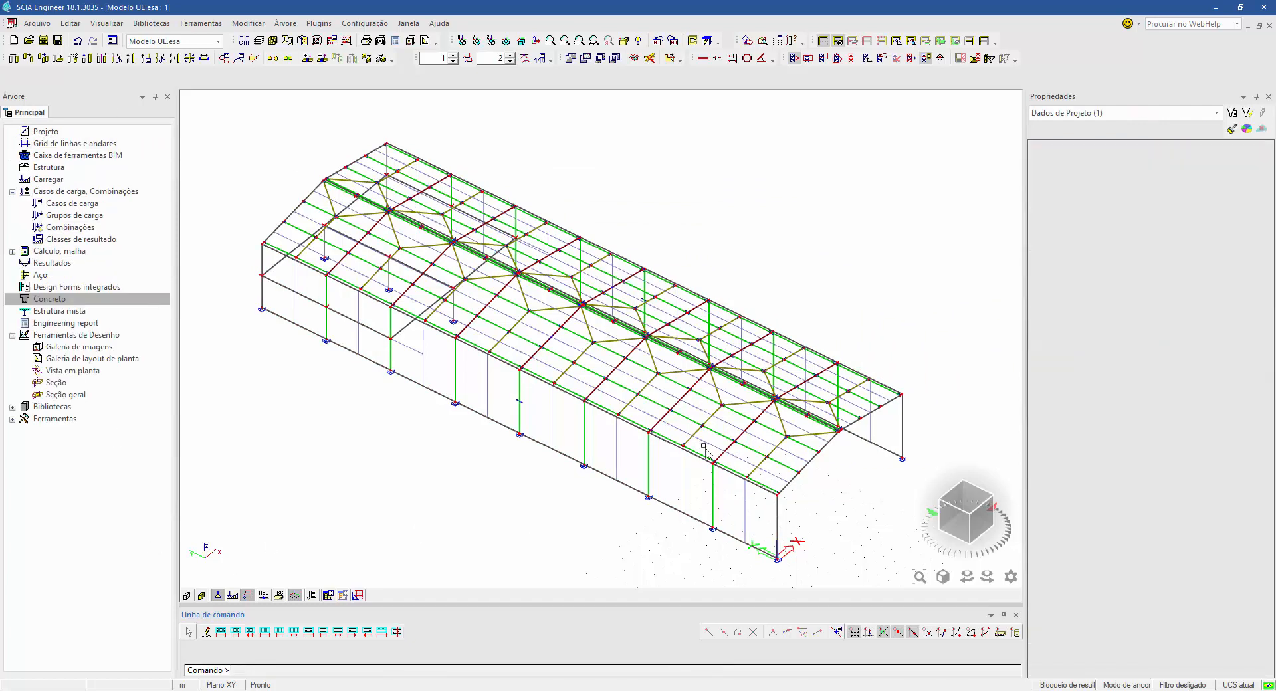
Step: Select corner concrete column B206, open its buckling lengths and settings, and compare the y-y and z-z buckling spans
left_click(776, 523)
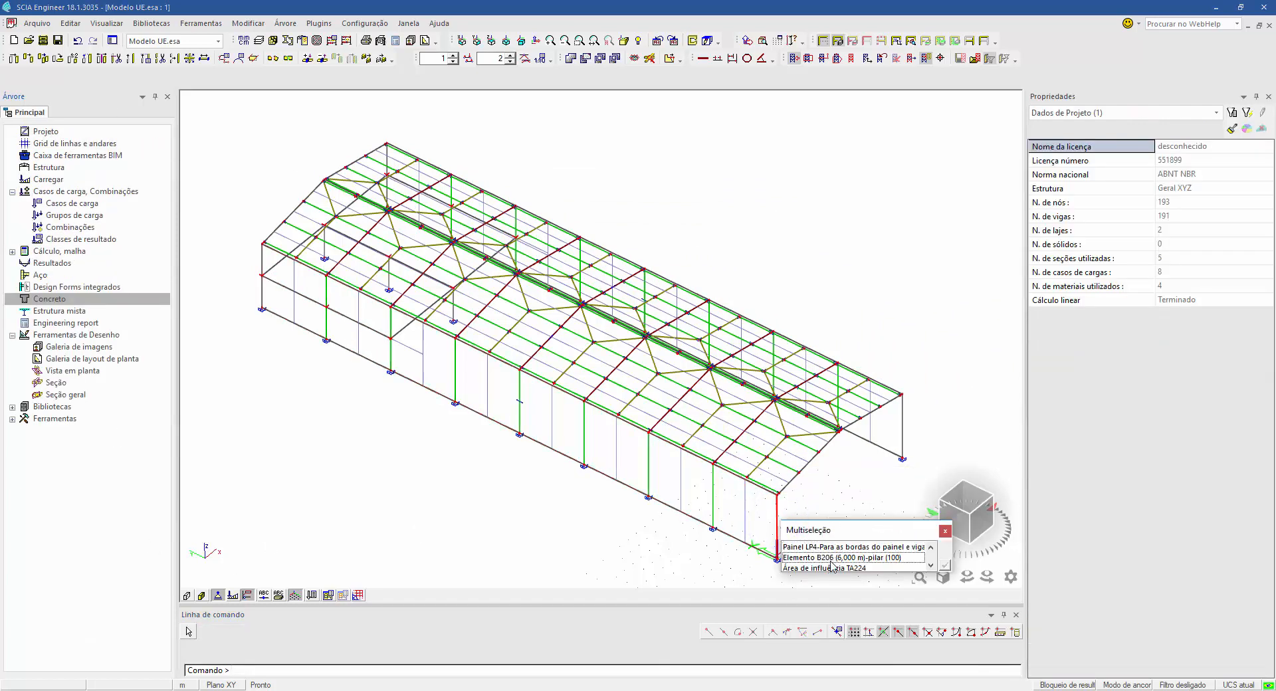
scroll(831, 551, "down", 1)
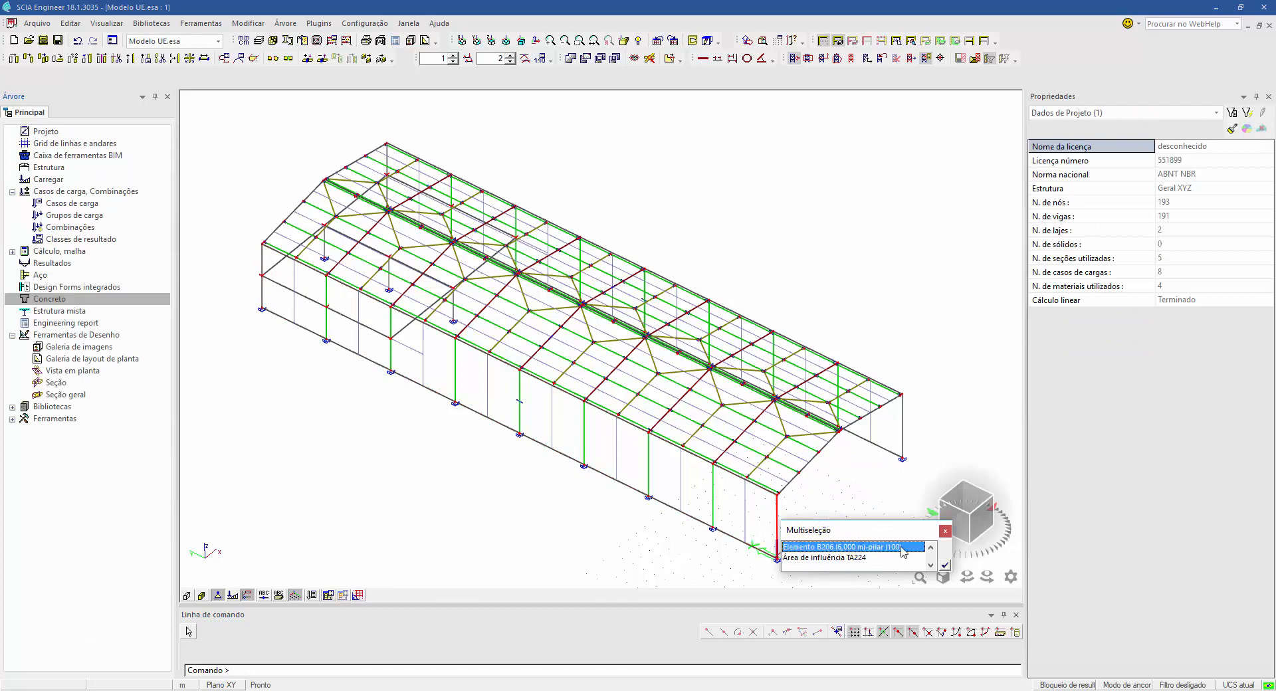
left_click(945, 565)
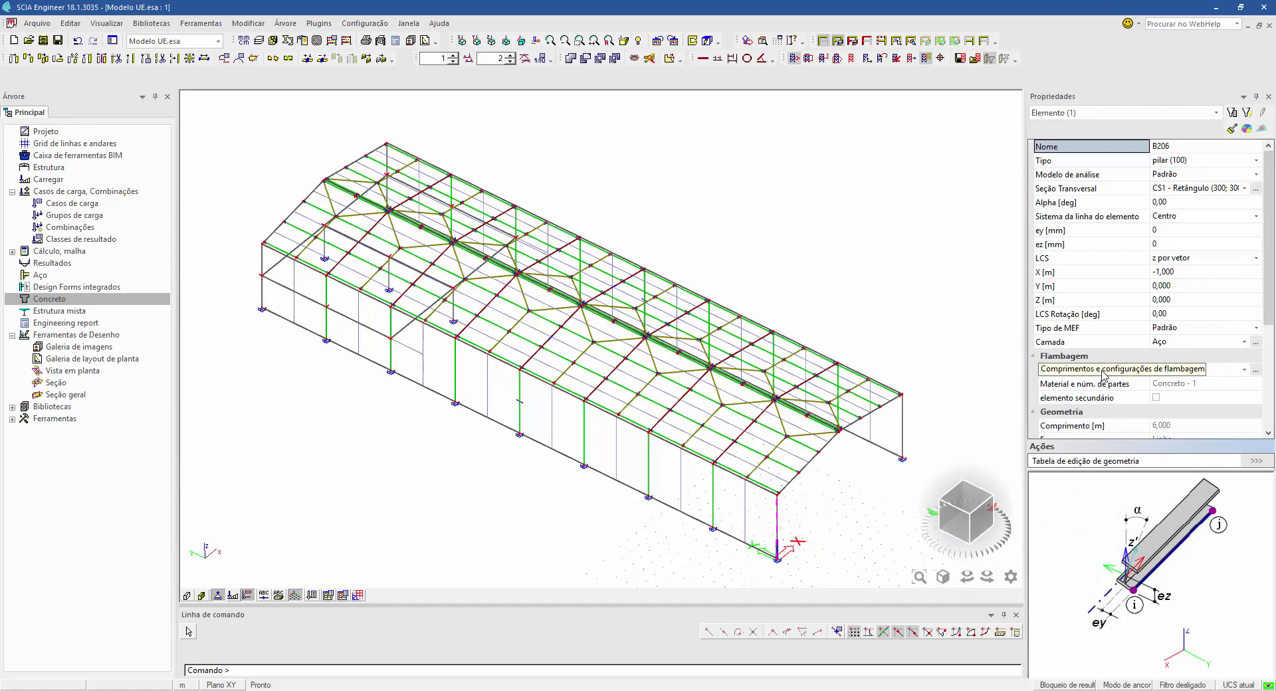
left_click(1257, 371)
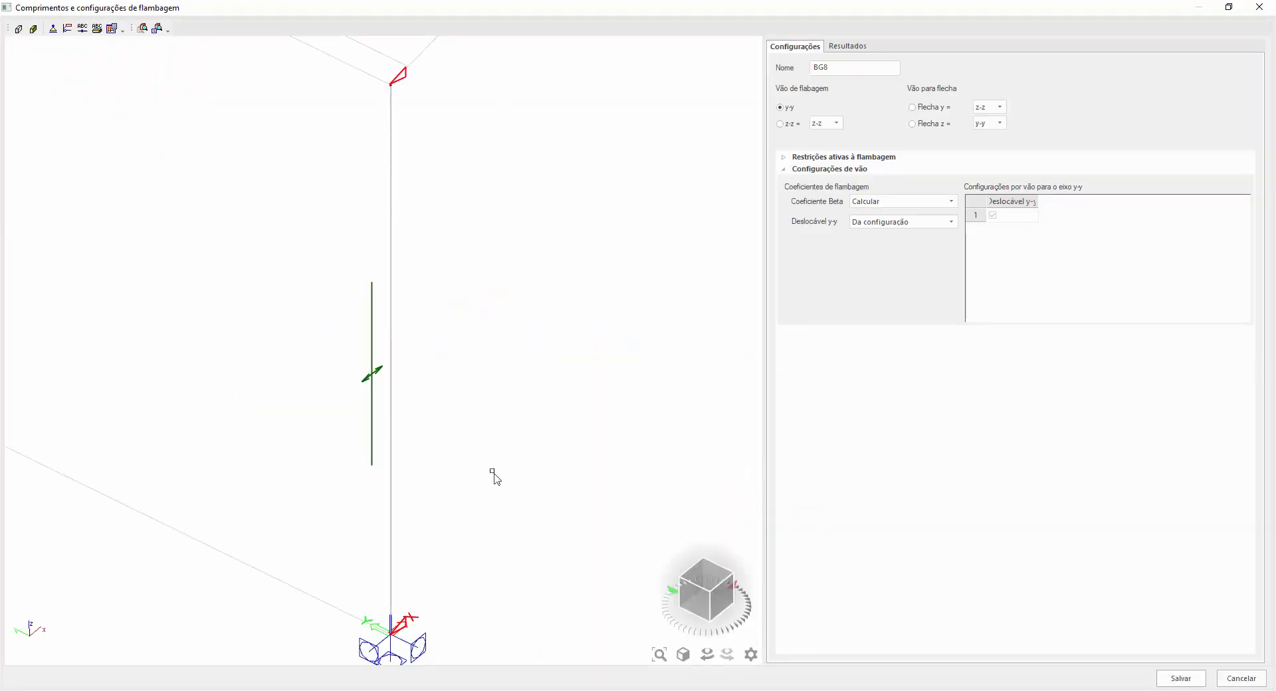
left_click(781, 124)
left_click(780, 108)
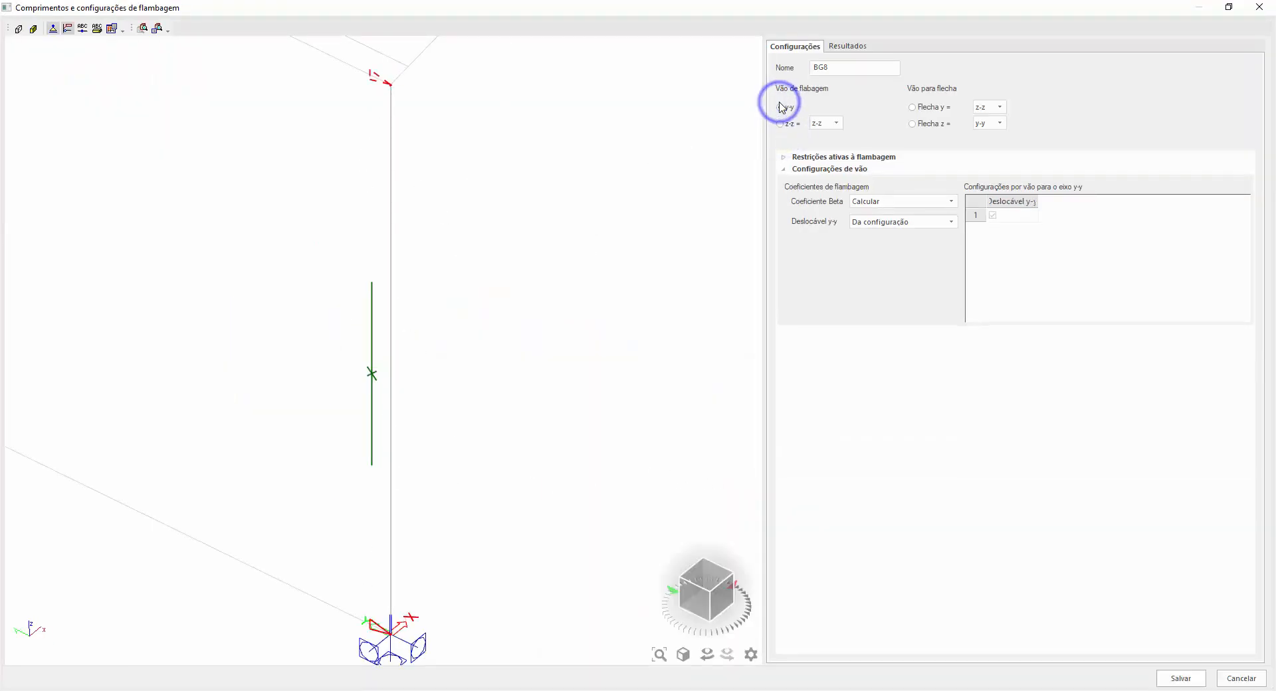
Step: Set the Beta coefficient to Fator for both the z-z and y-y axes of column B206 and save the buckling settings
left_click(781, 124)
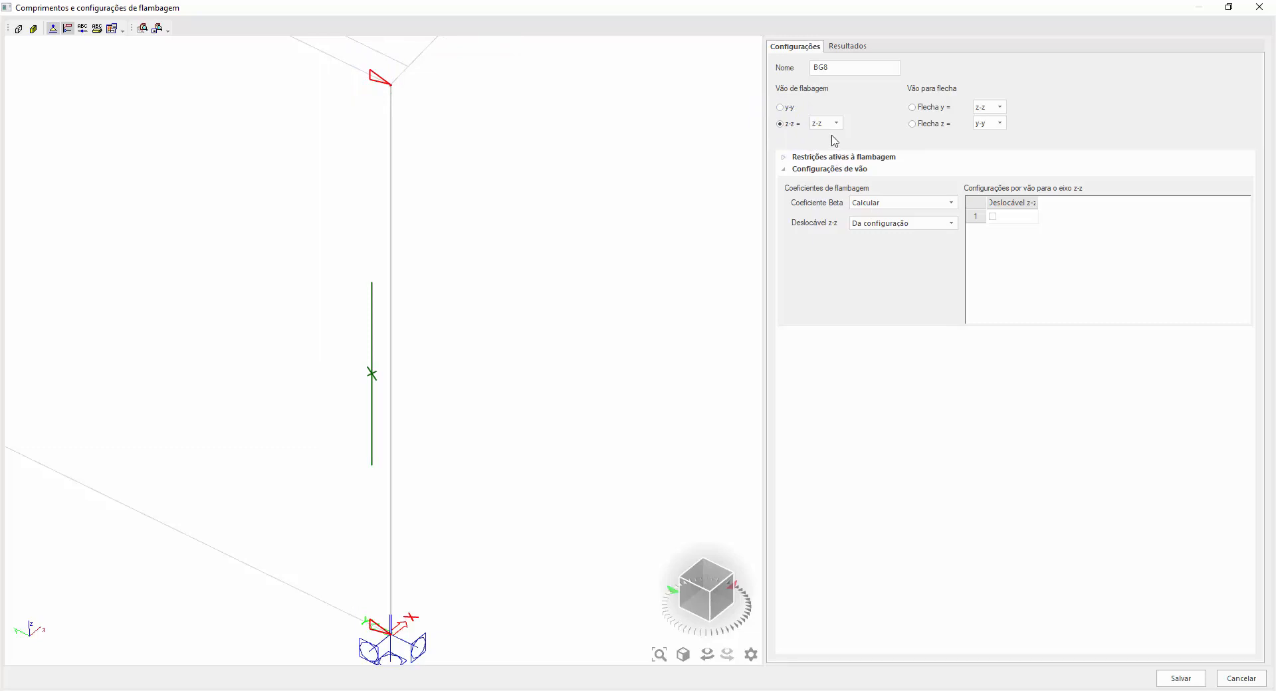
left_click(910, 204)
left_click(902, 226)
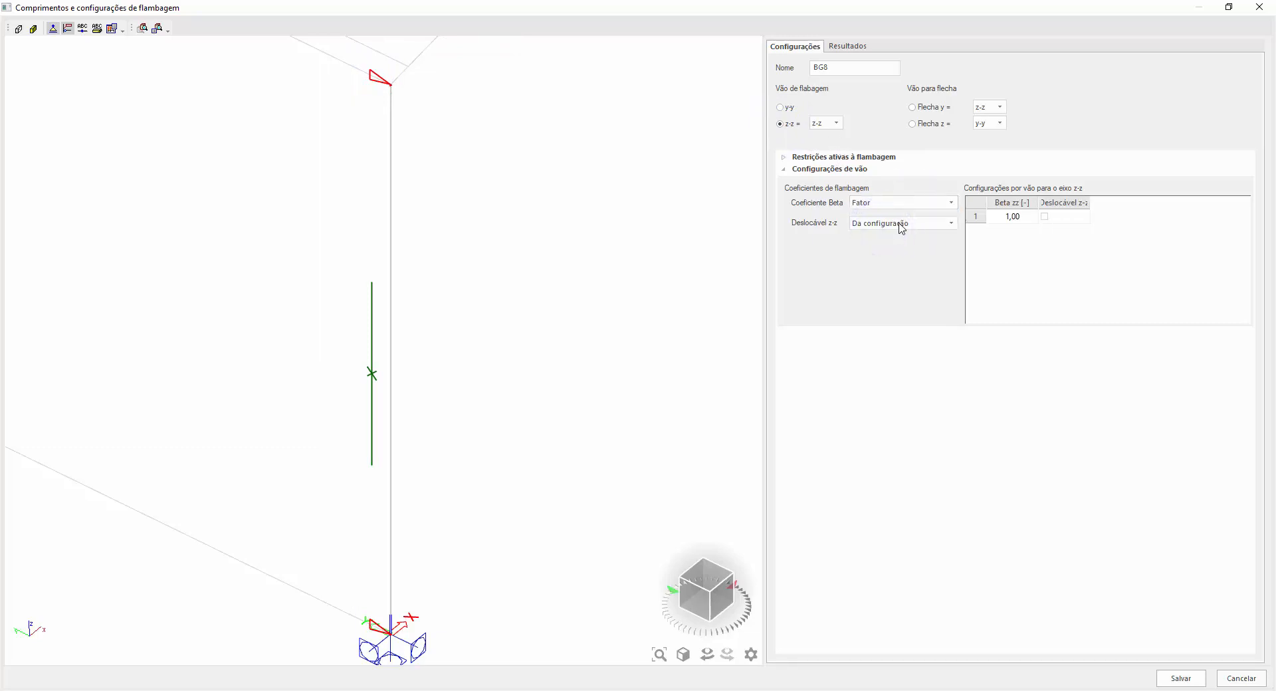
left_click(782, 107)
left_click(891, 202)
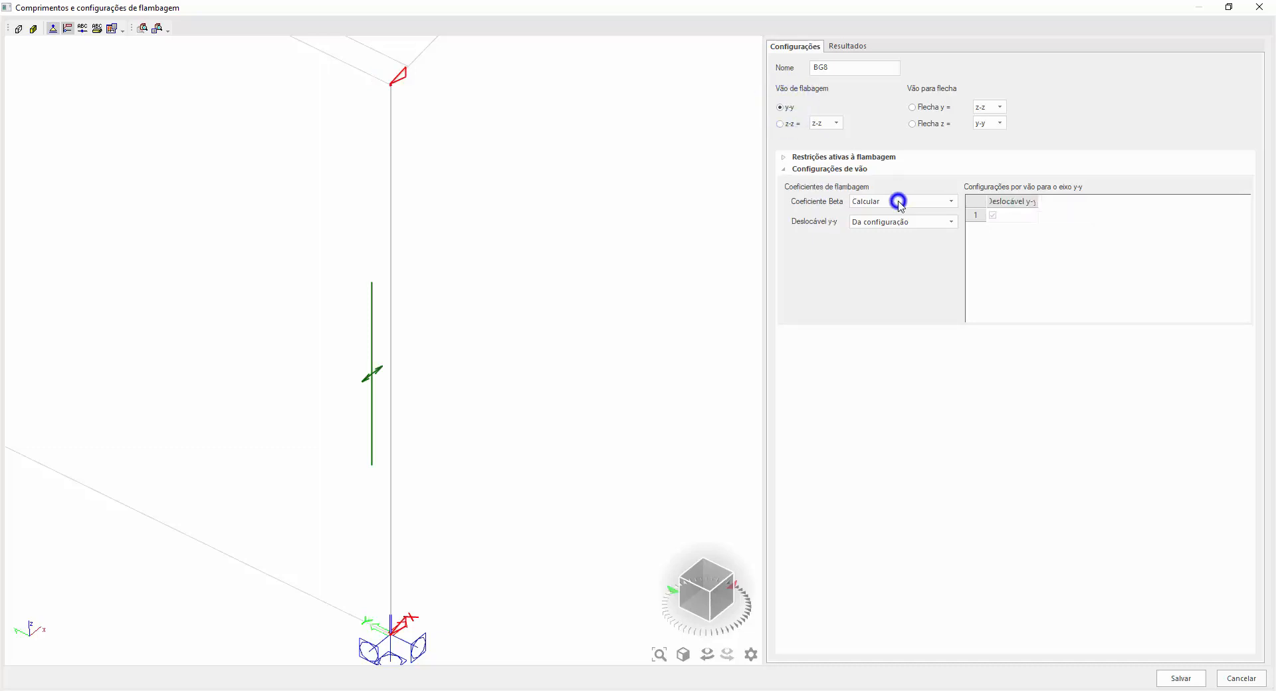
left_click(885, 222)
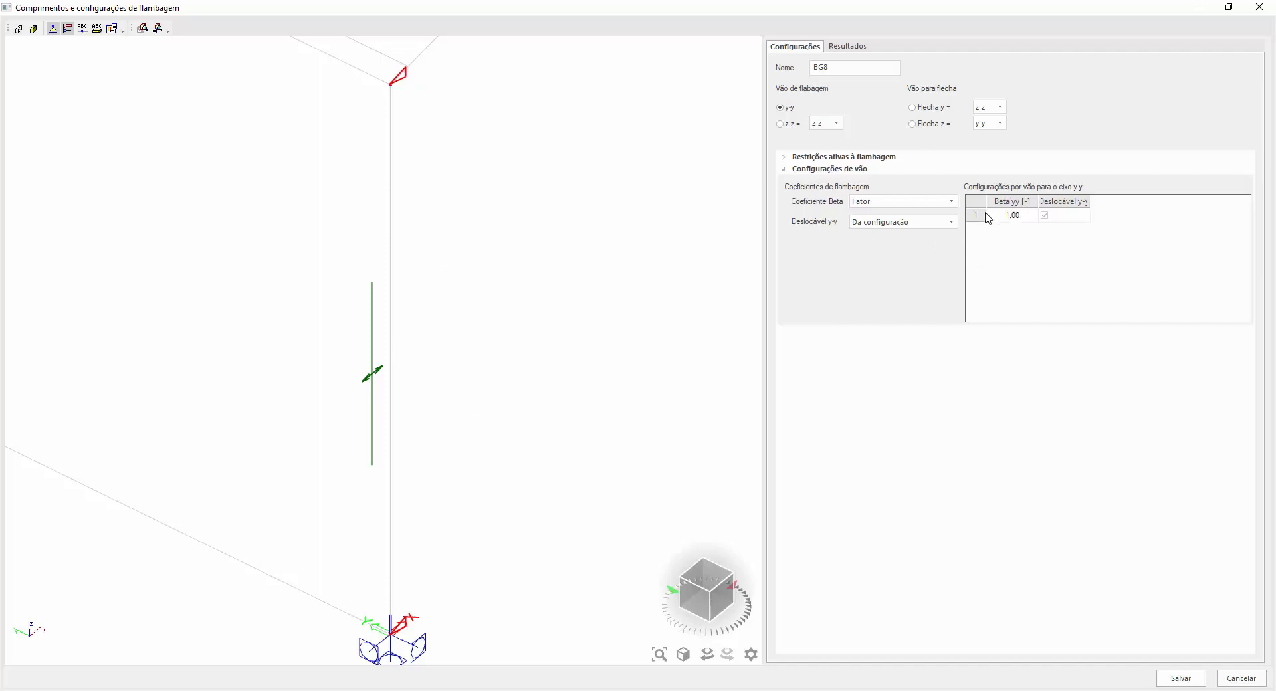
left_click(1181, 678)
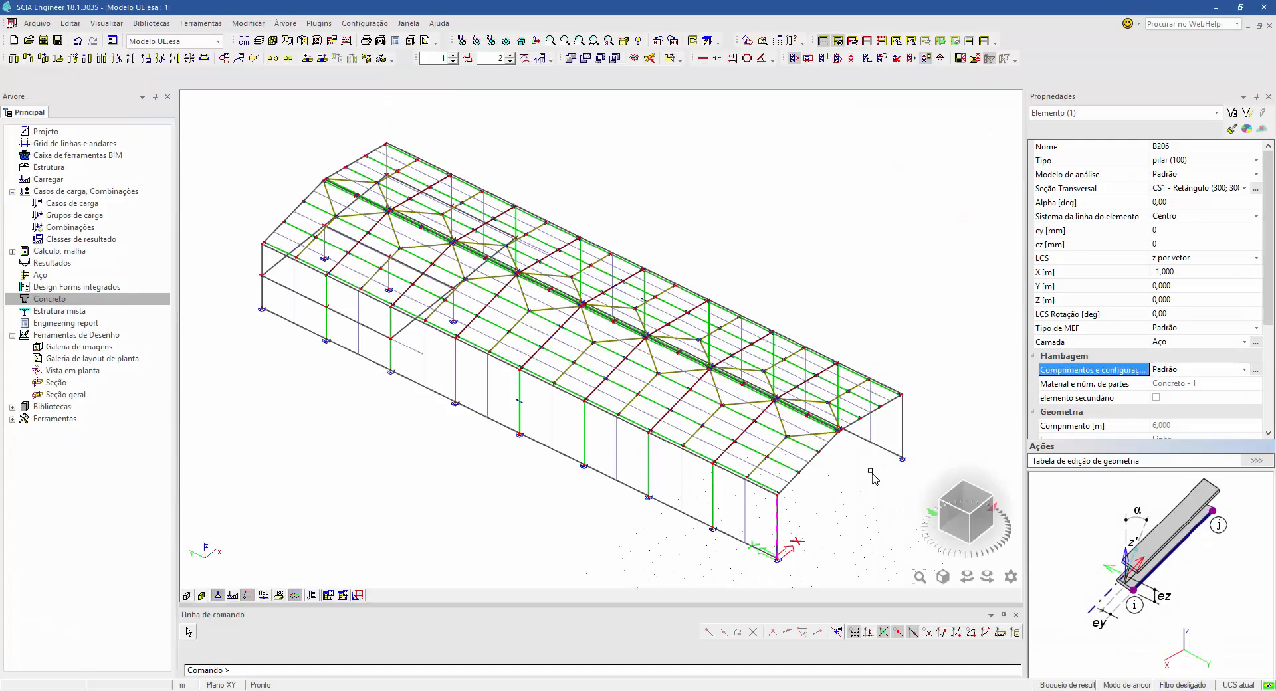
Step: Open the Concreto service and calculate the 1D design internal forces M_dy,recal for all elements with combination ELU-Norm (auto)
double_click(50, 299)
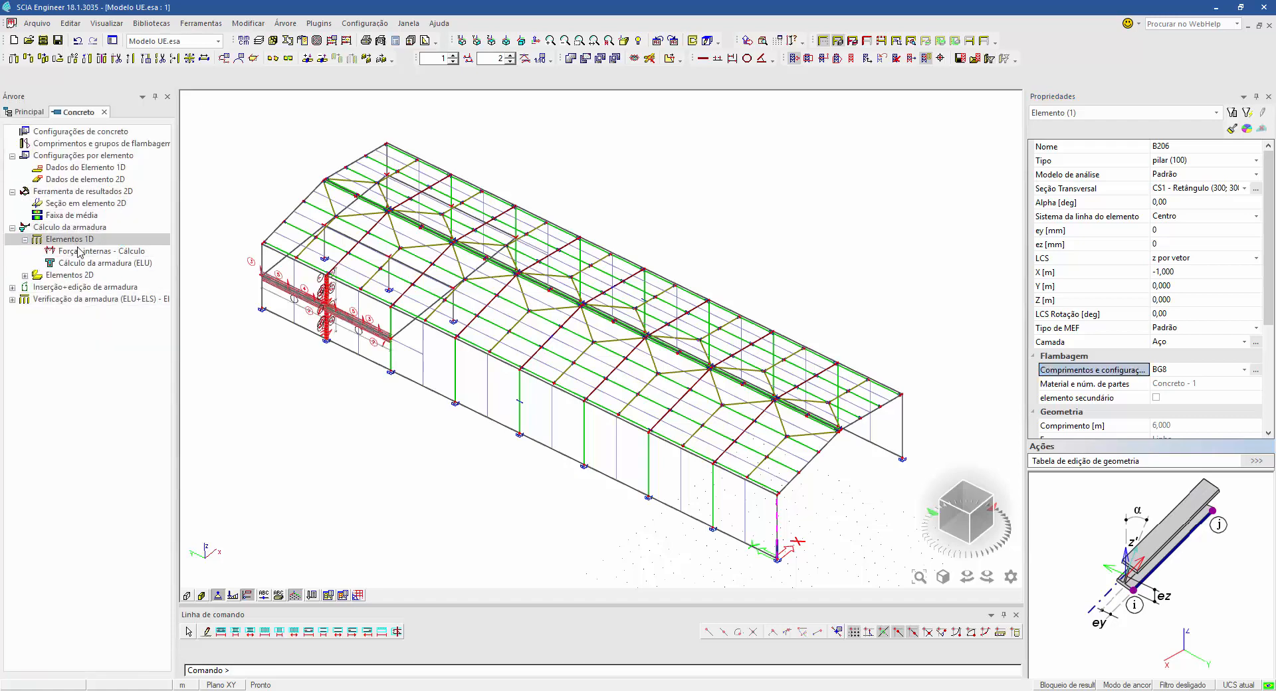
double_click(76, 250)
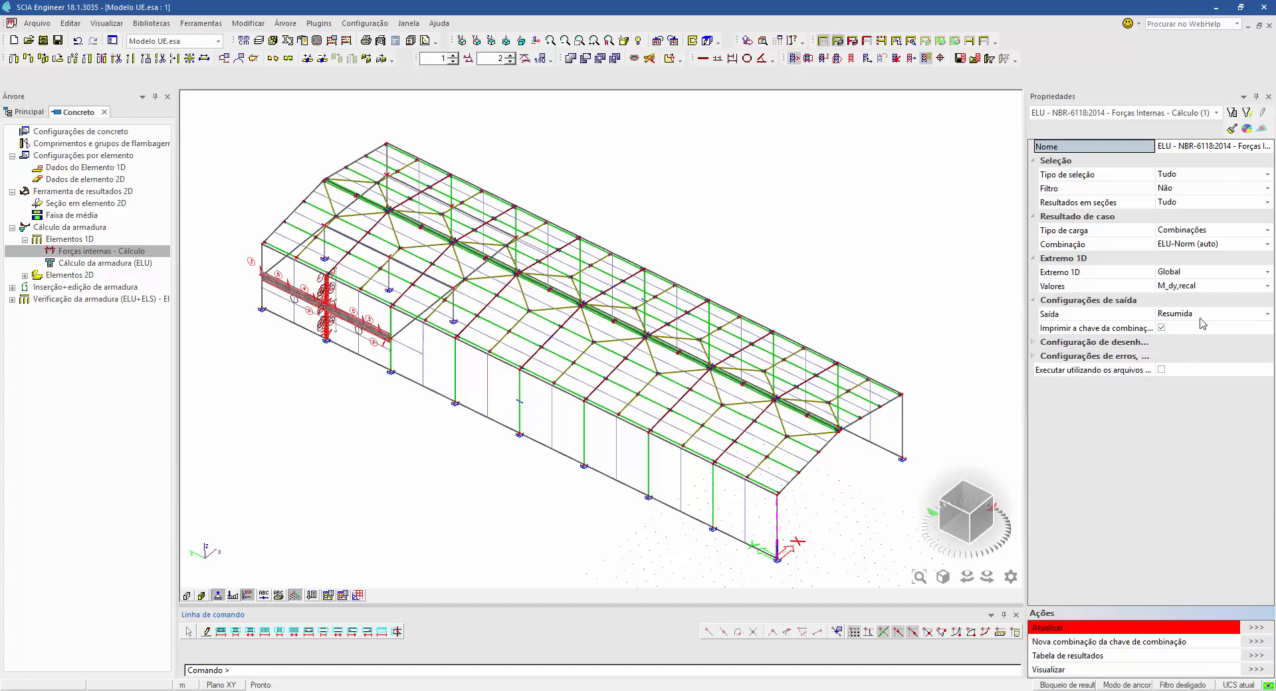
left_click(1254, 626)
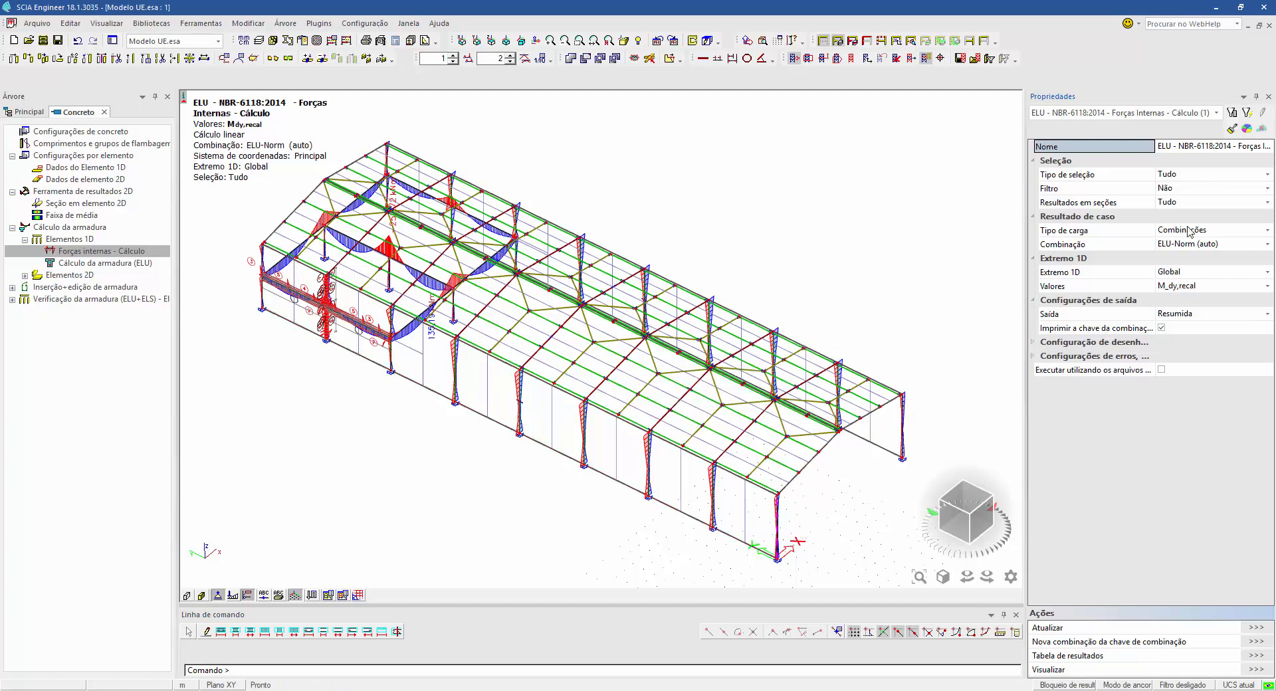
Step: Restrict the internal-forces result to the current selection (Atual) and refresh it for column B206
left_click(1196, 176)
left_click(1190, 200)
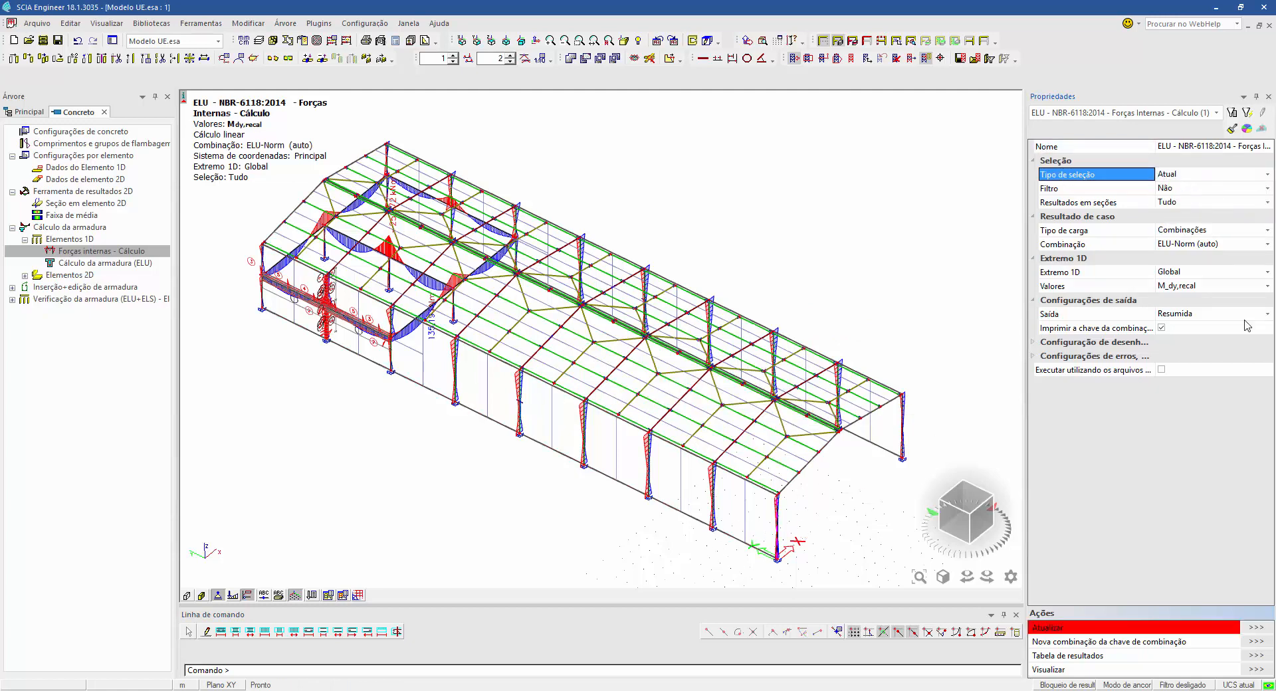
left_click(1252, 628)
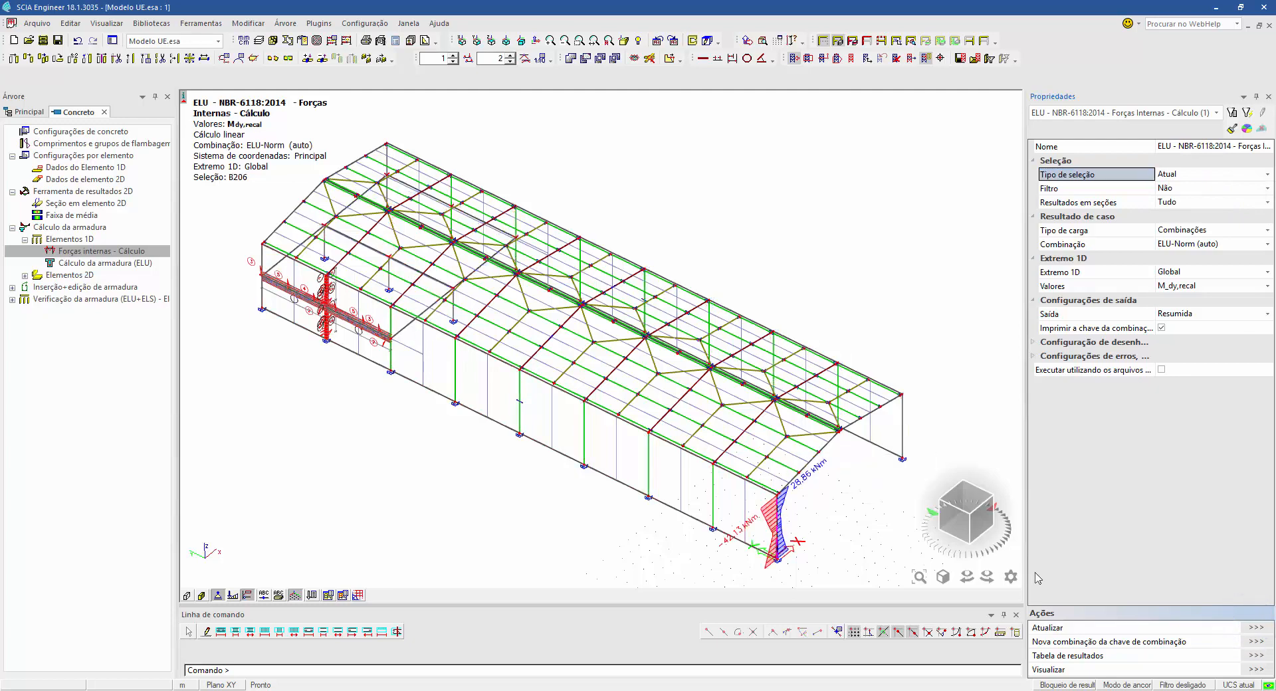
Step: Preview the summary internal-forces report for column B206, review its table of values, and close the report
left_click(1255, 670)
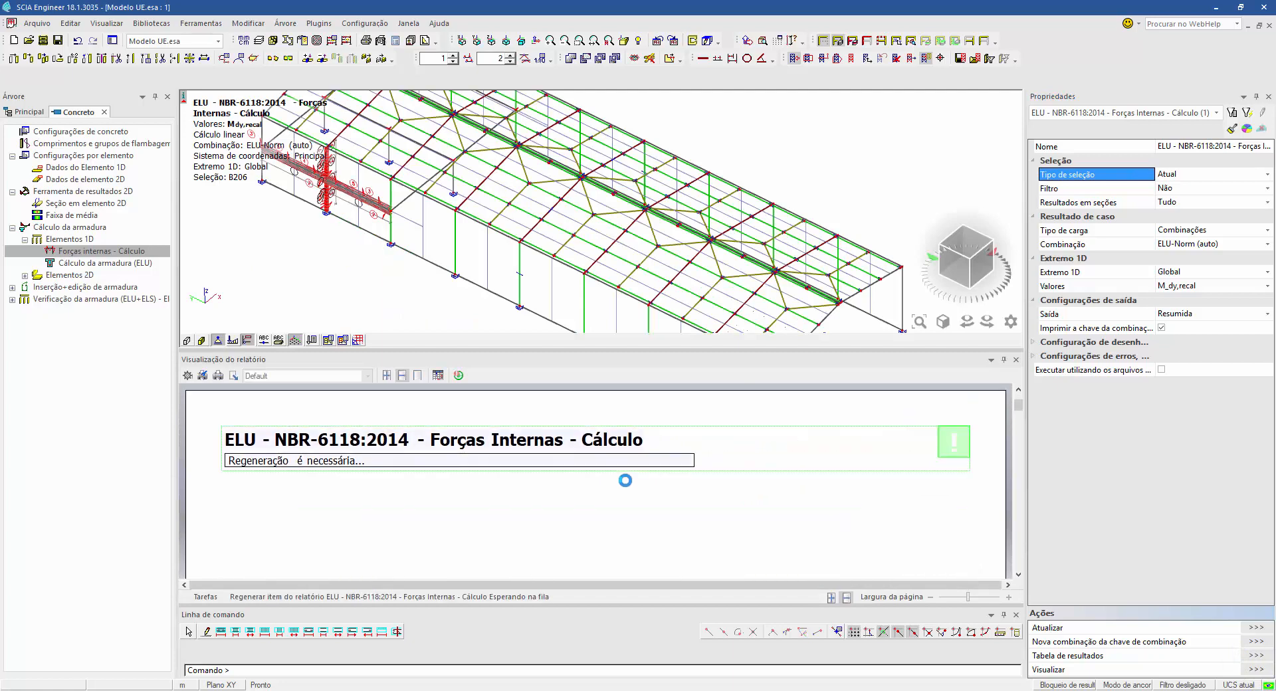
scroll(656, 483, "down", 3)
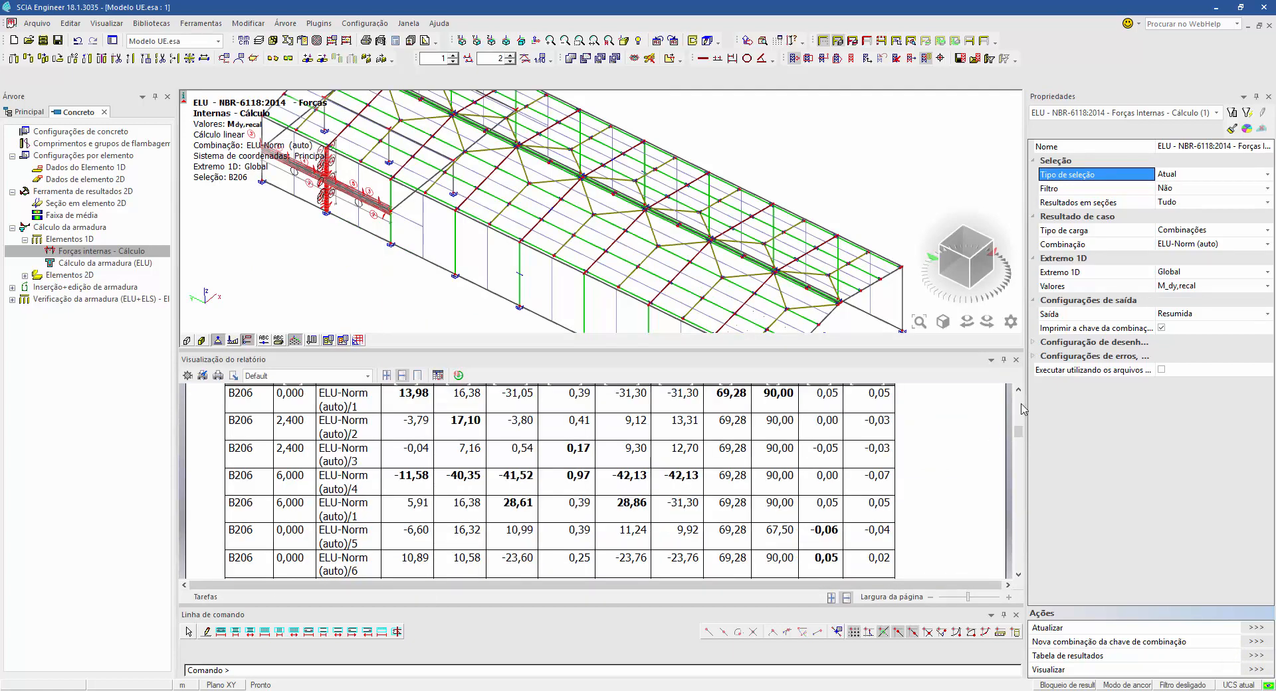
left_click(1016, 359)
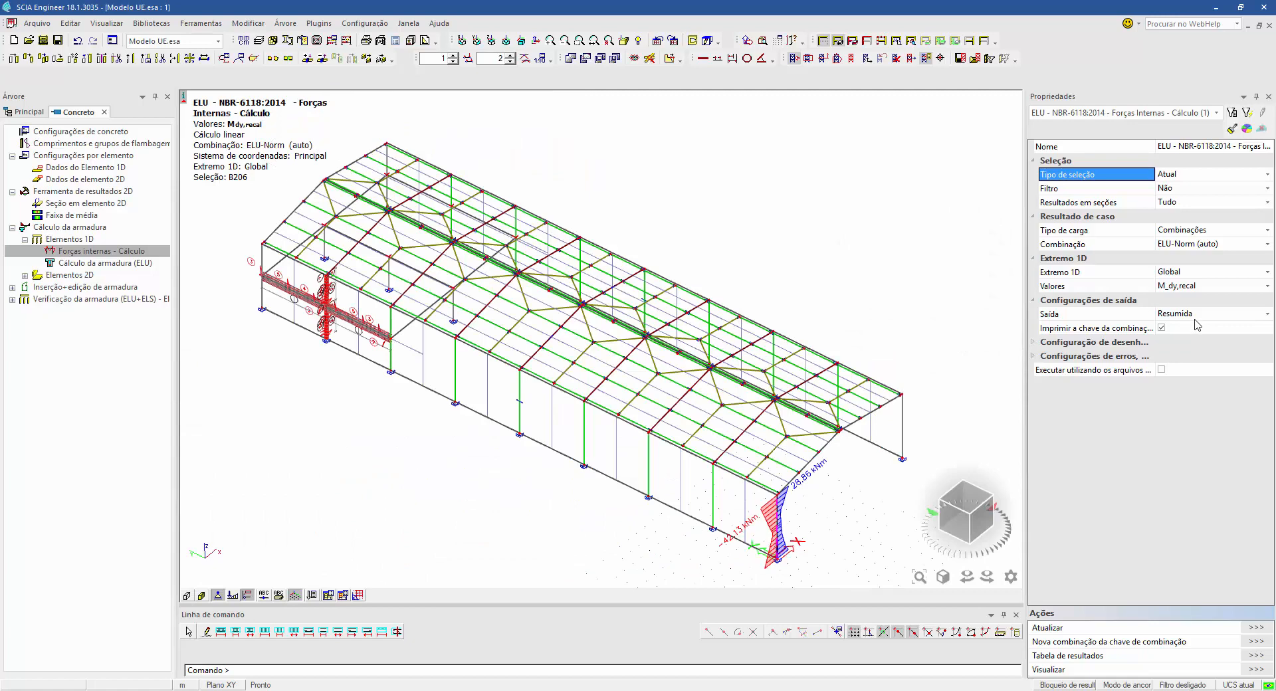
Step: Set the internal-forces output to Completo and refresh the results for column B206
left_click(1197, 313)
left_click(1267, 314)
left_click(1177, 332)
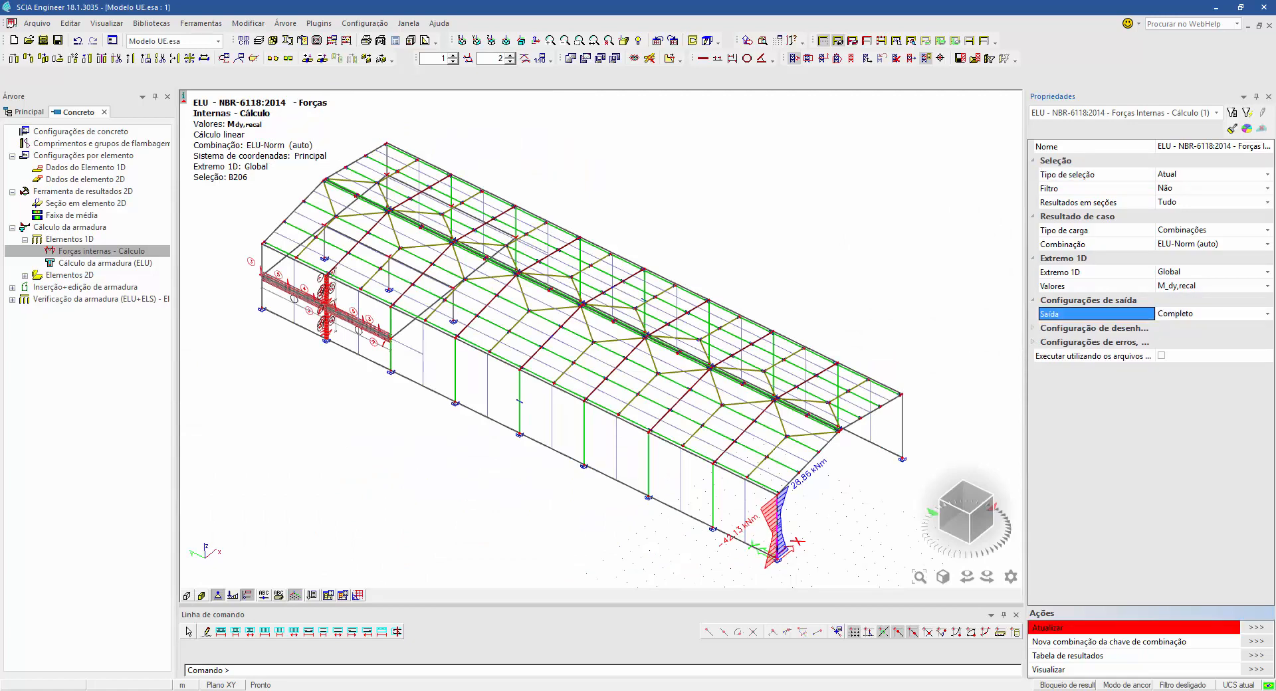
left_click(1254, 629)
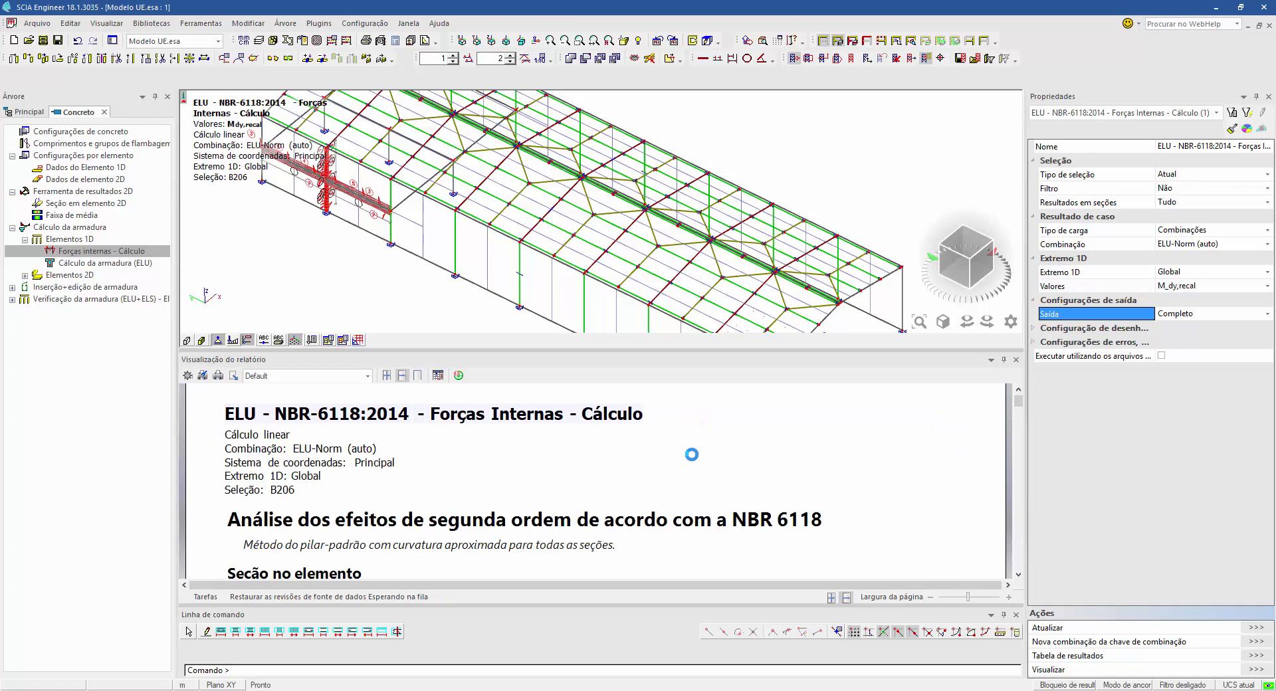
Step: Examine the full NBR 6118 second-order report for column B206, covering eccentricities, slenderness limits and total moments, and close it
scroll(693, 465, "down", 6)
scroll(693, 465, "down", 10)
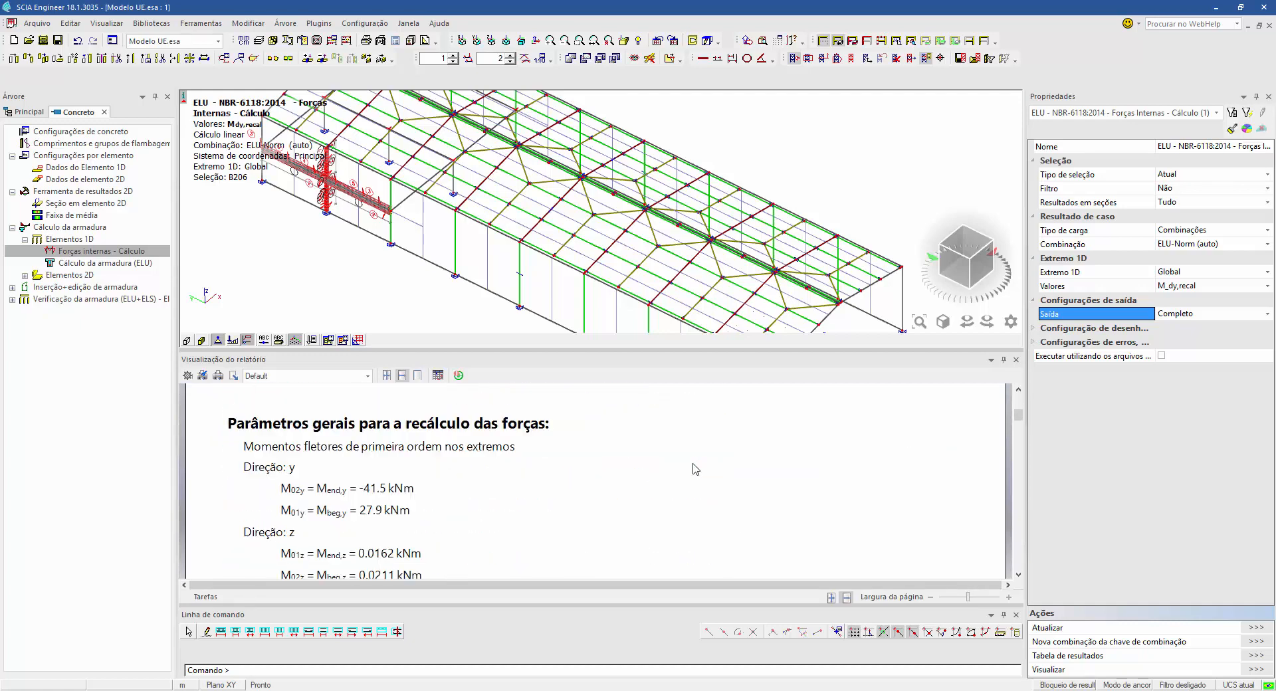
scroll(699, 467, "down", 8)
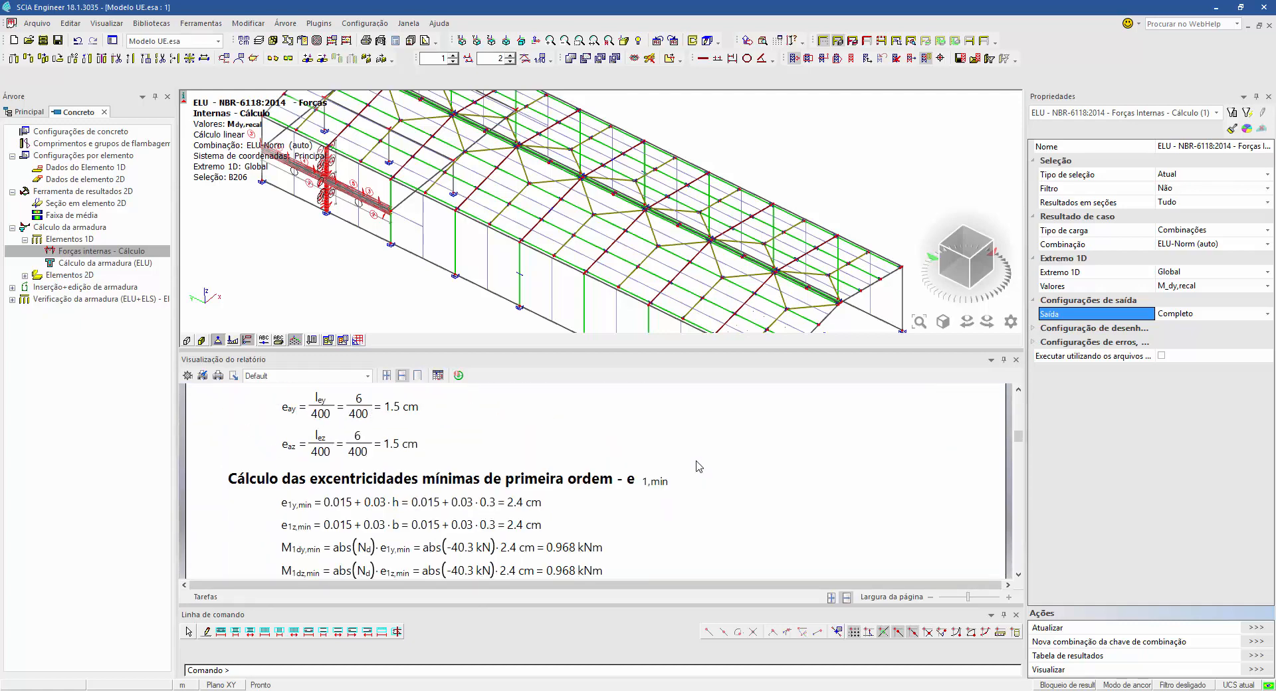
scroll(699, 466, "down", 8)
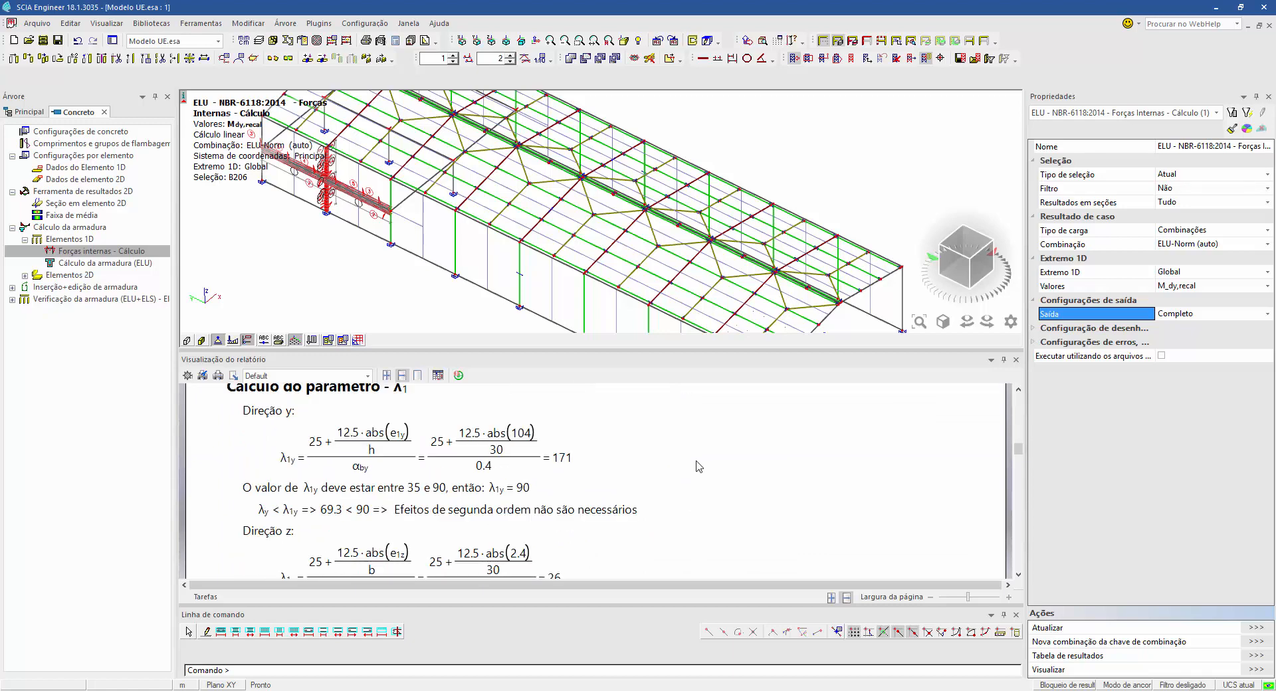
scroll(698, 466, "down", 5)
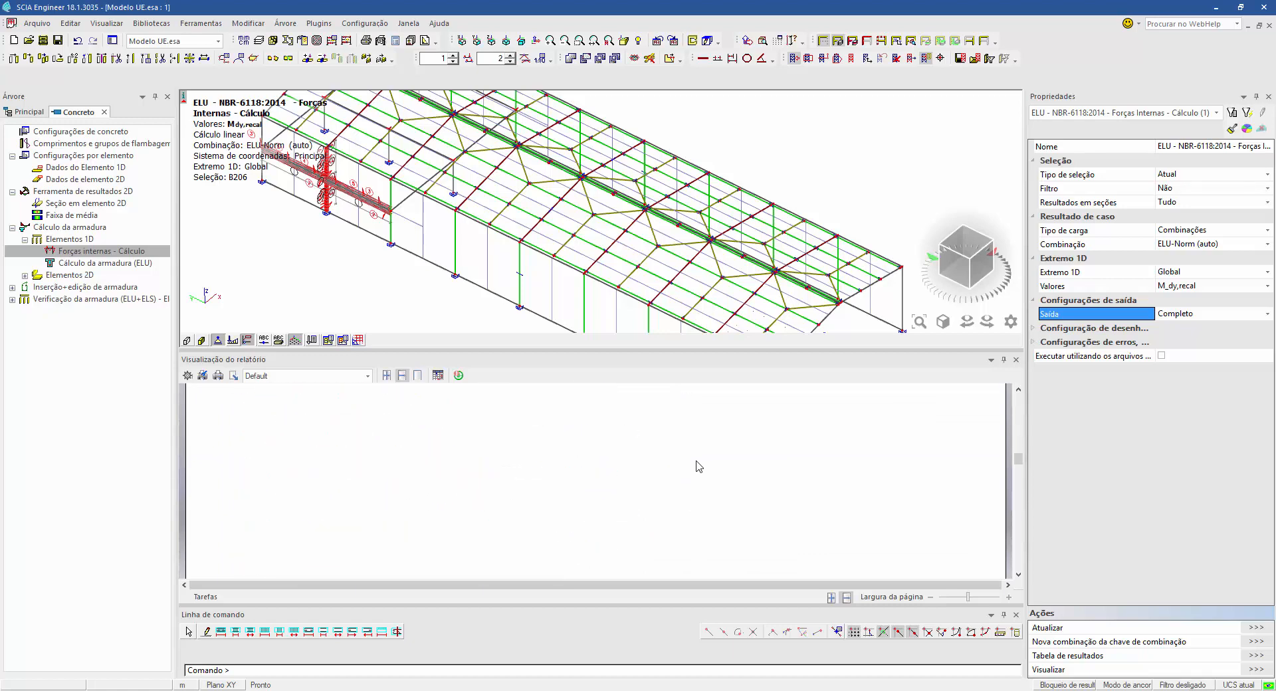
scroll(699, 467, "down", 8)
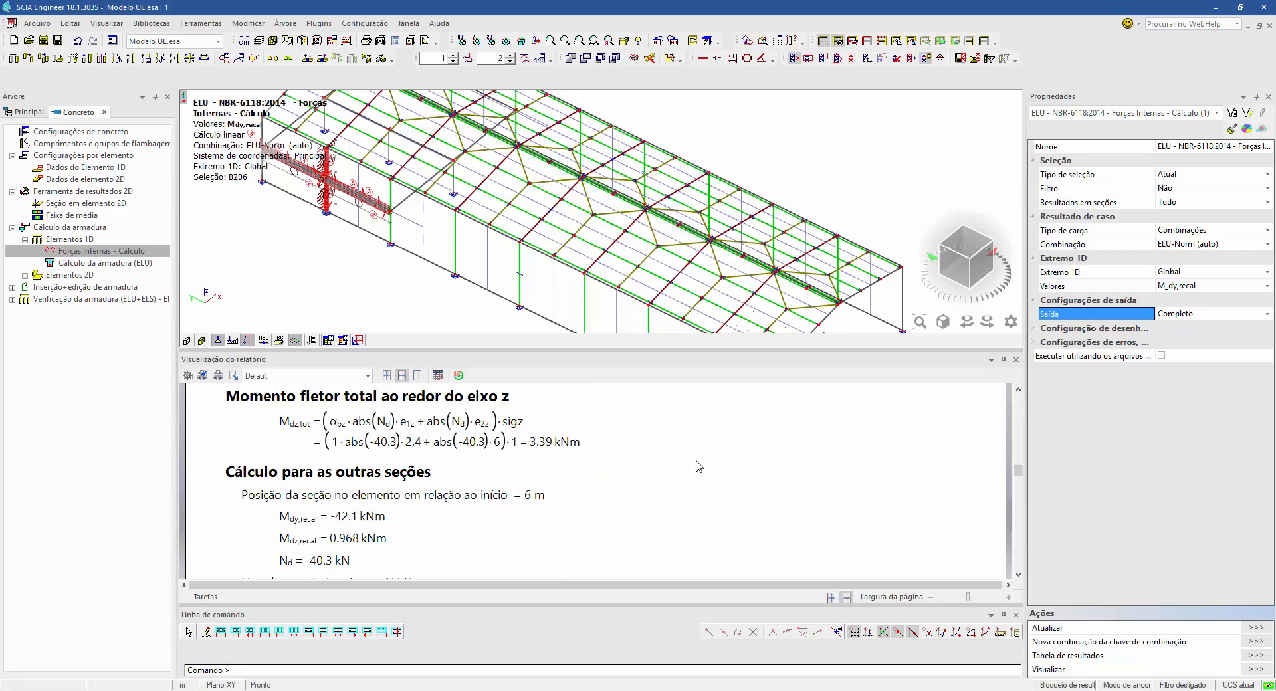
scroll(698, 467, "down", 8)
scroll(698, 467, "down", 6)
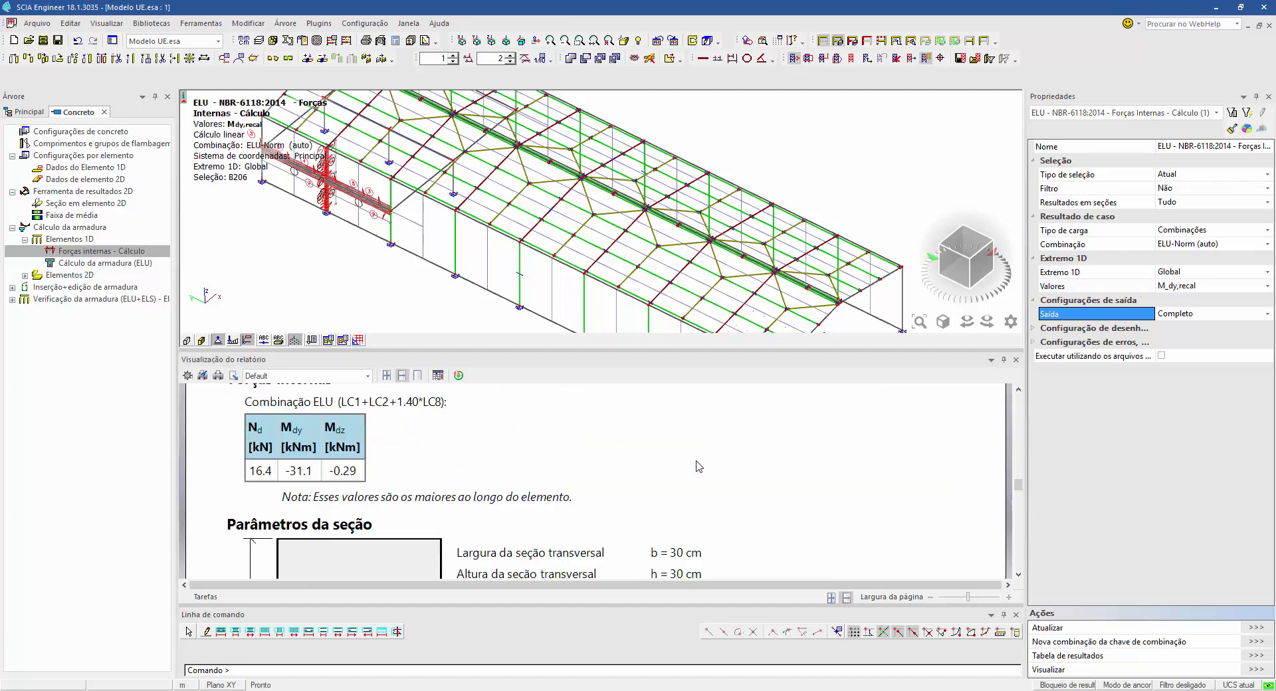
left_click(1015, 360)
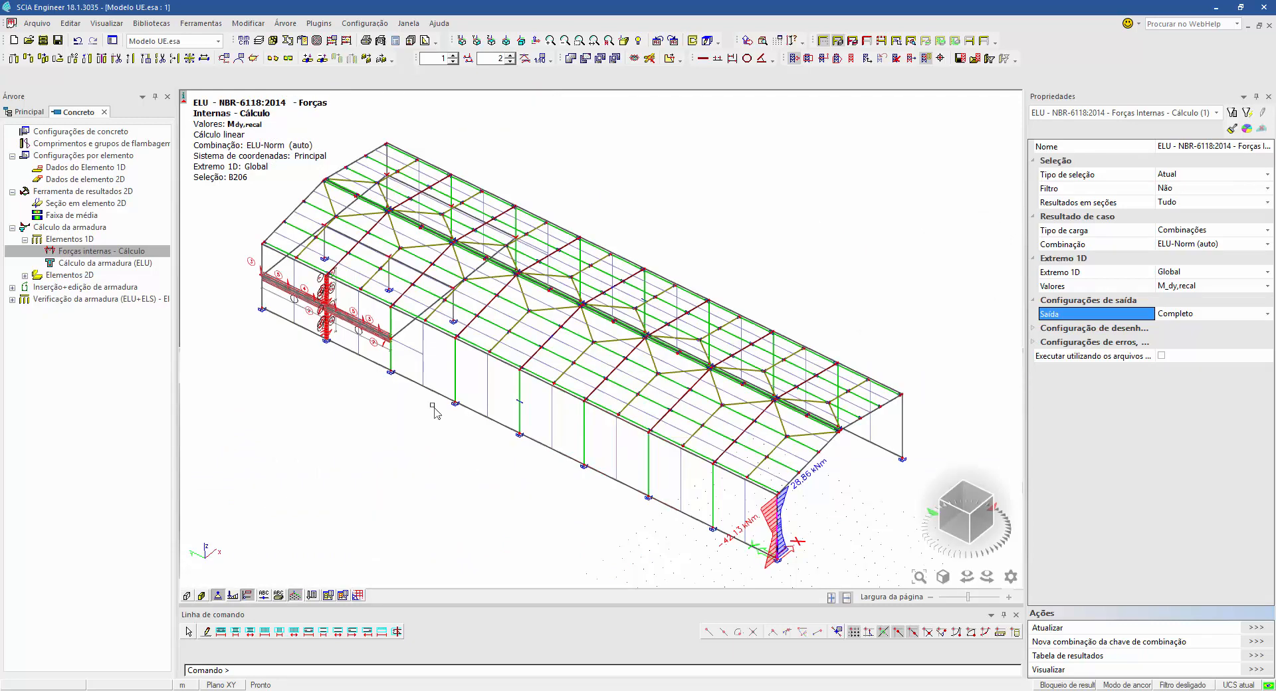
Step: Run the 1D Cálculo da armadura (ELU) for column B206, displaying the required reinforcement A_s_req along the column
left_click(147, 264)
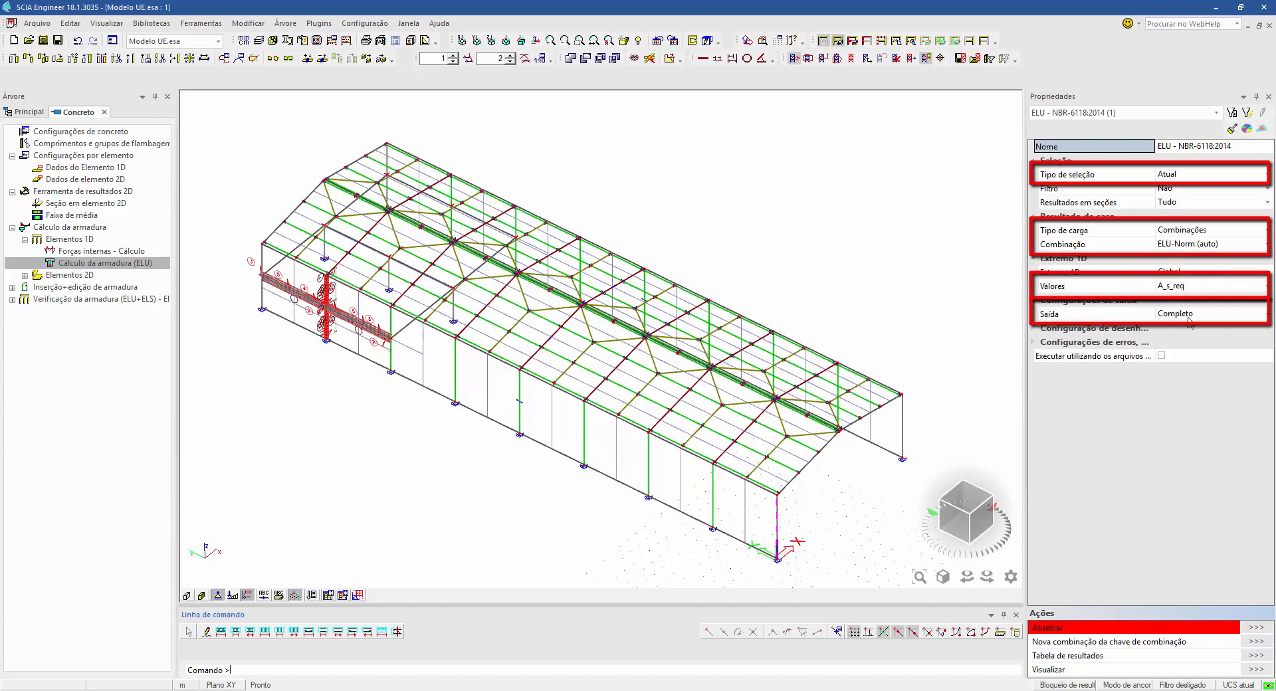
left_click(1256, 628)
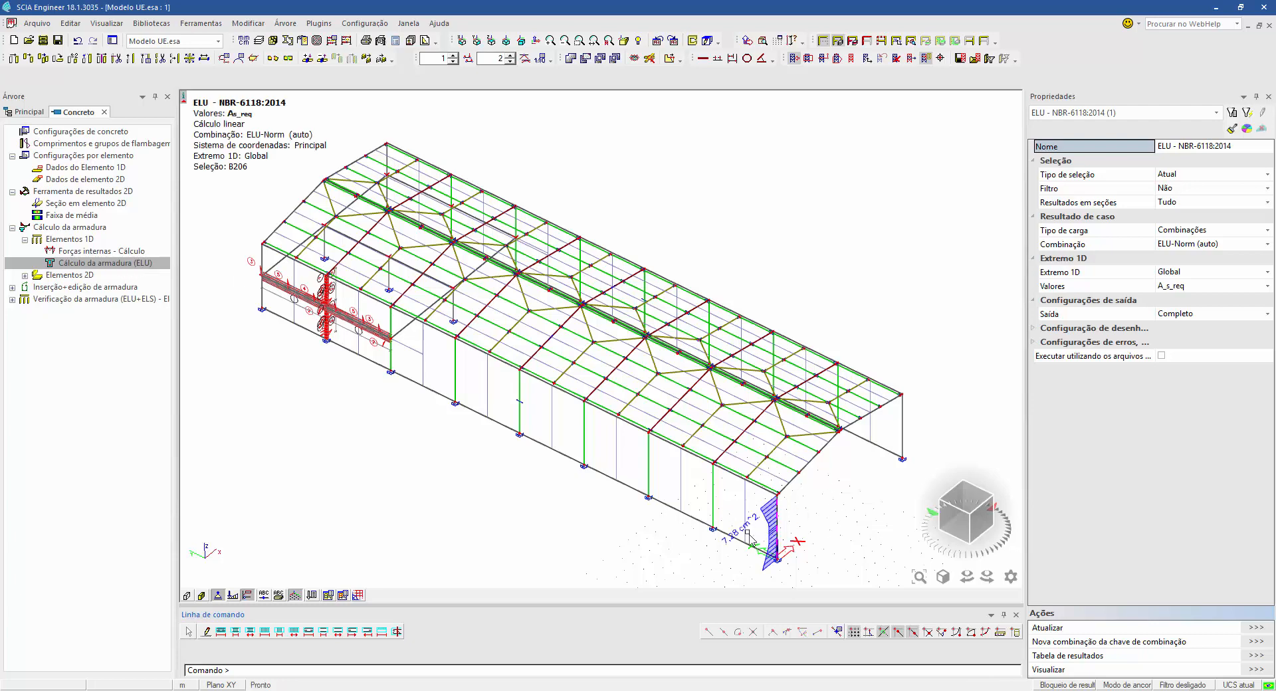
scroll(749, 557, "up", 3)
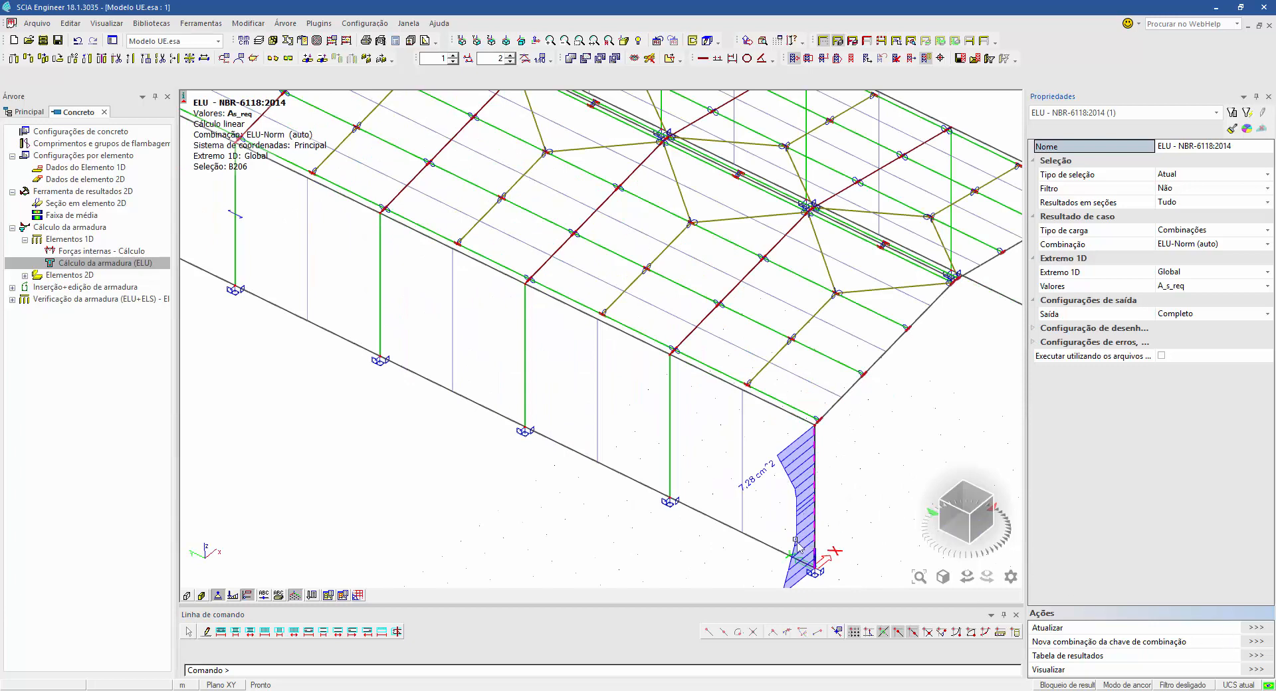
Step: Preview the complete reinforcement design report for column B206, examine its required areas, calculated bars and section sketch, and close it
left_click(1255, 669)
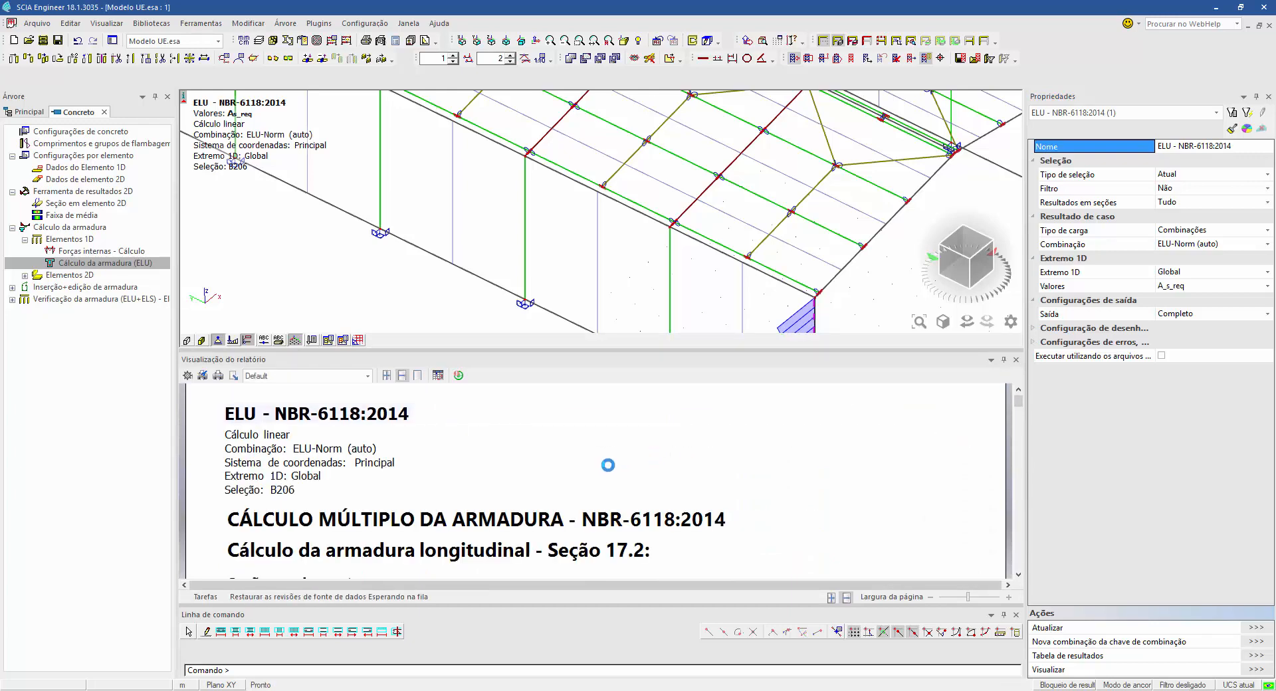
scroll(605, 459, "down", 15)
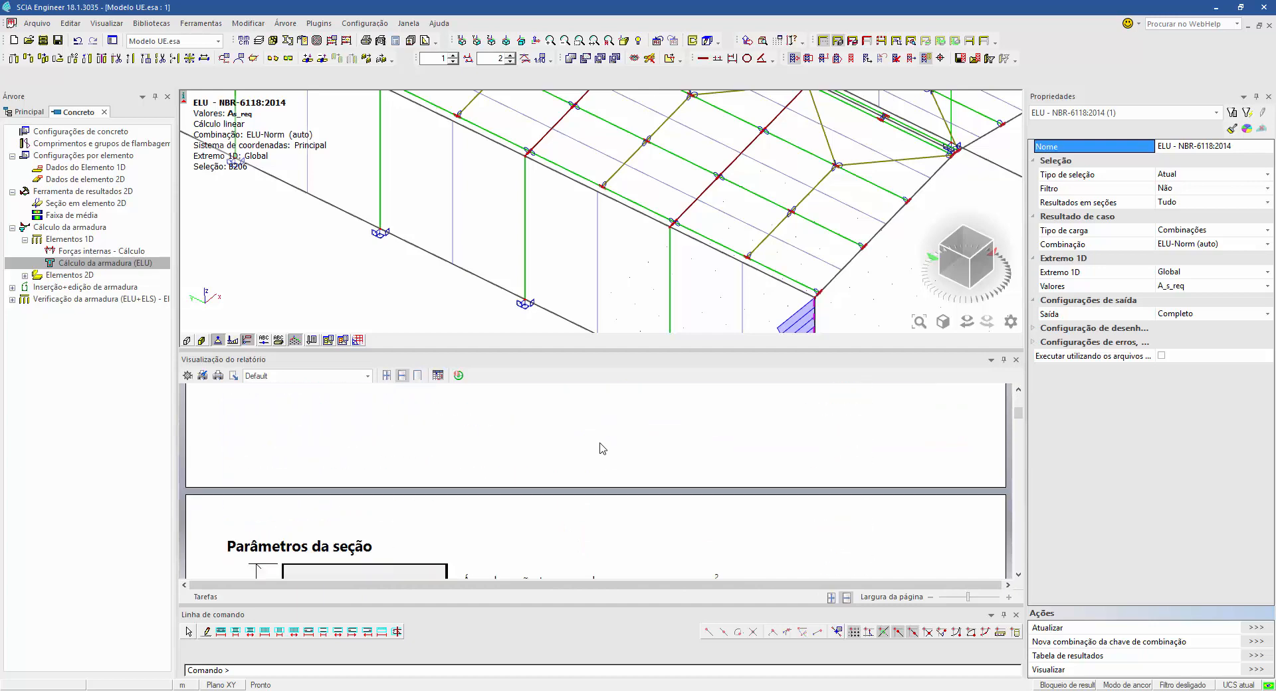
scroll(602, 448, "down", 15)
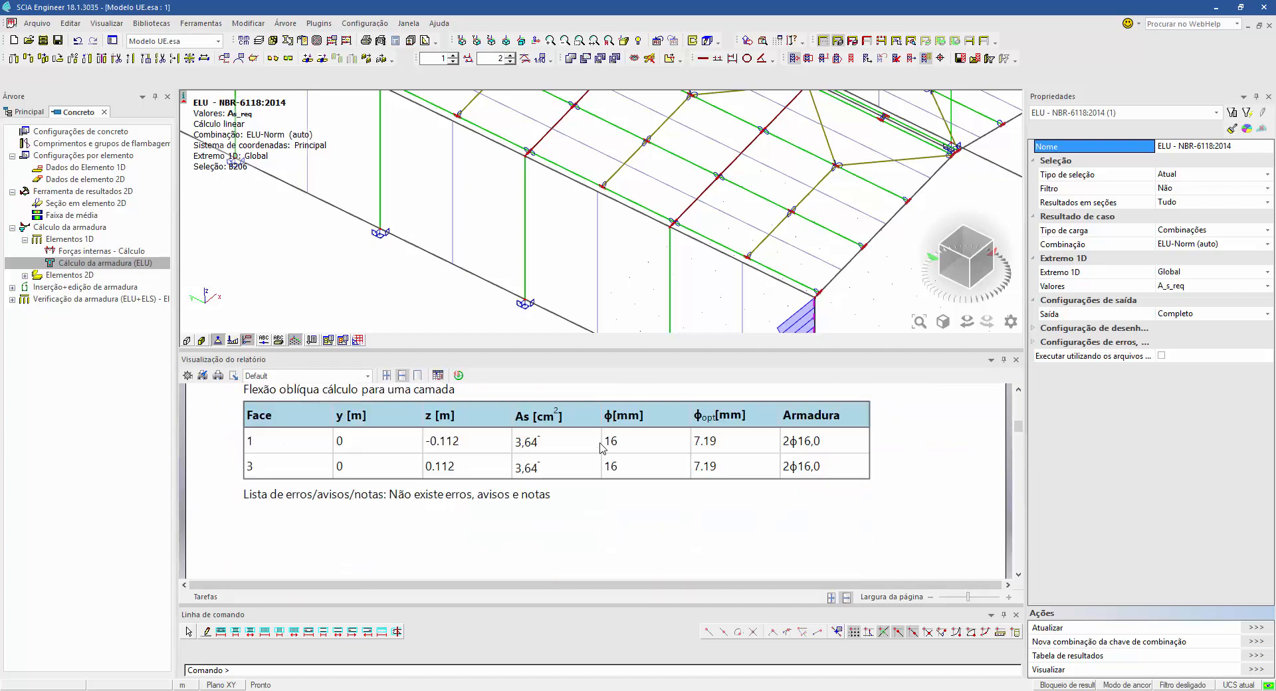
scroll(602, 448, "down", 15)
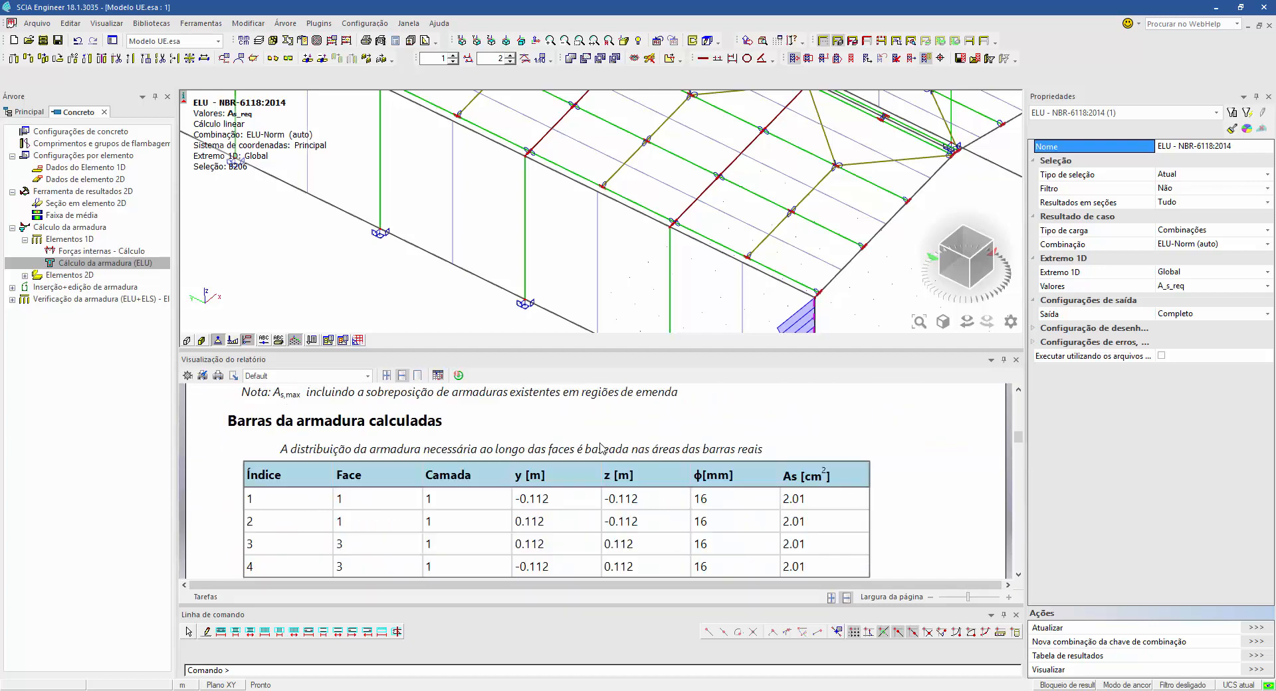
scroll(601, 449, "down", 10)
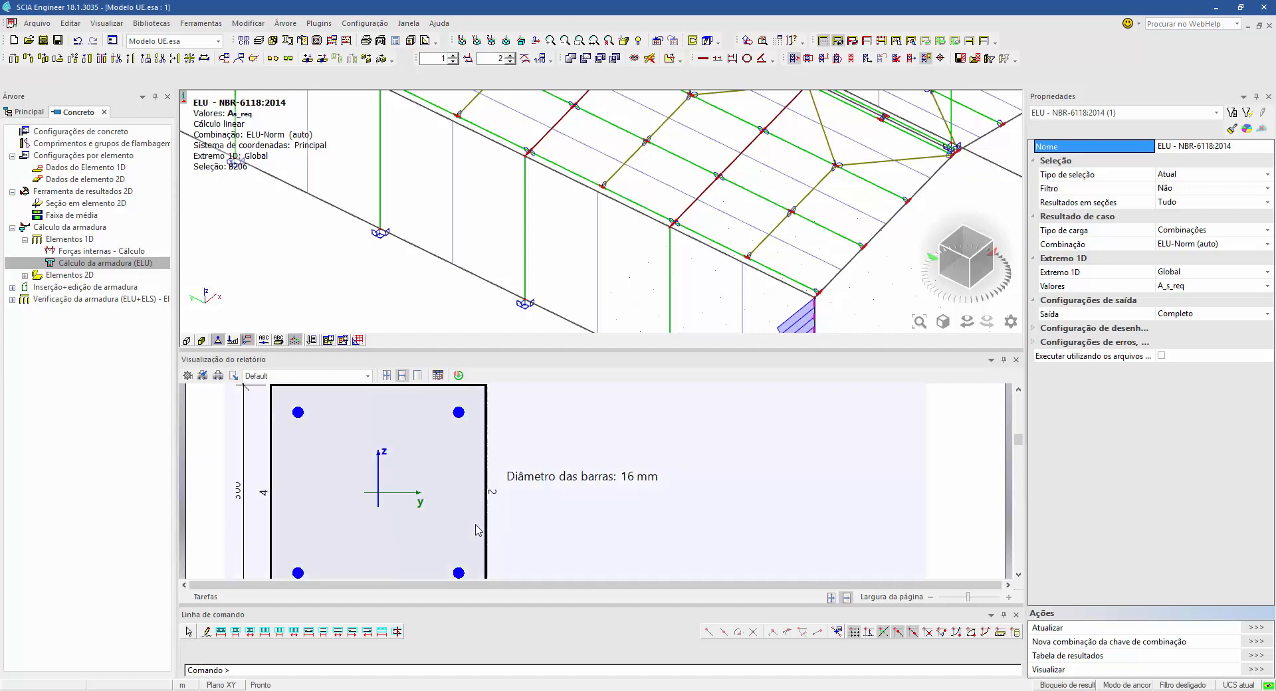
scroll(364, 469, "down", 2)
scroll(456, 512, "up", 6)
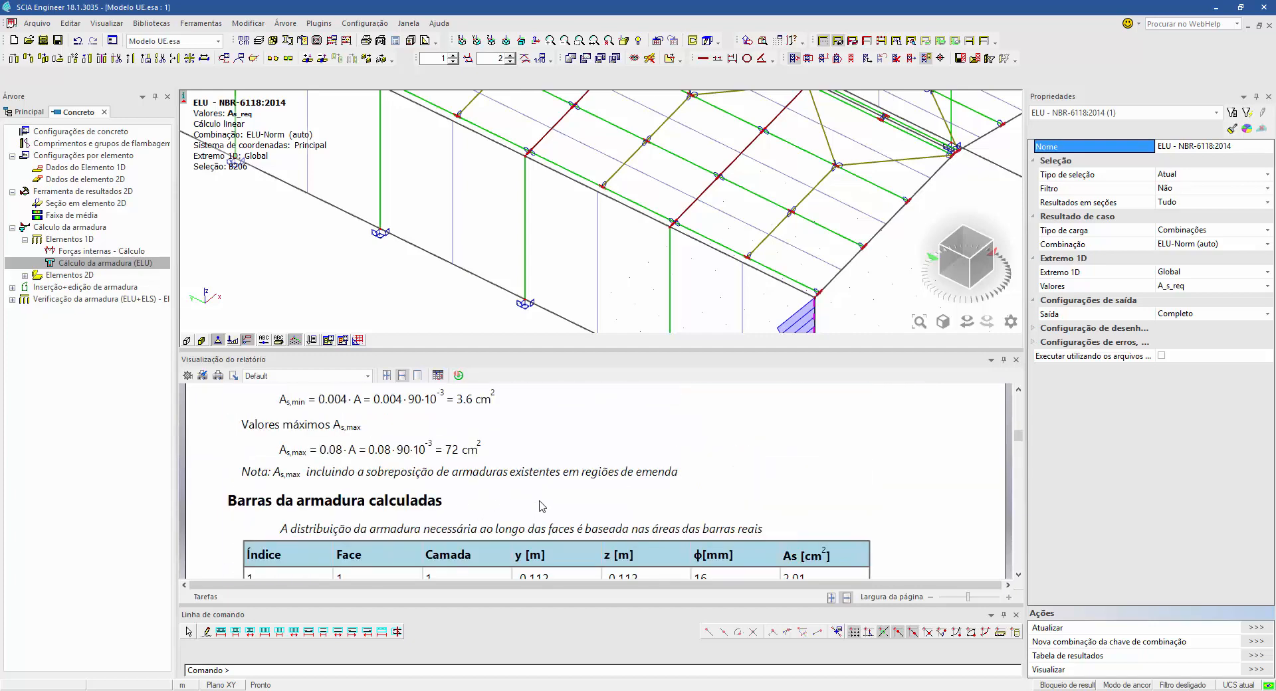
scroll(543, 506, "down", 2)
scroll(623, 517, "down", 3)
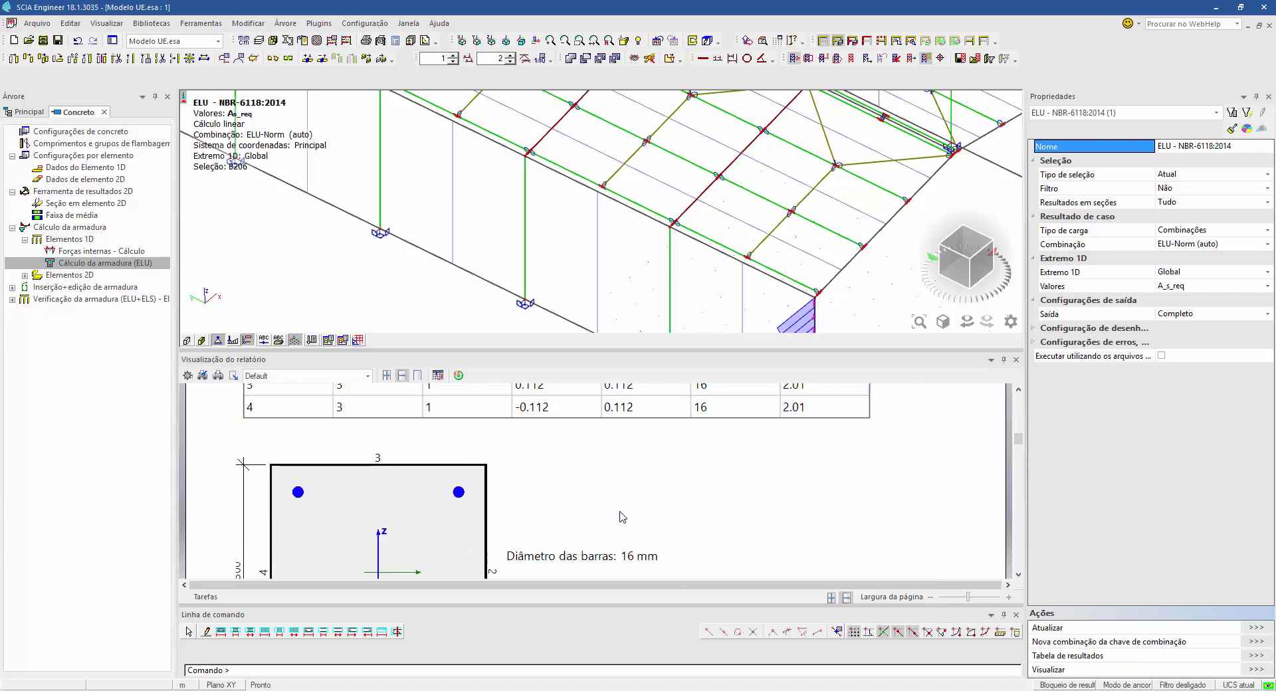
scroll(623, 517, "down", 3)
scroll(361, 484, "up", 1)
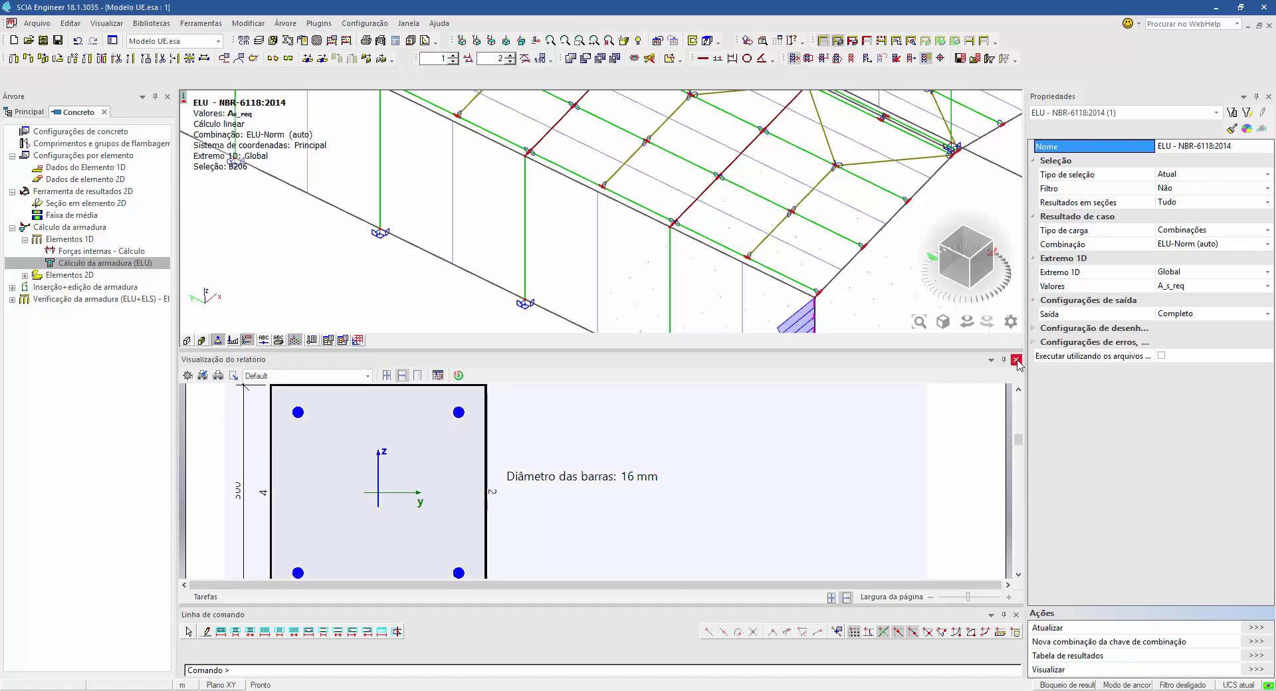
left_click(1017, 360)
Step: Run the 2D elements' Cálculo da armadura (ELU) for all slabs under load case LC1 - Peso próprio, displaying A_s_req_1-
double_click(69, 275)
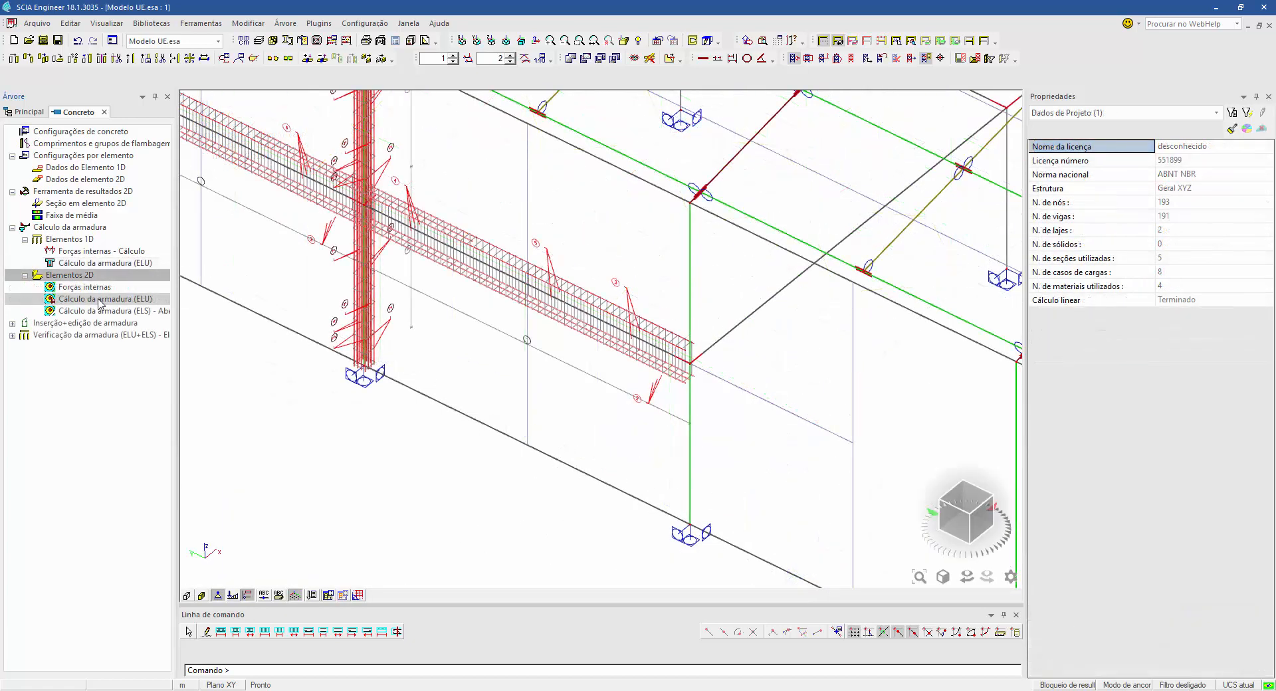
left_click(100, 300)
scroll(300, 398, "down", 3)
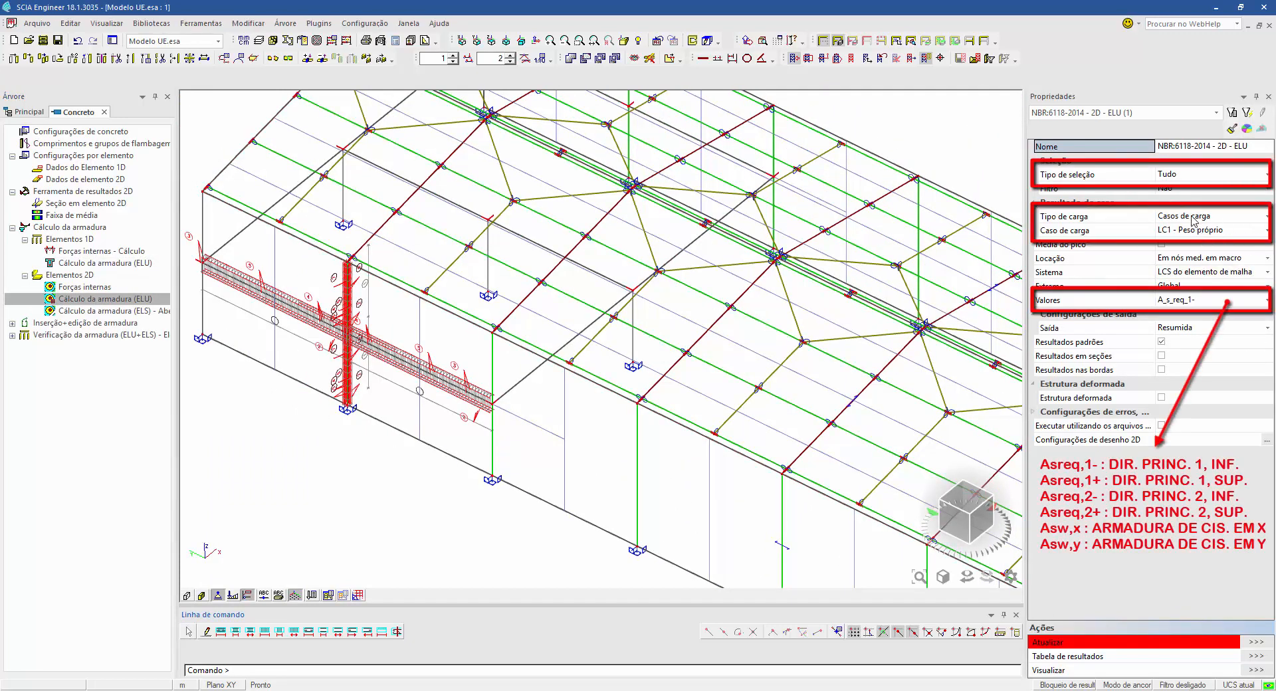
left_click(1256, 642)
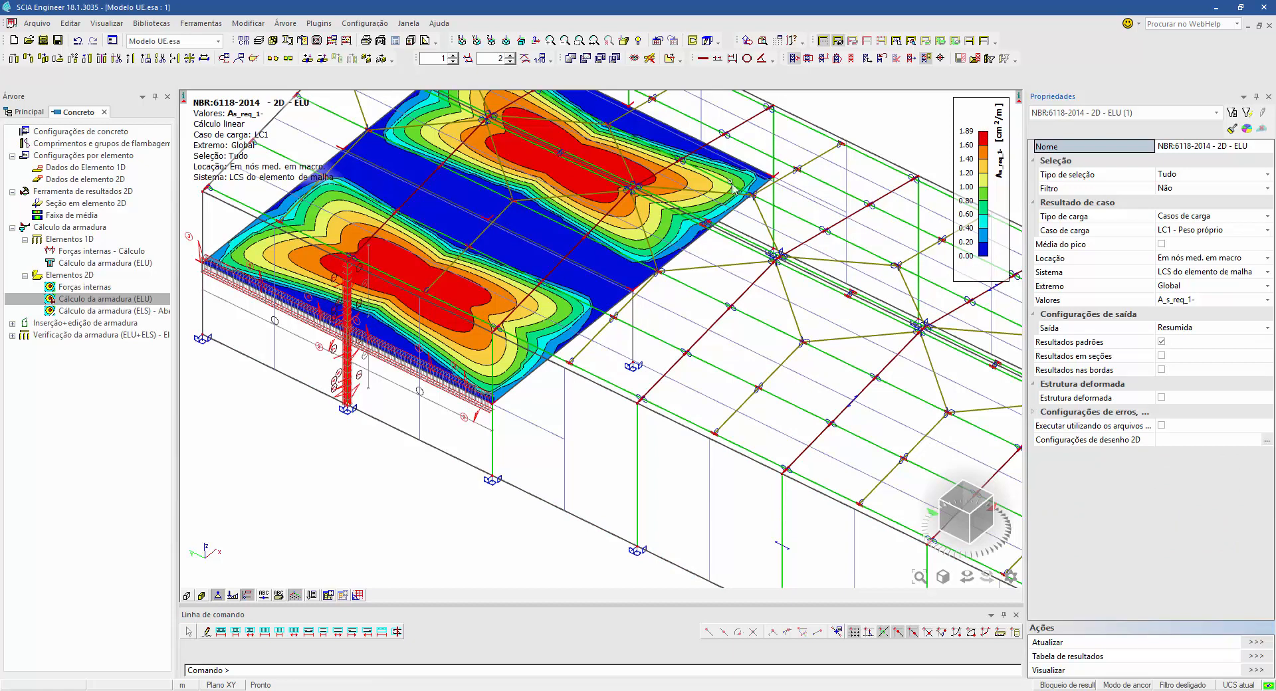
Step: Start a new 1D reinforcement (Nova armadura) on corner column B206, spanning its full height from base to top
left_click(13, 325)
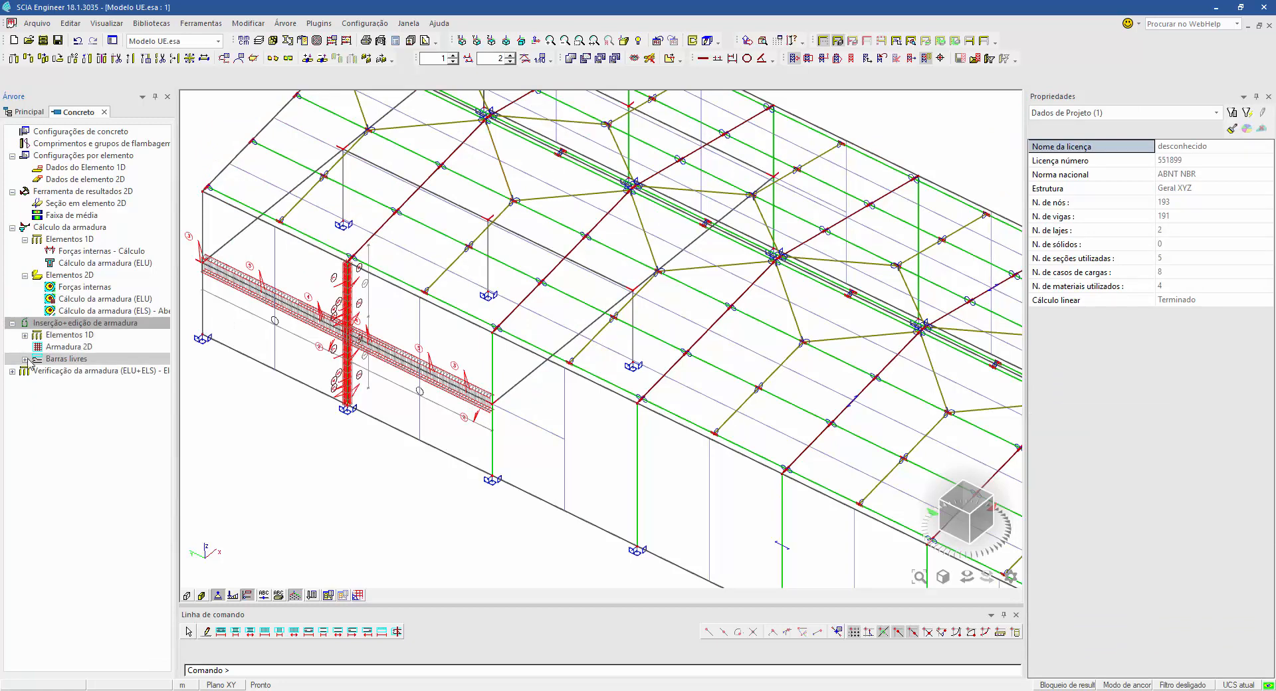
left_click(24, 335)
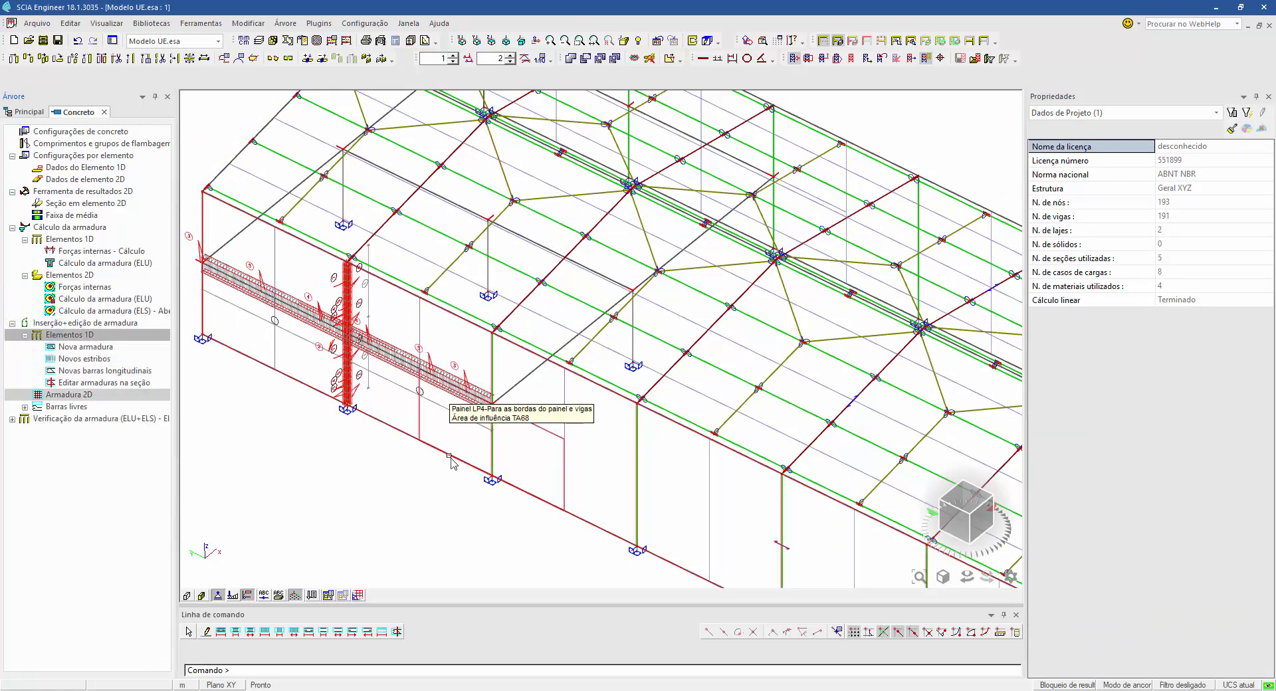
scroll(457, 454, "down", 2)
middle_click_drag(557, 477, 372, 343)
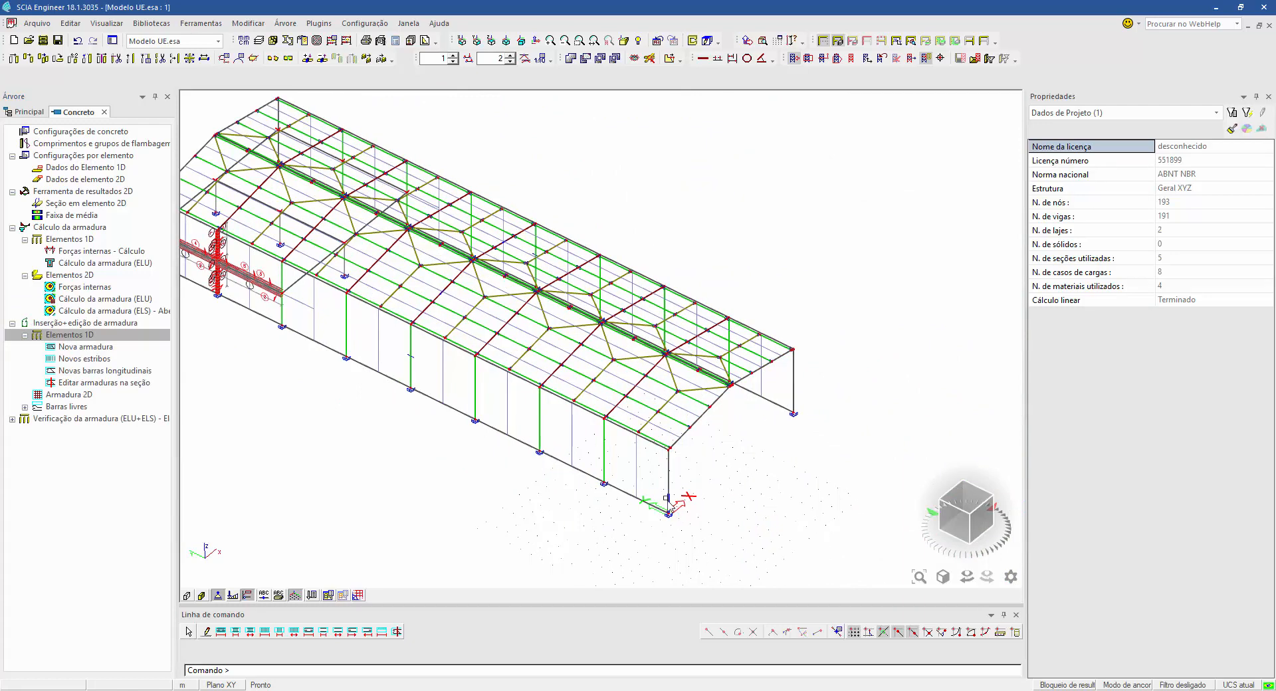
scroll(674, 510, "up", 4)
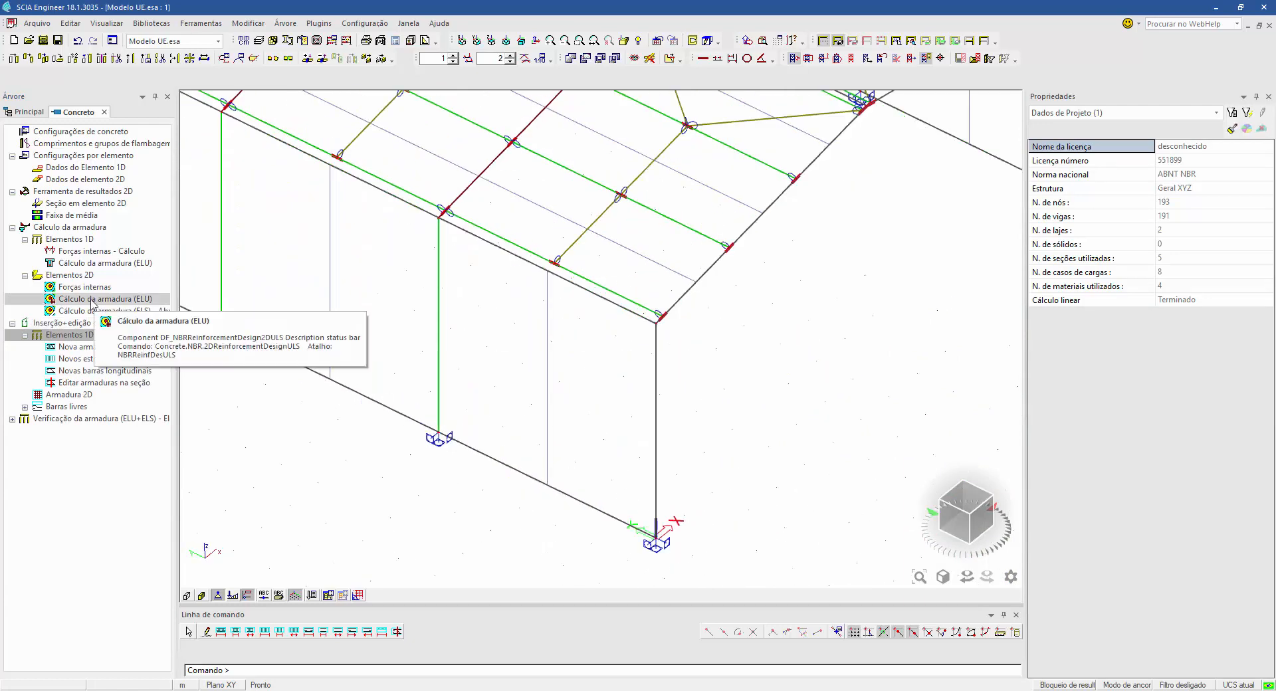
left_click(83, 346)
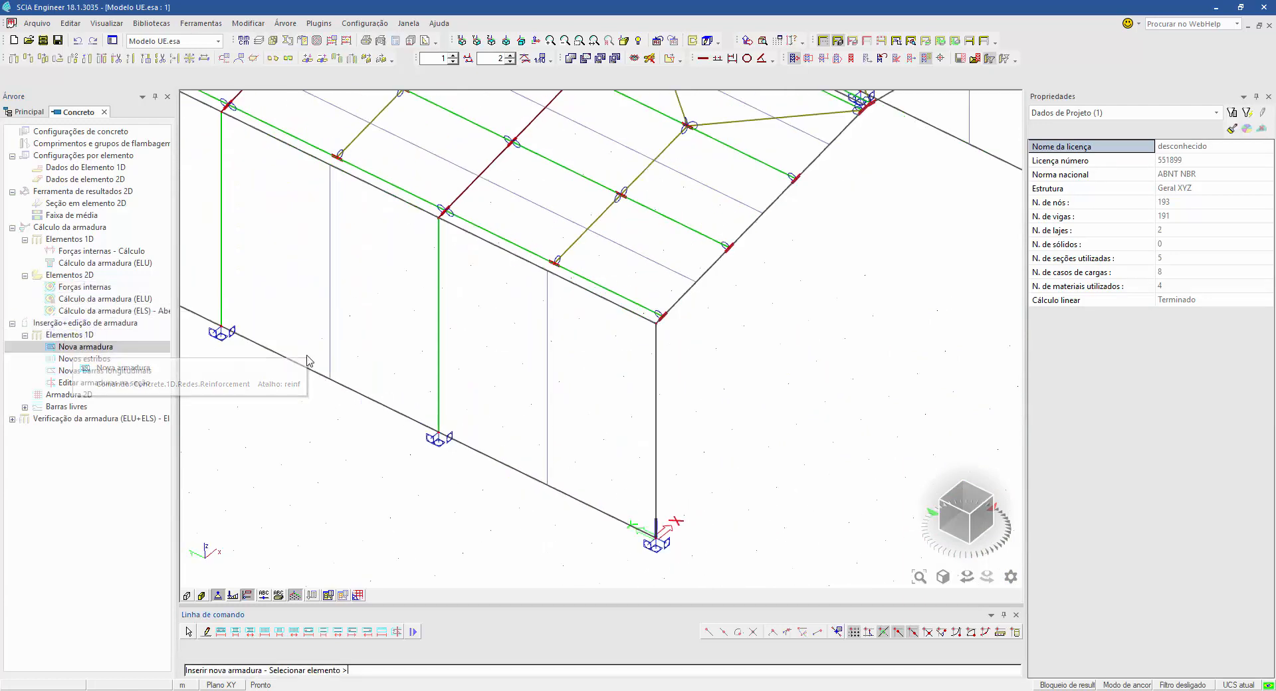
left_click(655, 465)
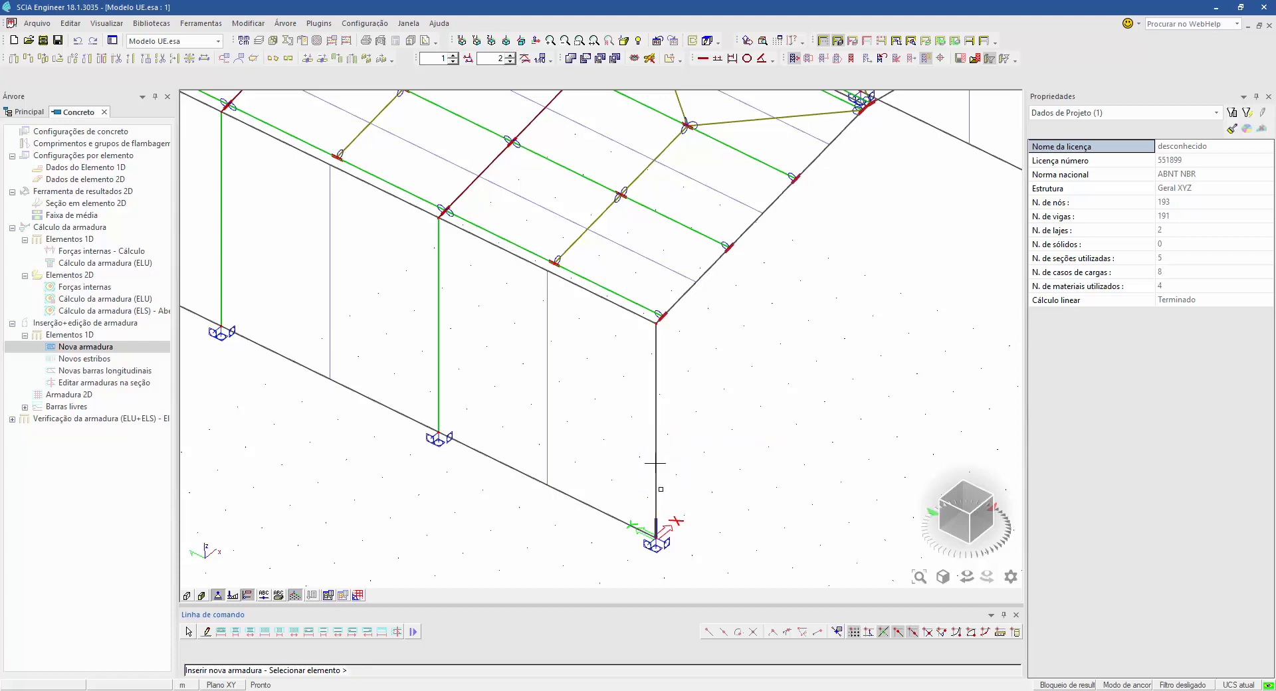
left_click(656, 537)
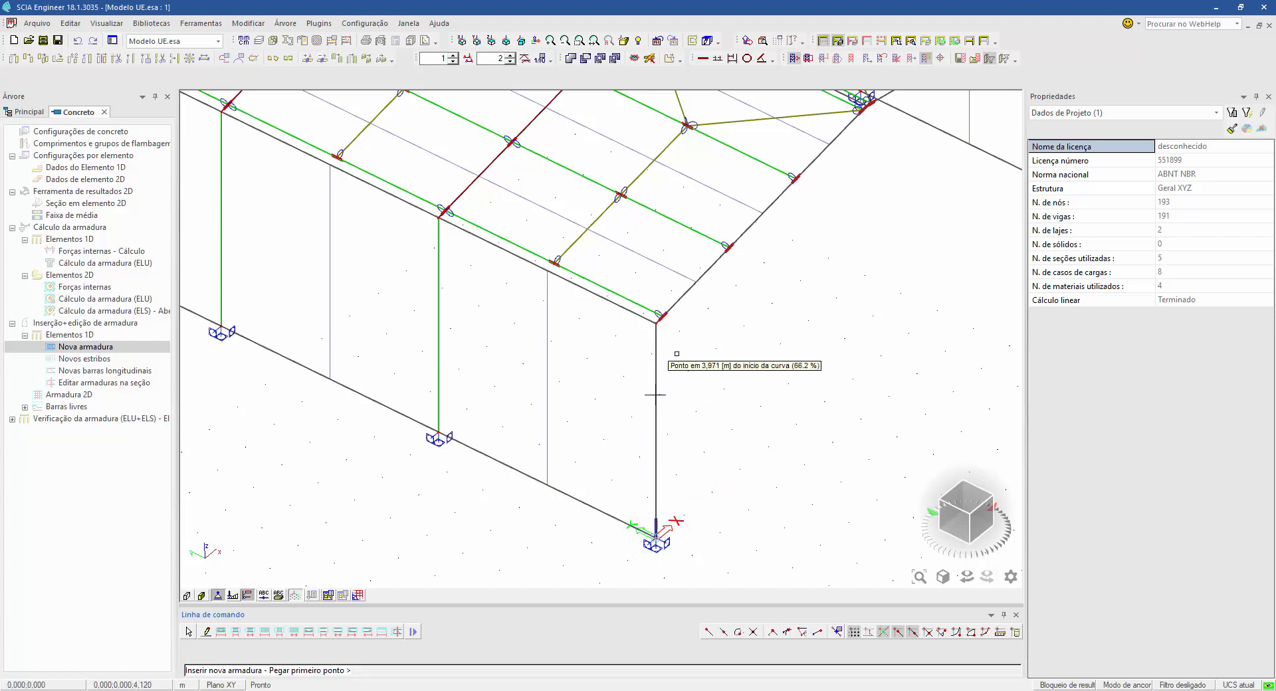
left_click(655, 322)
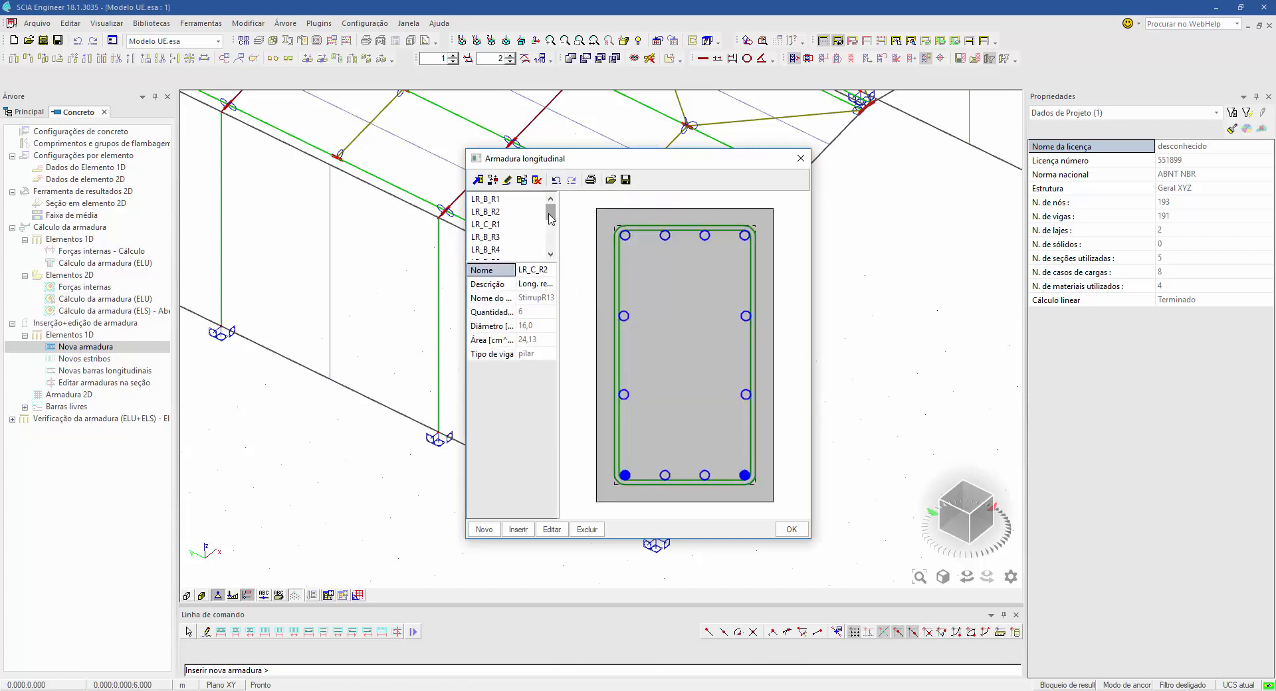
Step: Apply longitudinal reinforcement template LR_B_R2 to the corner column, taking the reinforcement parameters from the concrete settings (Padrões de cálculo)
left_click(495, 200)
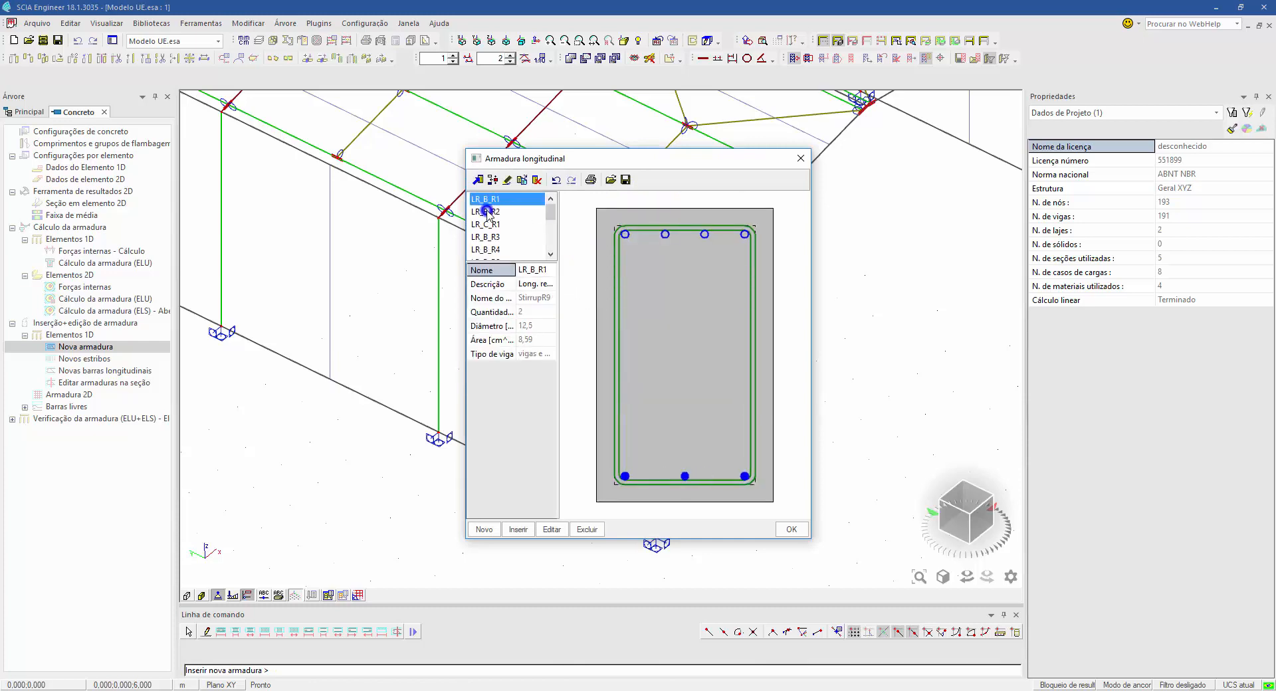
left_click(487, 212)
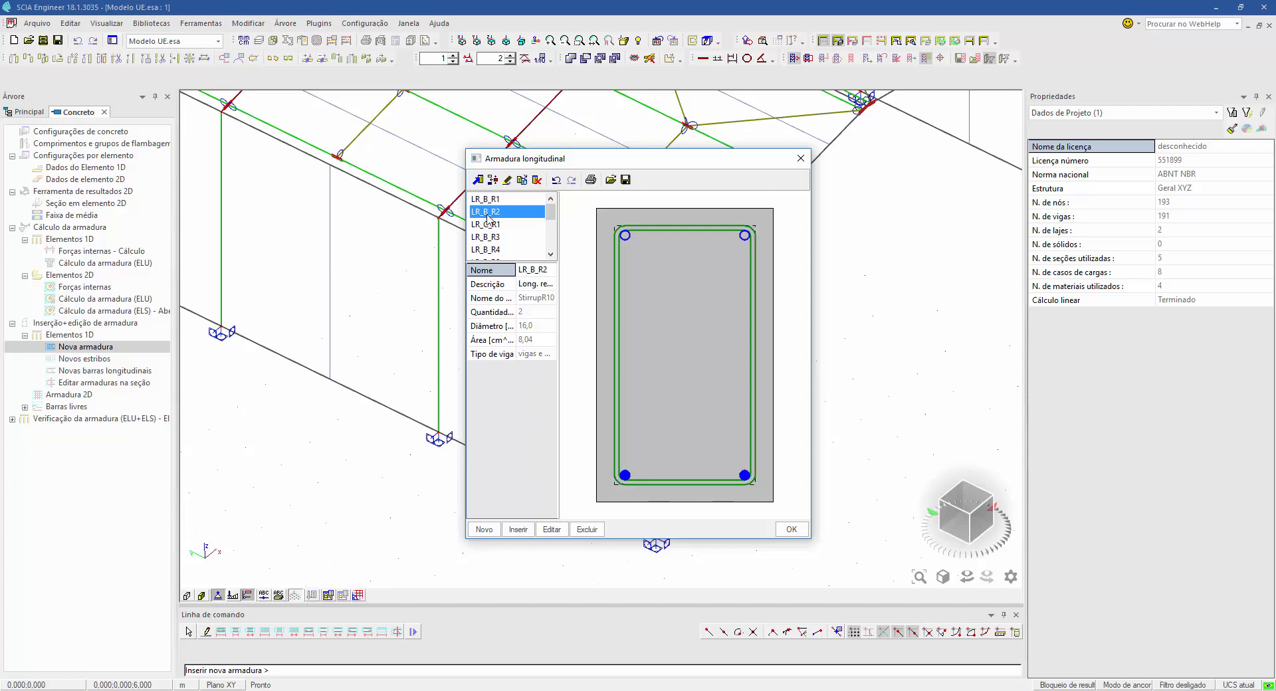
left_click(790, 529)
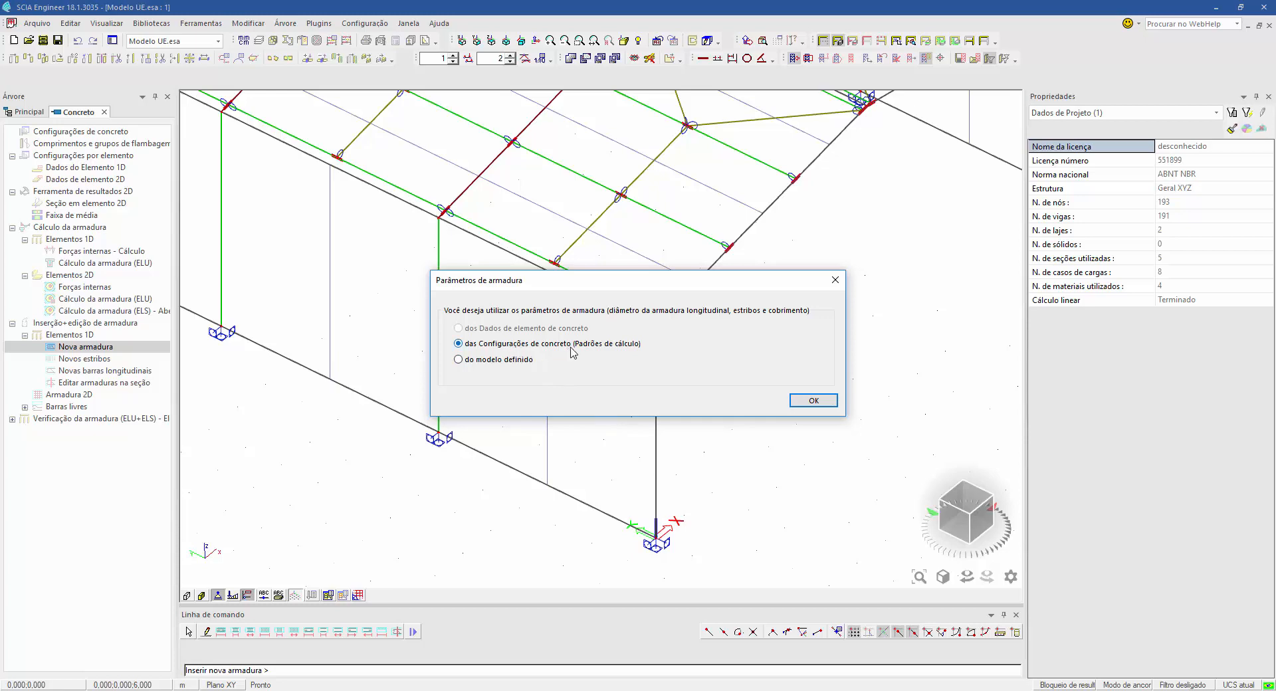
left_click(815, 402)
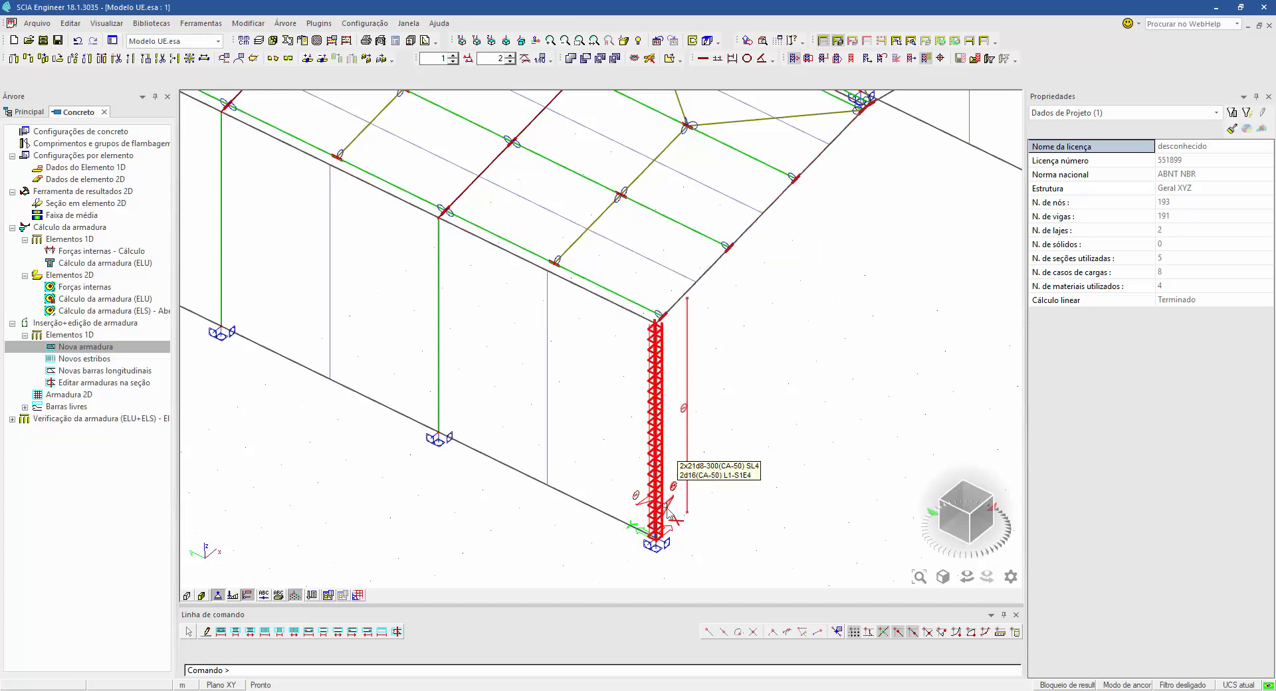
Step: Run the Verificação de resposta (ELU) for column B206 under ELU-Norm (auto), with values UC and output set to Completo
left_click(12, 419)
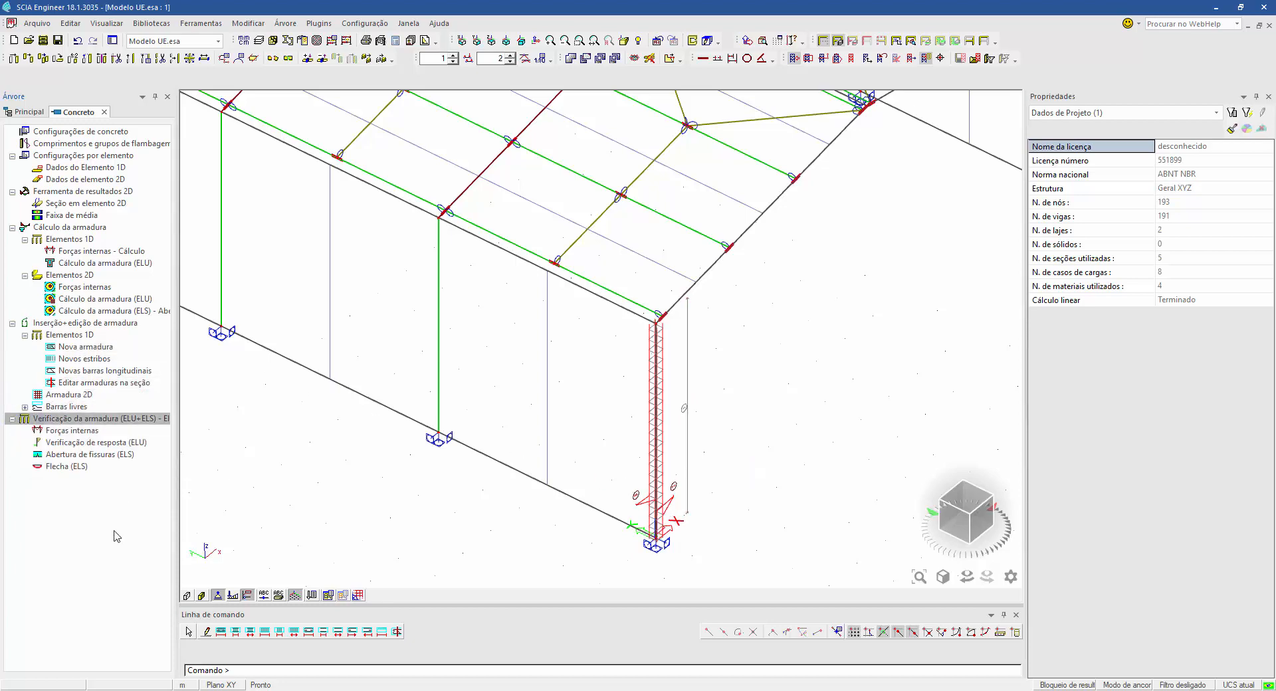
left_click(104, 442)
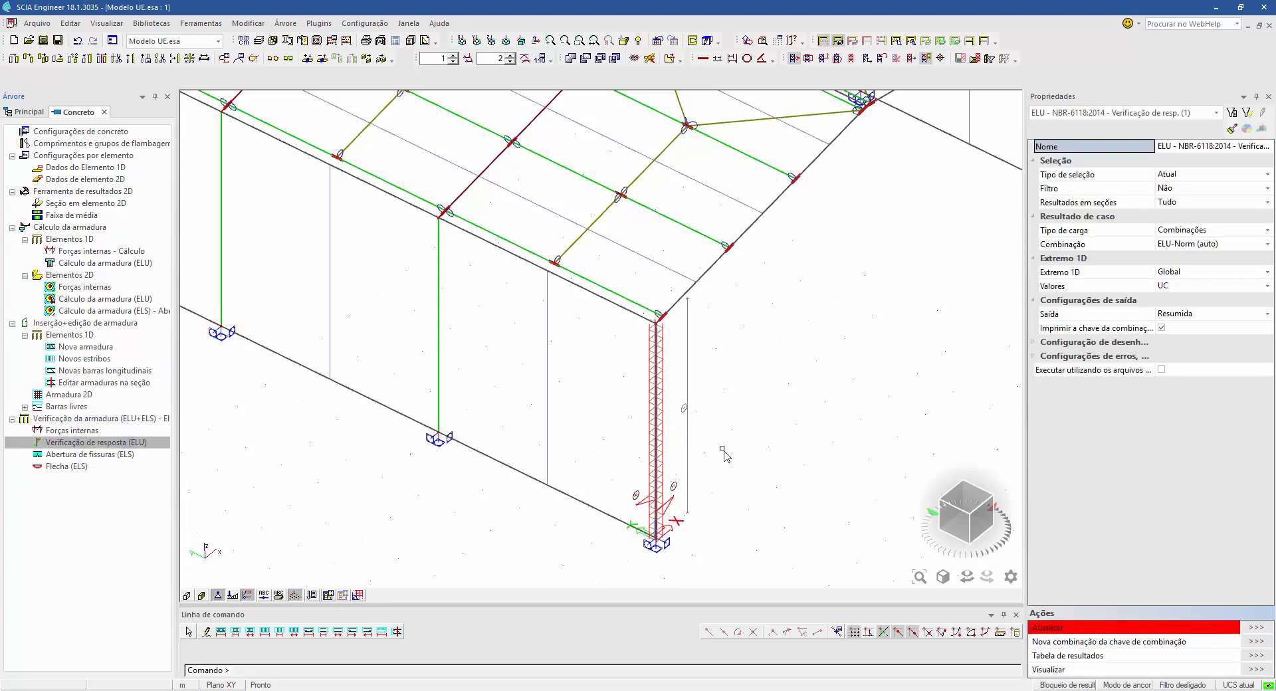
left_click(625, 403)
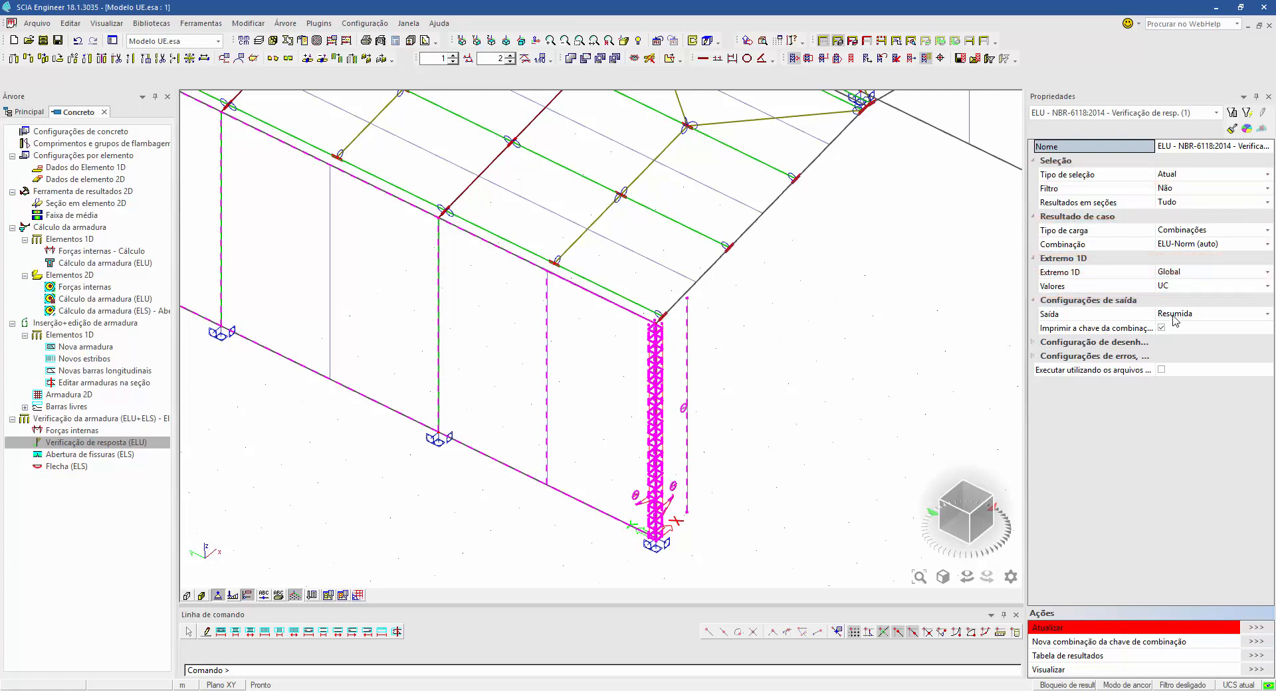
left_click(1202, 317)
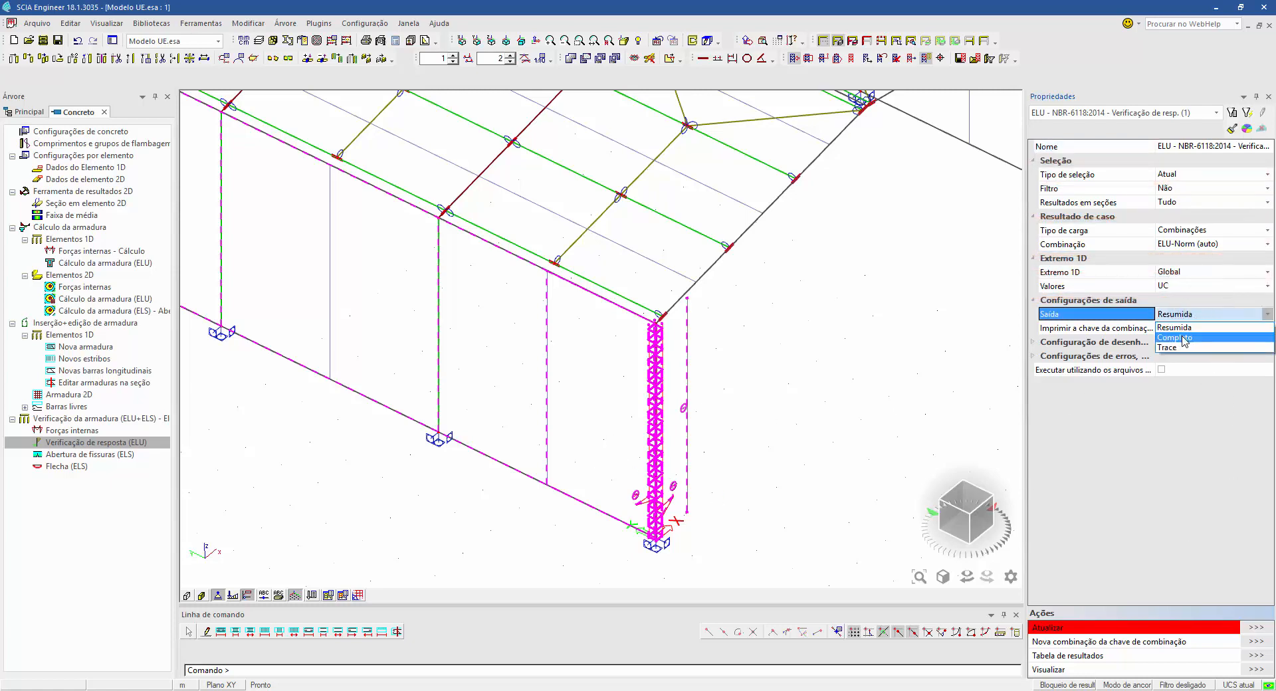
left_click(1183, 339)
left_click(1258, 628)
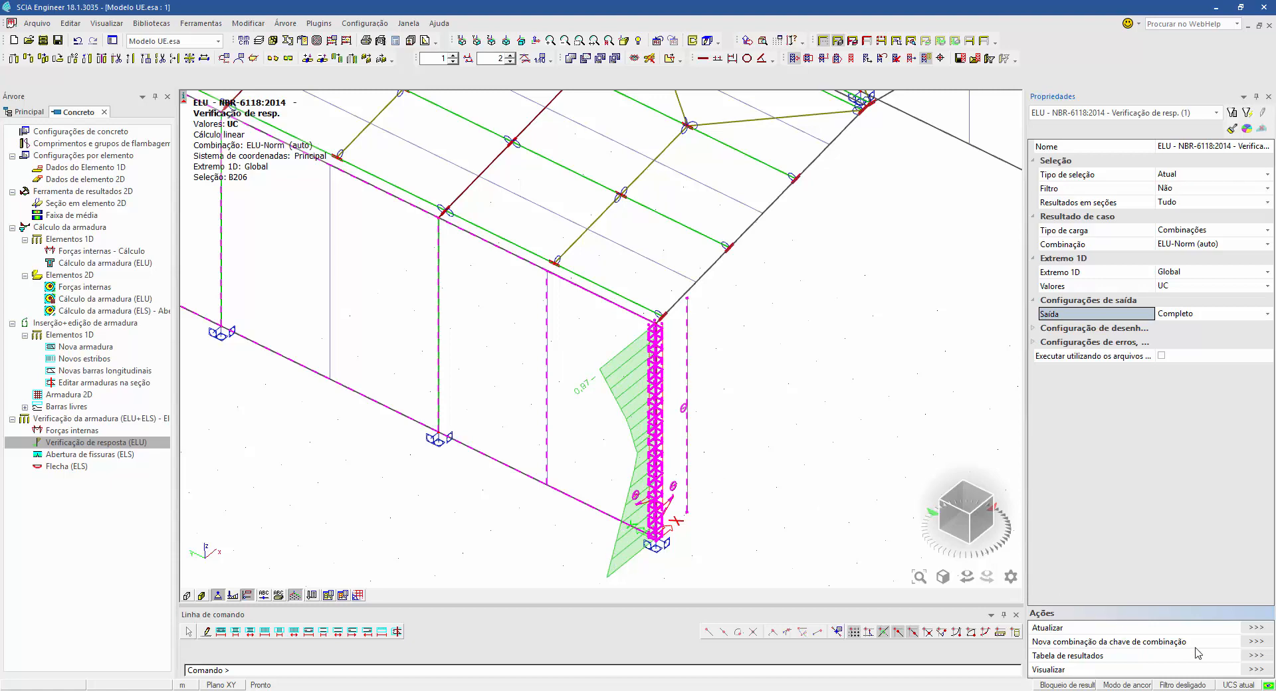
Step: Preview the complete Verificação de resposta report for column B206, examine its section parameters and deformation plane, and close it
left_click(1255, 670)
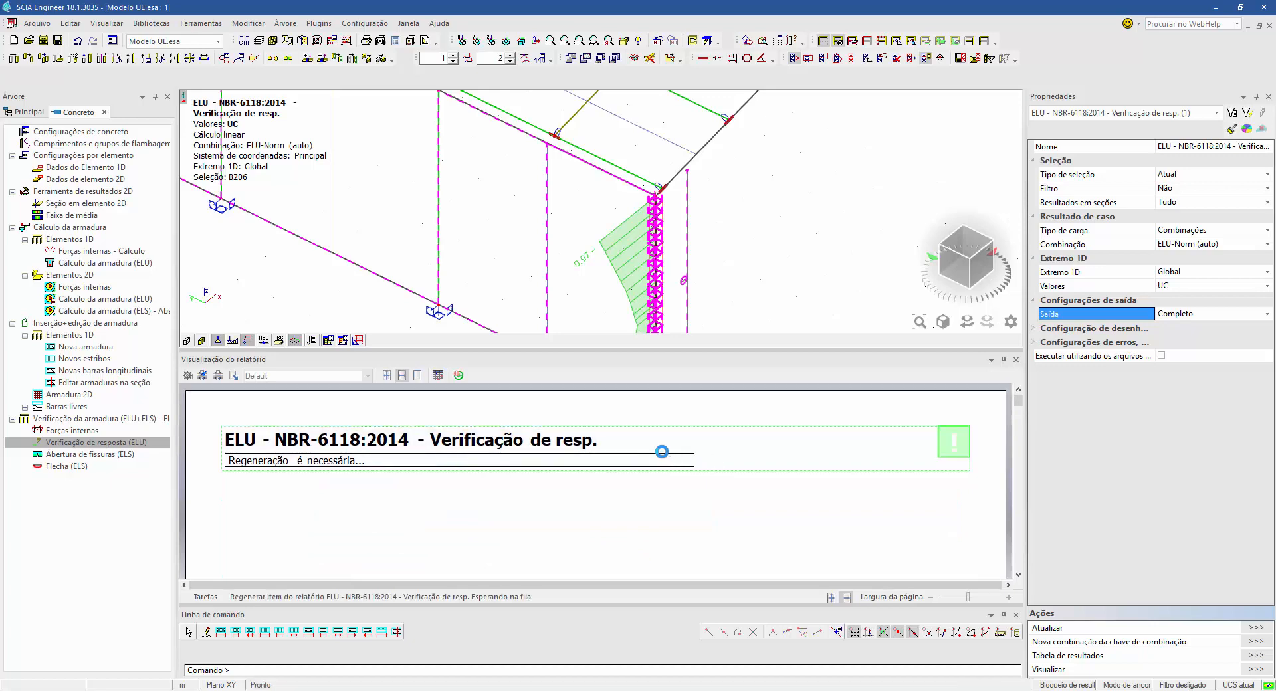
scroll(662, 452, "down", 1)
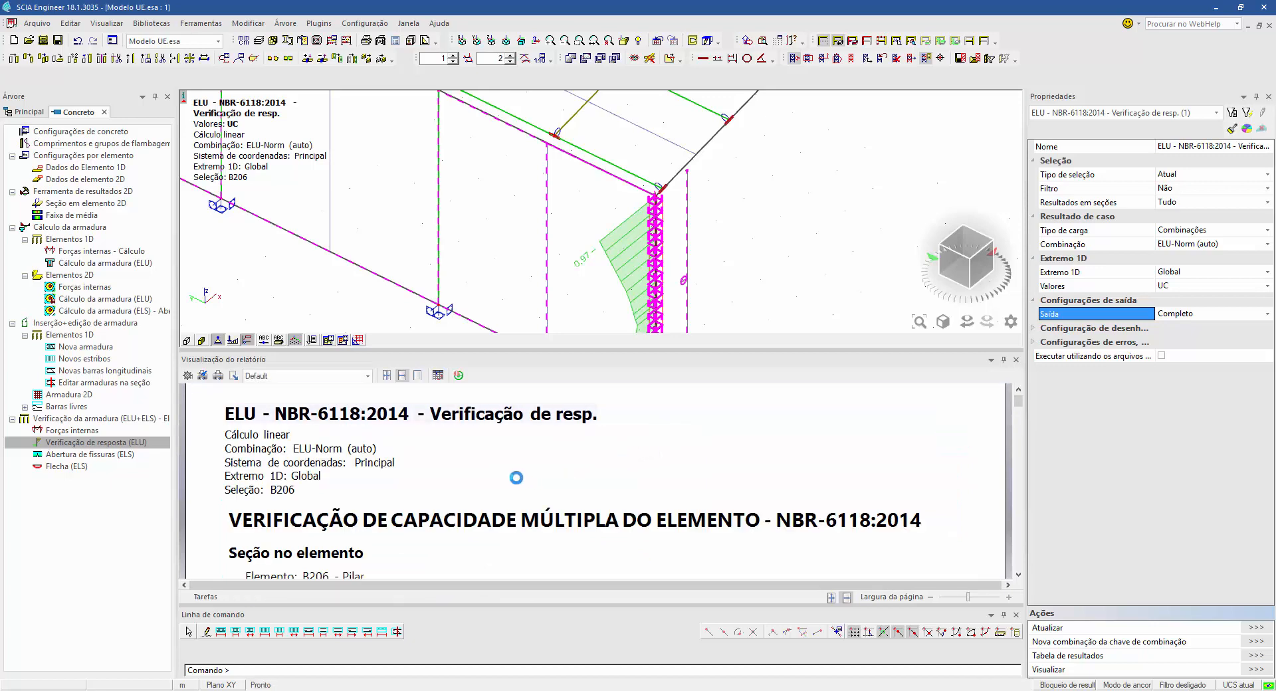
scroll(520, 484, "down", 3)
scroll(519, 484, "down", 20)
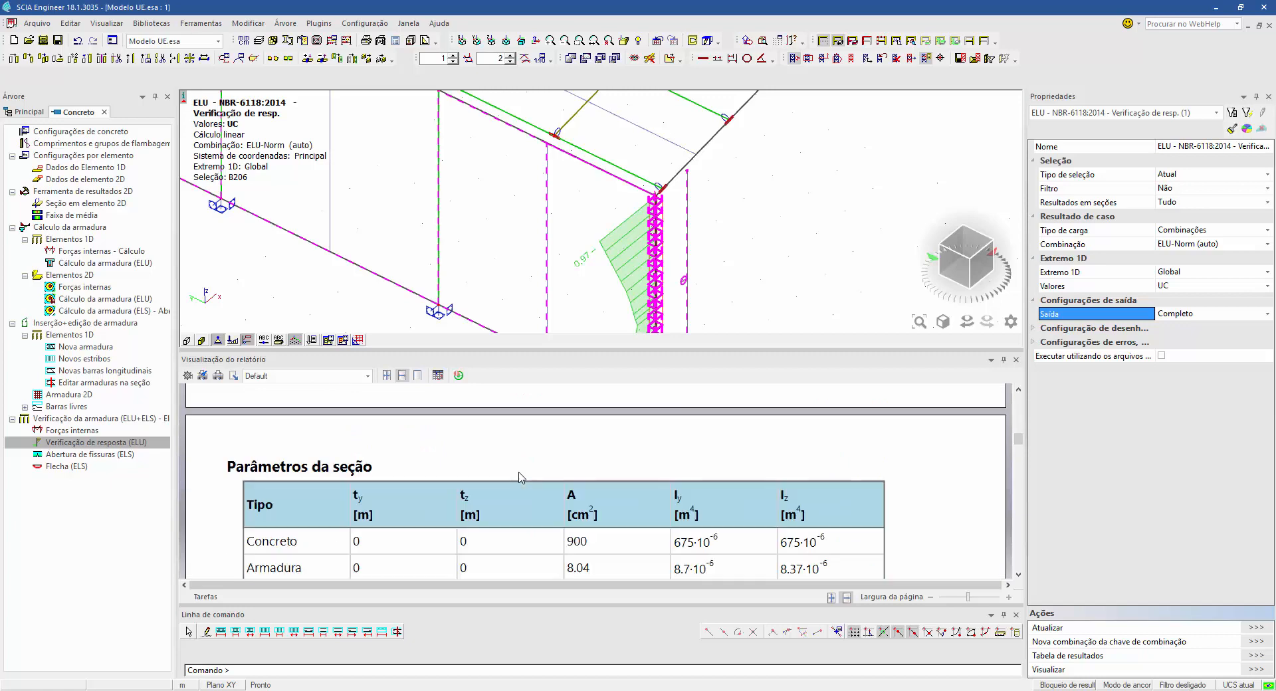
scroll(599, 478, "down", 6)
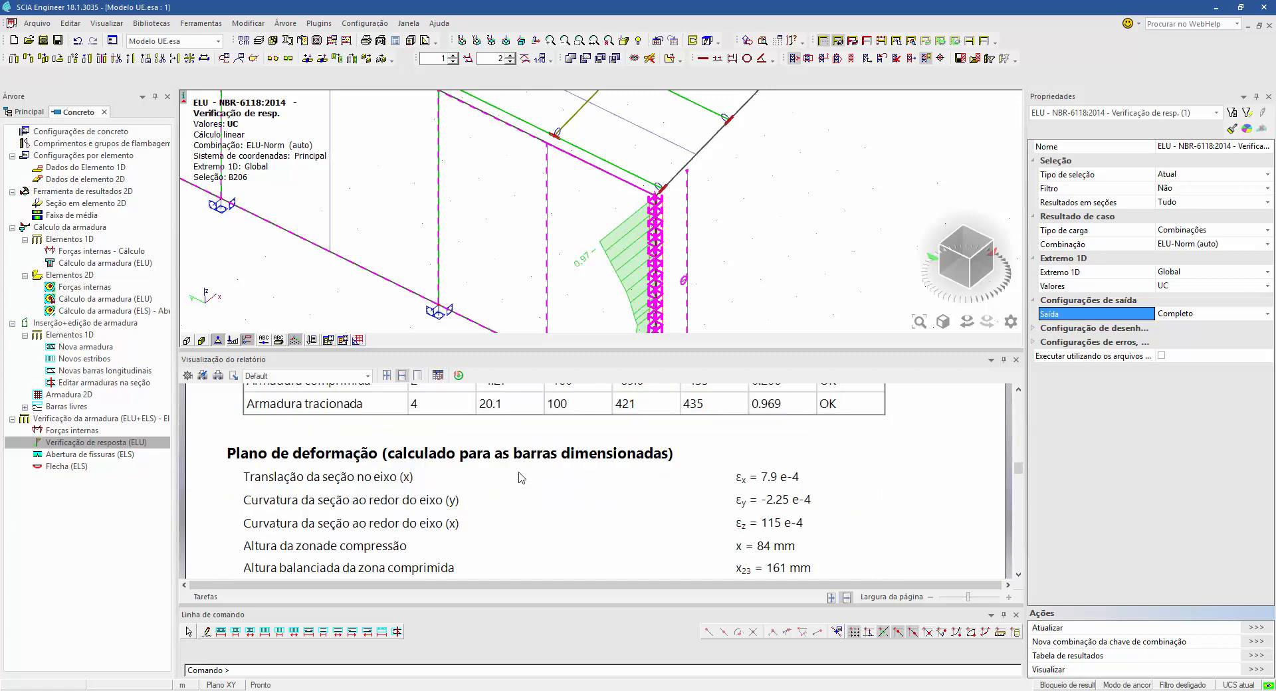
left_click(1015, 360)
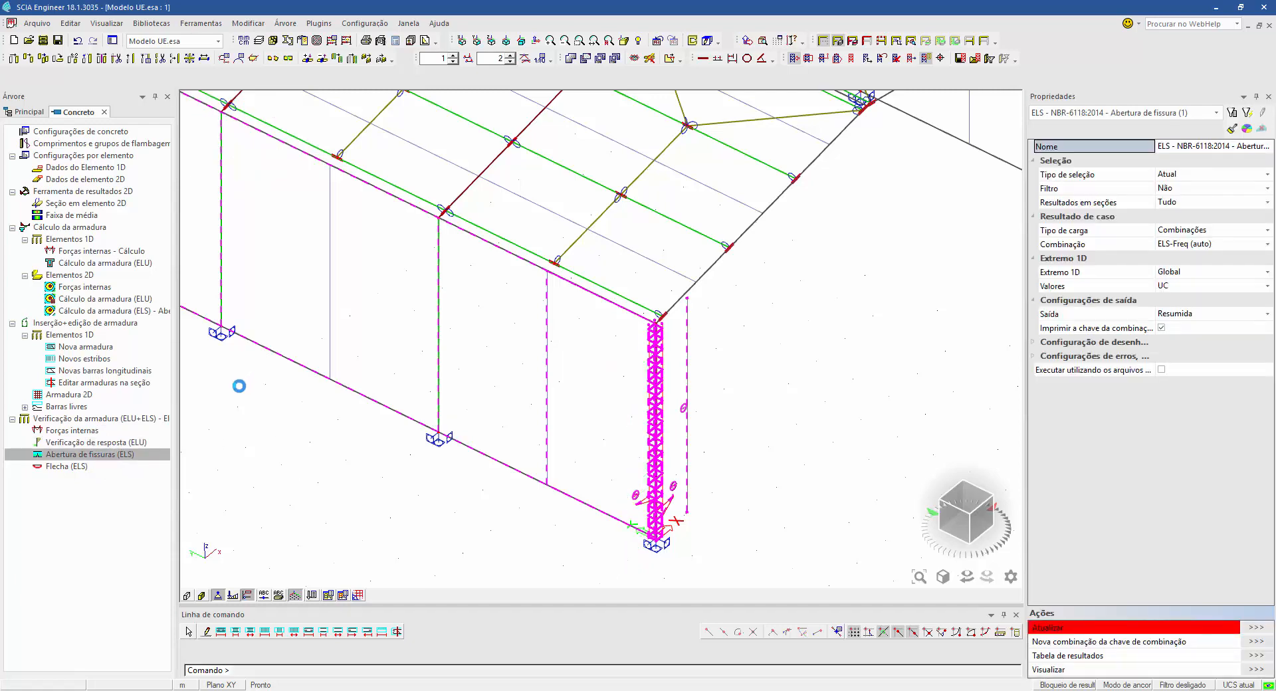
Step: Add reinforced beams B185 and B184 to the selection for the Abertura de fissuras (ELS) check
scroll(249, 365, "down", 2)
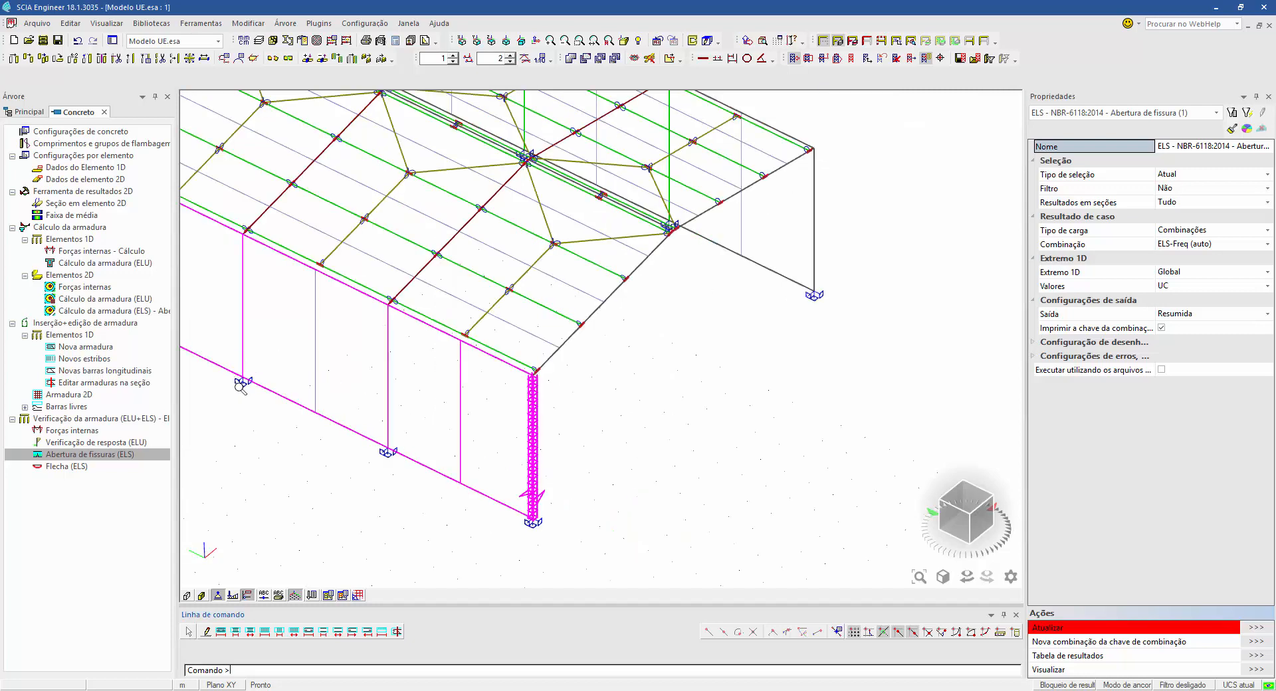
middle_click_drag(298, 430, 884, 575)
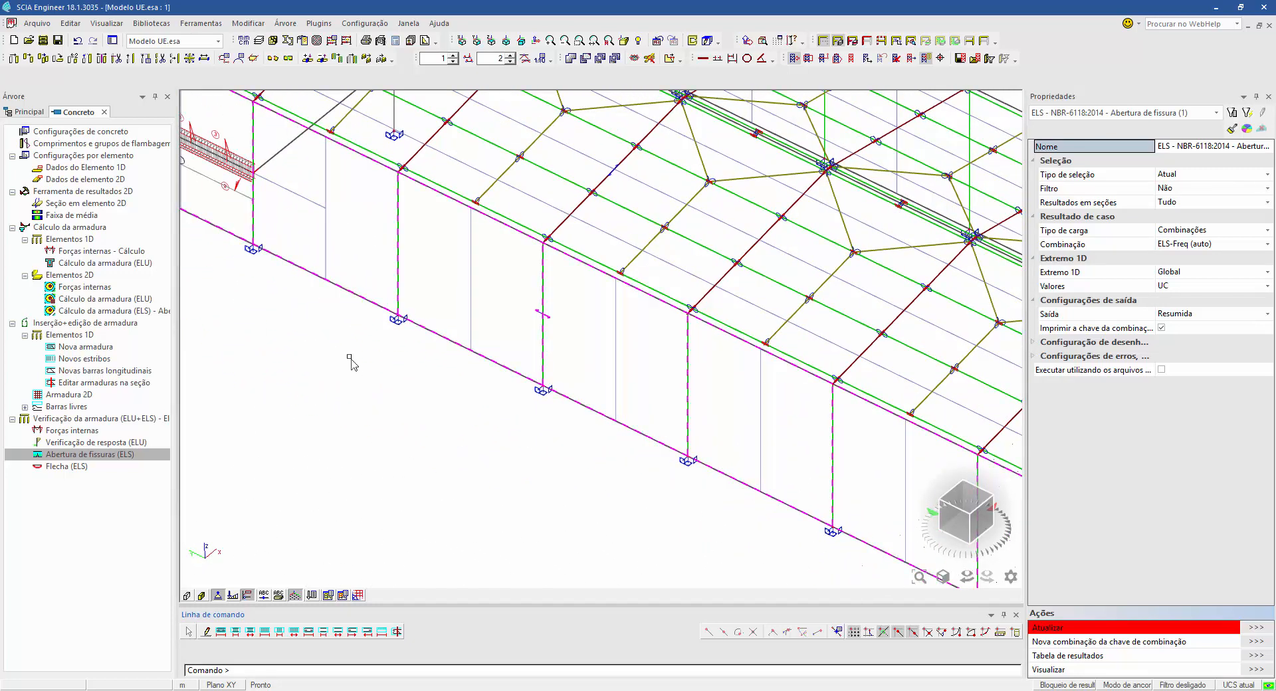
middle_click_drag(294, 338, 556, 549)
scroll(506, 492, "down", 1)
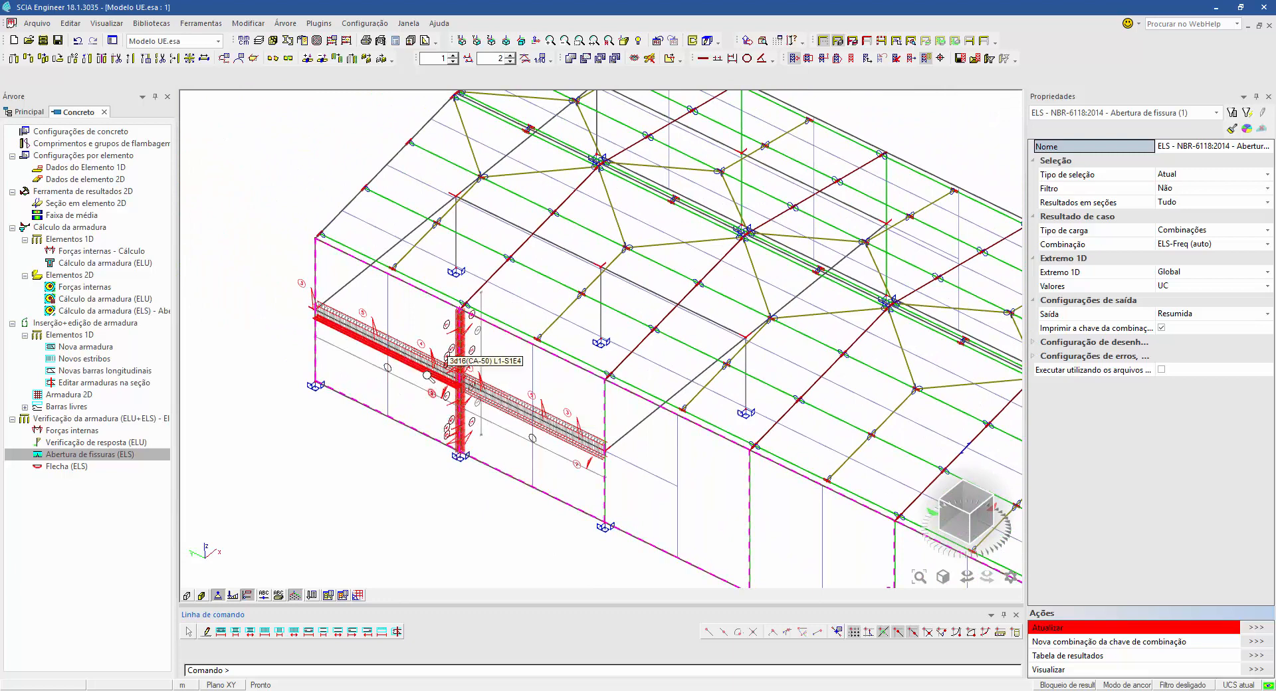
scroll(437, 351, "up", 5)
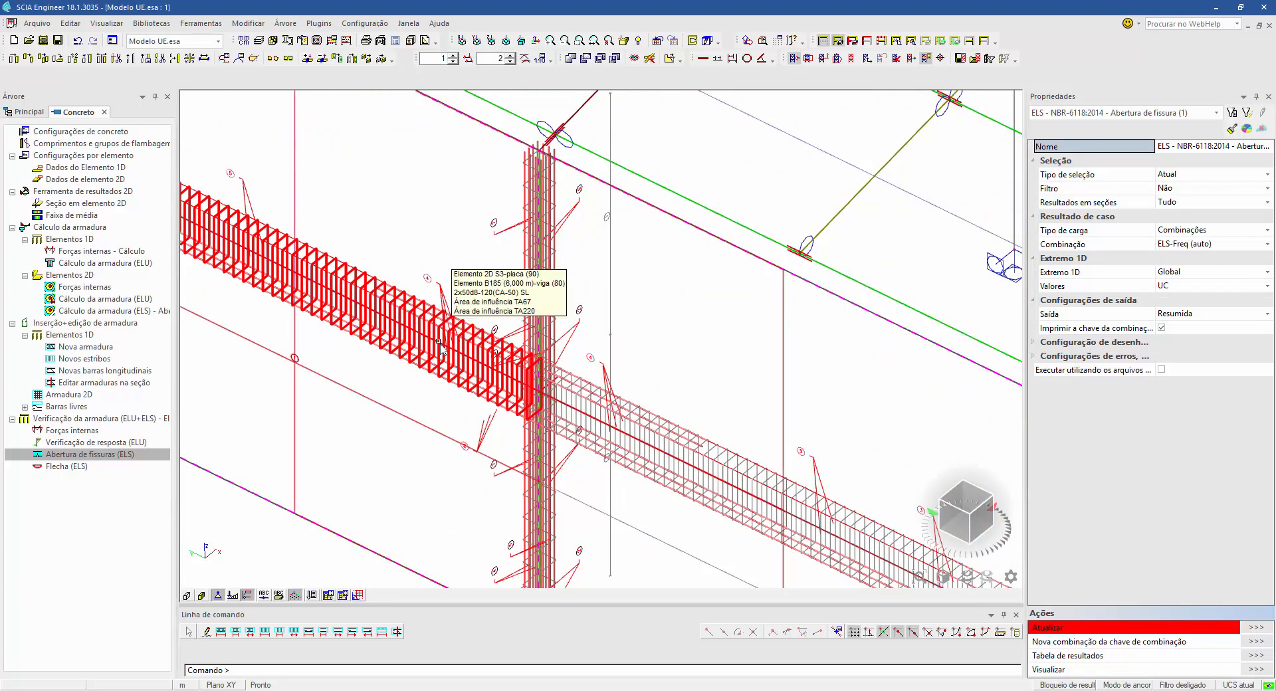
left_click(439, 343)
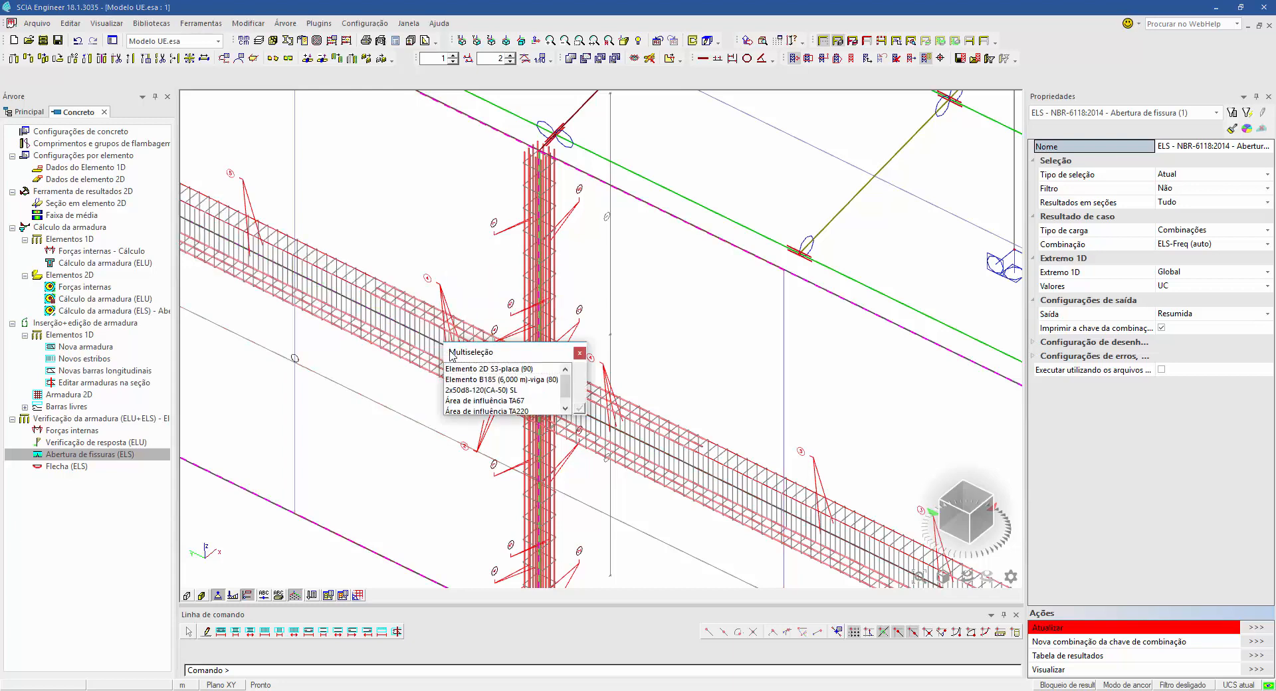
left_click(489, 378)
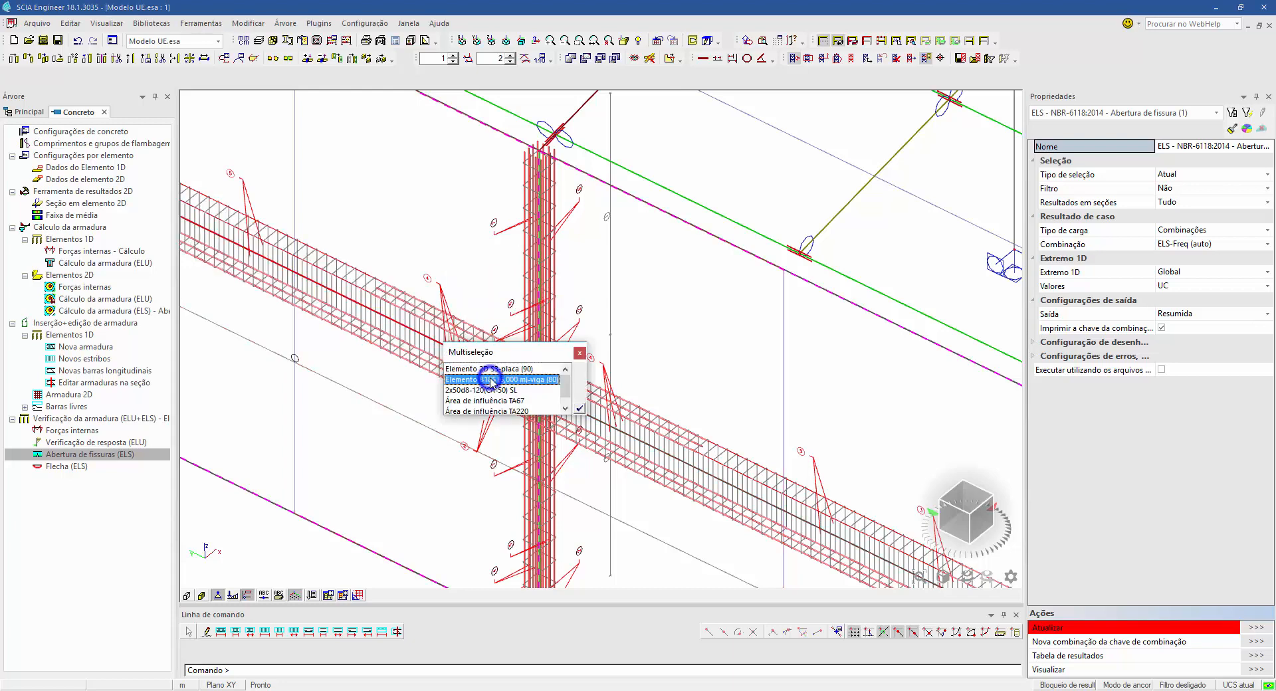
left_click(577, 407)
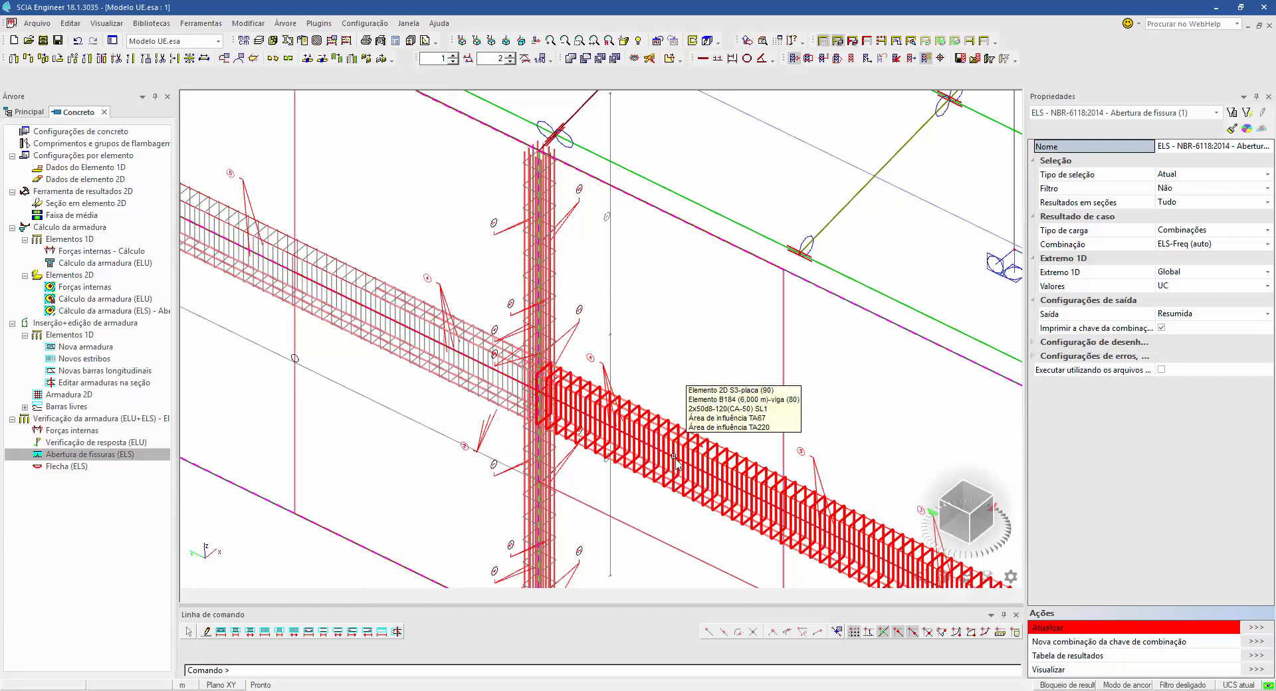
left_click(676, 459)
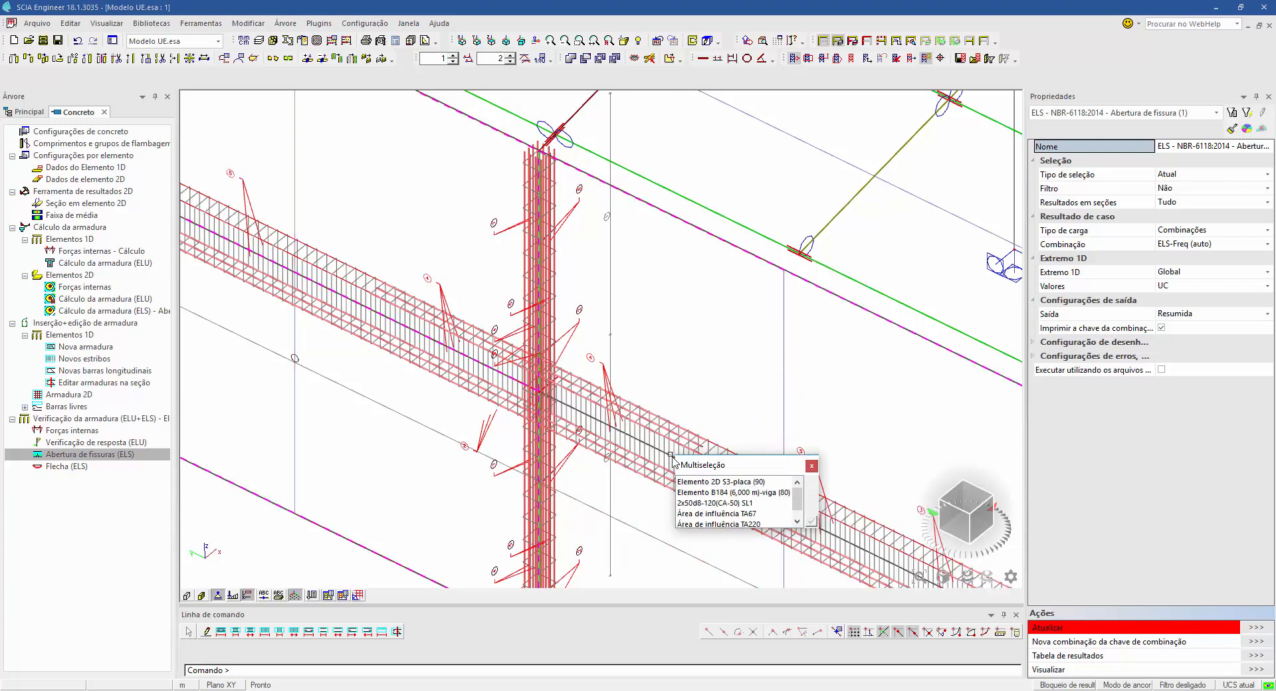
left_click(718, 493)
left_click(811, 522)
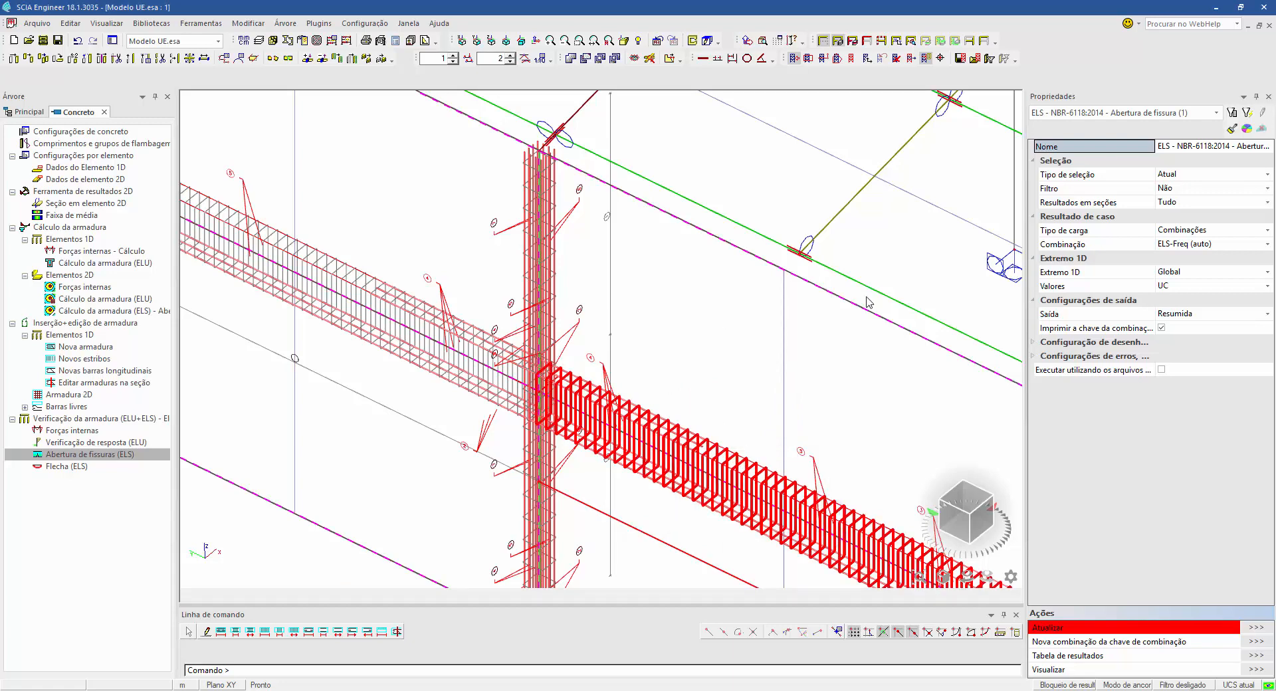
key("Escape")
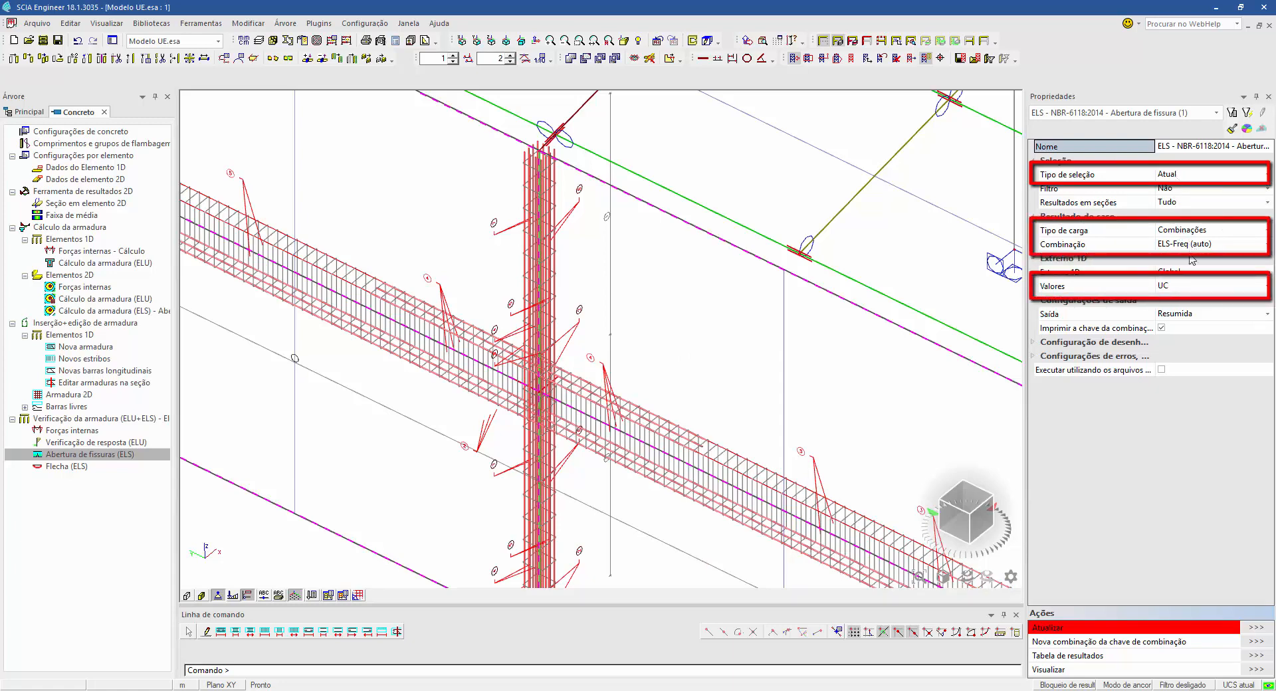
Step: Run the Abertura de fissuras (ELS) check for B184, B185 and B206 under ELS-Freq (auto), with output set to Completo
left_click(1193, 314)
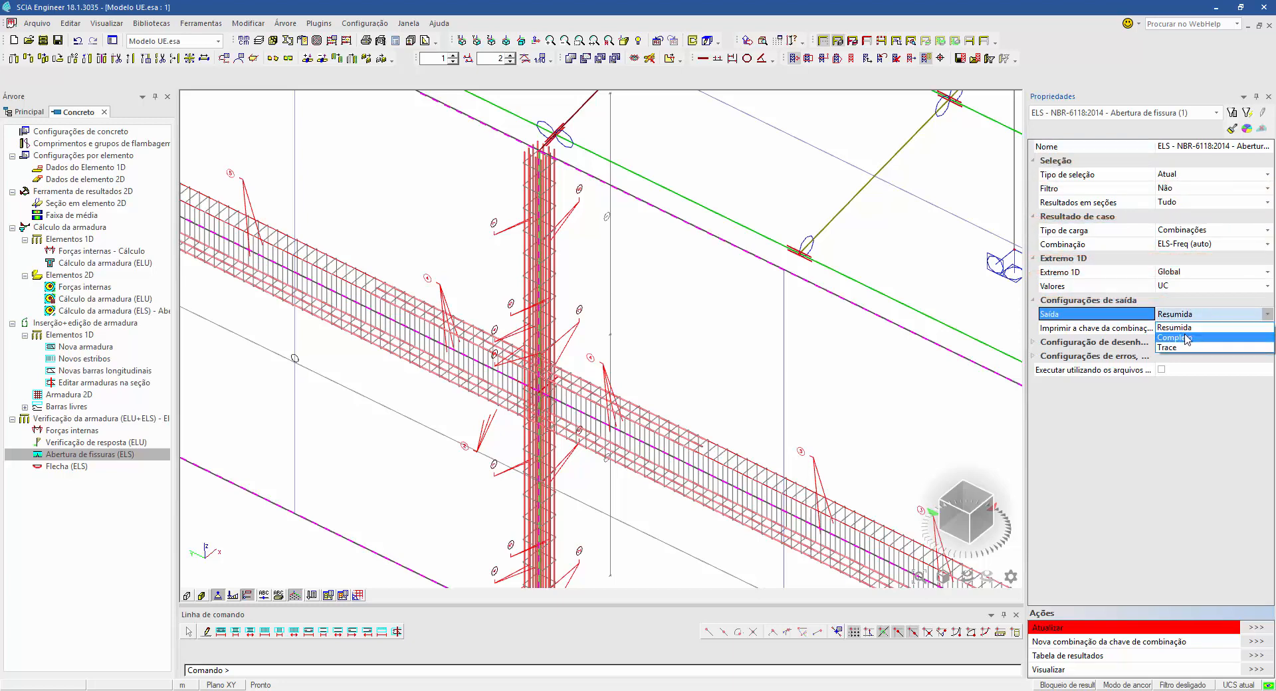
left_click(1187, 338)
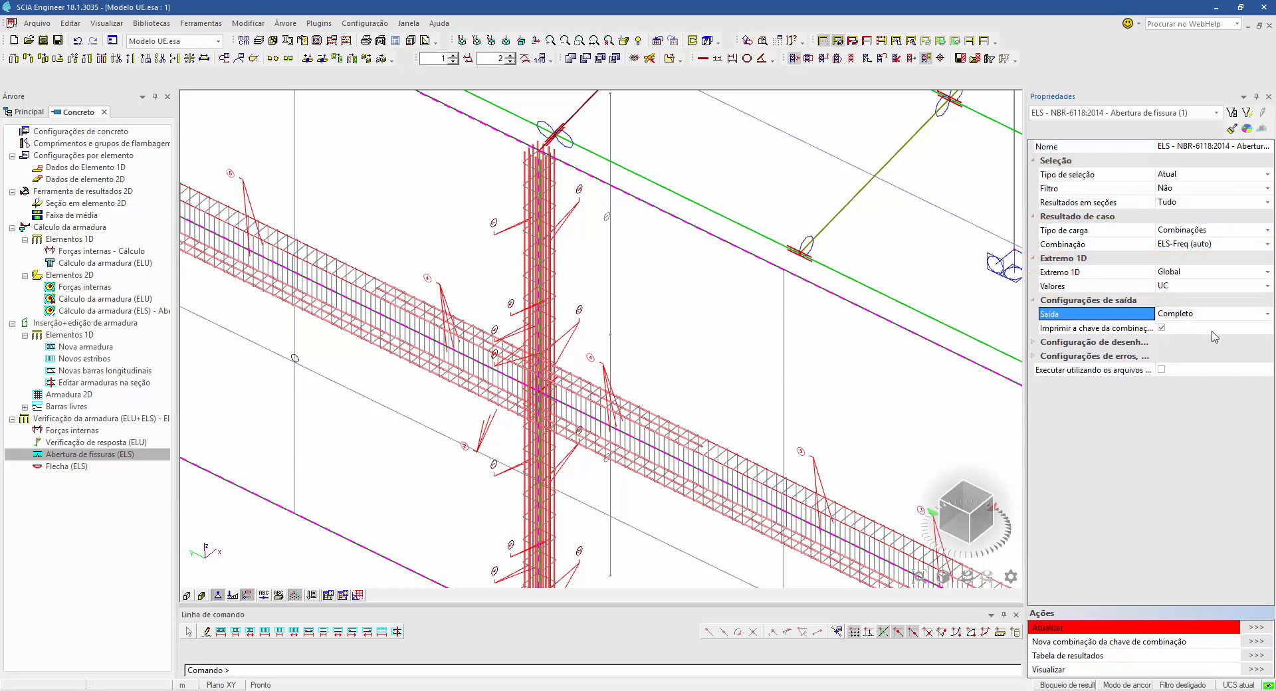
left_click(1254, 629)
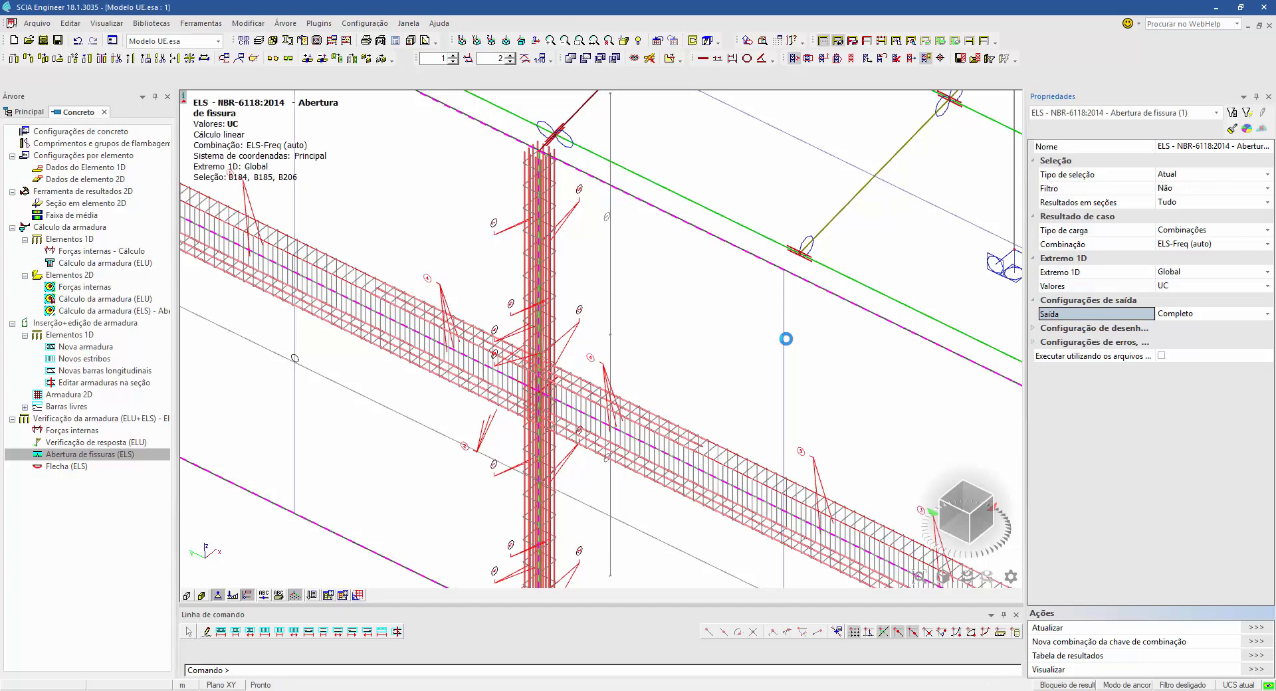
Step: Run the Flecha (ELS) check for the selected reinforced members under ELS-Quase (auto), with values UC
scroll(652, 357, "down", 5)
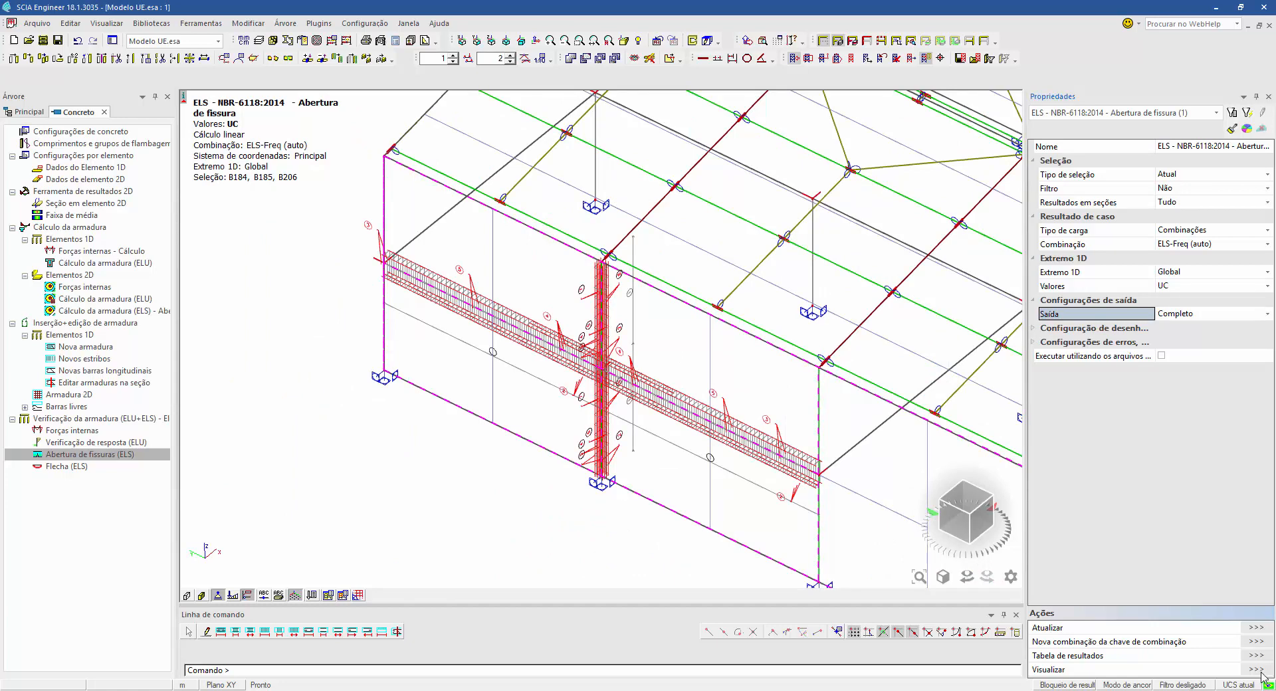
left_click(70, 465)
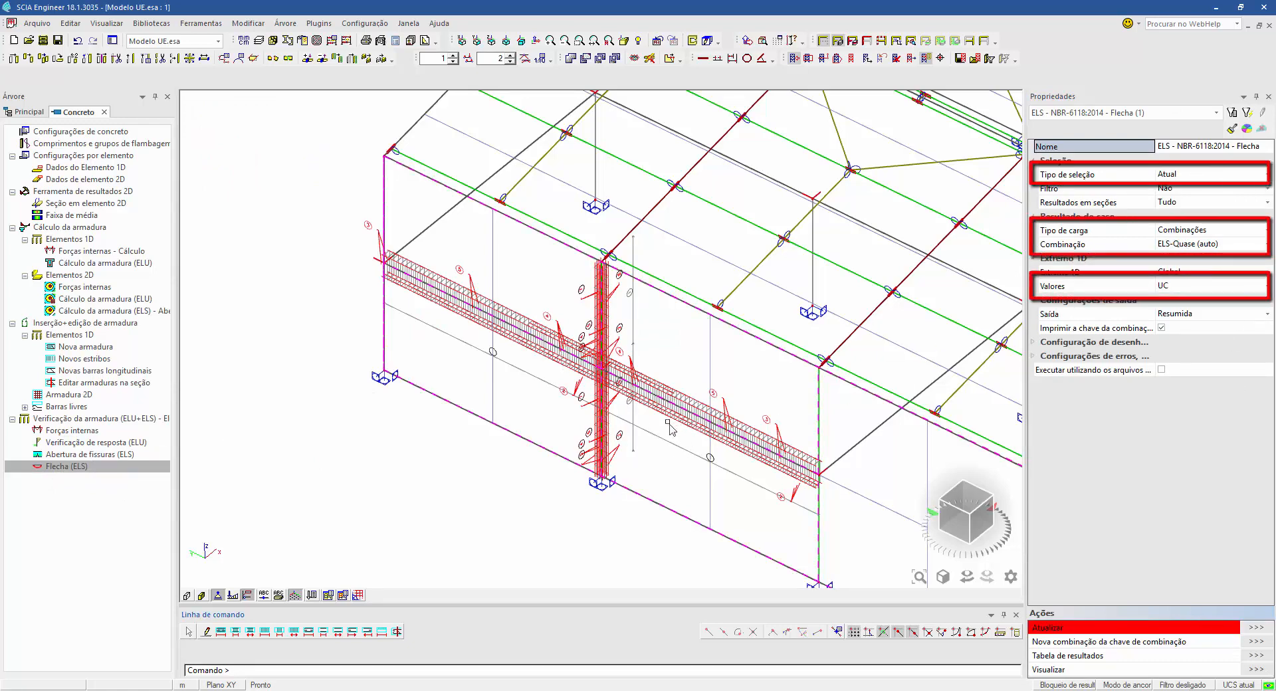
left_click(1256, 627)
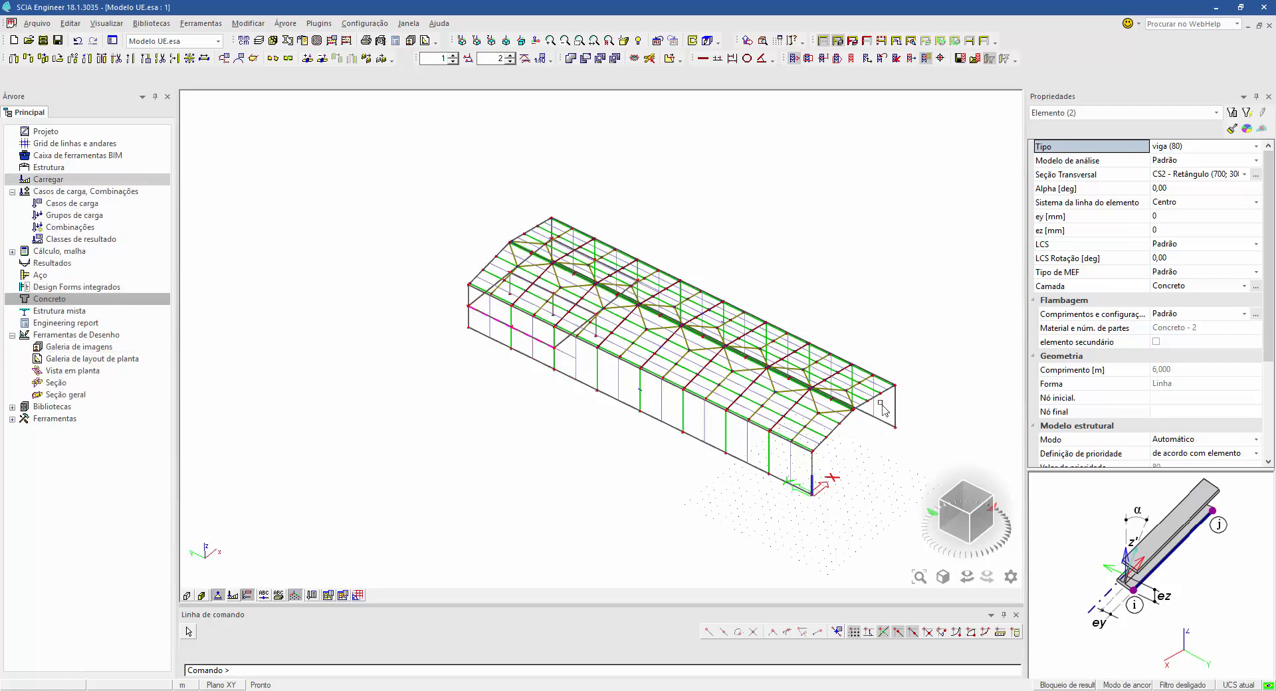
Step: Start a new Cartesian 3D line grid with one 15 m span in the X direction
left_click(60, 149)
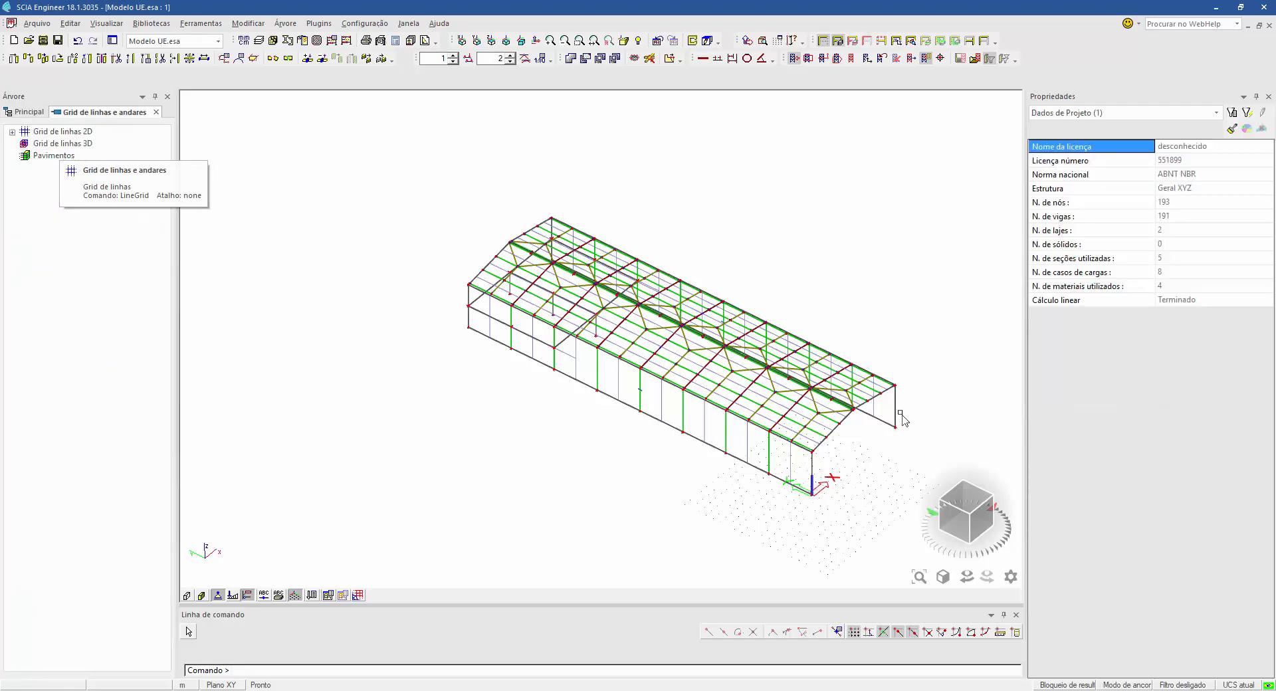
double_click(39, 143)
left_click(448, 376)
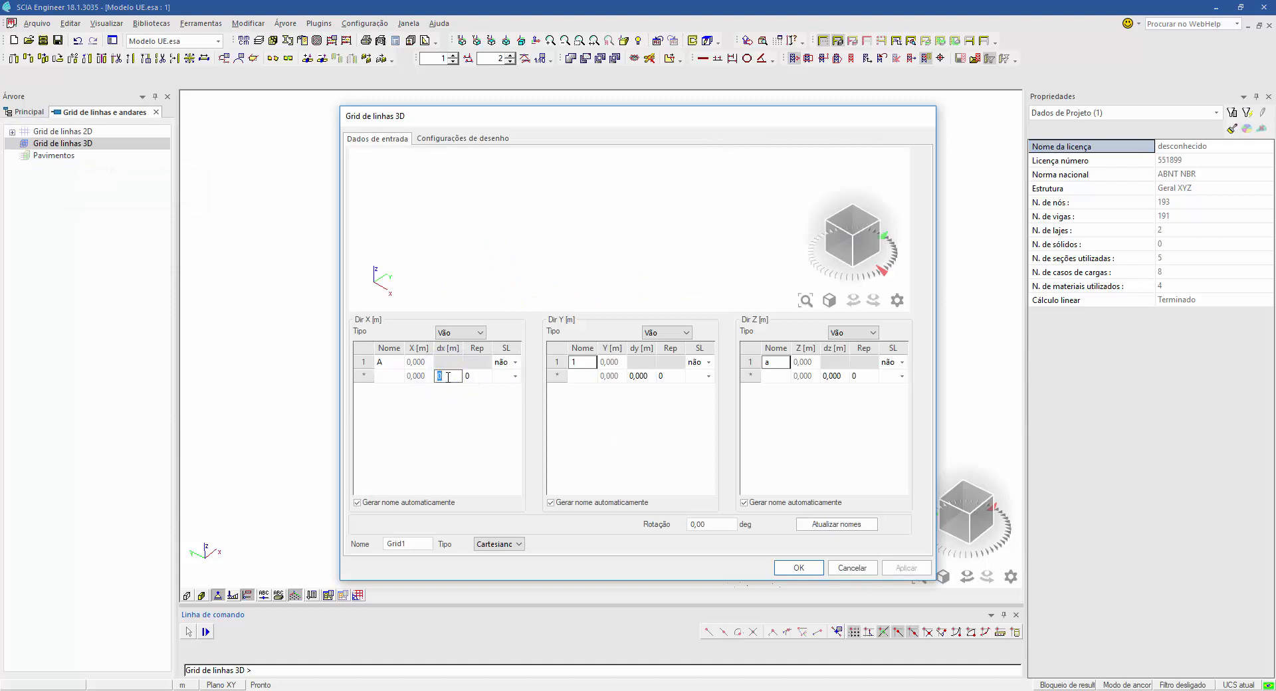
key("Return")
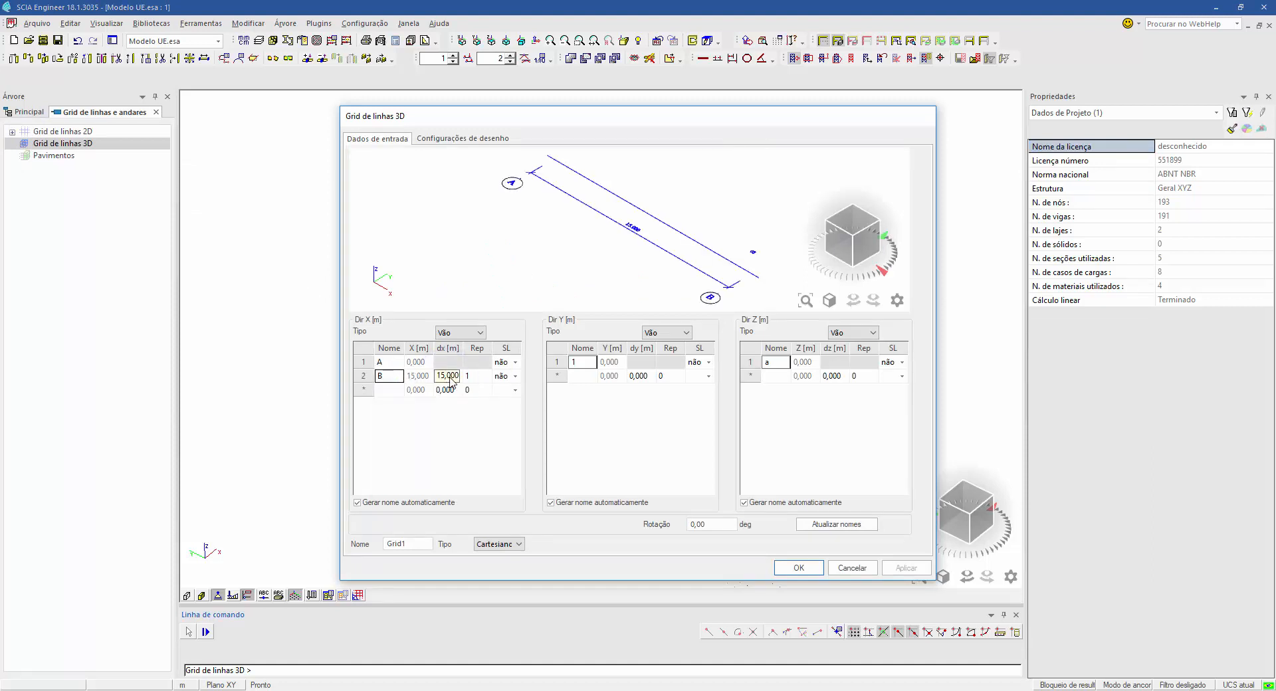
Step: Define eight repeated spans of 6 m in the Y direction of the 3D line grid
left_click(641, 378)
type("6")
key("Return")
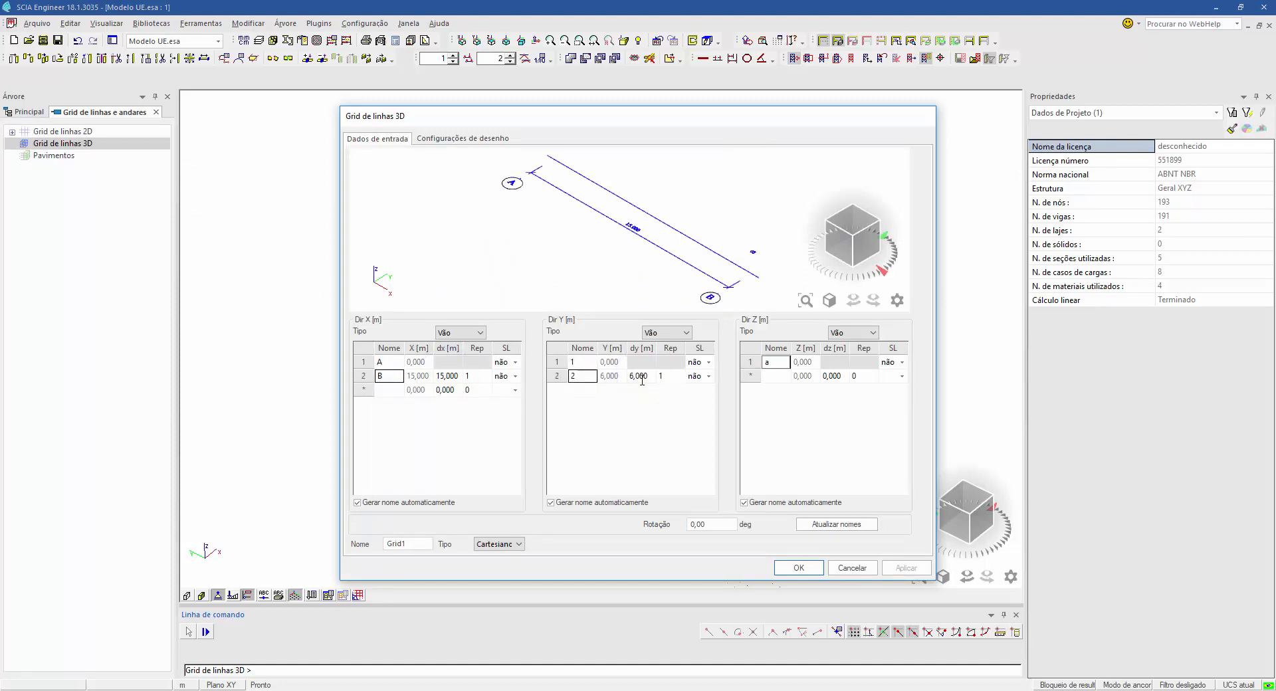
left_click(663, 377)
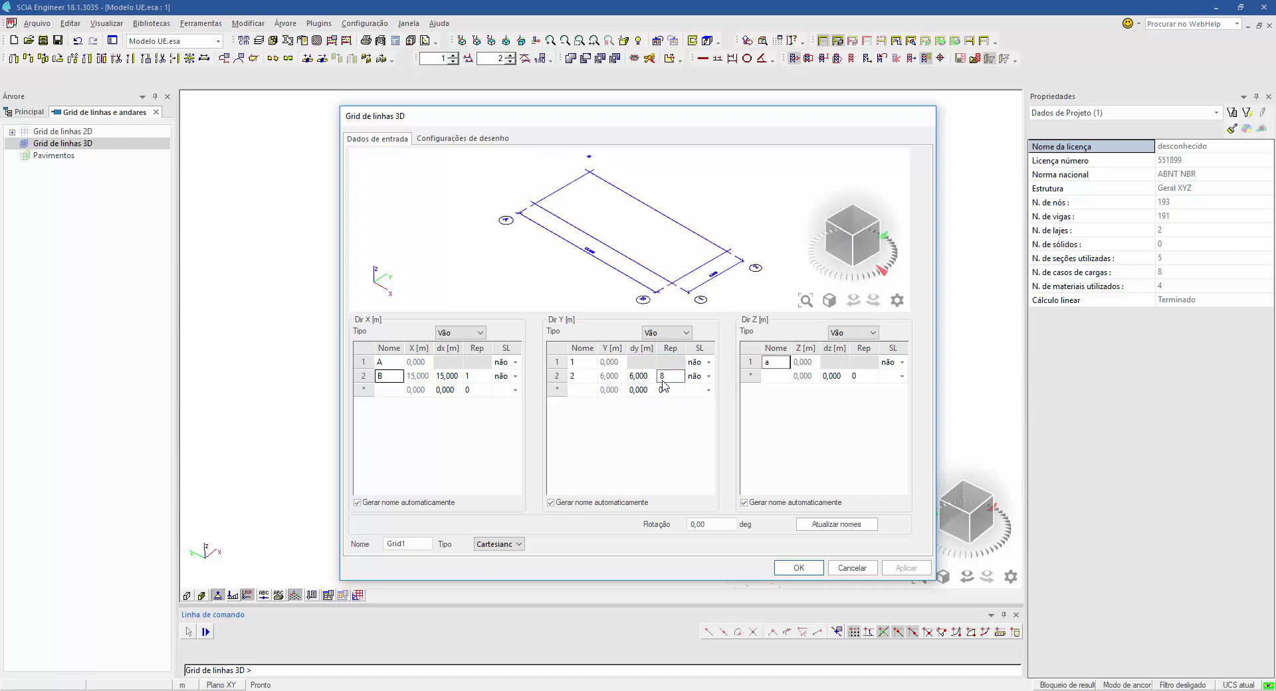
key("Return")
Step: Add two spans of 6 m and 1,322 m in the Z direction of the 3D line grid
left_click(833, 377)
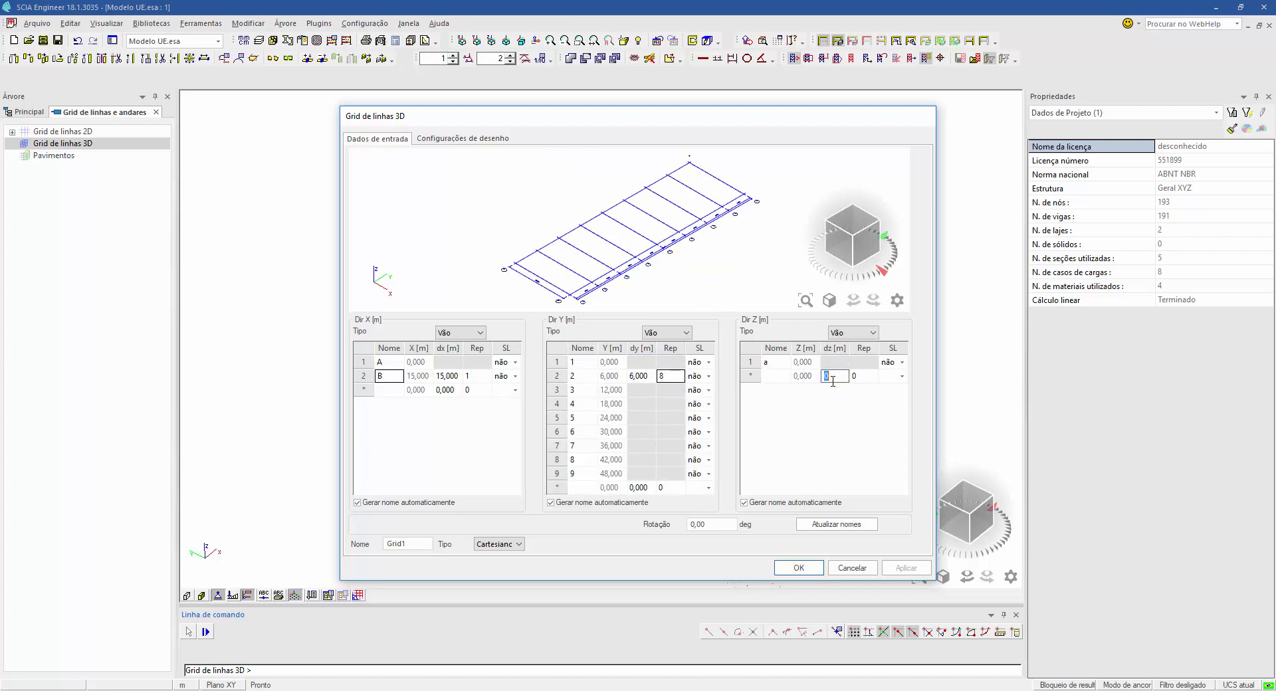
type("6")
key("Return")
left_click(837, 389)
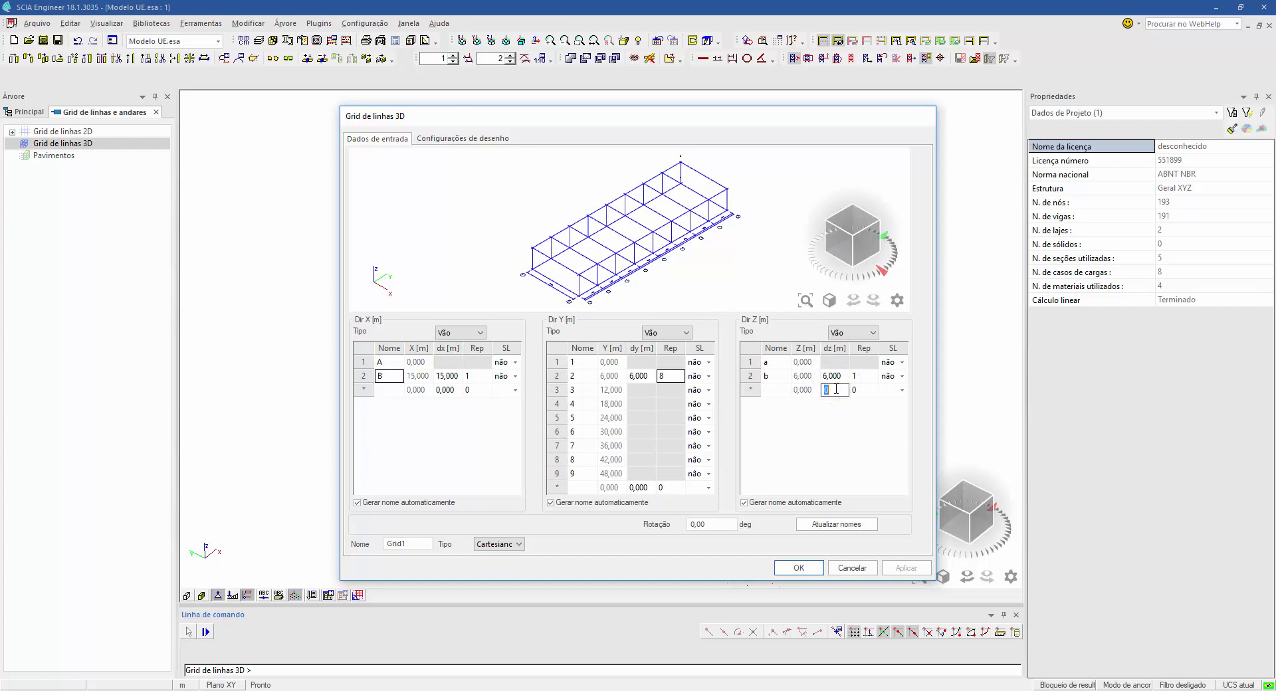
type("1,322")
key("Return")
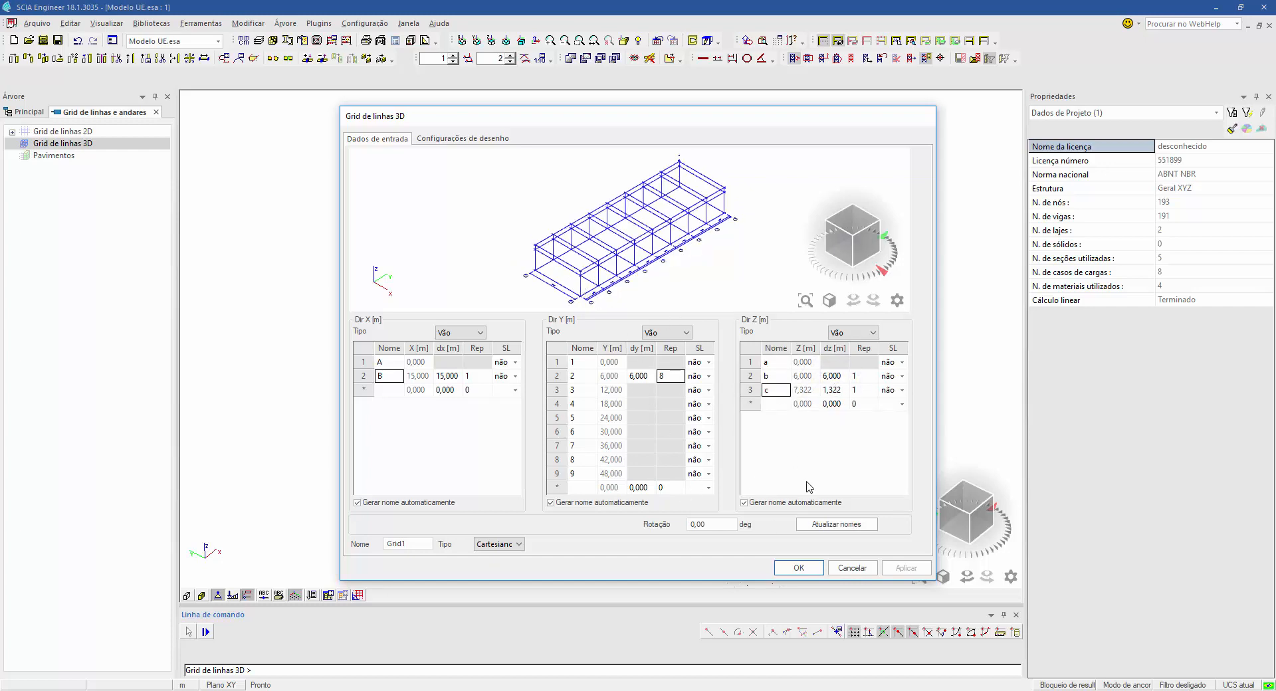
Step: Confirm the 3D line grid Grid1, place it at the model origin, and leave the grid tools
left_click(799, 569)
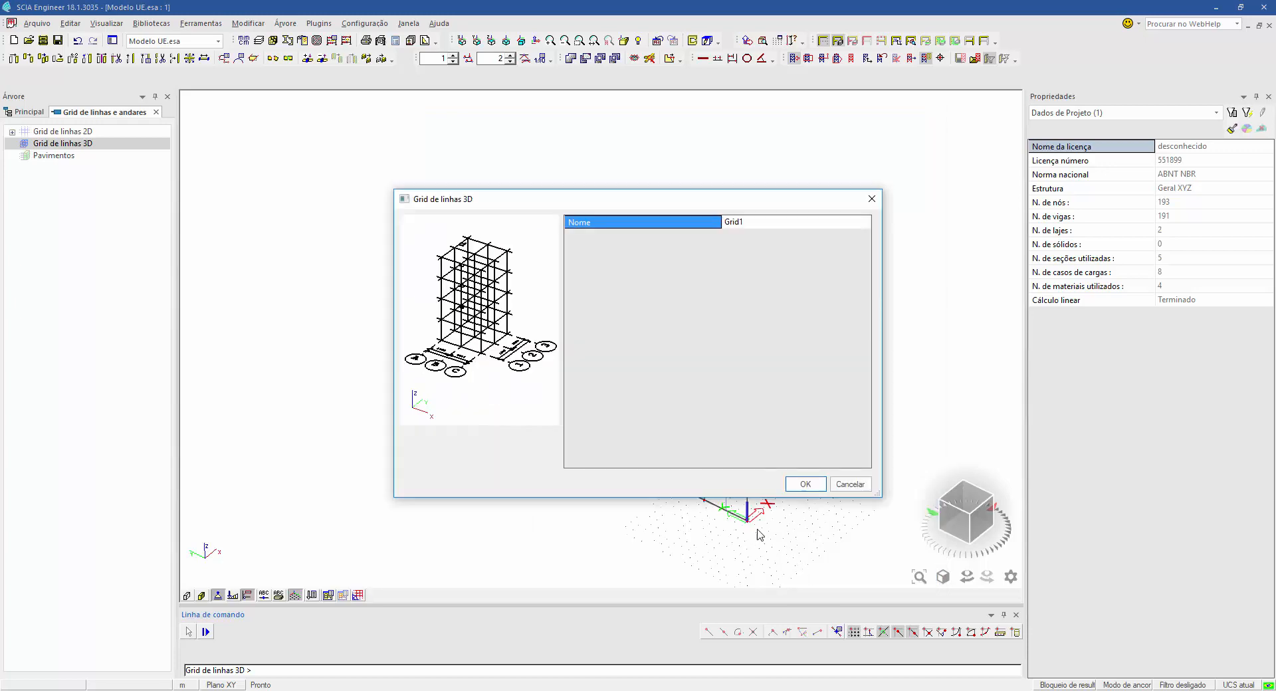
left_click(805, 484)
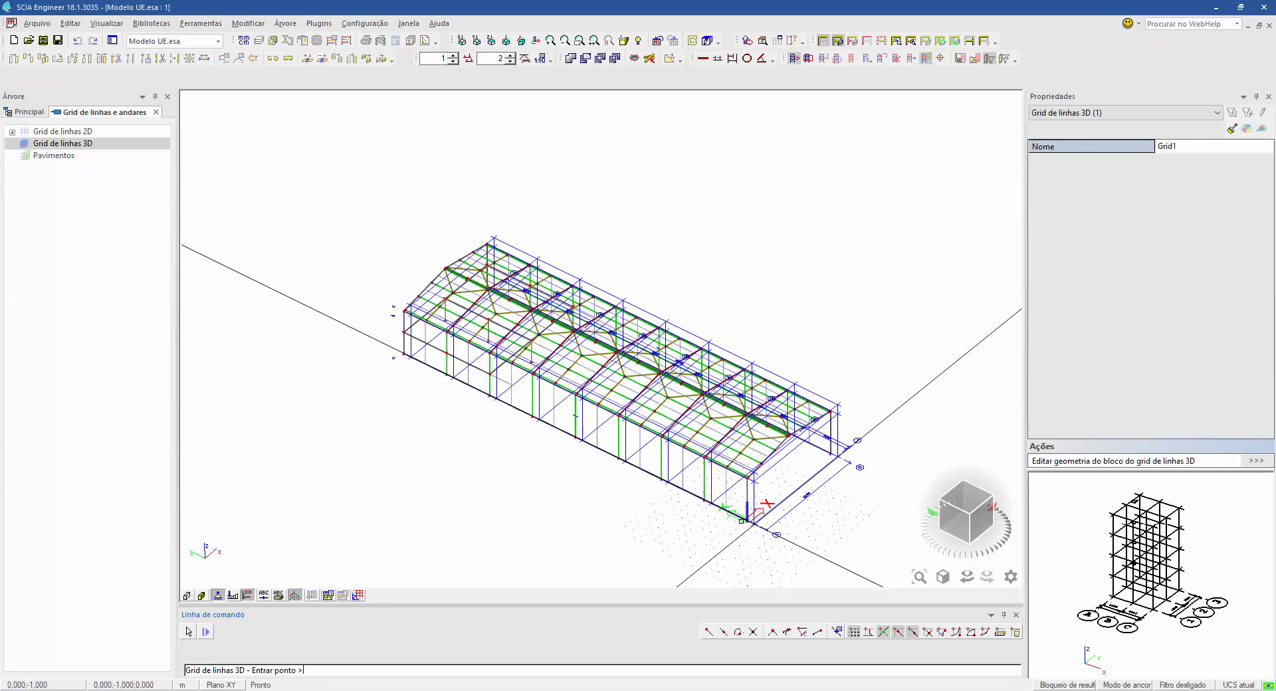
left_click(747, 521)
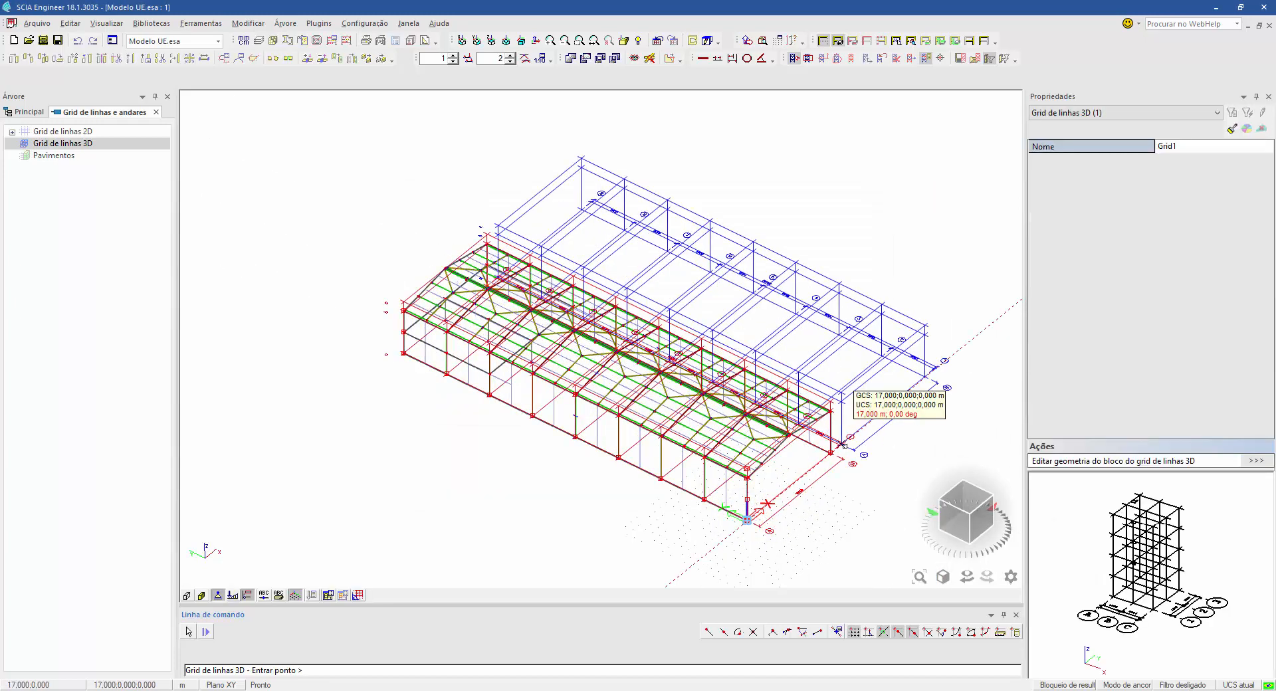
key("Escape")
left_click(155, 111)
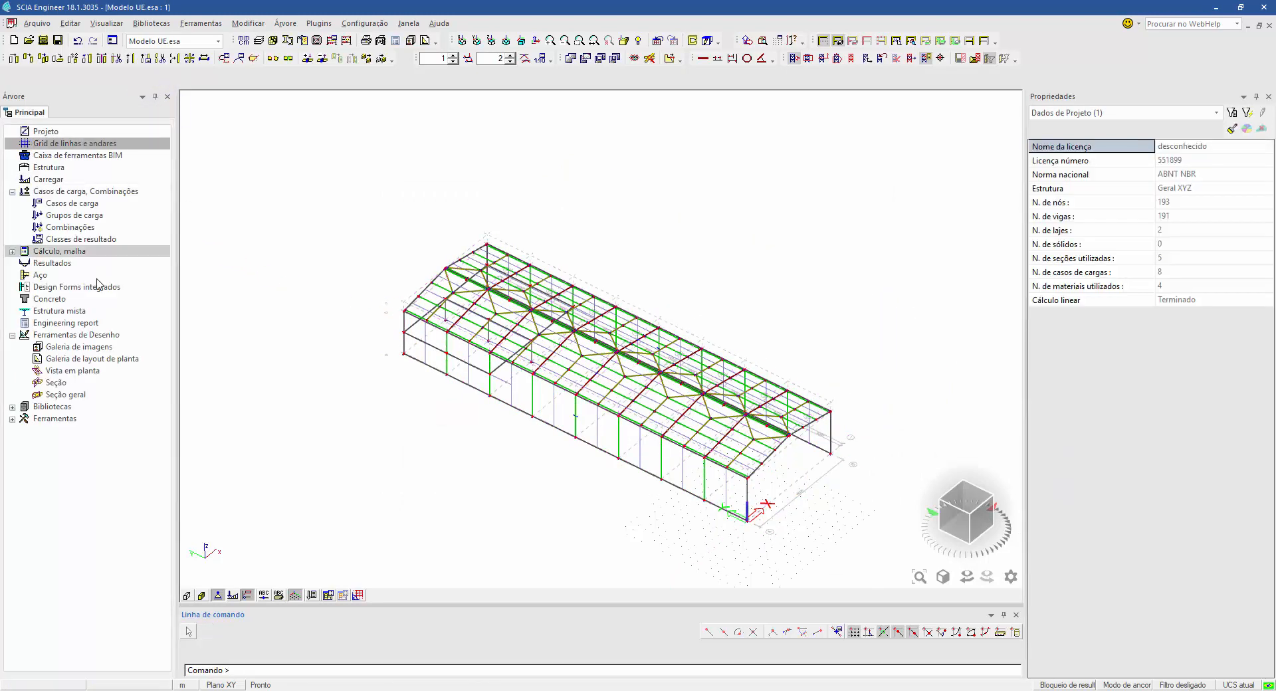
Step: Generate section images for all Grid1 planes in the image gallery with the Seções por planos do grid de linhas (desenhos gerais) wizard at scale 1:100
left_click(53, 347)
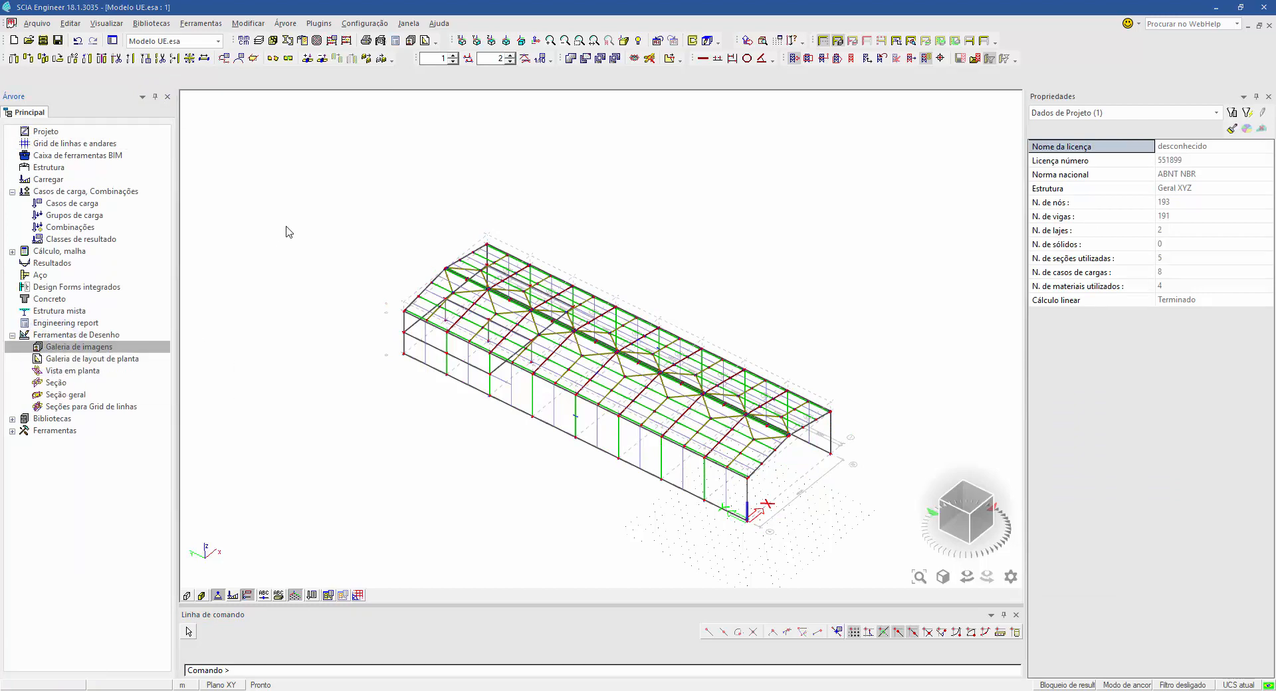
left_click(121, 89)
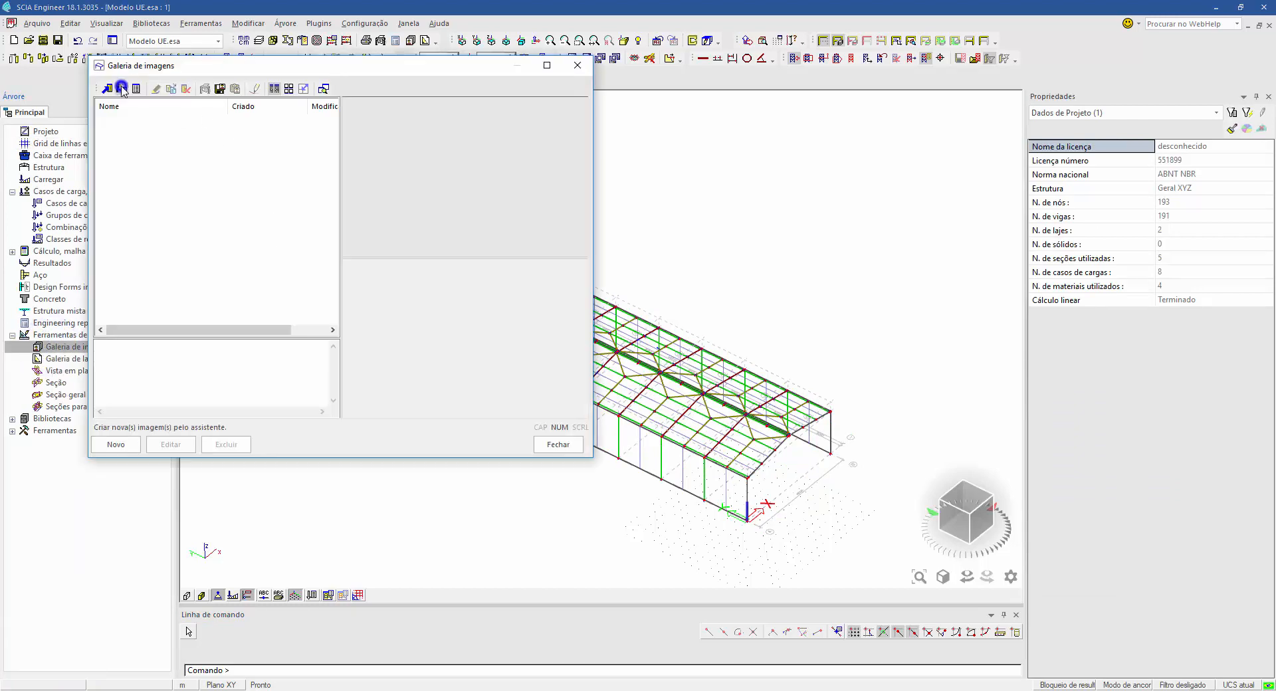
left_click(180, 169)
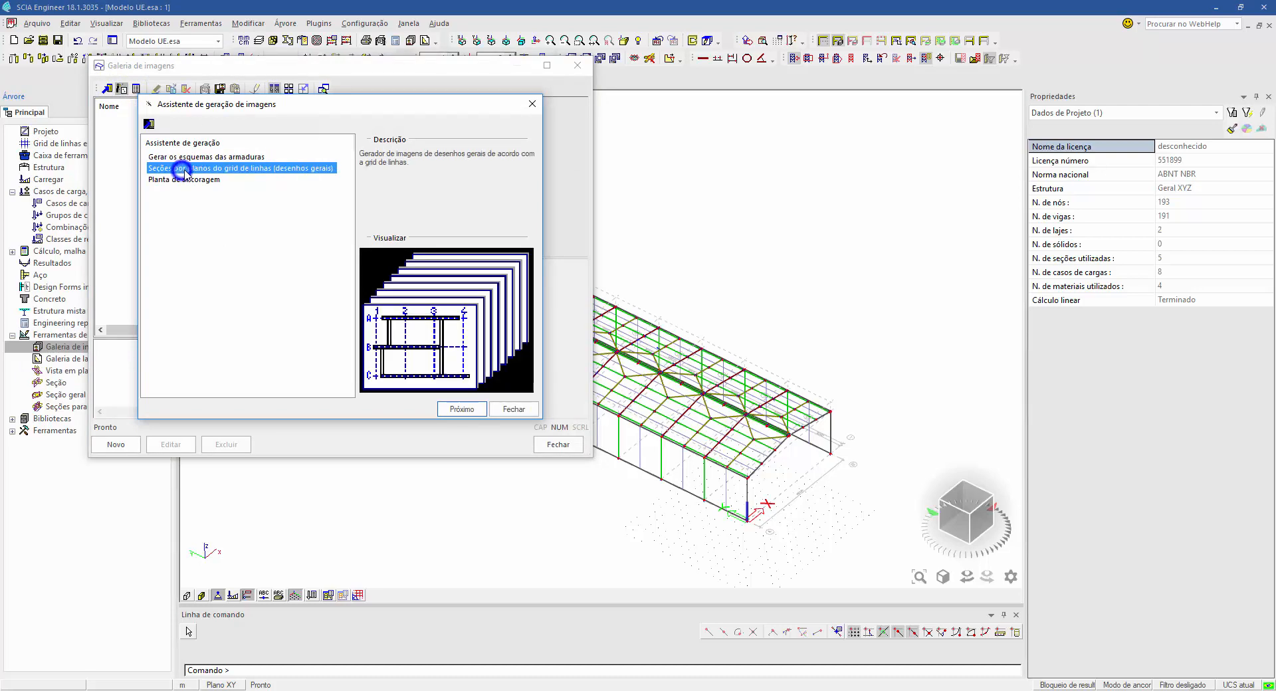
left_click(458, 408)
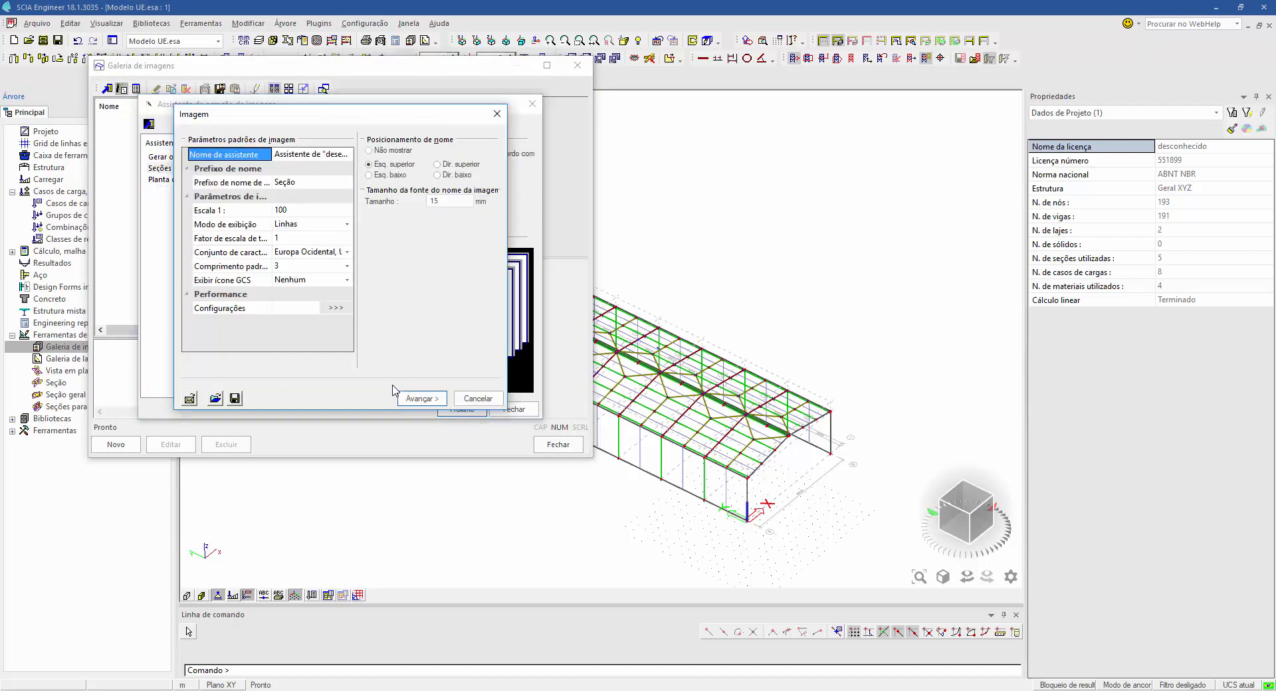
left_click(421, 399)
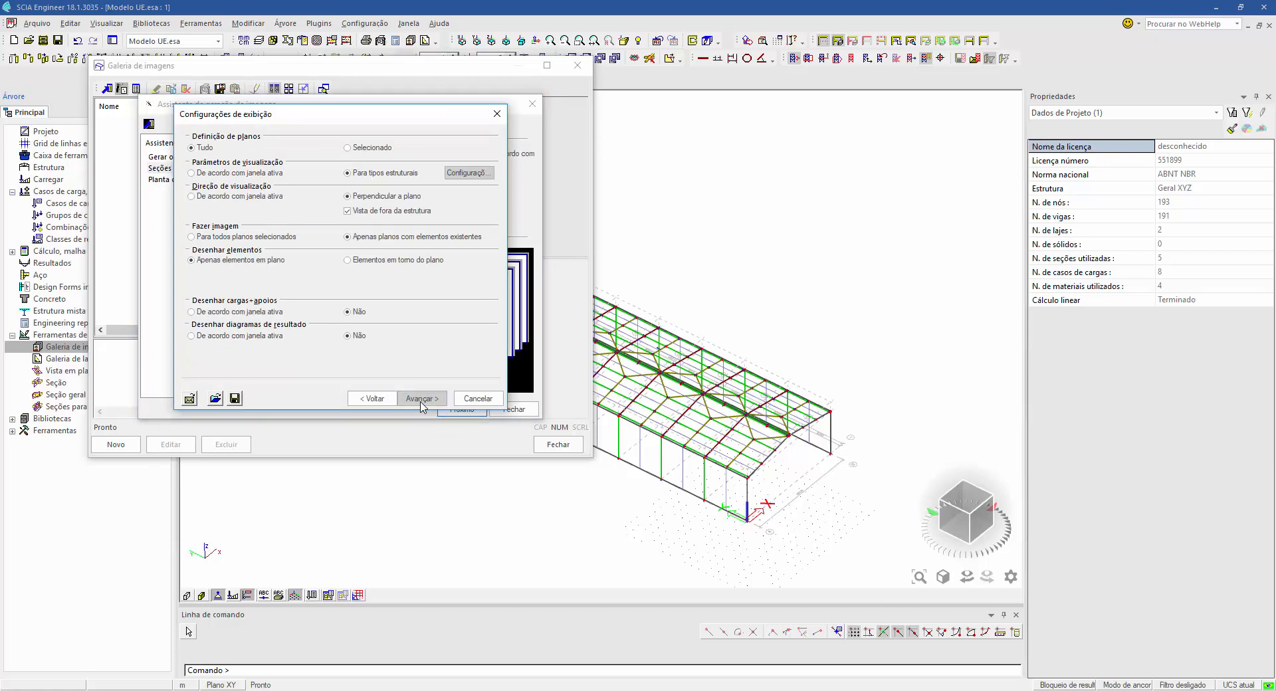
left_click(421, 399)
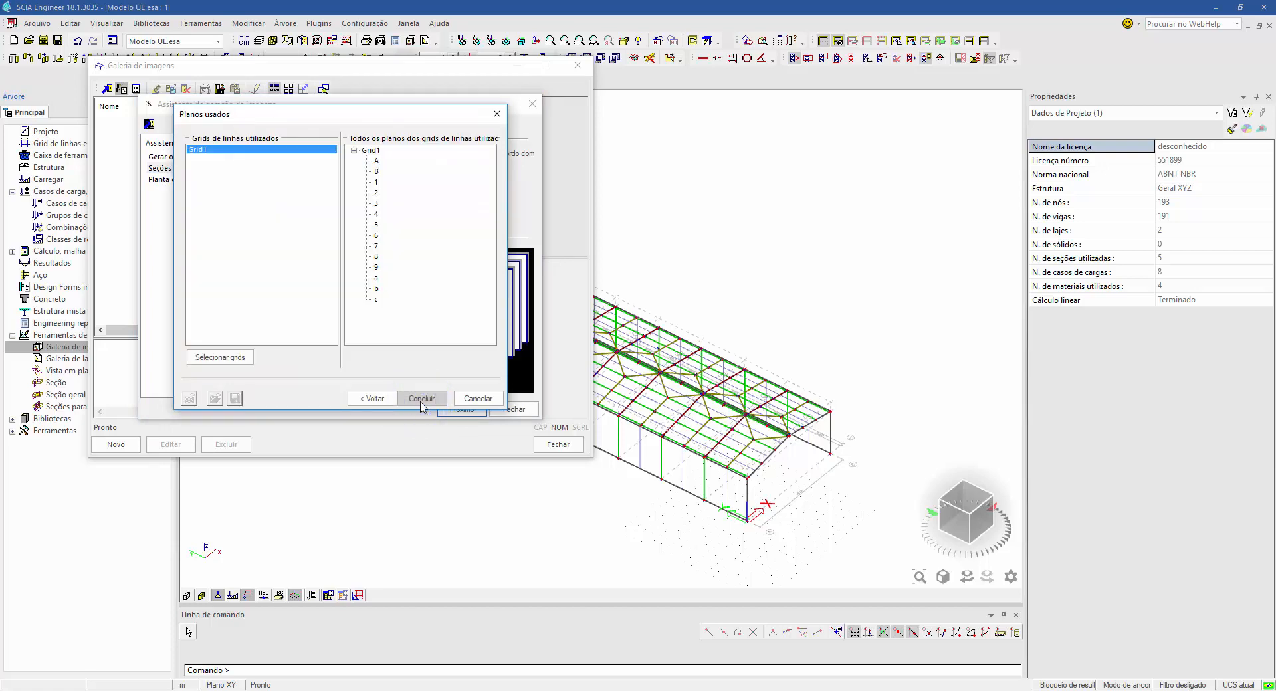
left_click(421, 399)
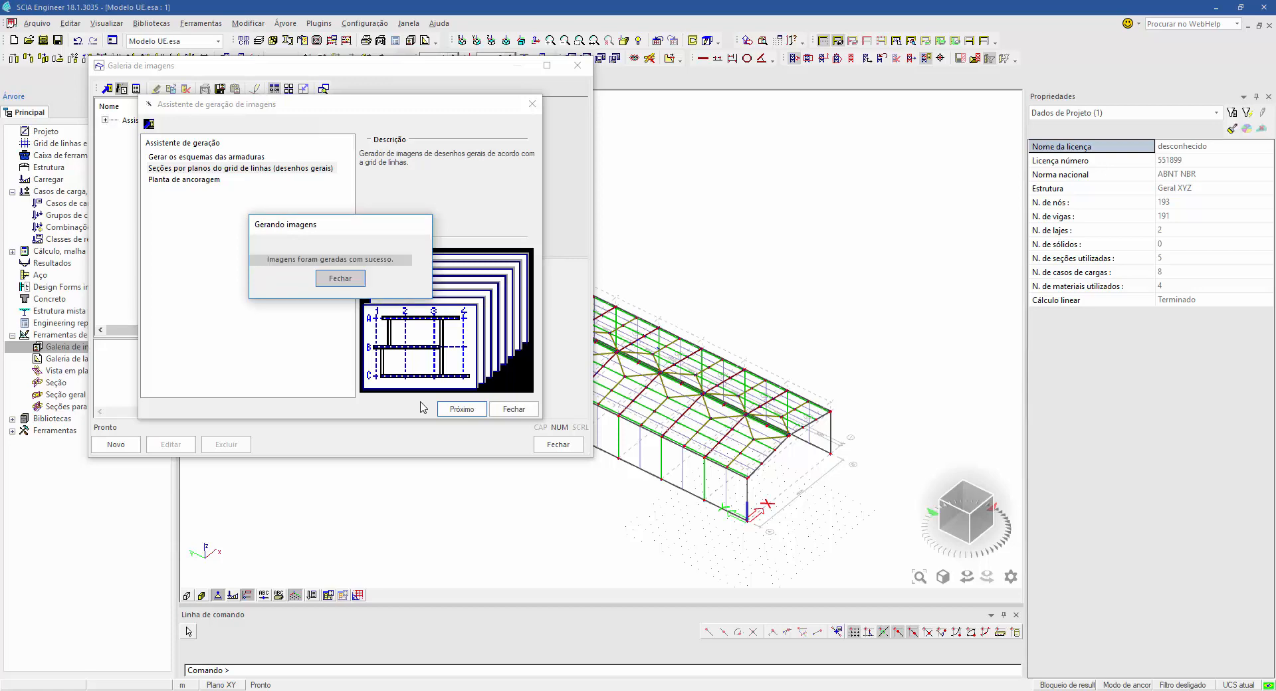
left_click(340, 279)
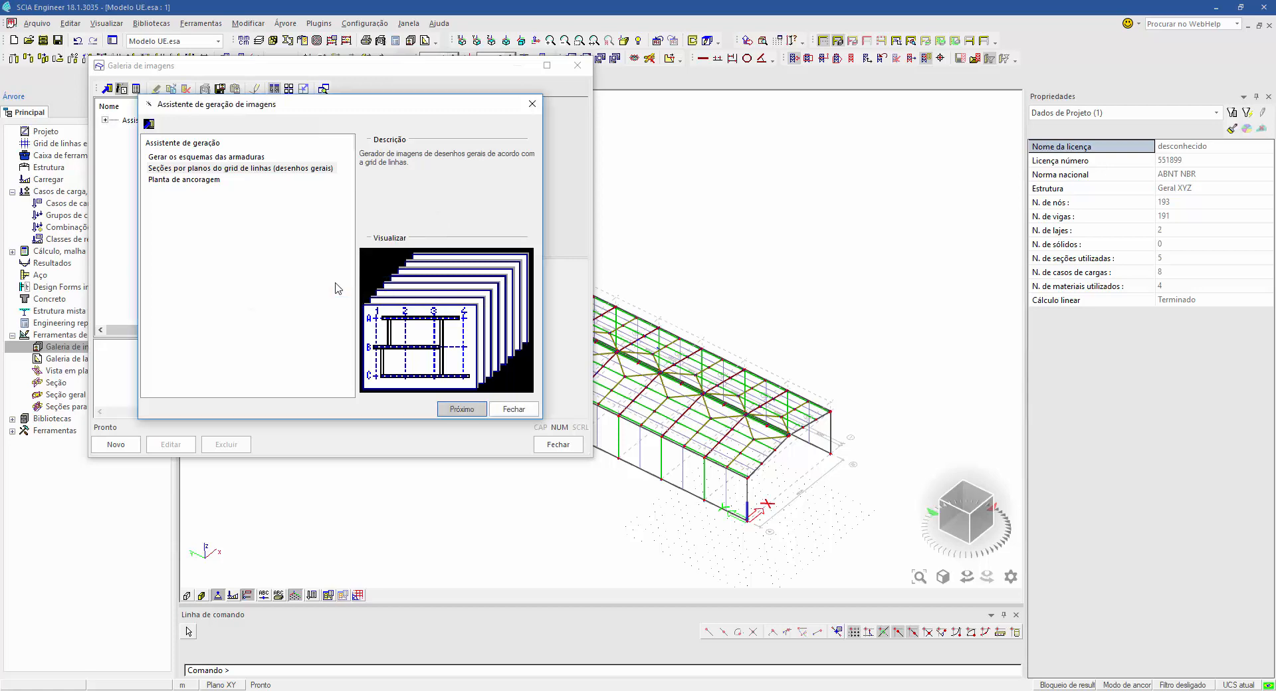
left_click(483, 411)
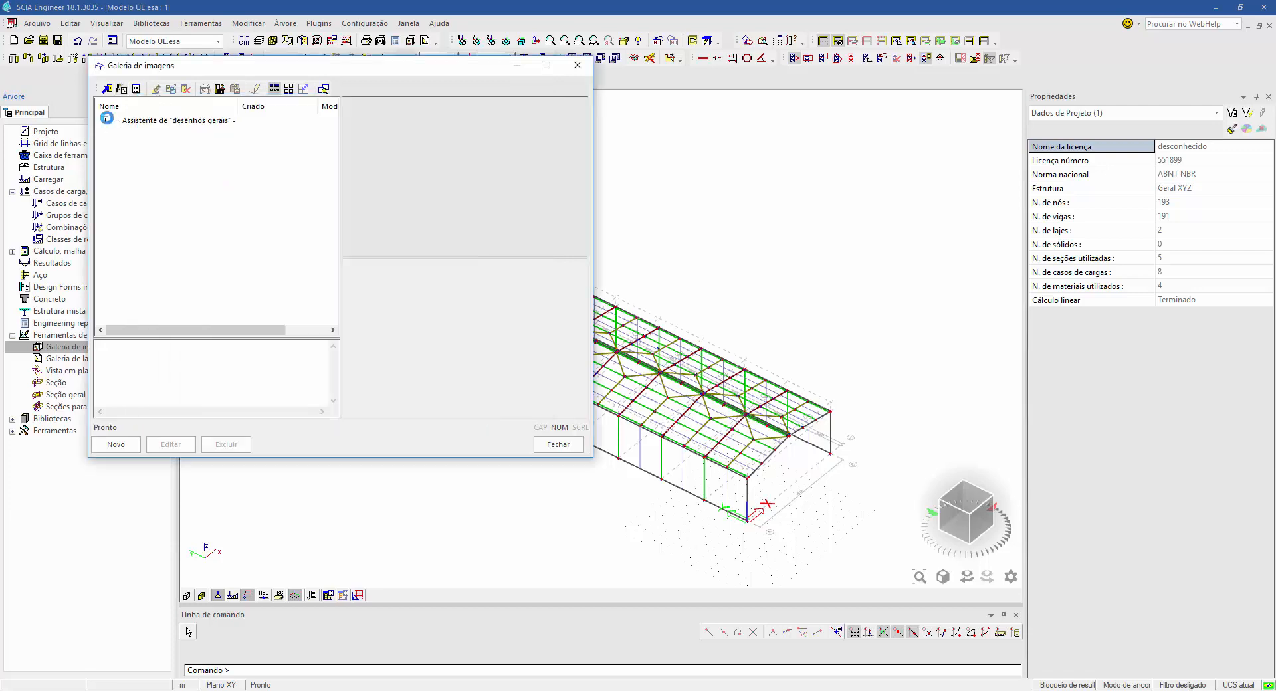
Step: Preview the generated images Seção - 2, Seção - 4 and Seção - 6, and close the image gallery
left_click(105, 120)
left_click(145, 166)
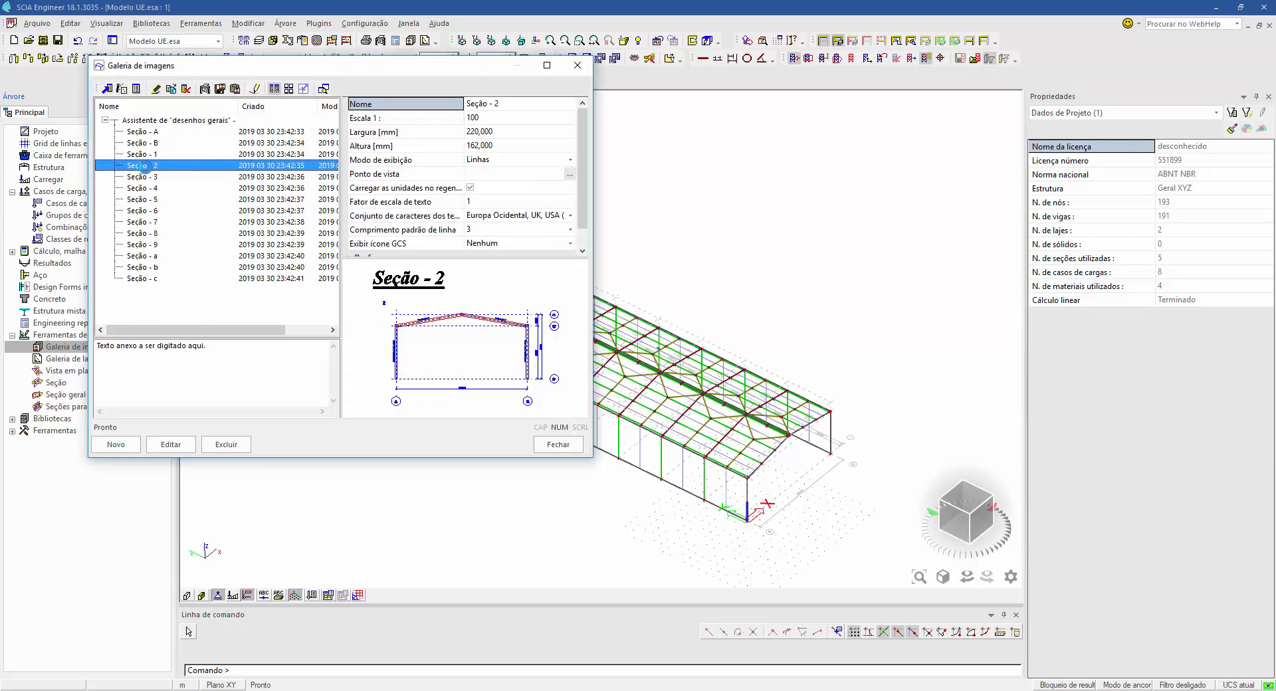
left_click(146, 188)
left_click(146, 211)
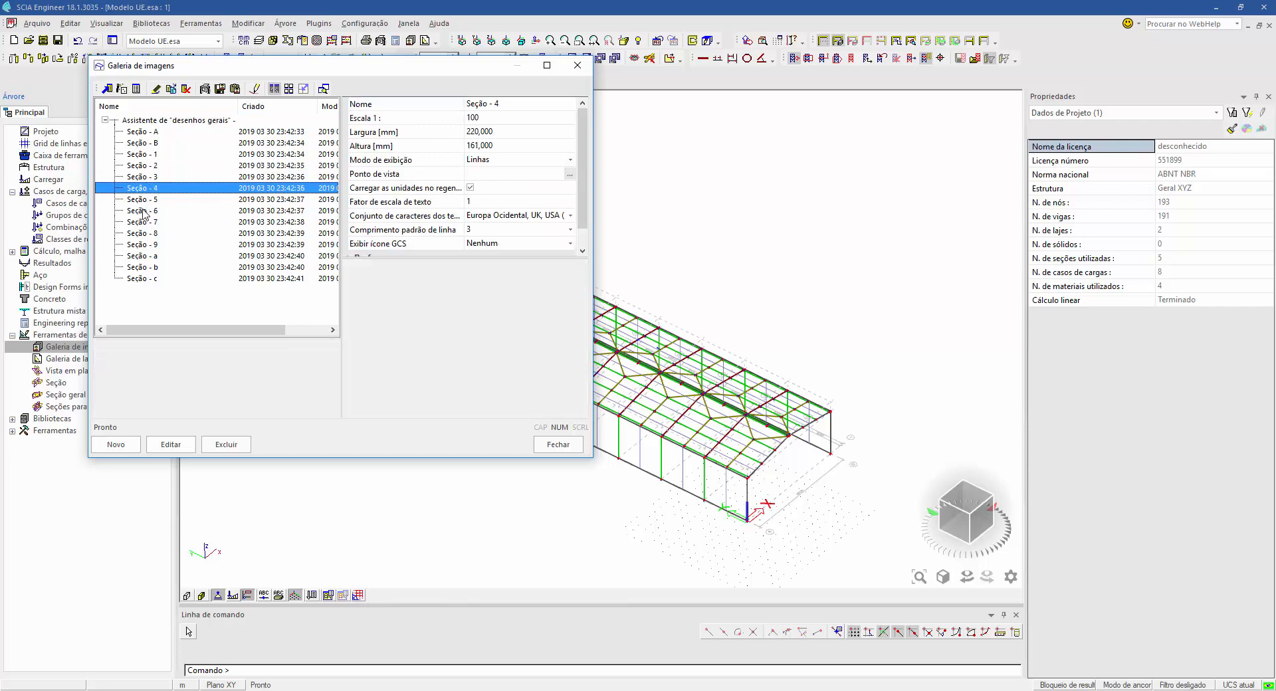
left_click(559, 445)
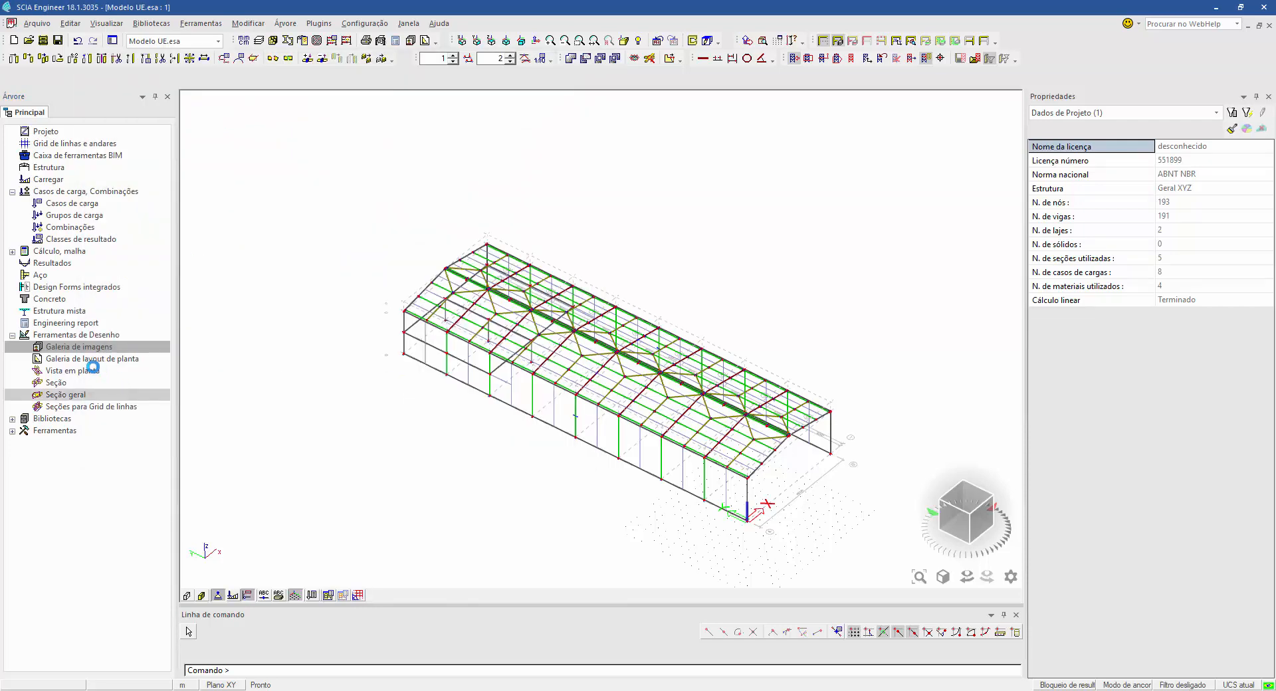
Step: Create a new drawing sheet in the Galeria de layout de planta, keeping the suggested name
double_click(99, 359)
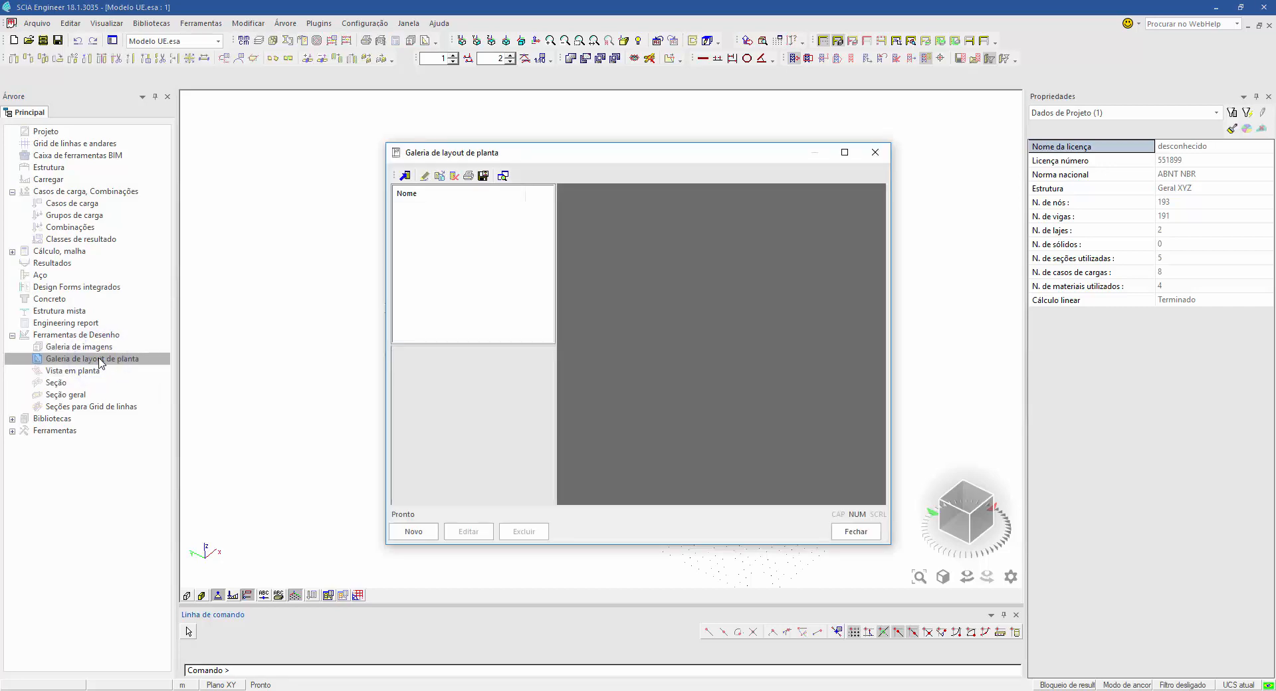
left_click(404, 176)
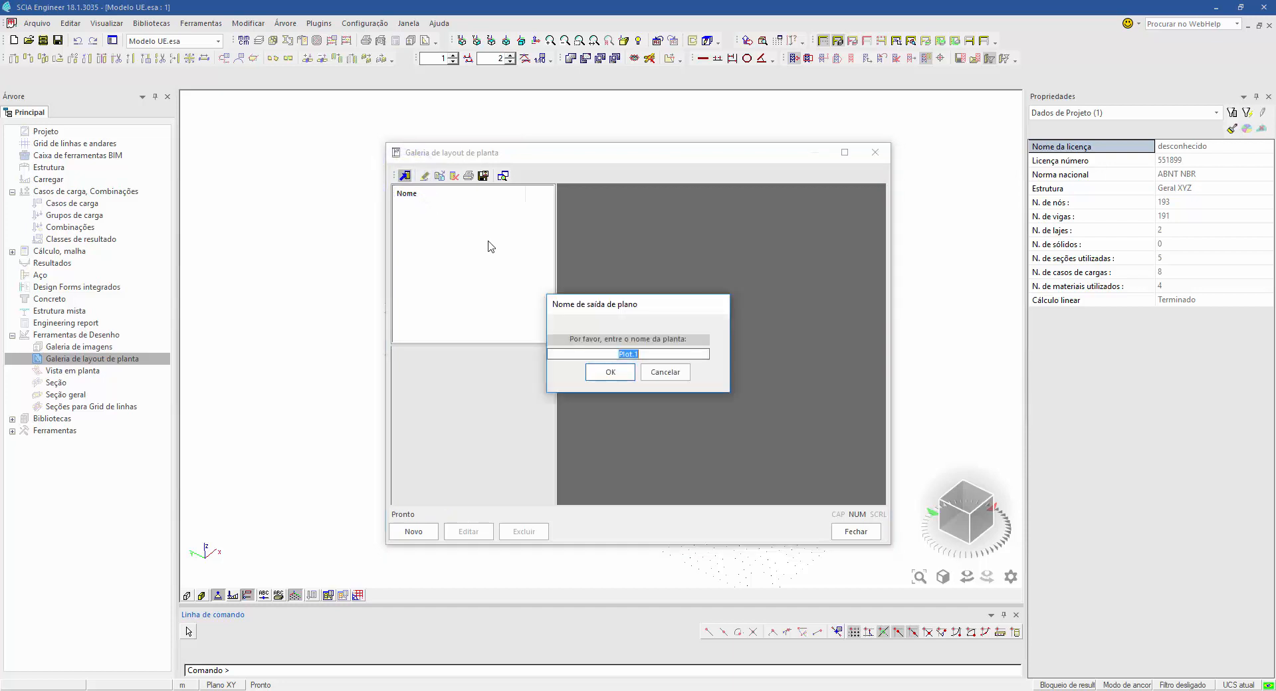
left_click(610, 372)
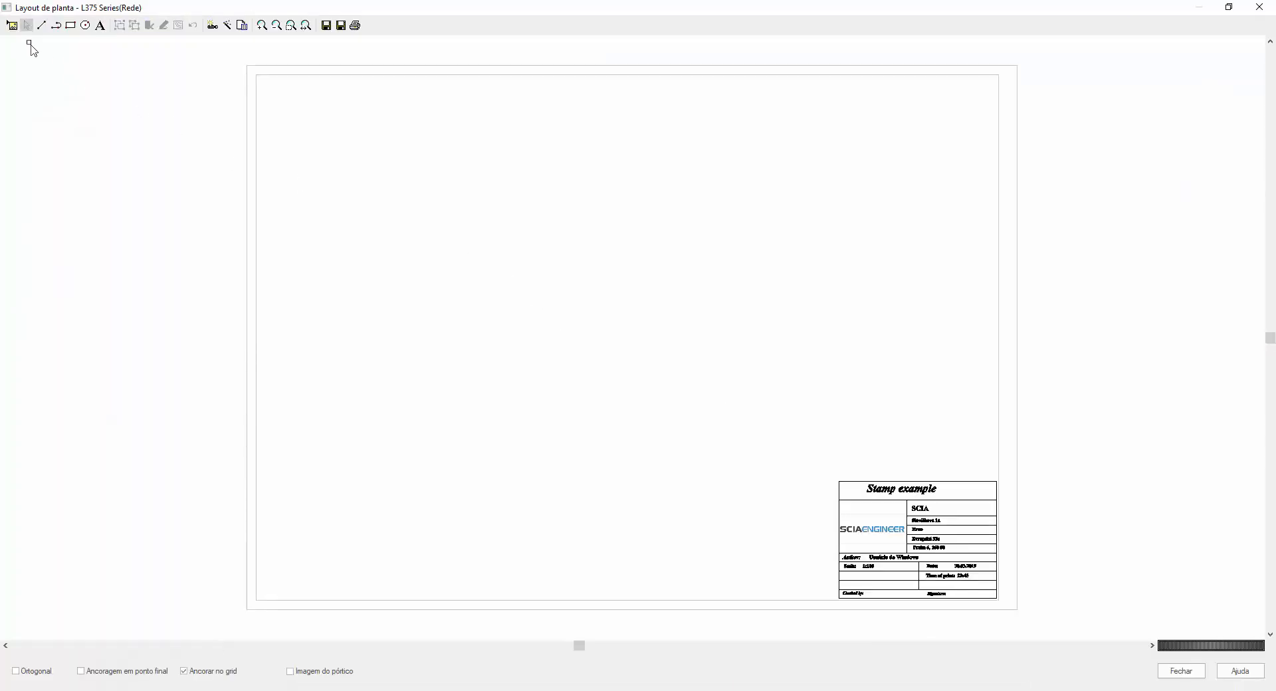
Step: Insert the gallery images Seção - 1, Seção - 4, Seção - 9 and Seção - b into the drawing sheet
left_click(12, 25)
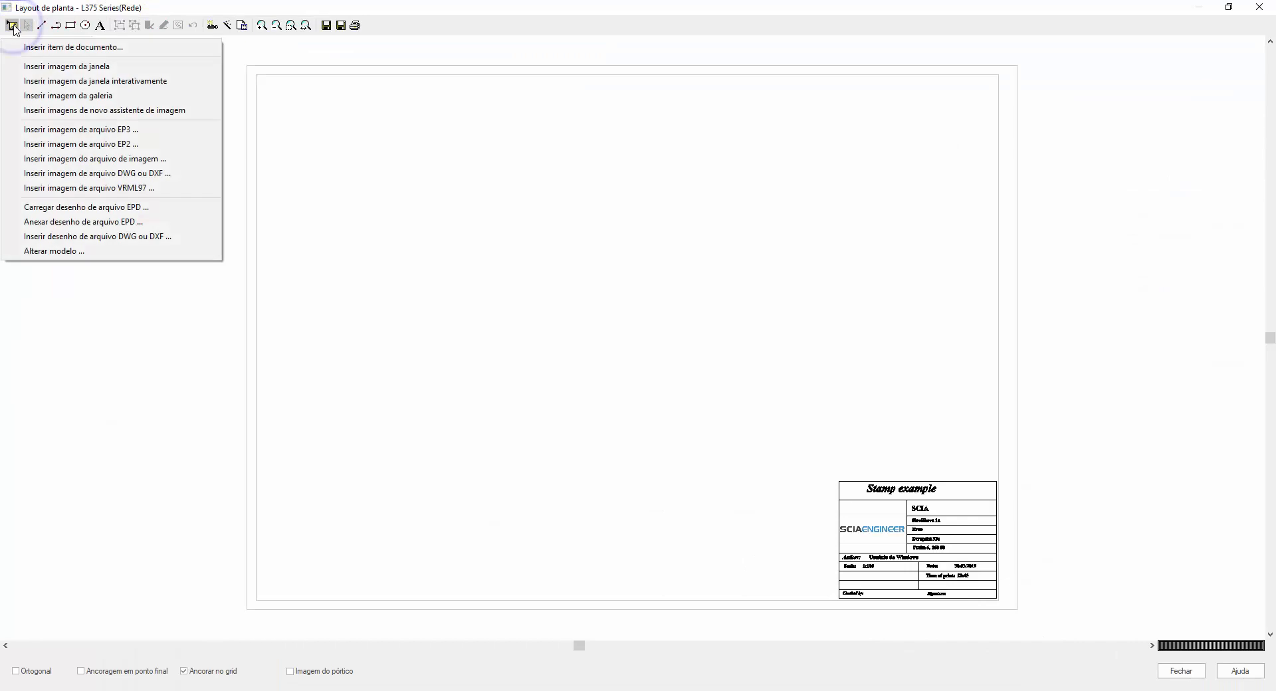
left_click(70, 97)
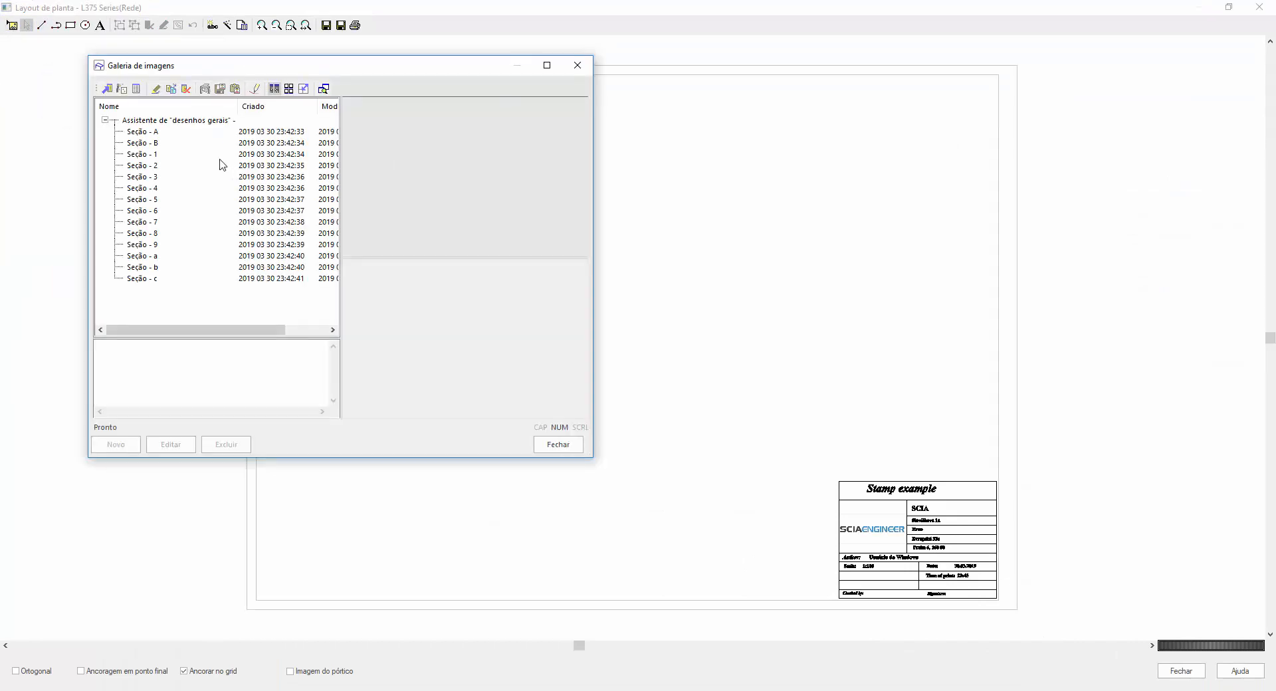
left_click(157, 153)
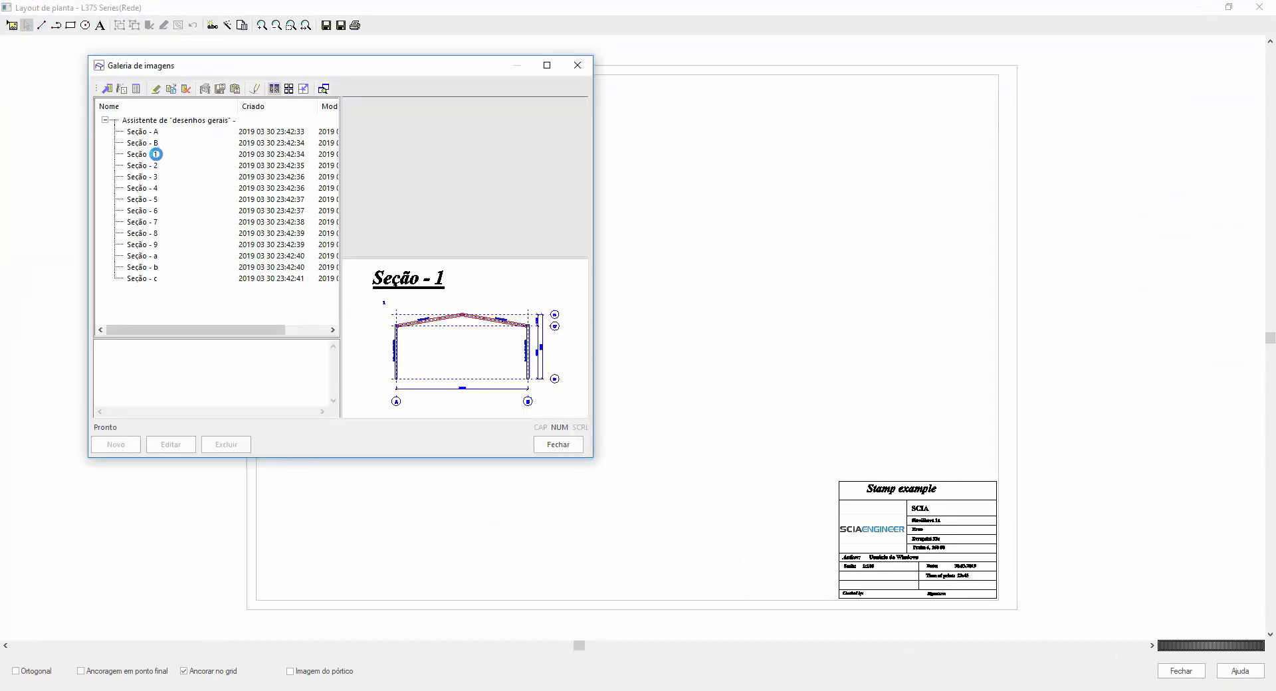
left_click(141, 189, "ctrl")
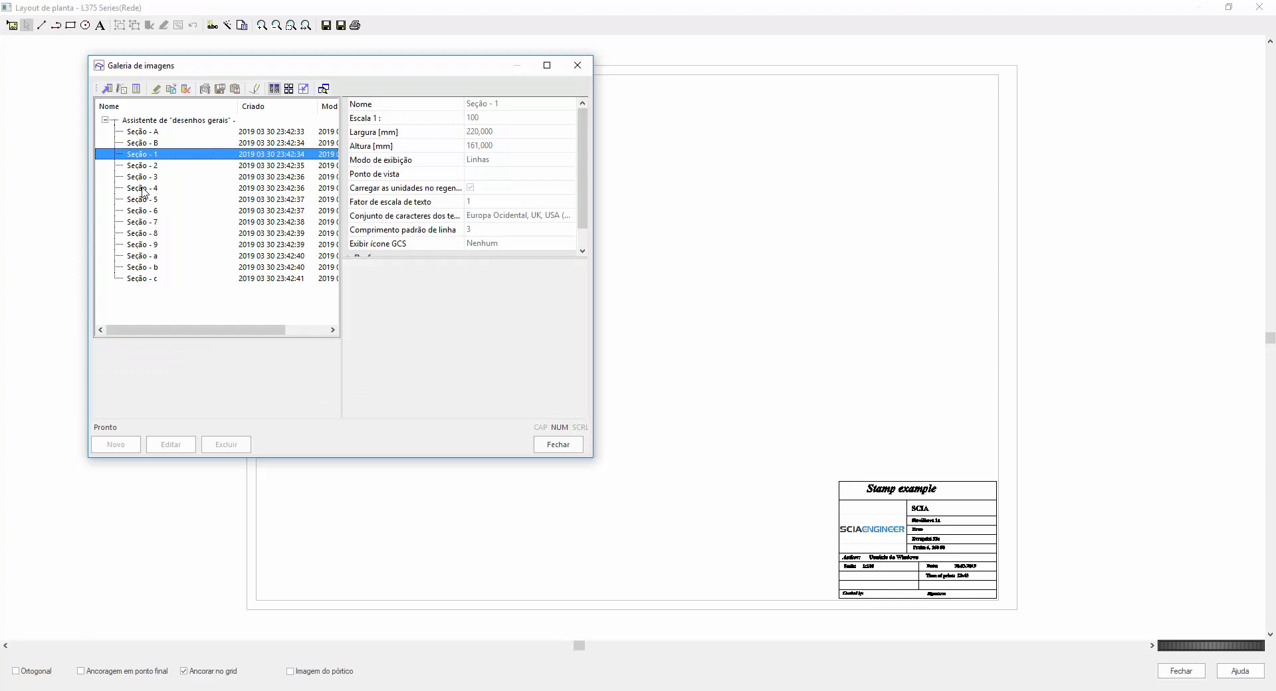
left_click(143, 244, "ctrl")
left_click(142, 267, "ctrl")
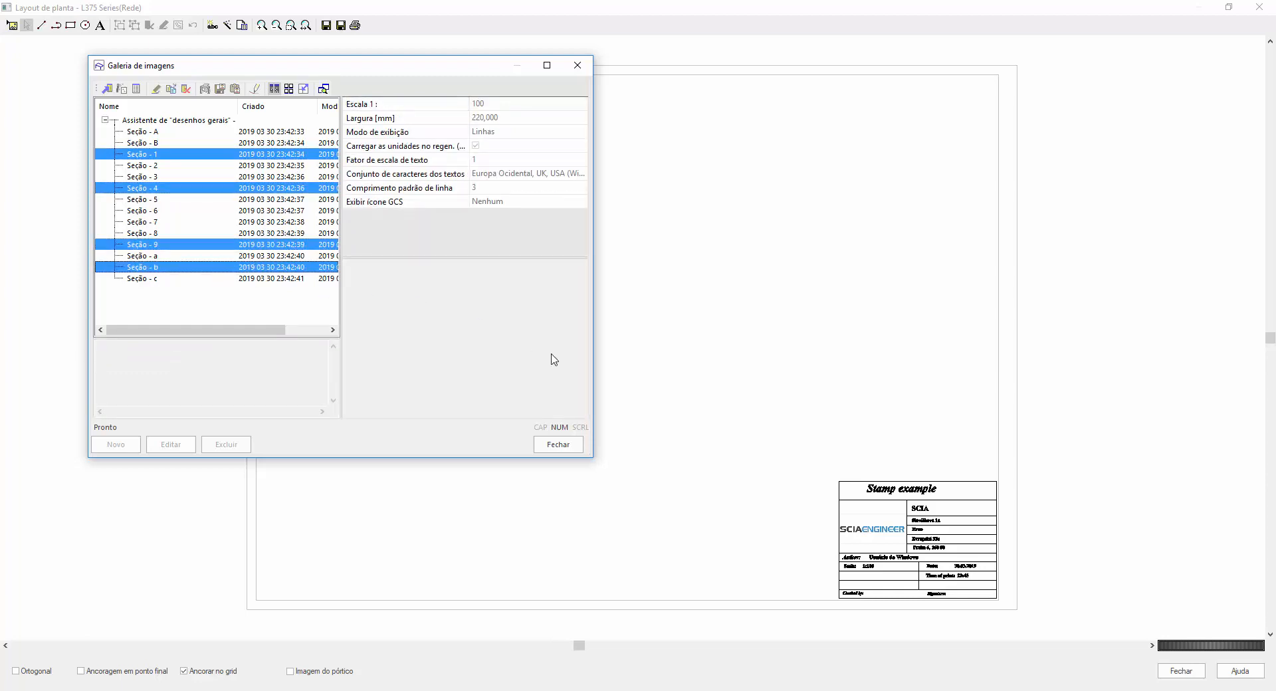
left_click(558, 444)
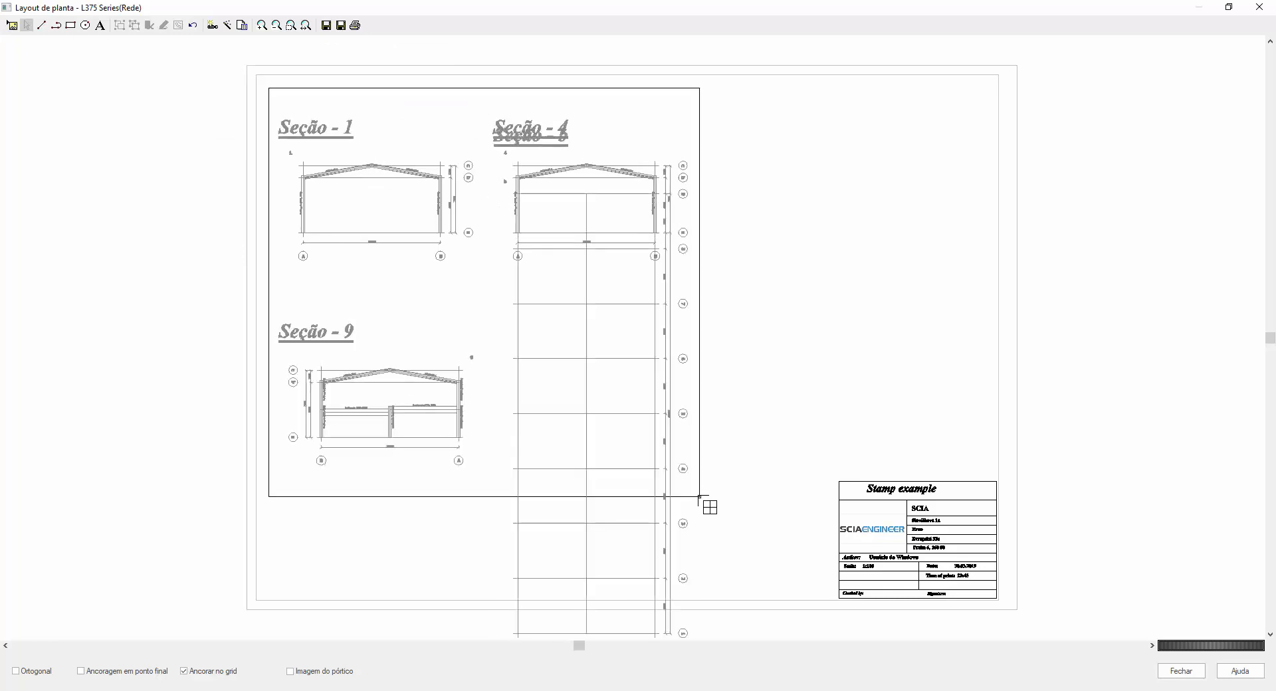
Step: Place the four section images from the sheet's upper-left corner, and move Seção - 4 below Seção - 9
left_click(706, 506)
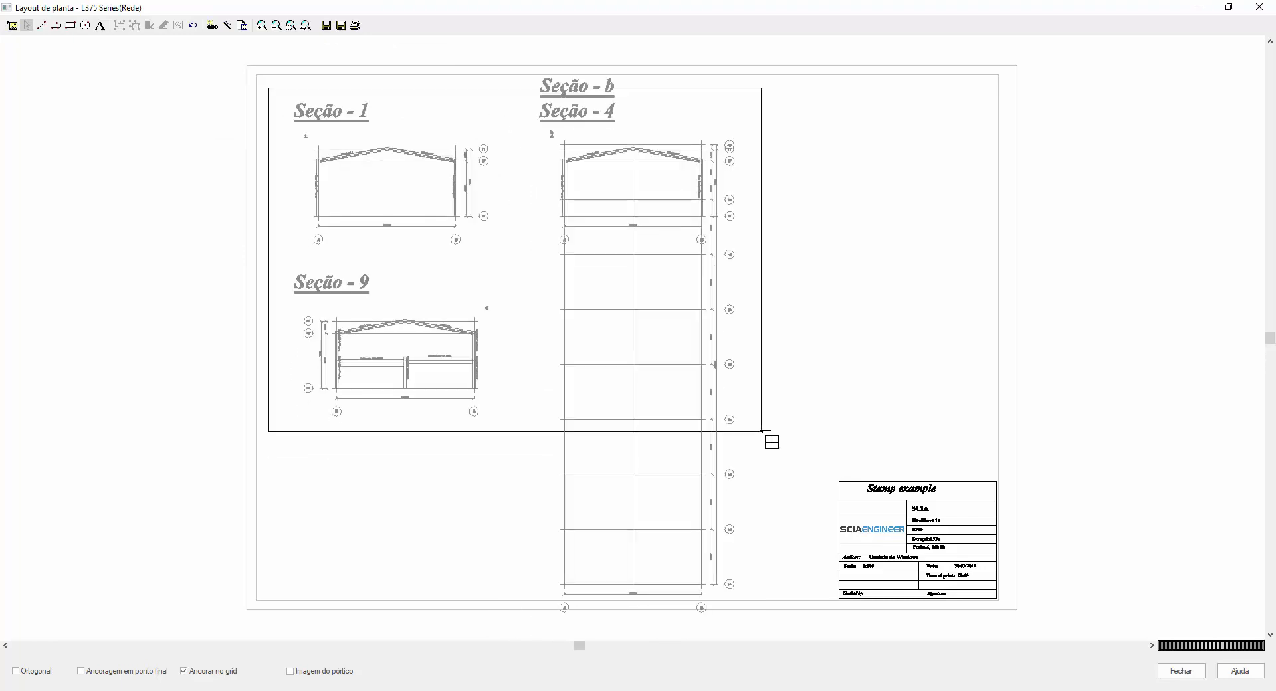
left_click(762, 432)
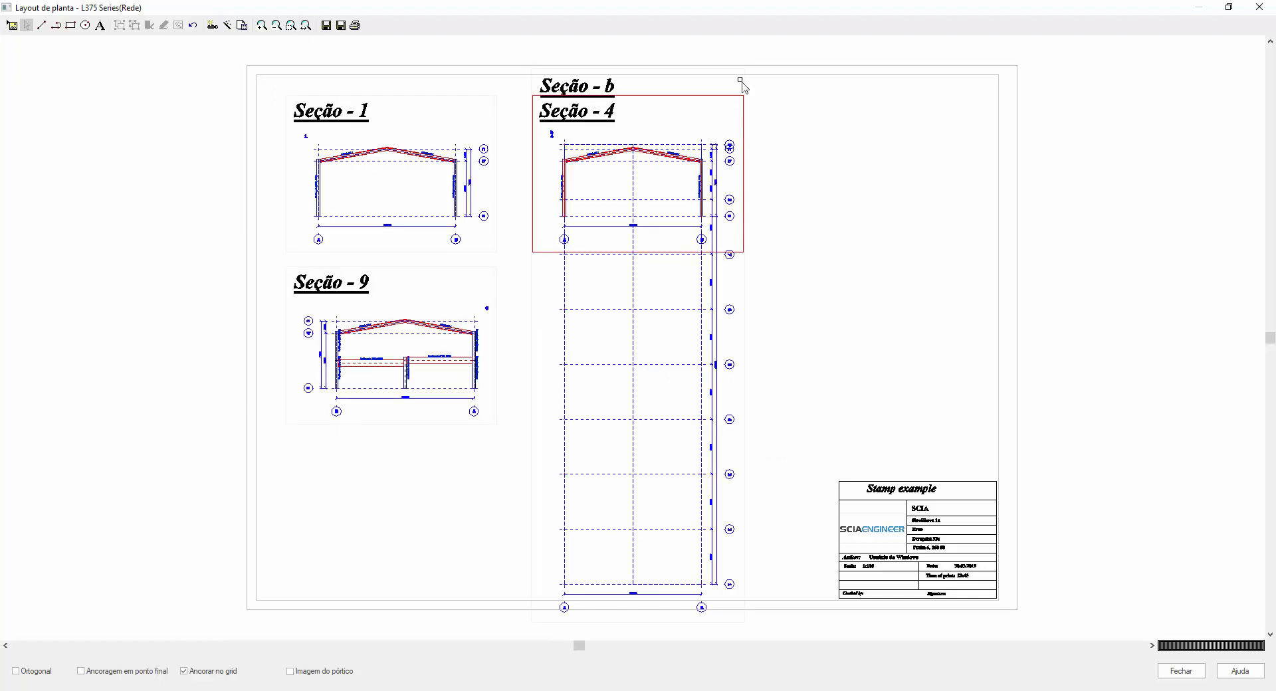
left_click(714, 103)
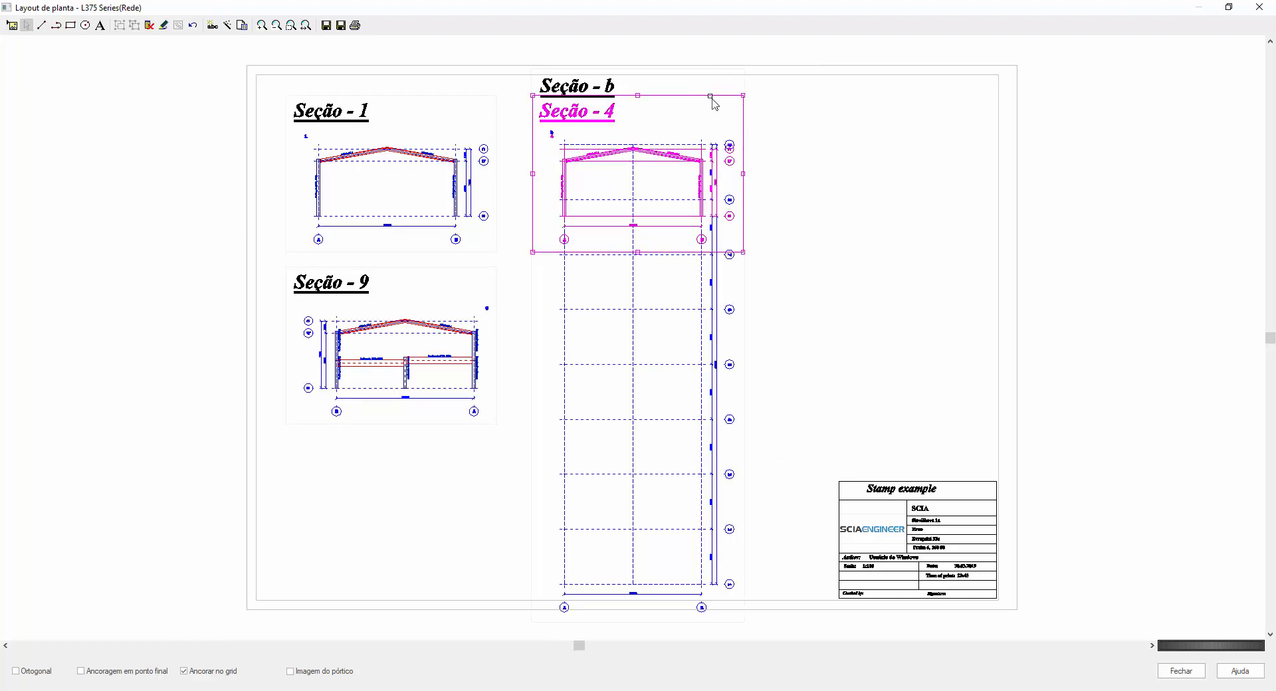
mouse_move(694, 126)
left_mouse_down()
mouse_move(538, 390)
mouse_move(497, 441)
mouse_move(473, 438)
left_mouse_up()
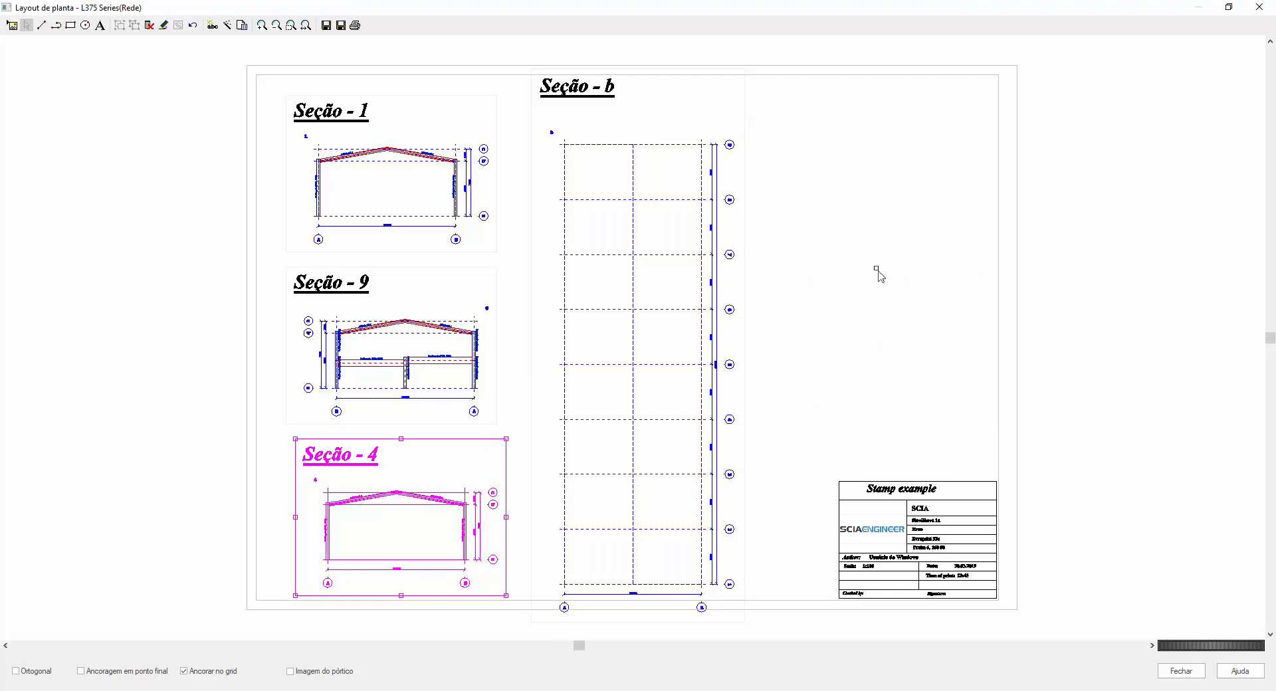
Step: Examine the file formats available for saving the sheet, cancel saving, and close the layout editor and gallery
left_click(340, 26)
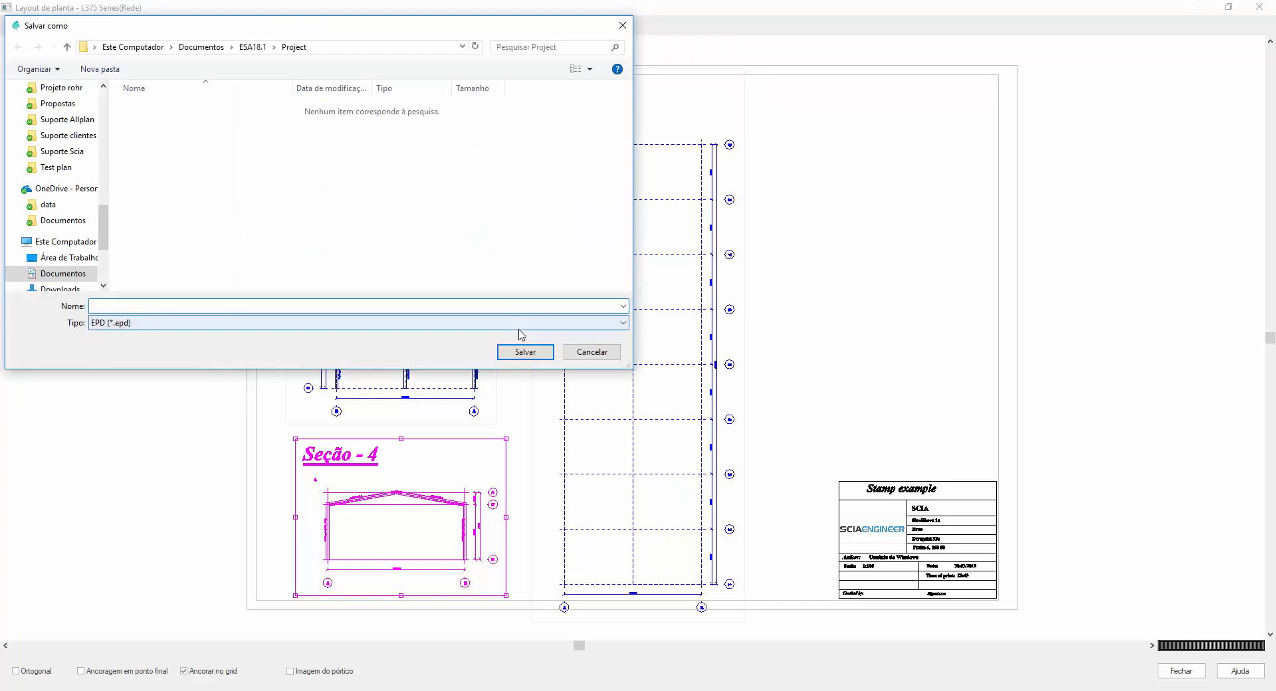
left_click(520, 328)
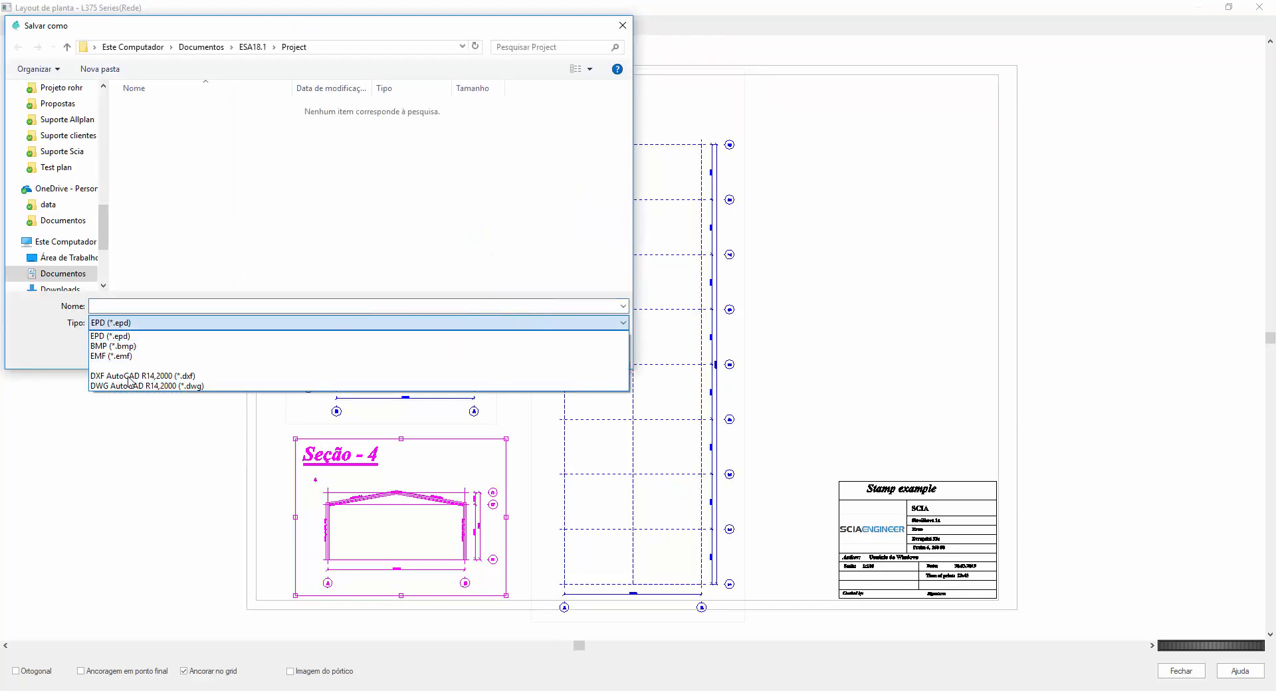
left_click(684, 251)
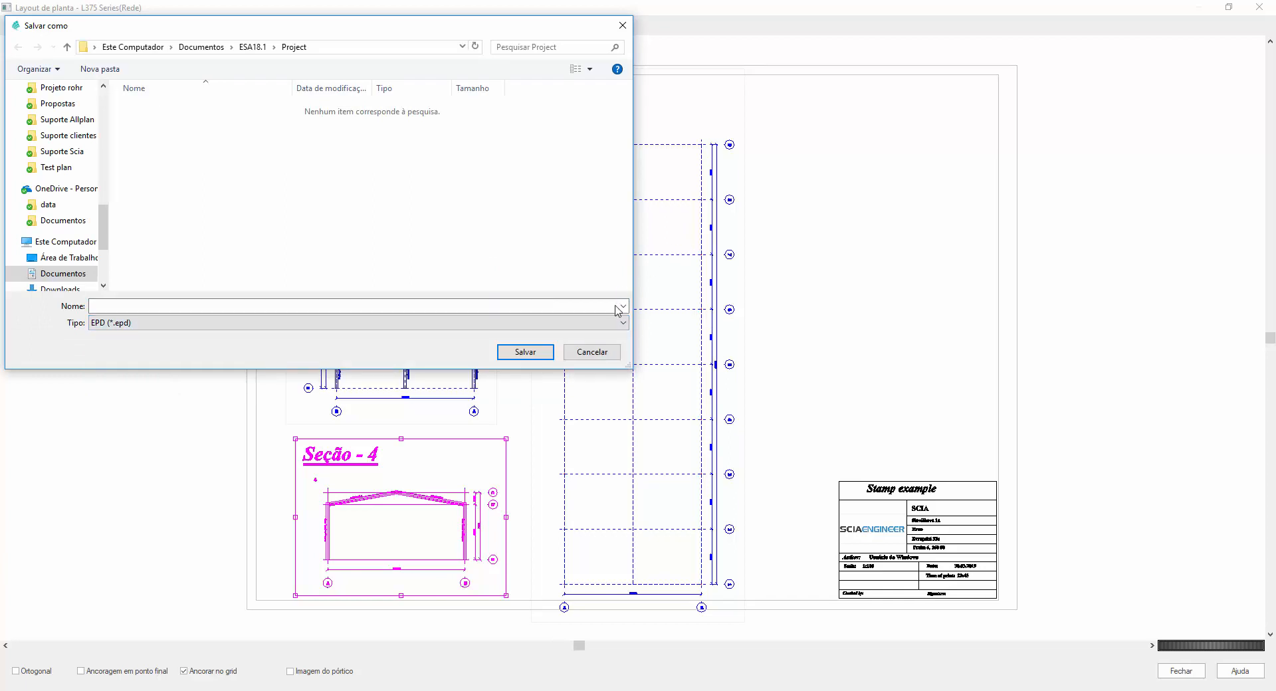
left_click(592, 352)
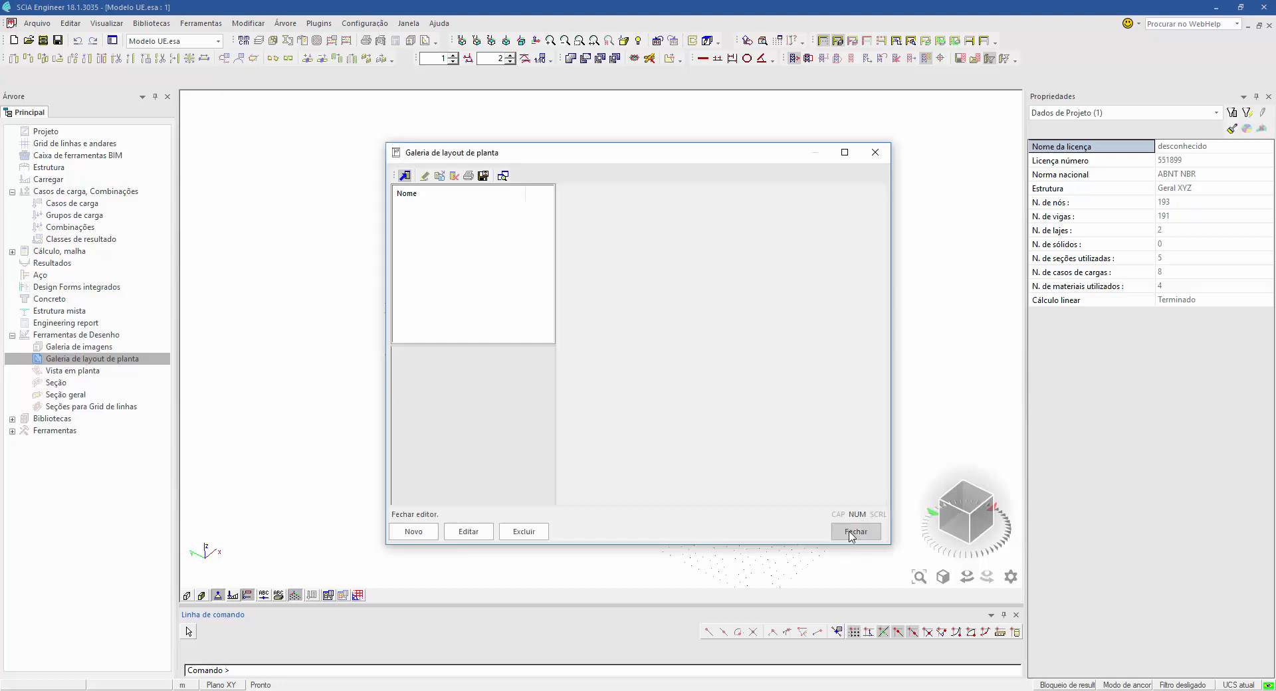
left_click(852, 532)
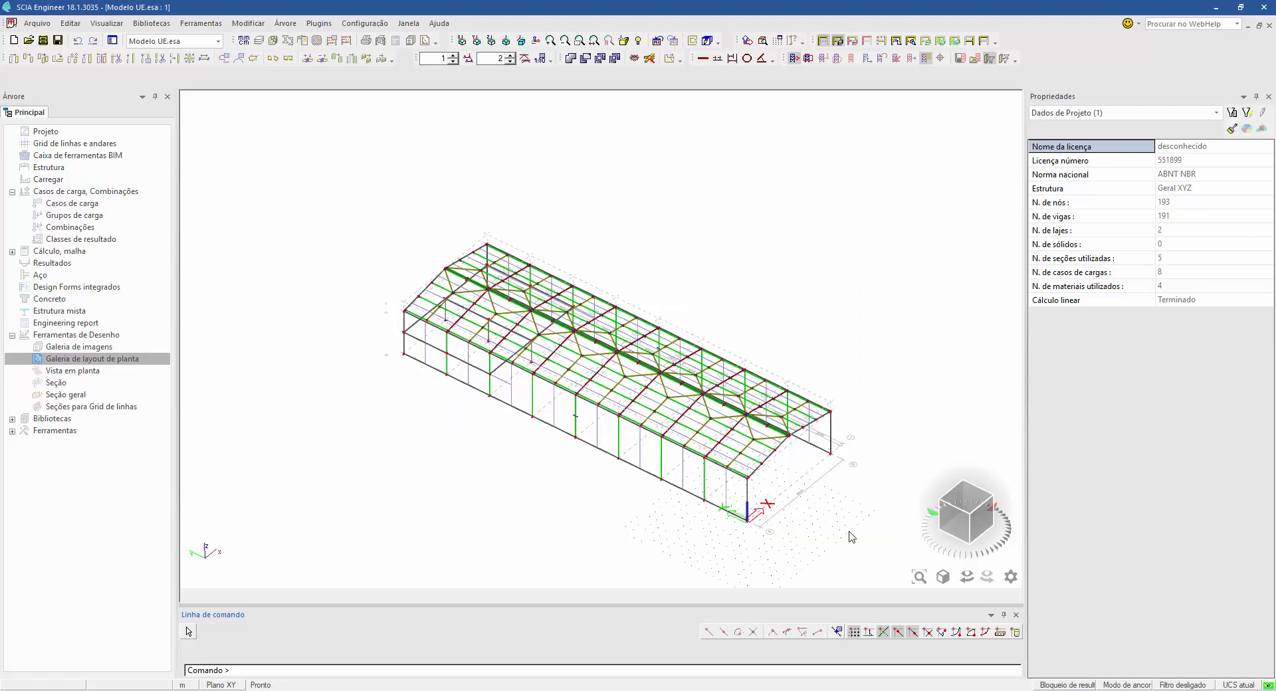
right_click(780, 301)
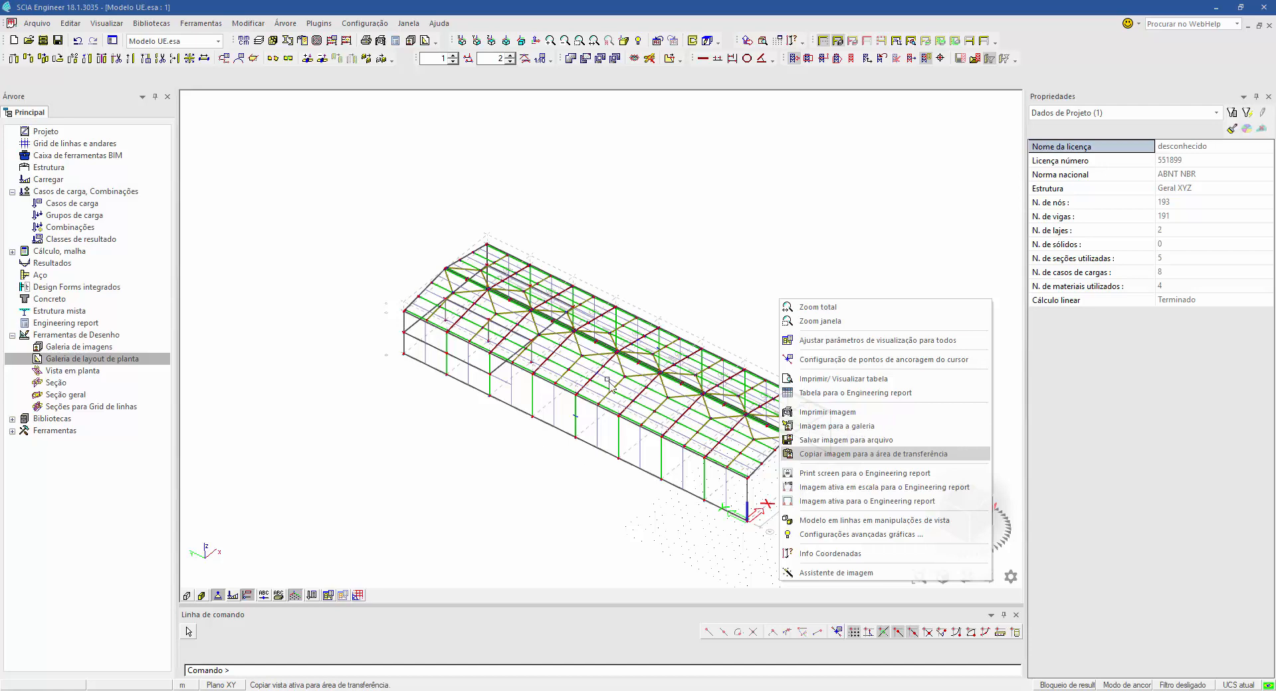
left_click(711, 273)
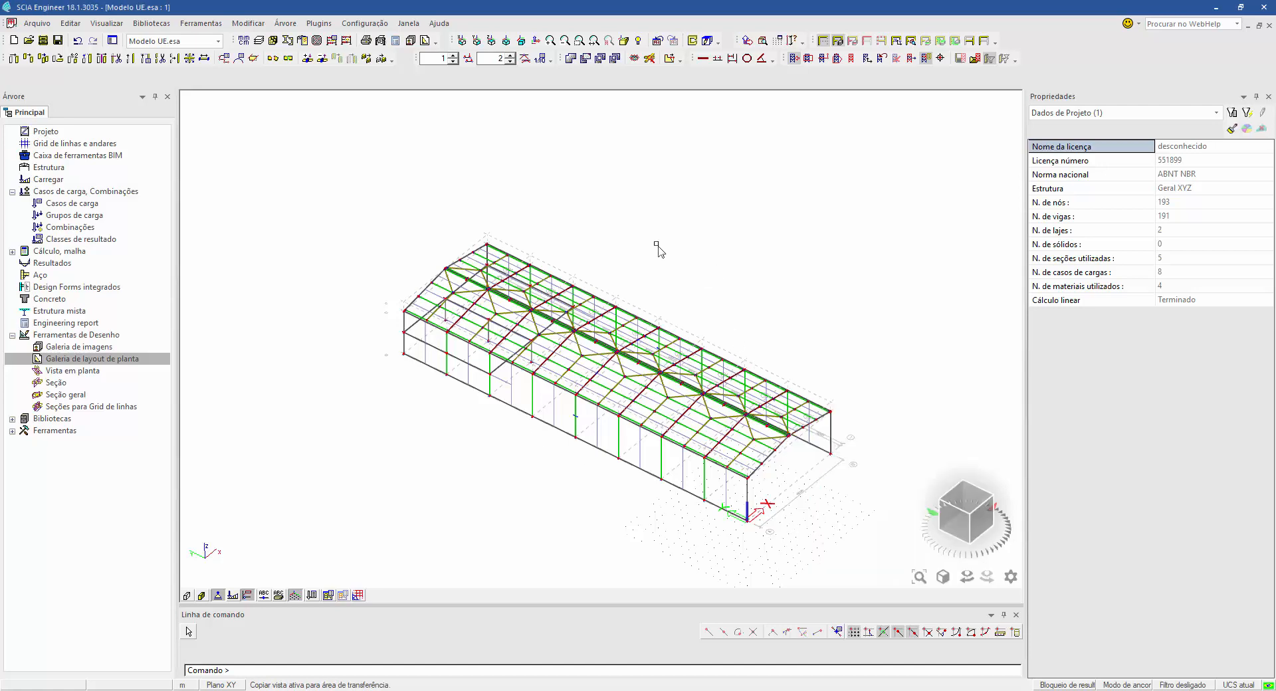
Step: Open the Engineering report Relatório_1 and insert a Quebra de página item after the Índice
double_click(66, 323)
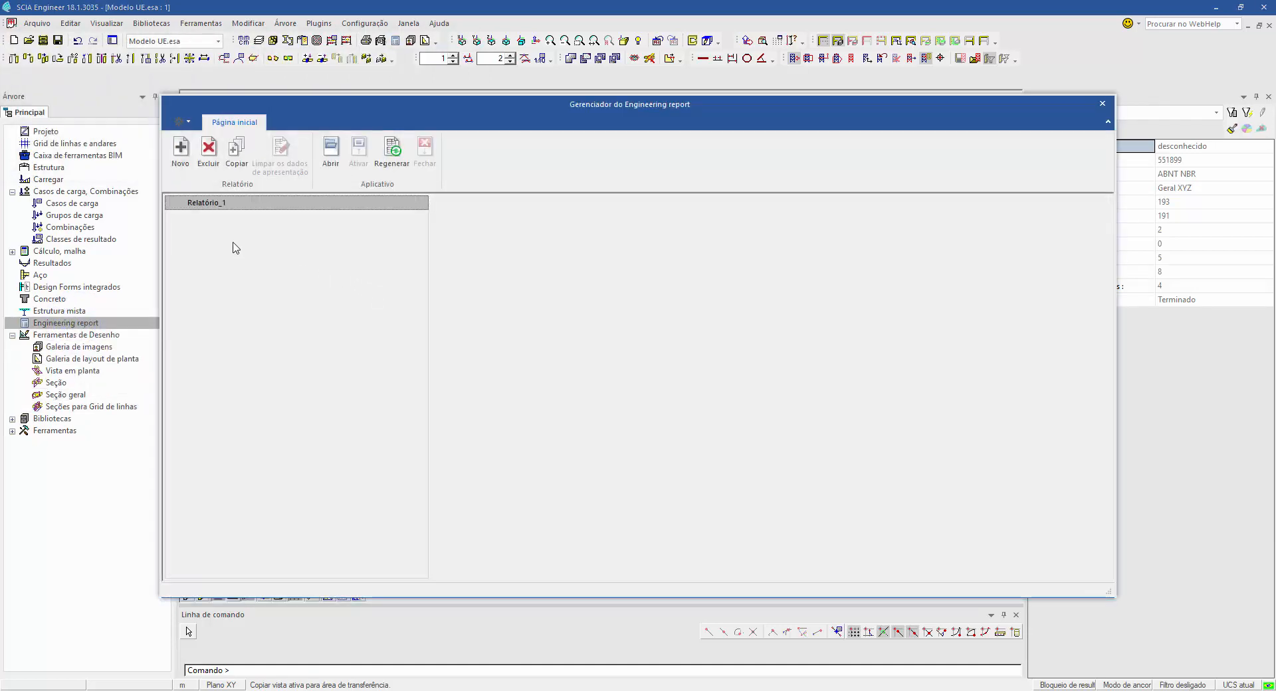
double_click(208, 206)
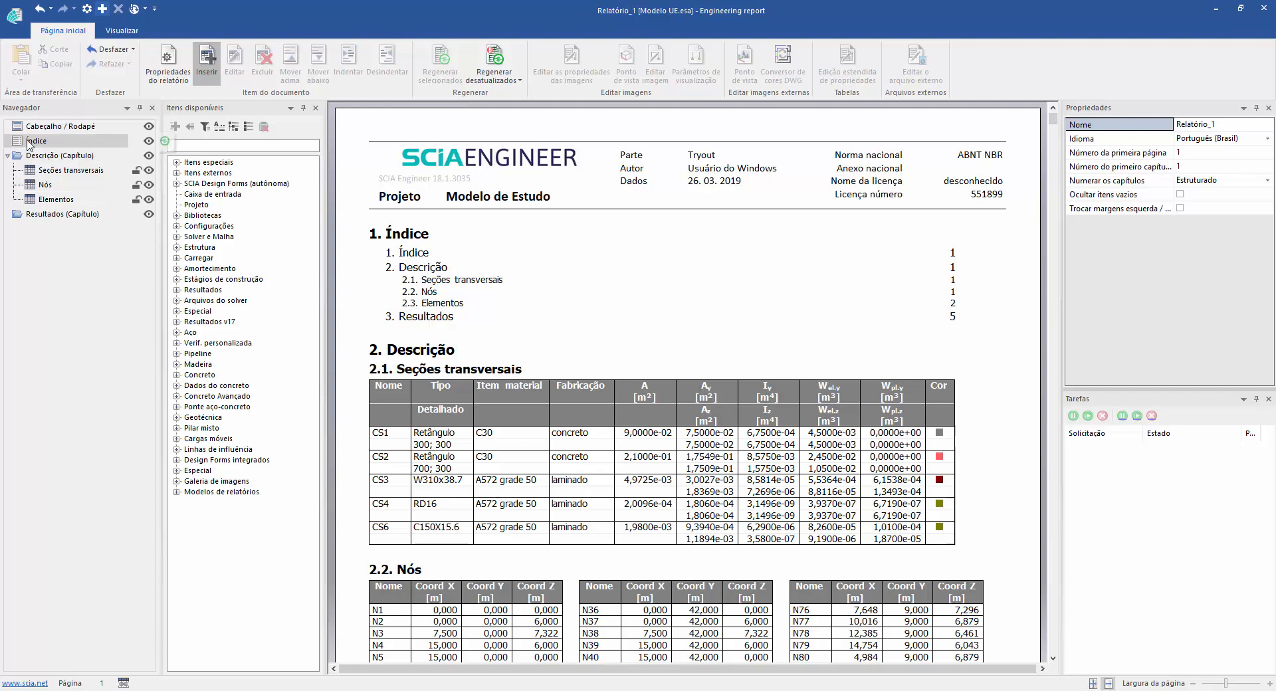
double_click(193, 163)
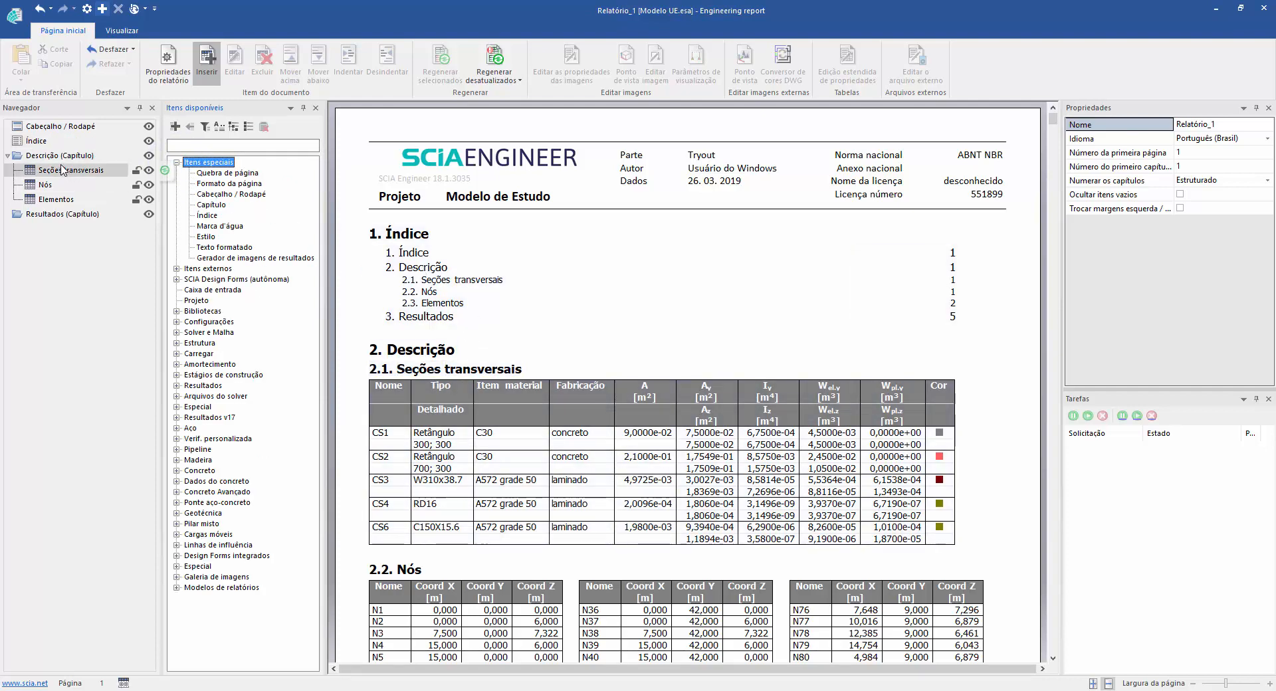
left_click(41, 140)
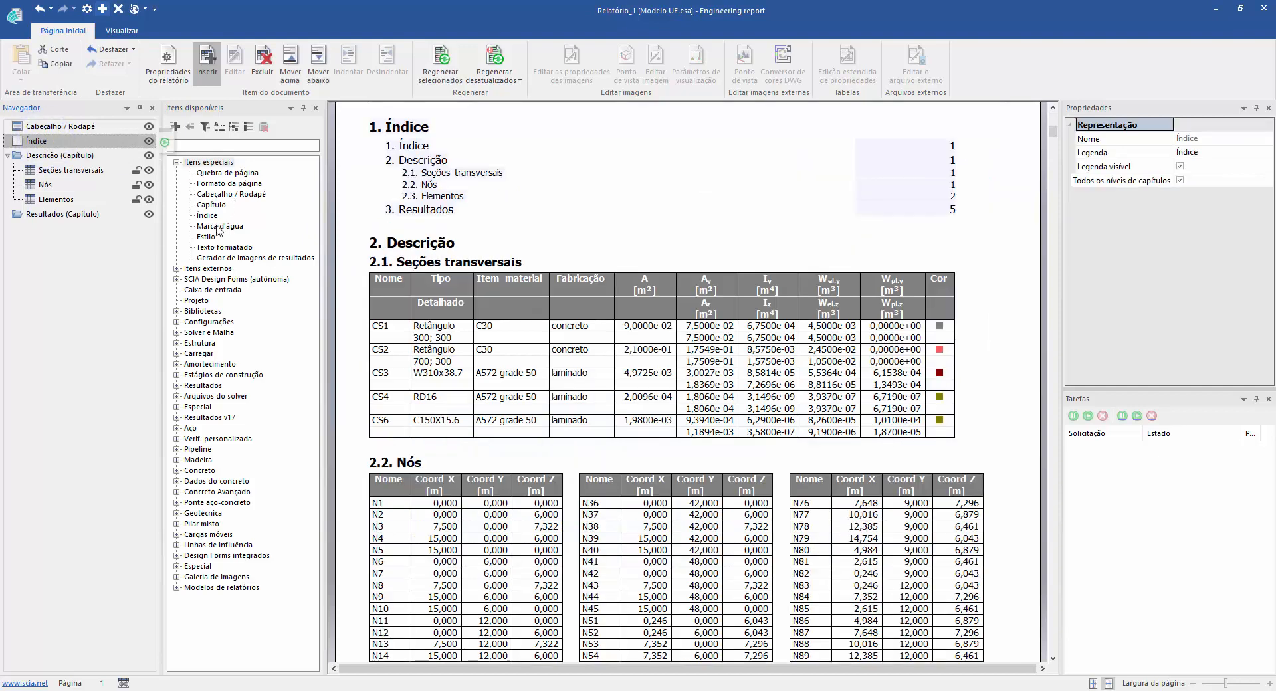
double_click(226, 174)
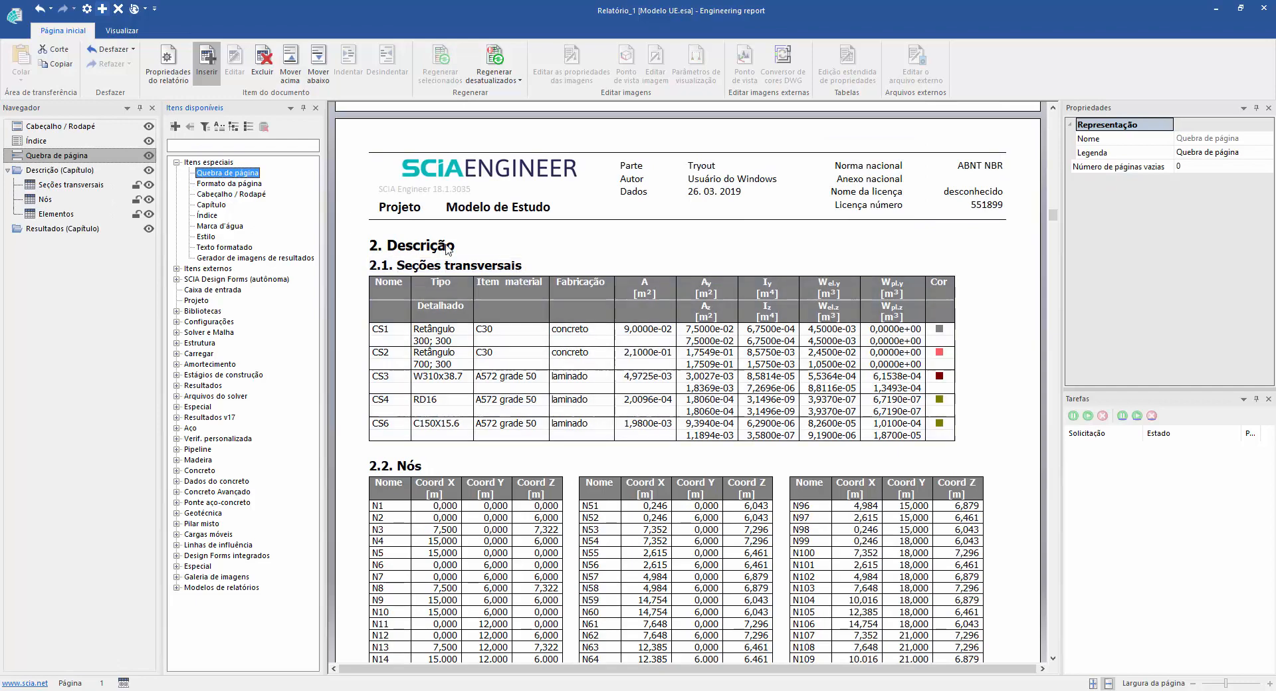
Step: Review the report's pagination and its Seções transversais, Nós and Elementos tables, and close the report and its manager
scroll(476, 231, "up", 10)
scroll(506, 238, "down", 12)
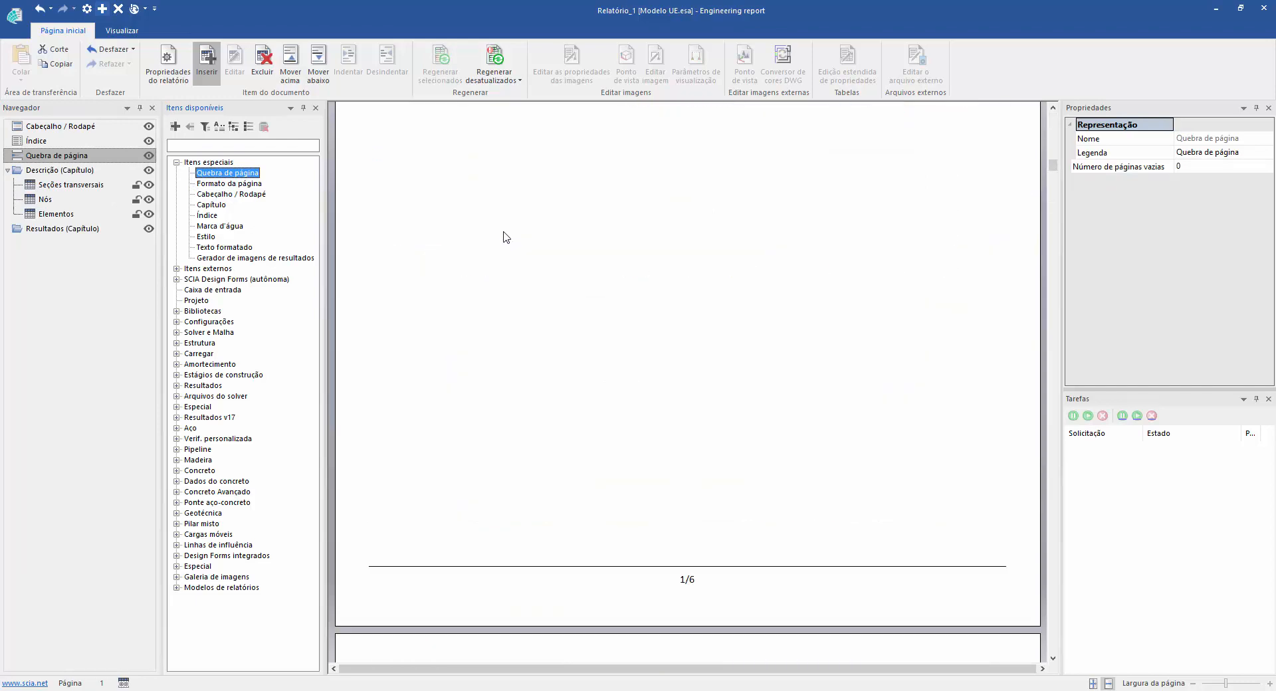
scroll(465, 266, "up", 5)
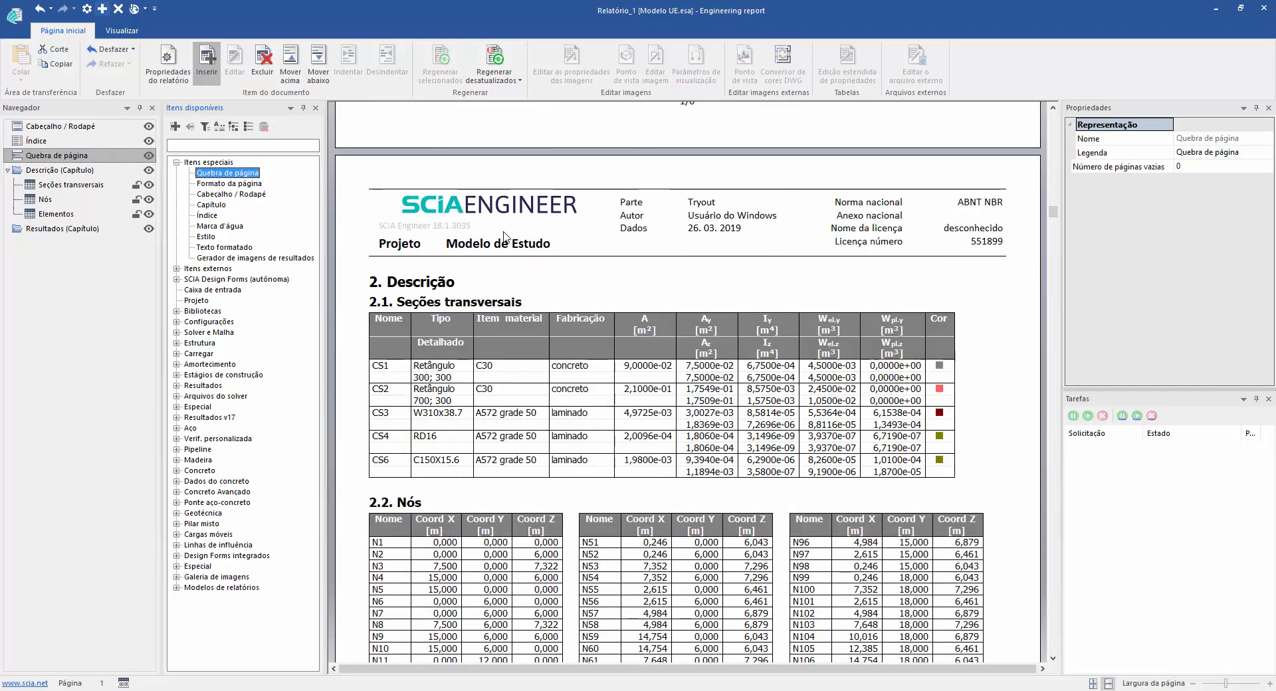
scroll(399, 362, "down", 6)
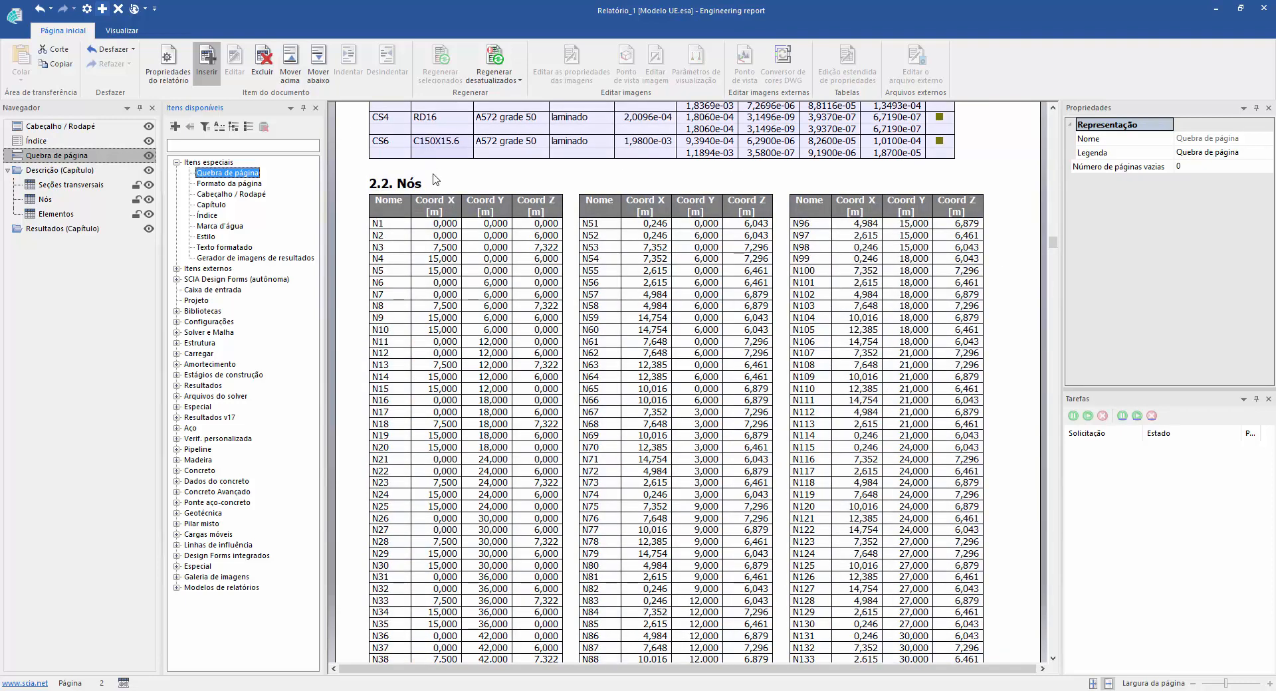
scroll(420, 274, "down", 4)
scroll(420, 273, "down", 8)
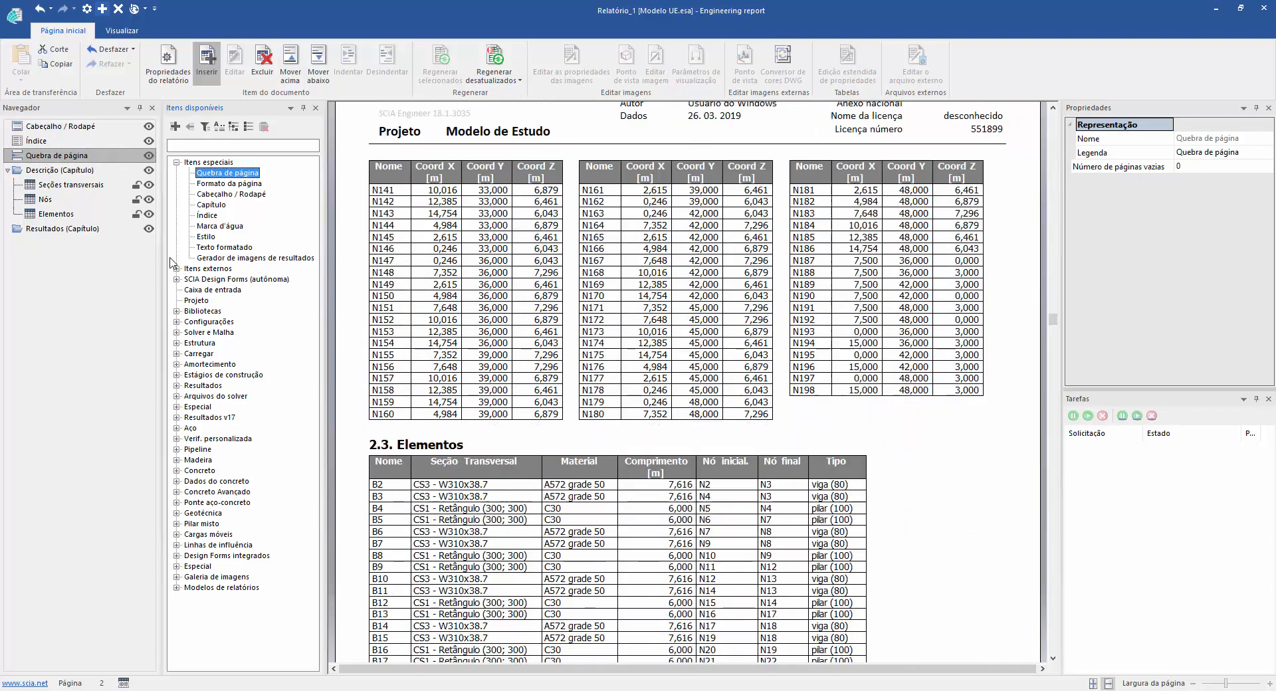
key("alt+F4")
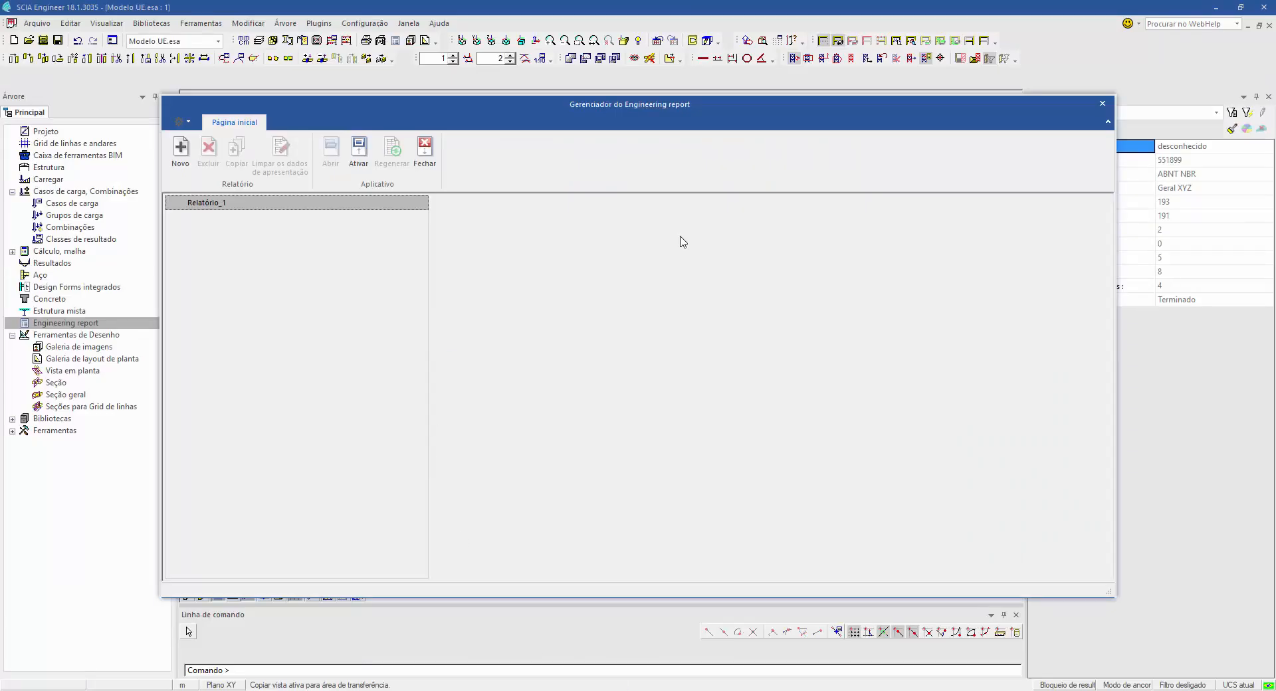
left_click(1102, 104)
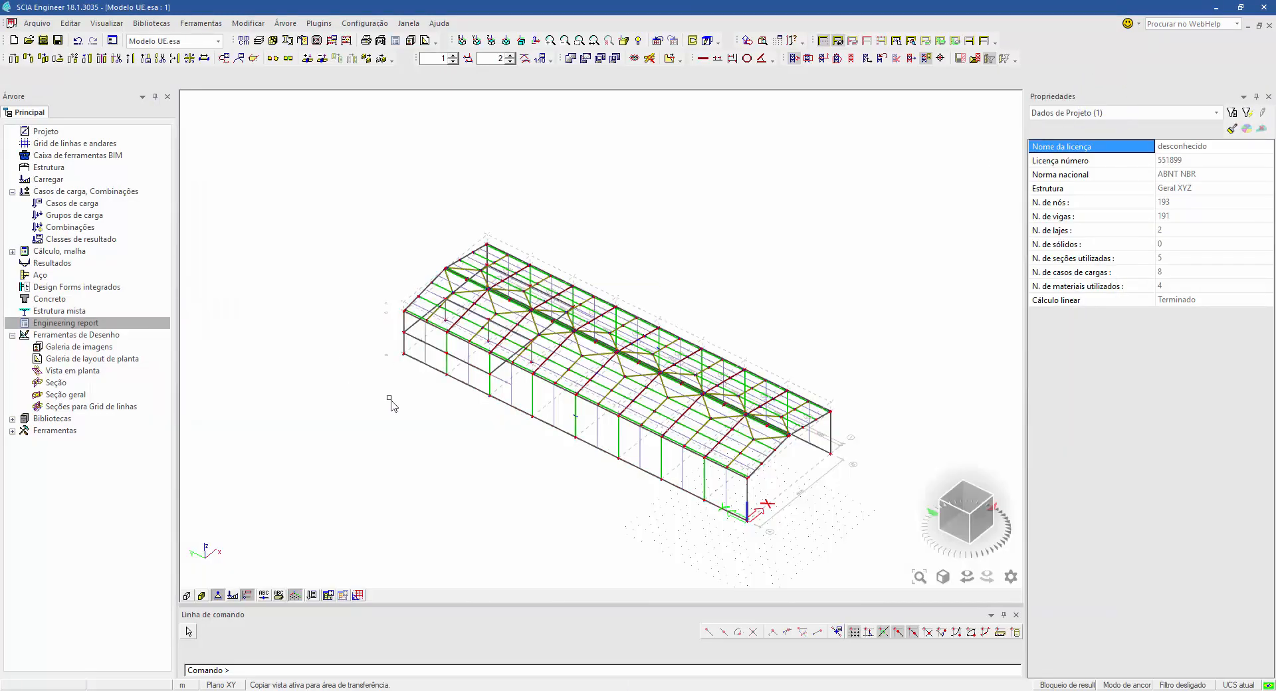
Step: Frame the whole 3D structure and display it with member volumes and shaded surfaces
scroll(426, 422, "up", 3)
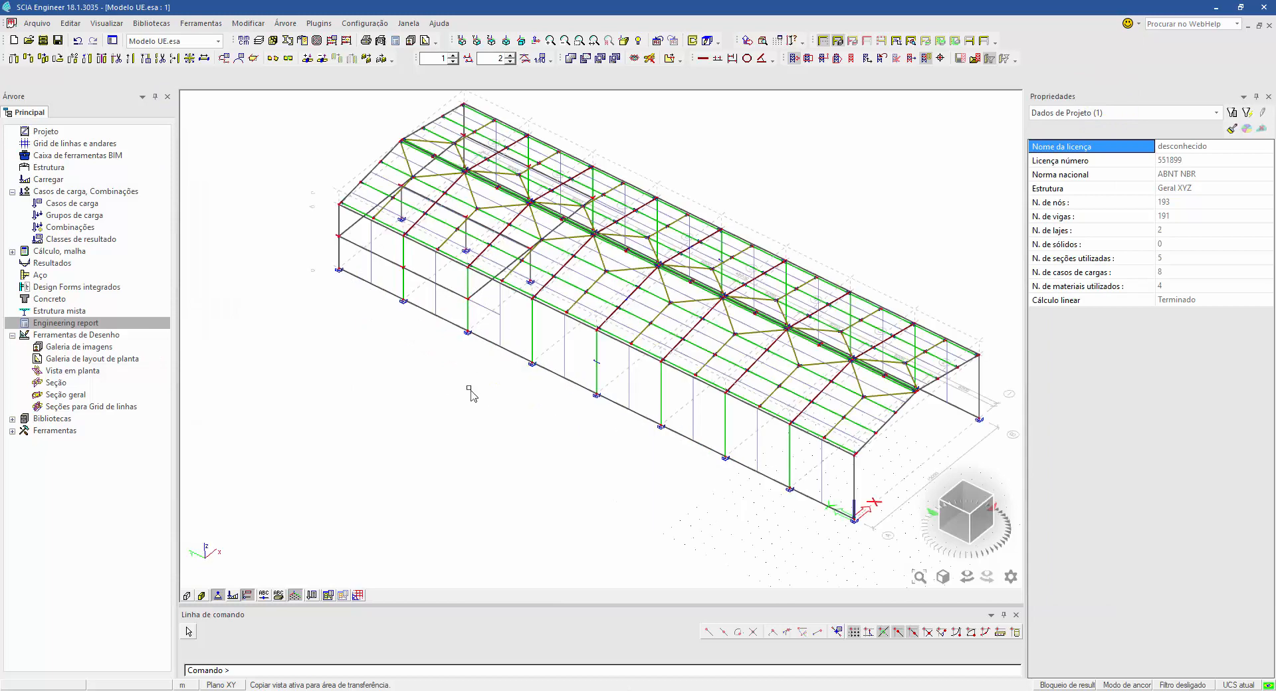
middle_click_drag(433, 418, 406, 431)
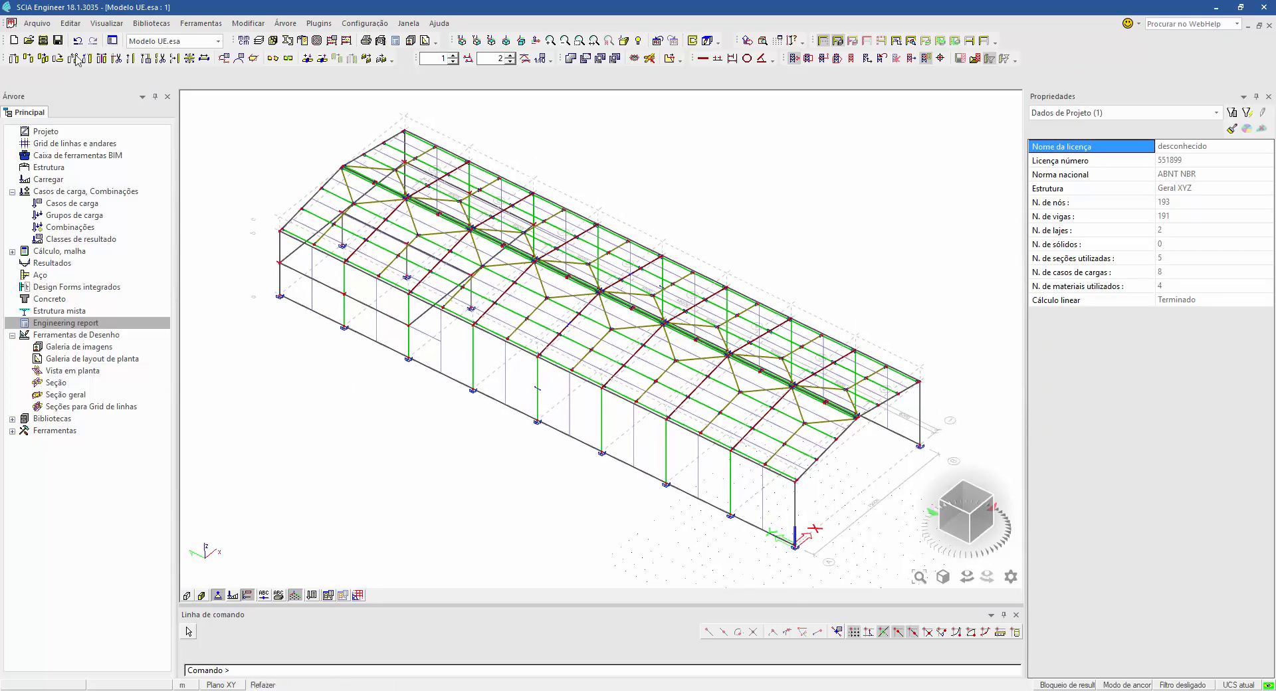
right_click(709, 196)
left_click(681, 186)
left_click(201, 595)
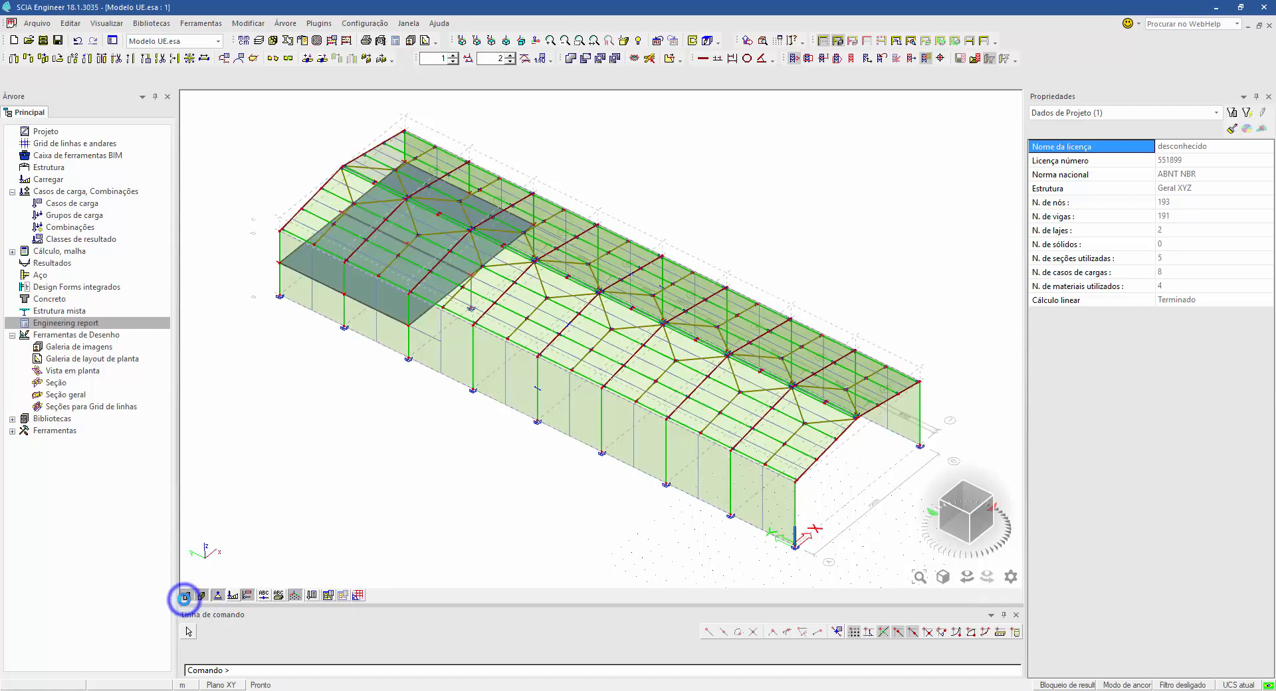
left_click(186, 594)
Step: Insert the active view image into the selected Engineering report with its default settings, and return the model to line display
right_click(904, 219)
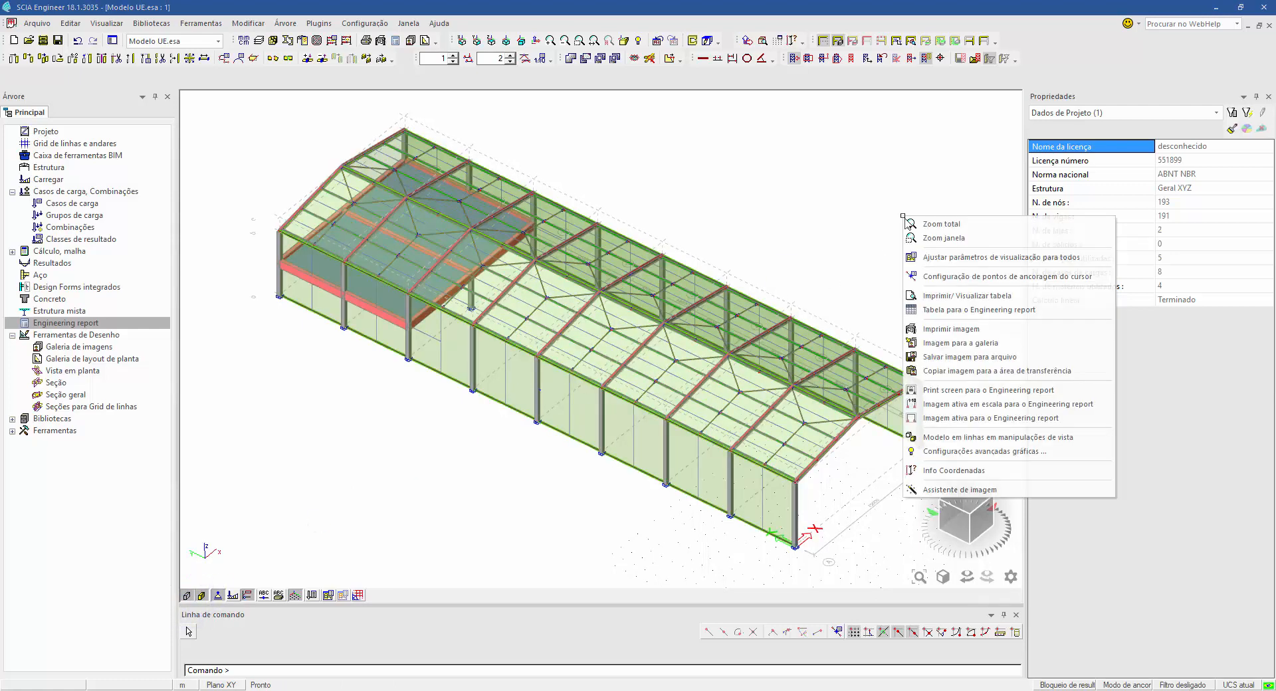
left_click(943, 418)
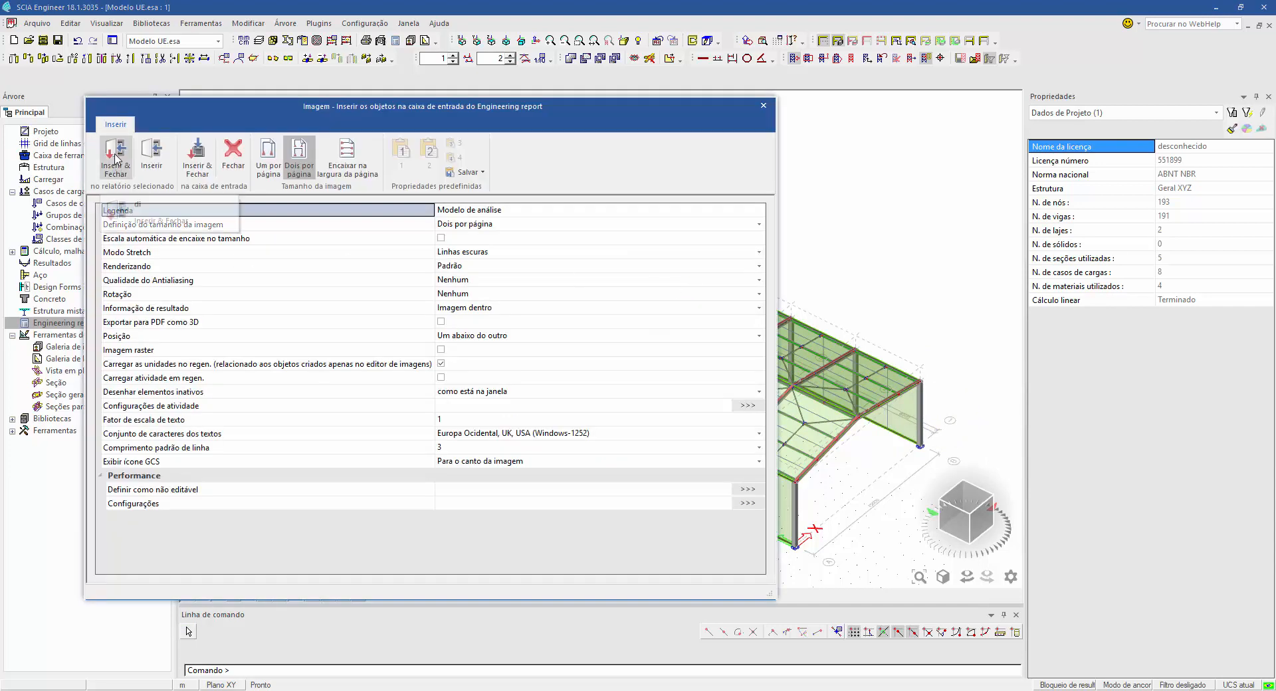
left_click(115, 155)
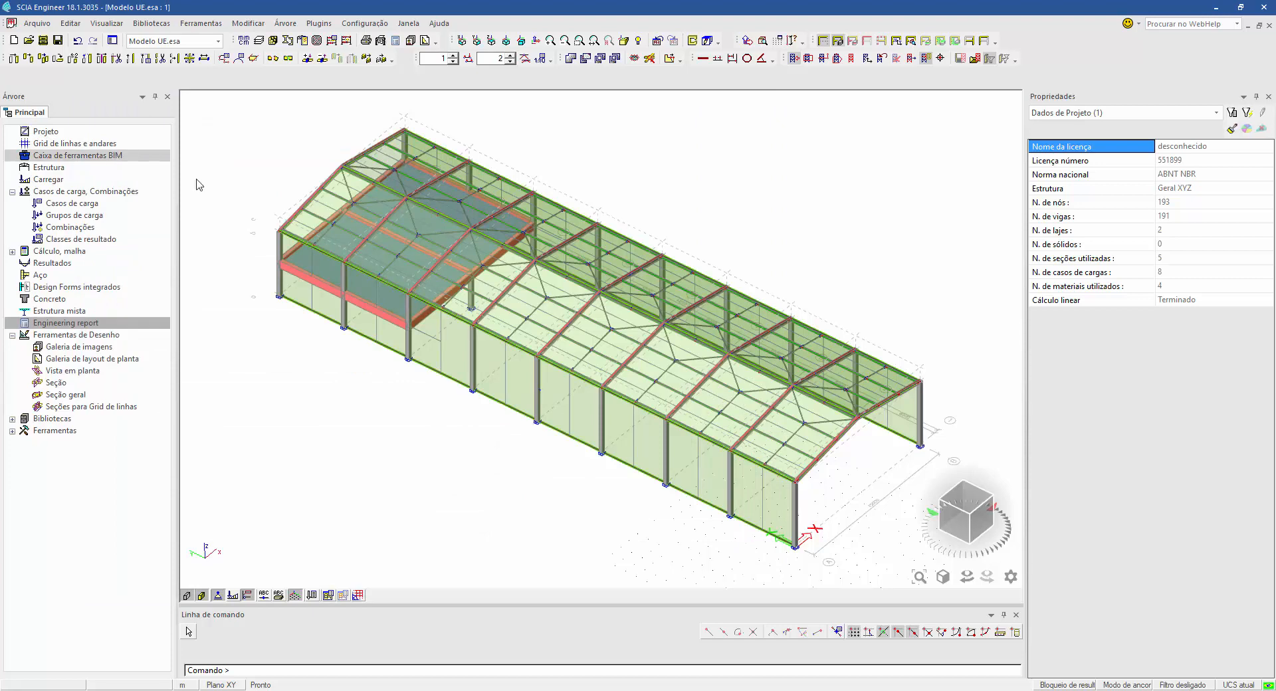
left_click(202, 594)
left_click(187, 595)
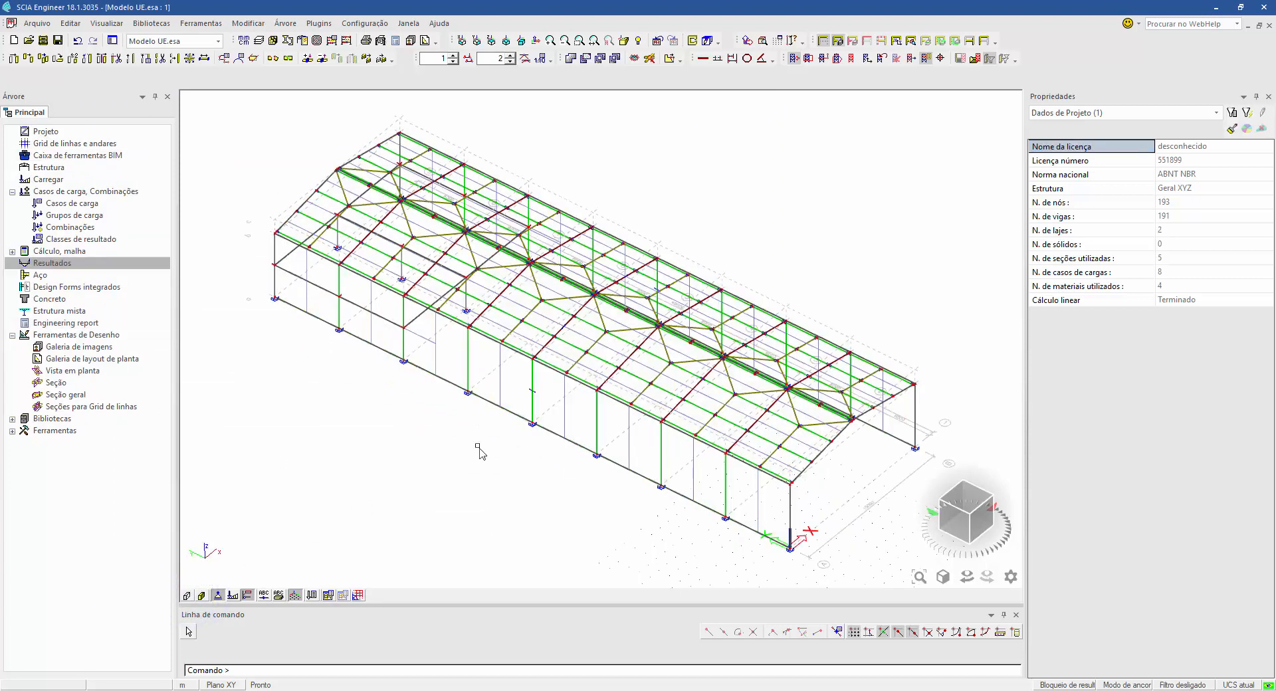
Step: Insert the active line-display view of the whole structure as an image into the selected Engineering report with the default settings
right_click(480, 435)
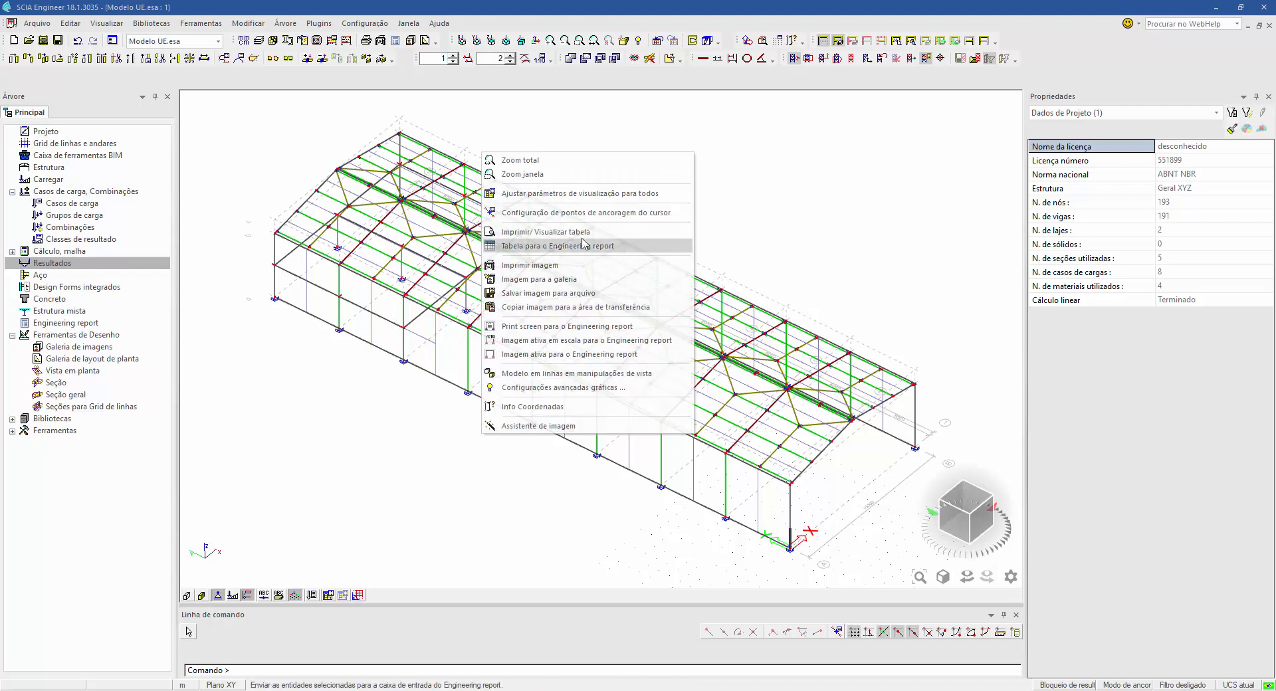
left_click(535, 340)
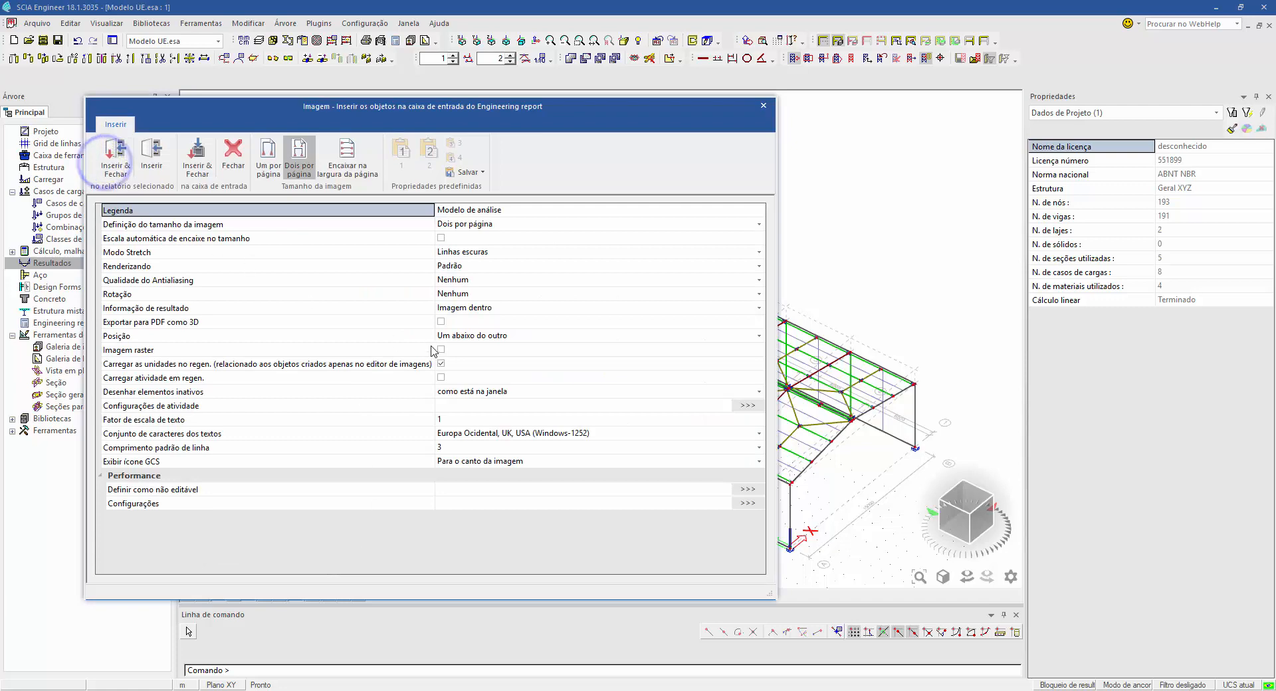
left_click(116, 153)
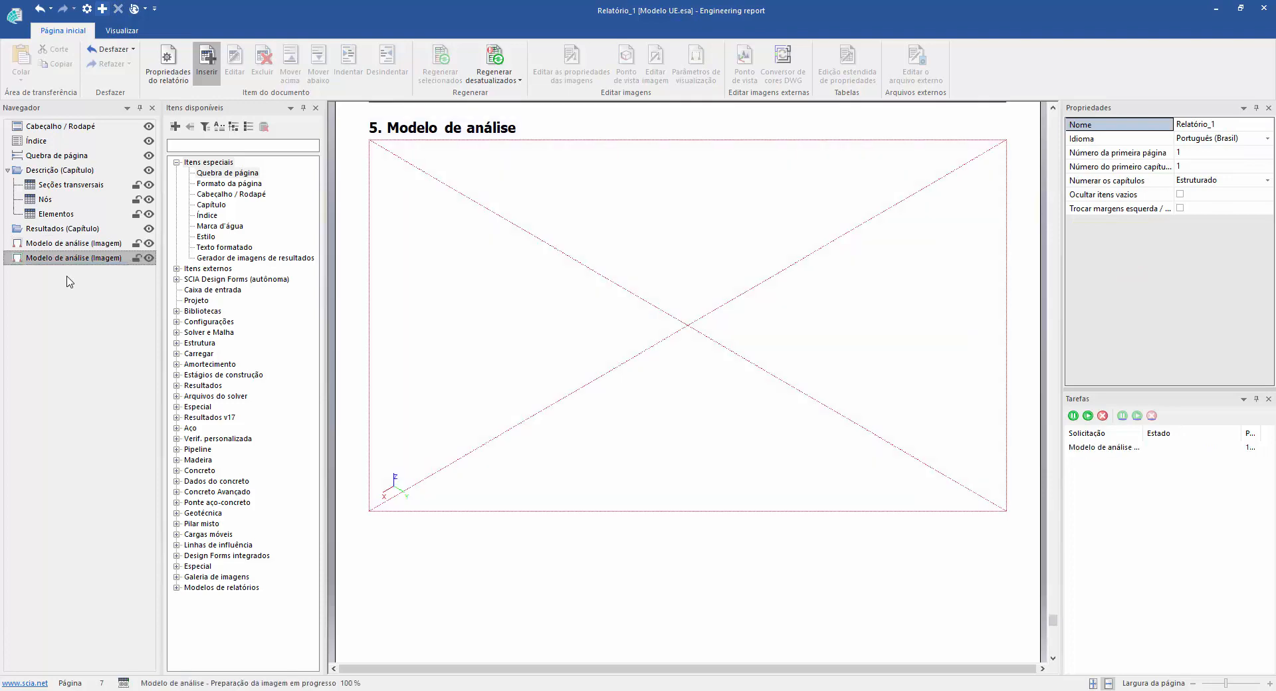
Step: Move the first Modelo de análise image up and indent it into the Descrição chapter below Elementos, and check its placement
left_click(67, 243)
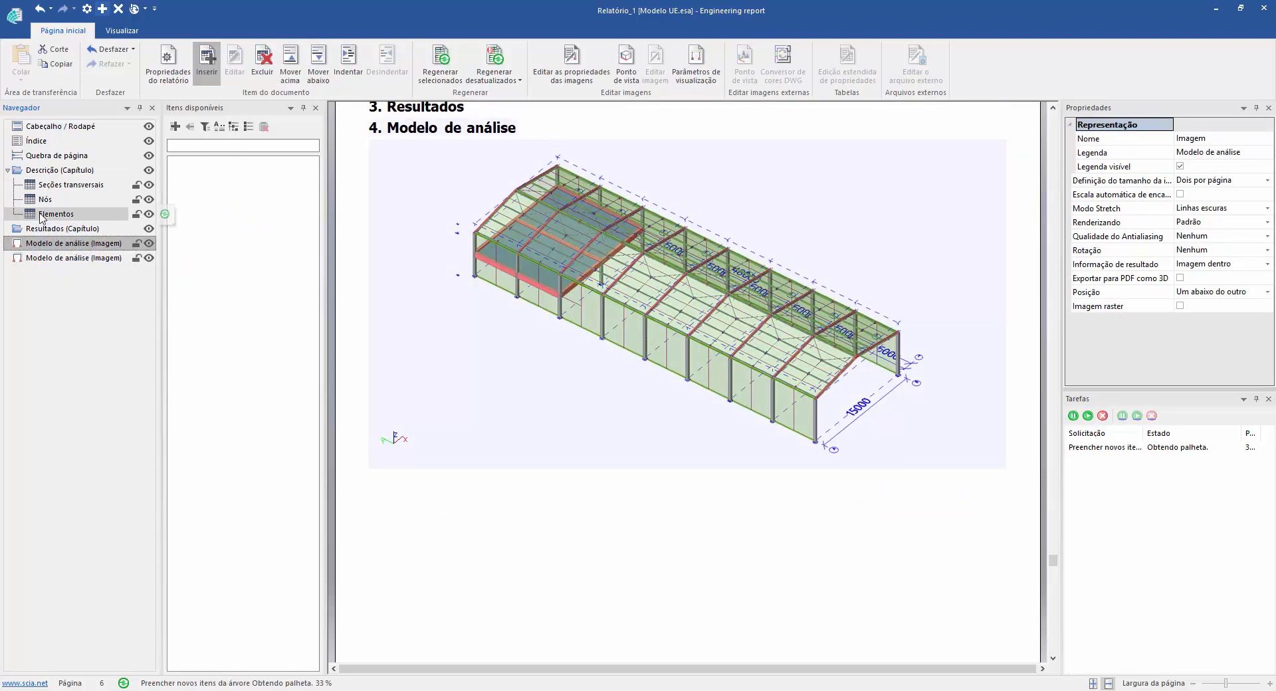
left_click(287, 65)
left_click(345, 64)
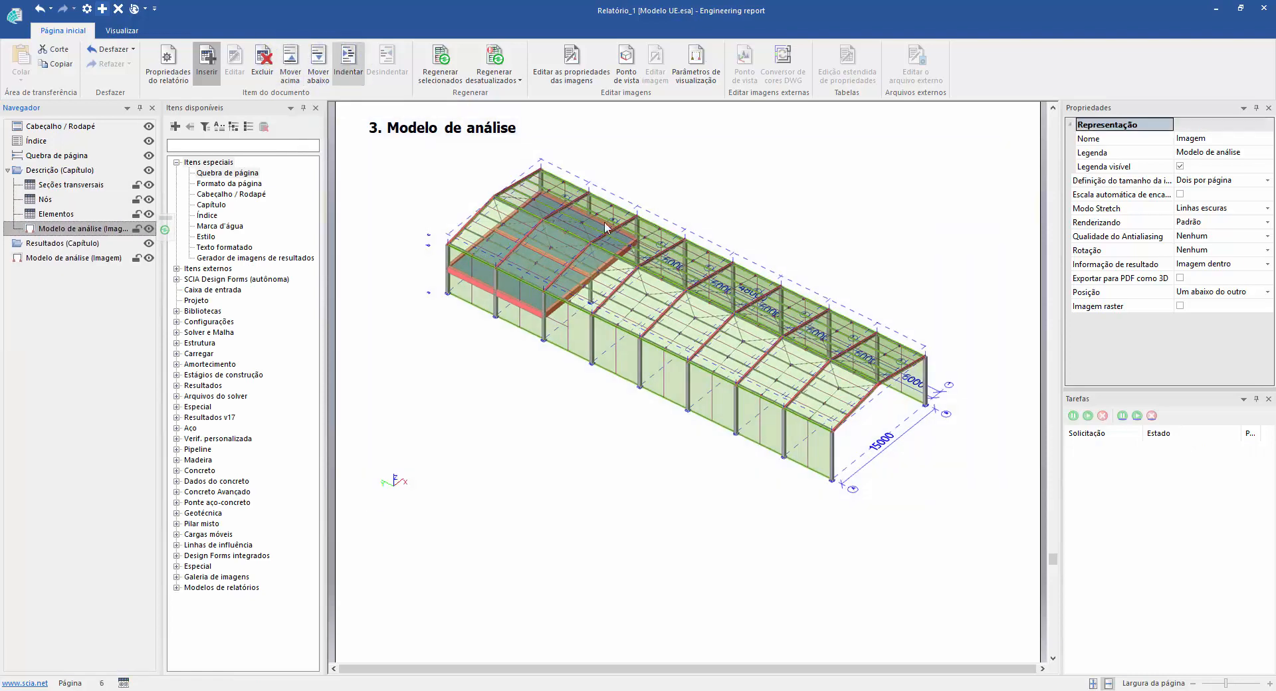
scroll(601, 253, "up", 6)
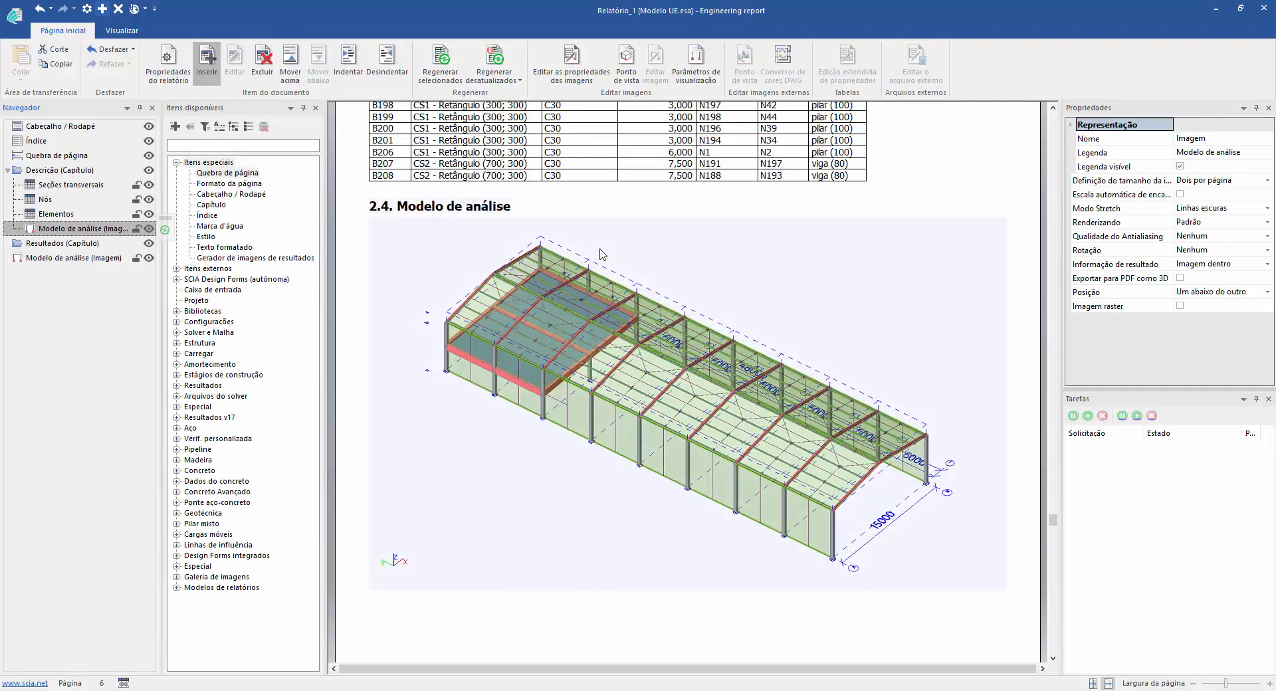
scroll(602, 254, "down", 10)
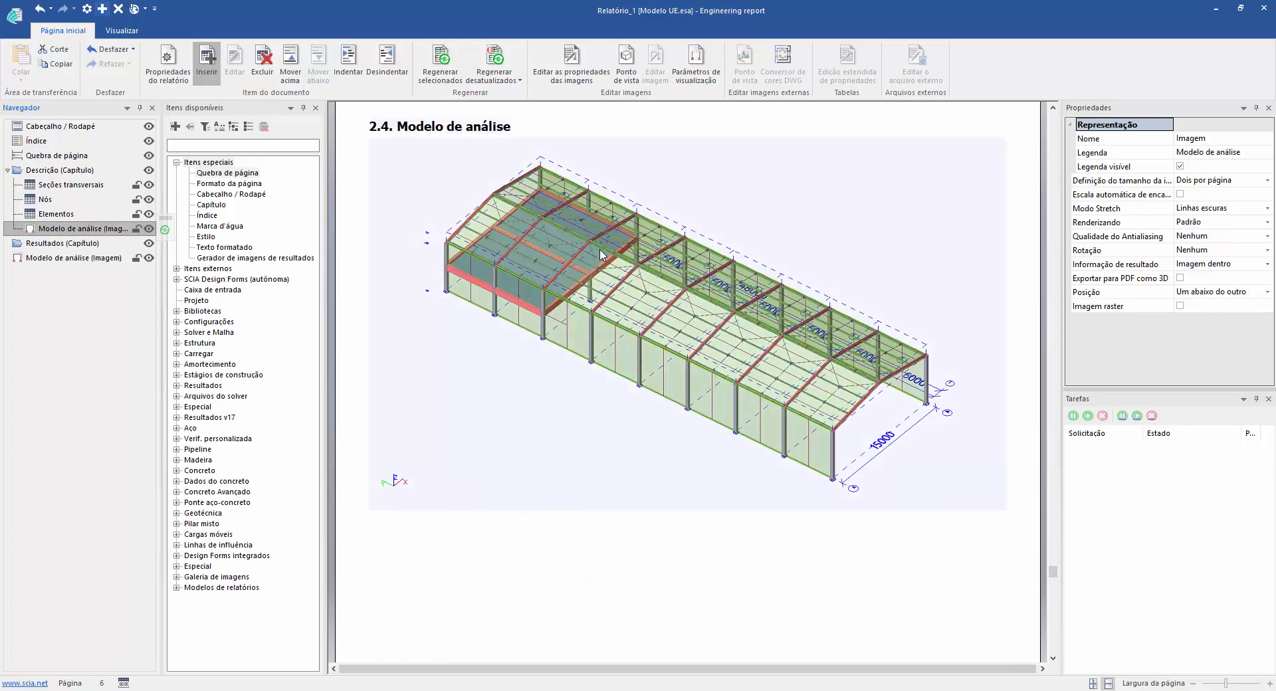
scroll(598, 292, "down", 5)
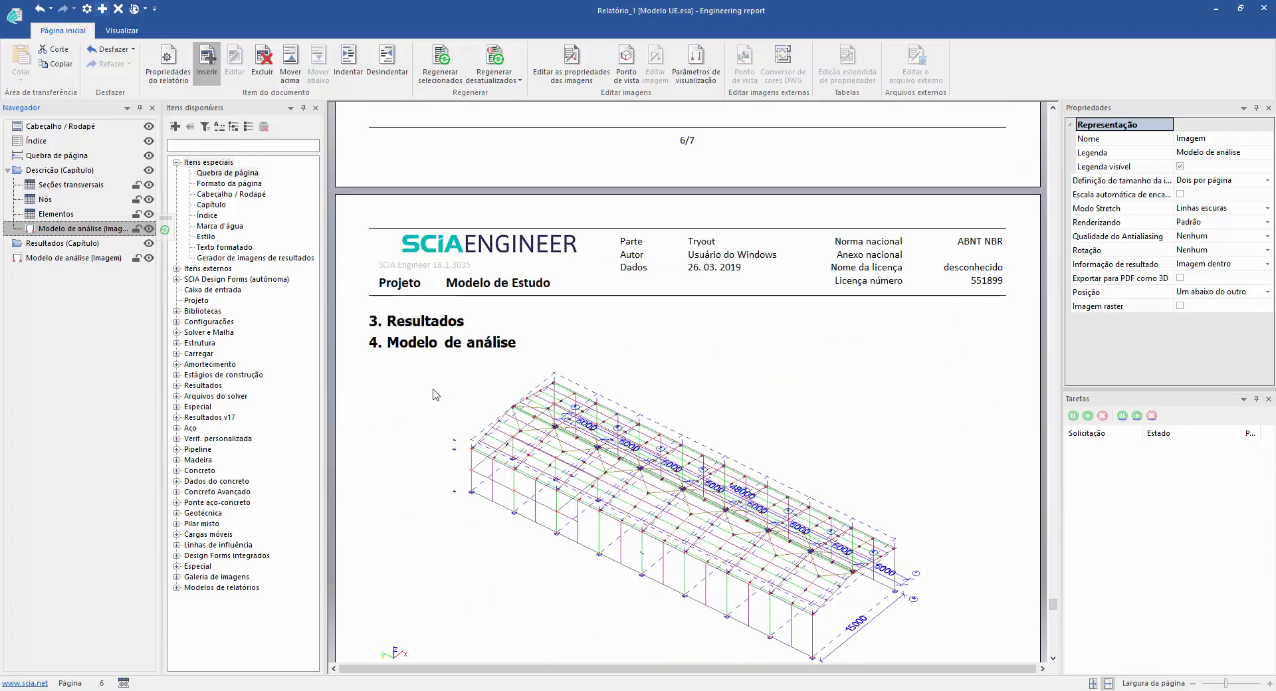
Step: Add the Casos de carregamento table from Configurações after the Resultados chapter and indent it into that chapter
left_click(51, 258)
left_click(58, 243)
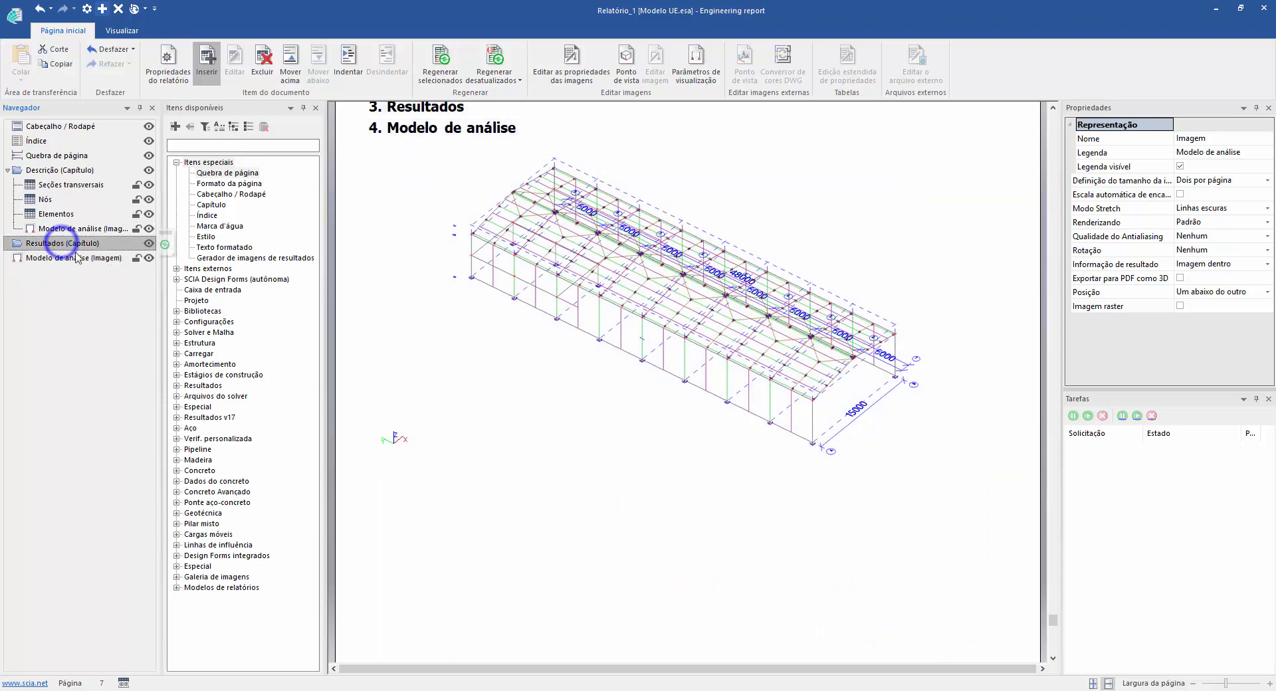
left_click(176, 311)
left_click(177, 311)
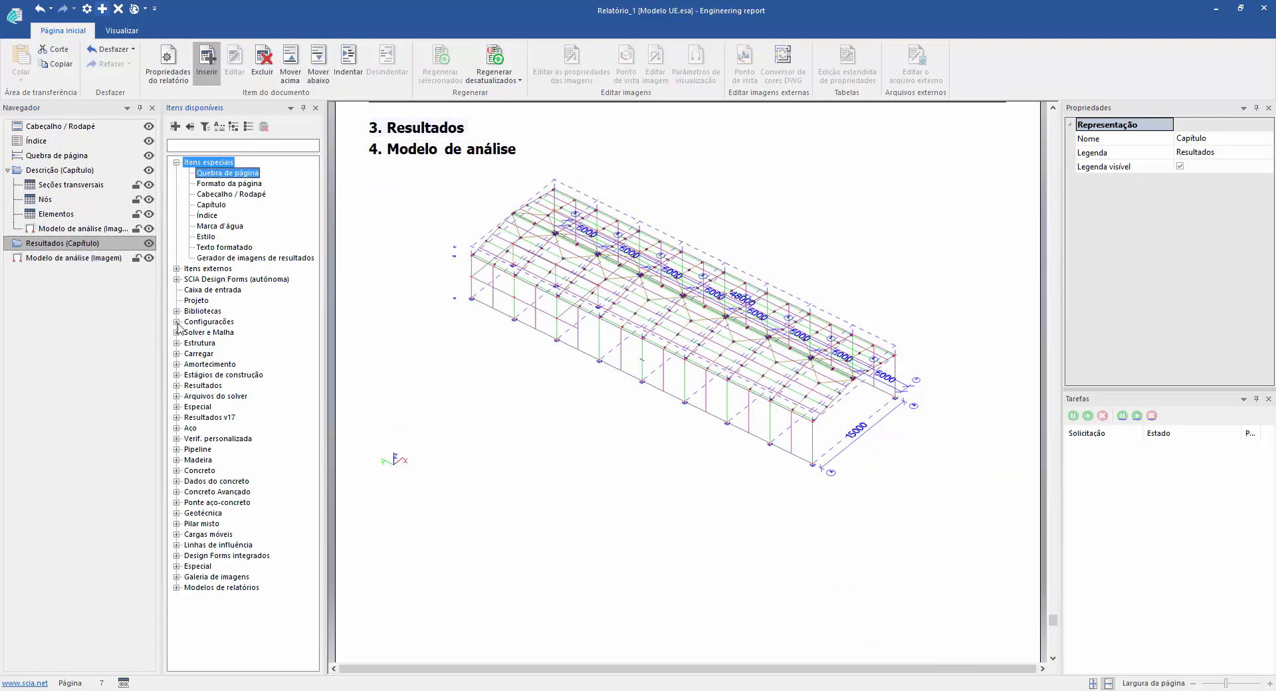
left_click(177, 322)
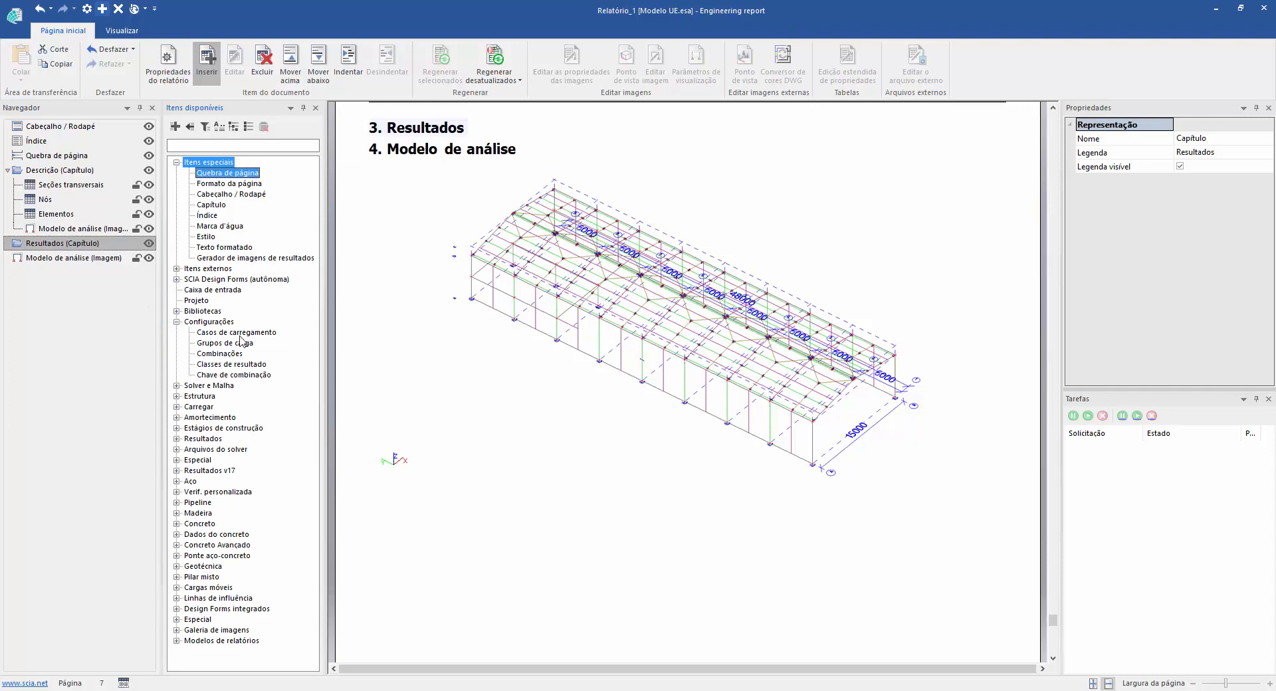
double_click(244, 333)
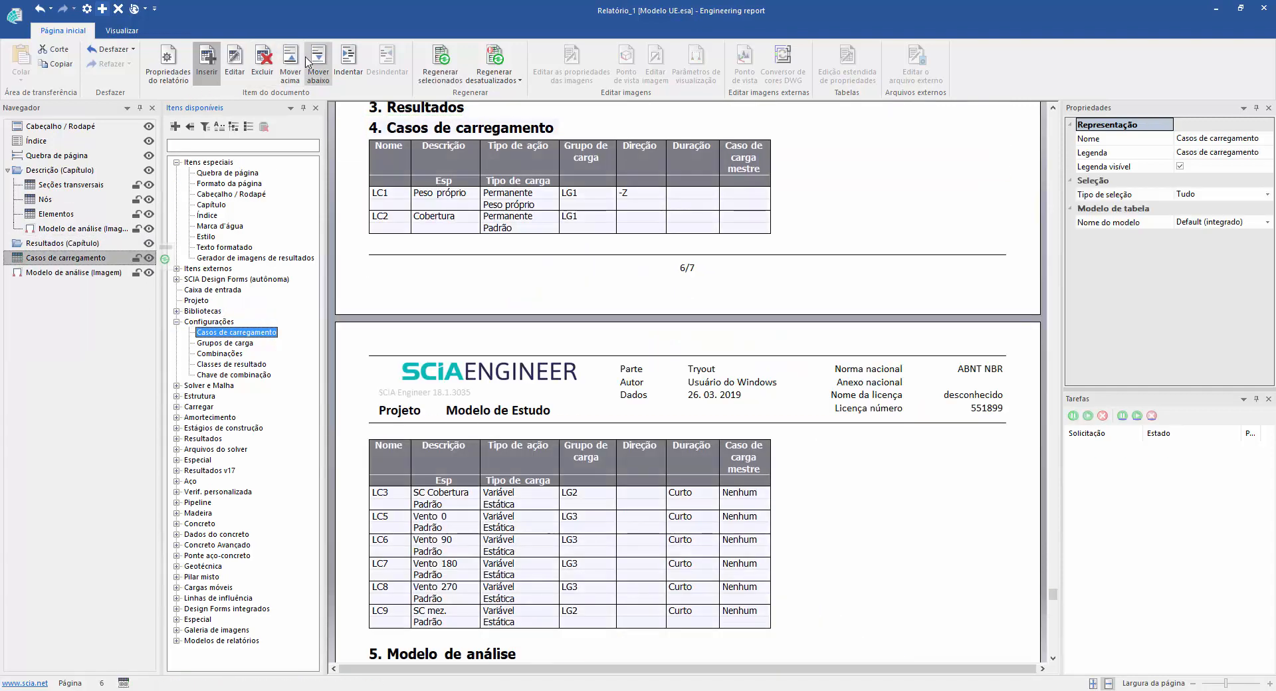
left_click(340, 58)
Step: Nest the remaining Modelo de análise image under Casos de carregamento and regenerate the outdated report items
left_click(88, 272)
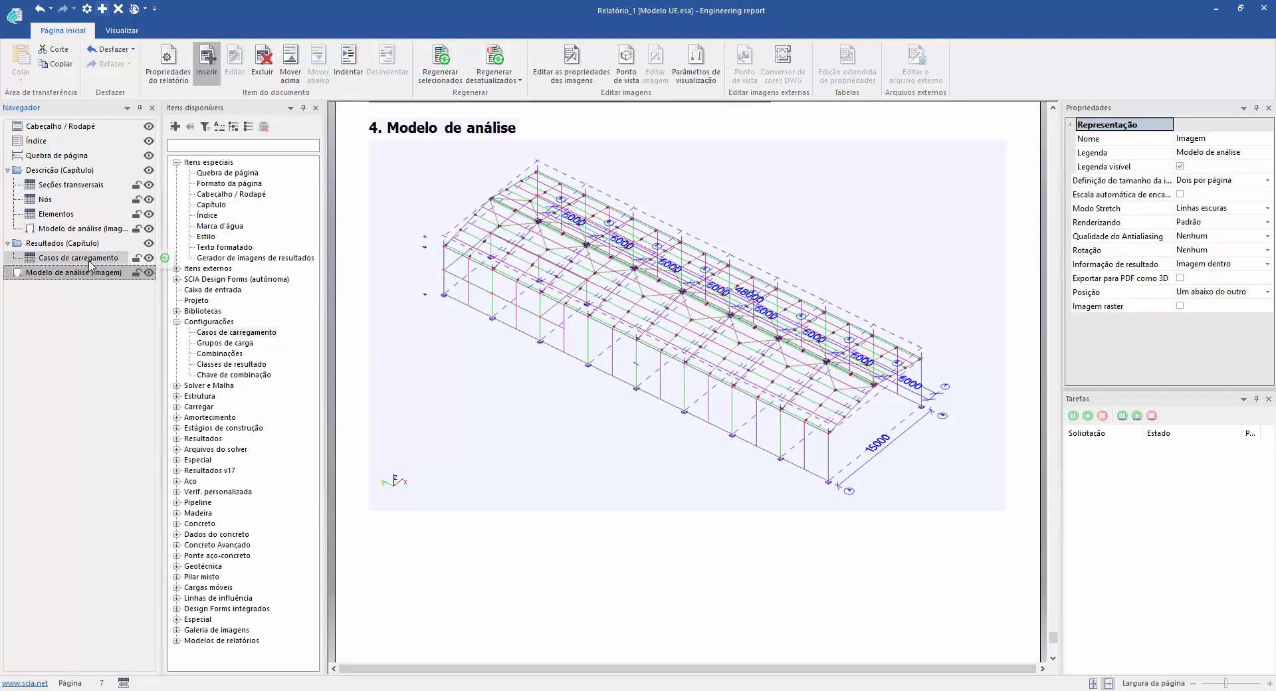
left_click(342, 60)
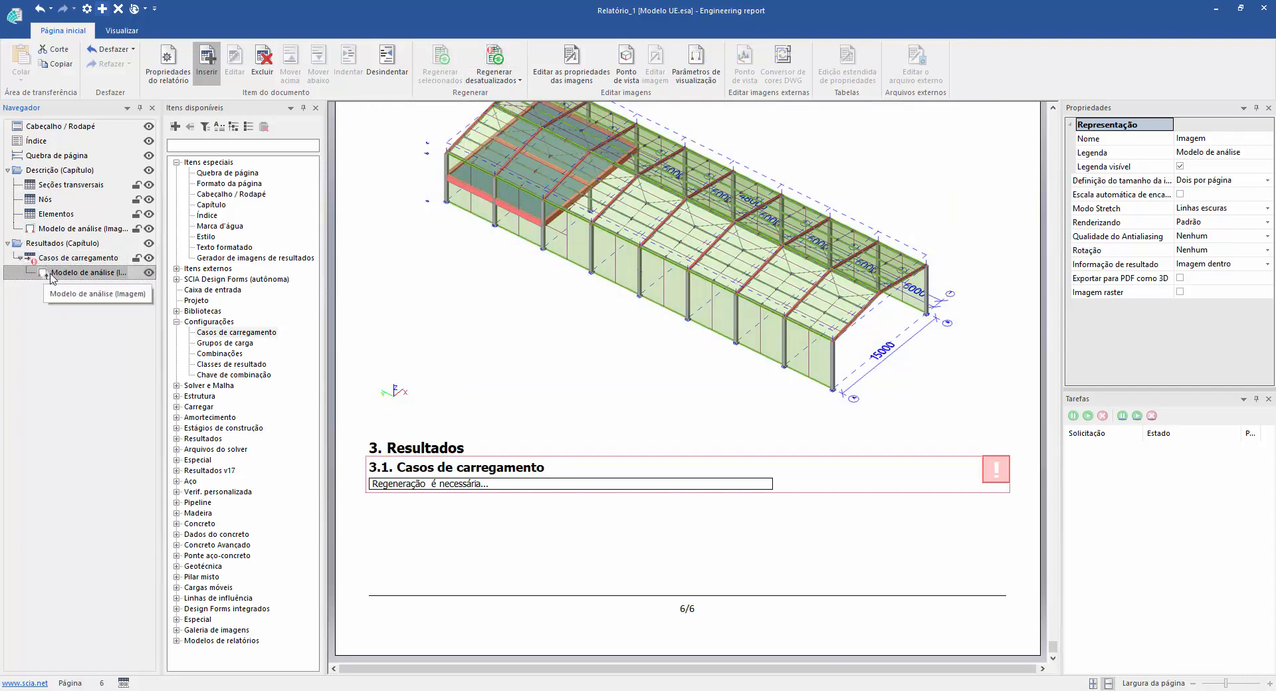
left_click(495, 57)
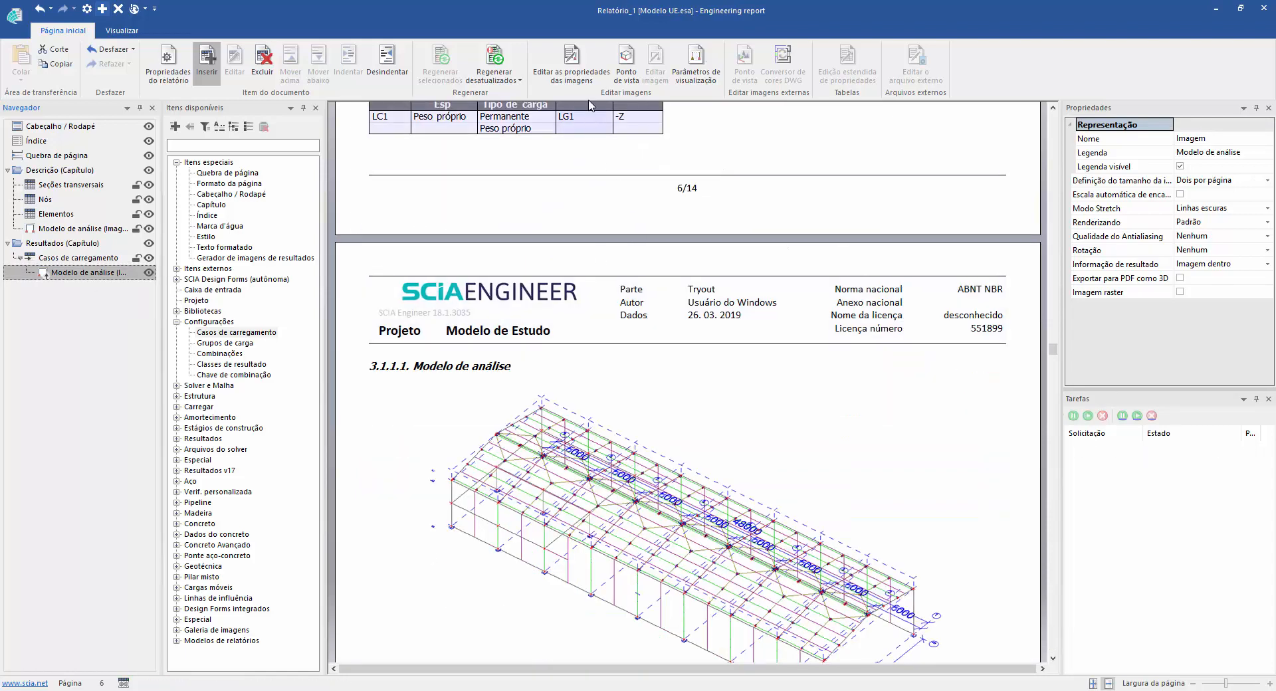
Step: Turn on load display in the nested image's Cargas/massas view parameters and regenerate the outdated report items
left_click(691, 69)
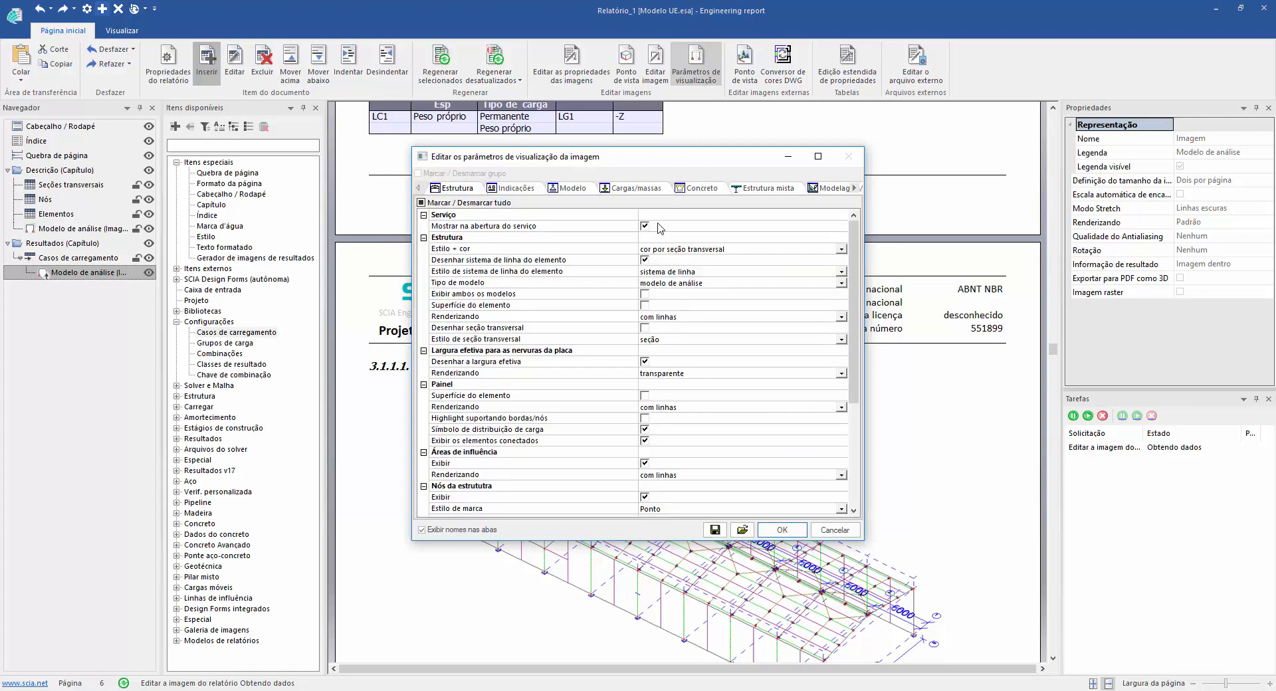
left_click(638, 189)
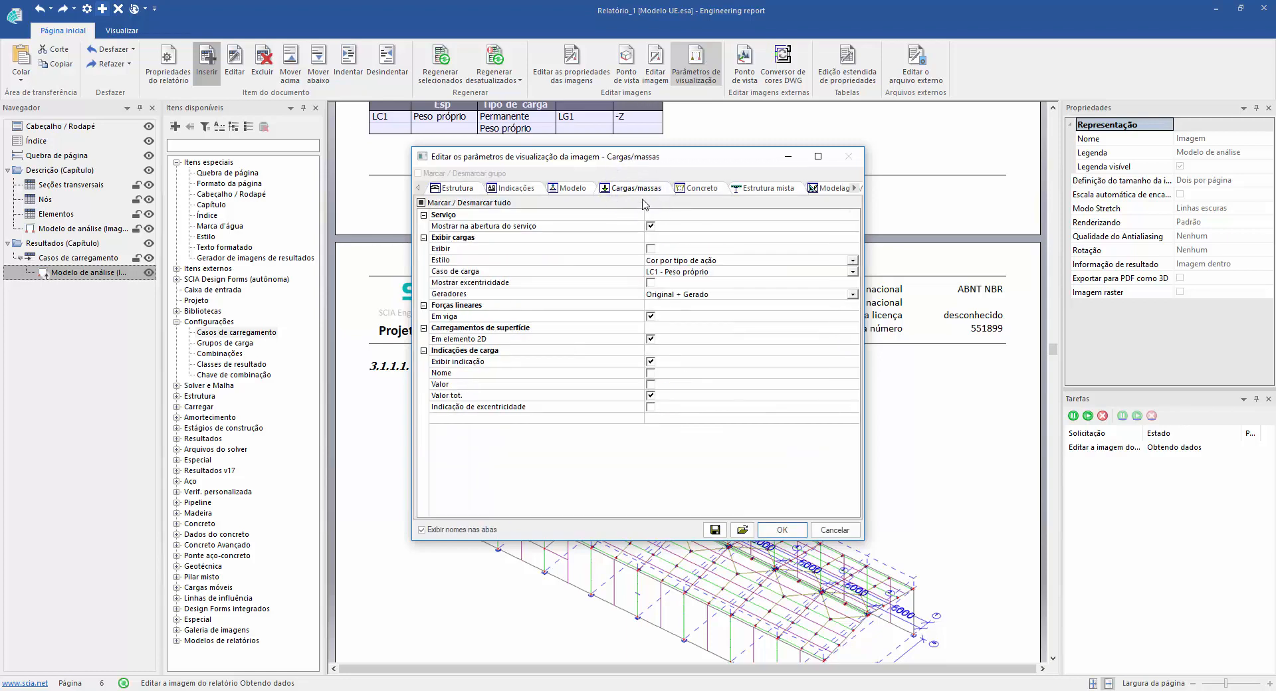
left_click(651, 248)
left_click(651, 248)
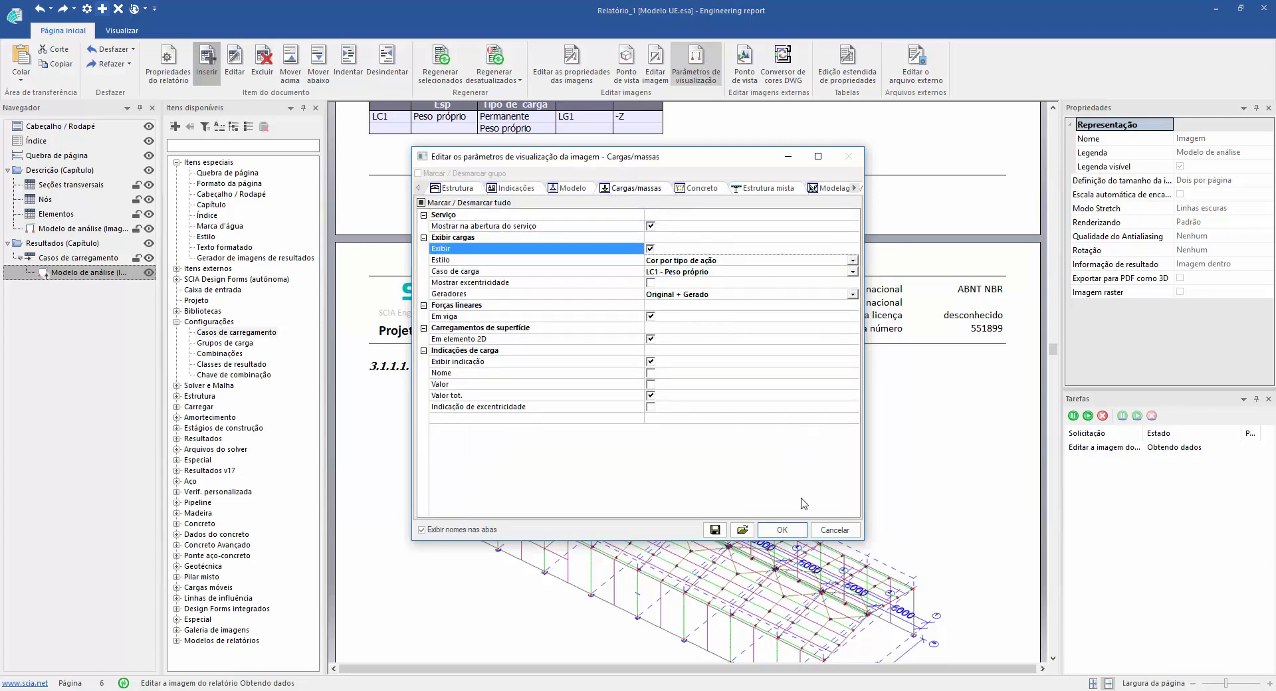
left_click(783, 529)
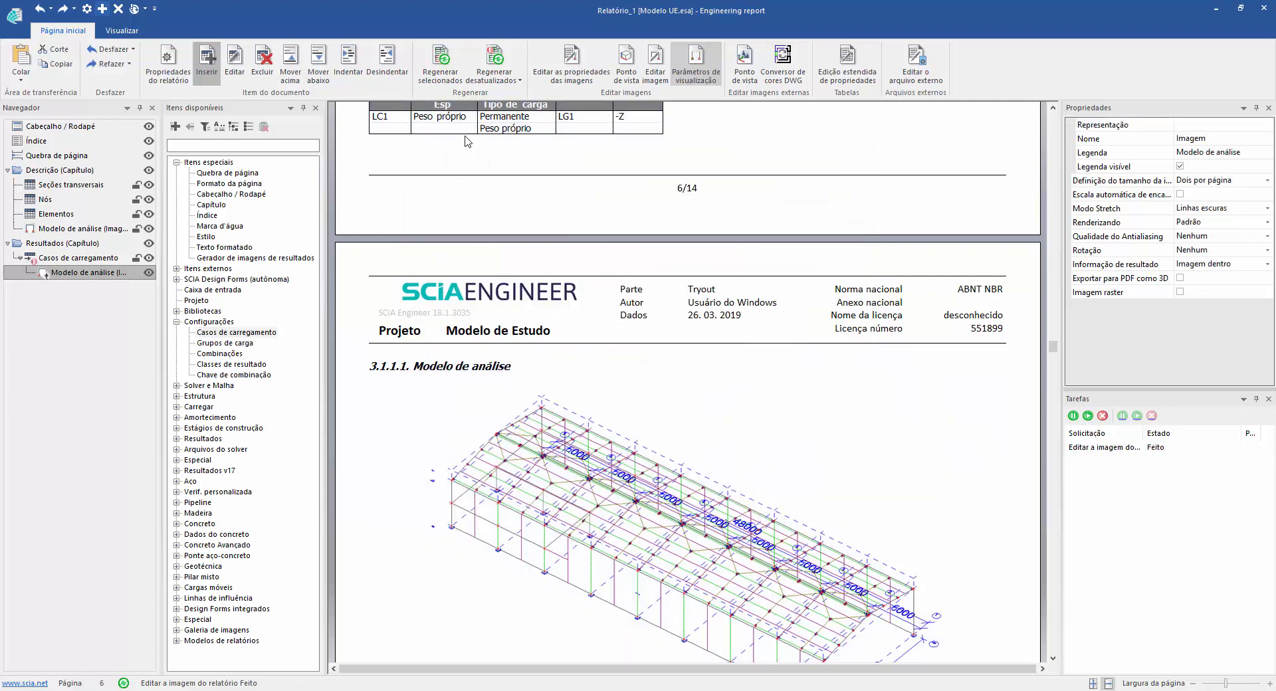
left_click(494, 59)
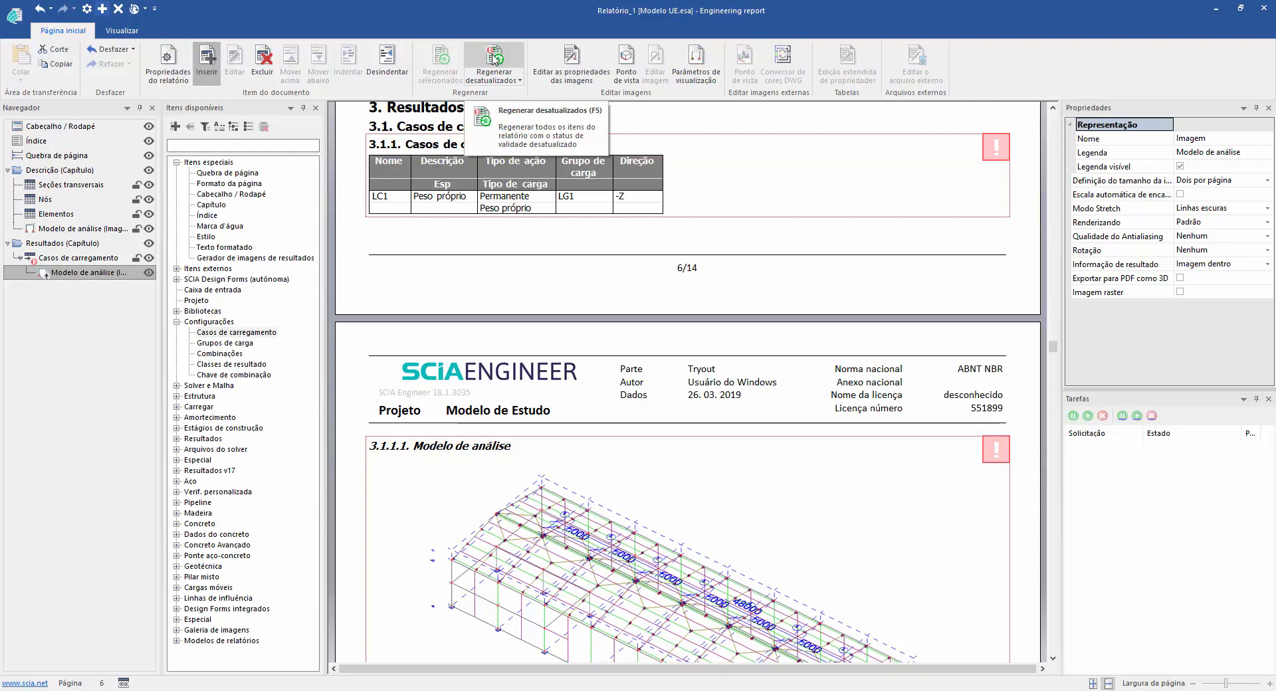
left_click(494, 58)
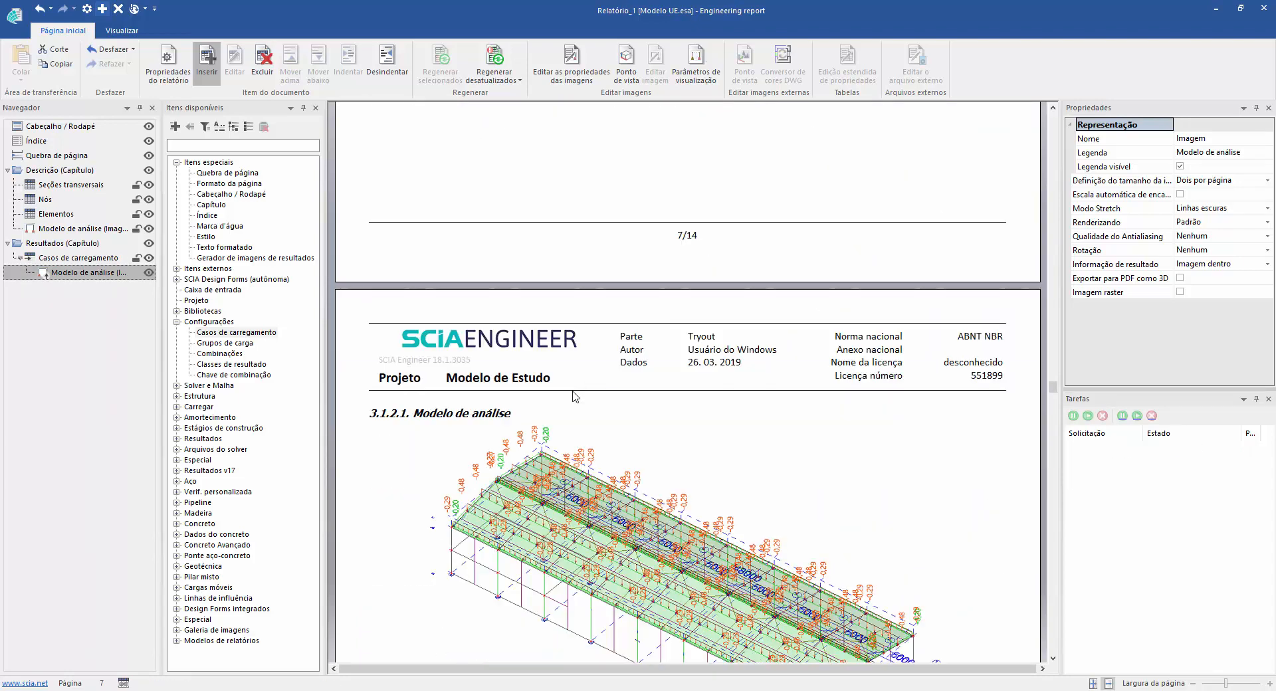
Step: Review the load images and tables generated for each load case in the report, and close the report
scroll(576, 397, "down", 6)
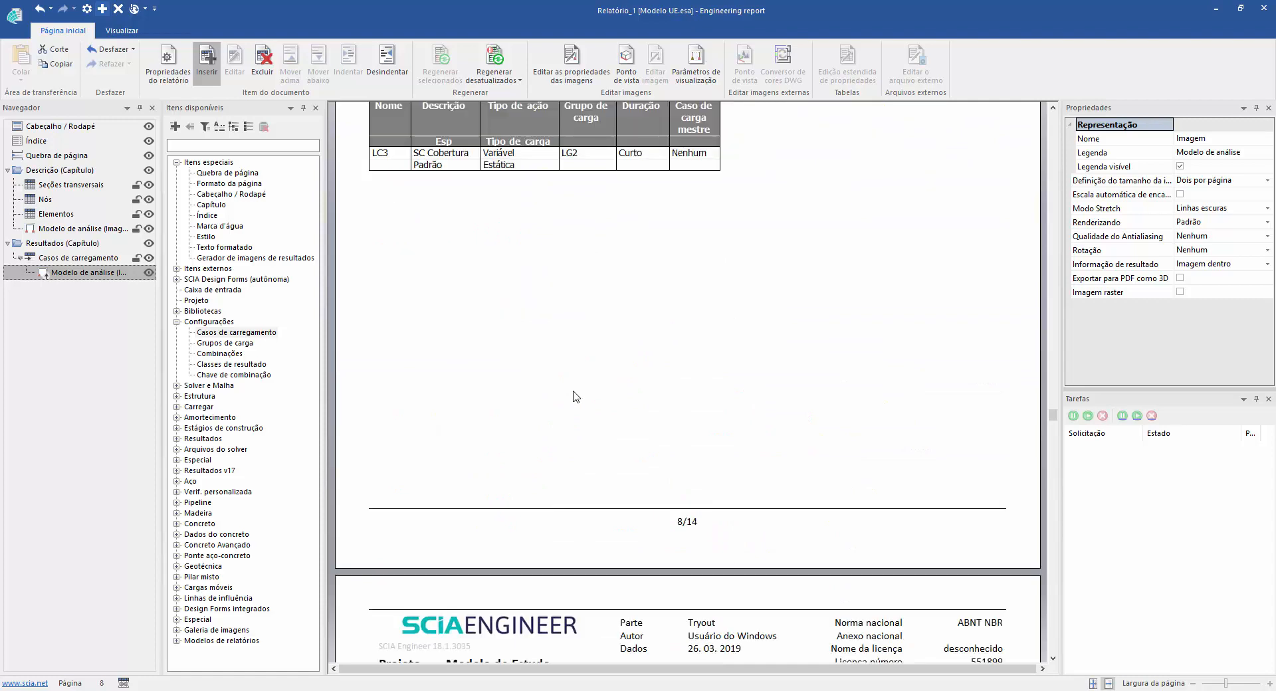
scroll(576, 397, "down", 7)
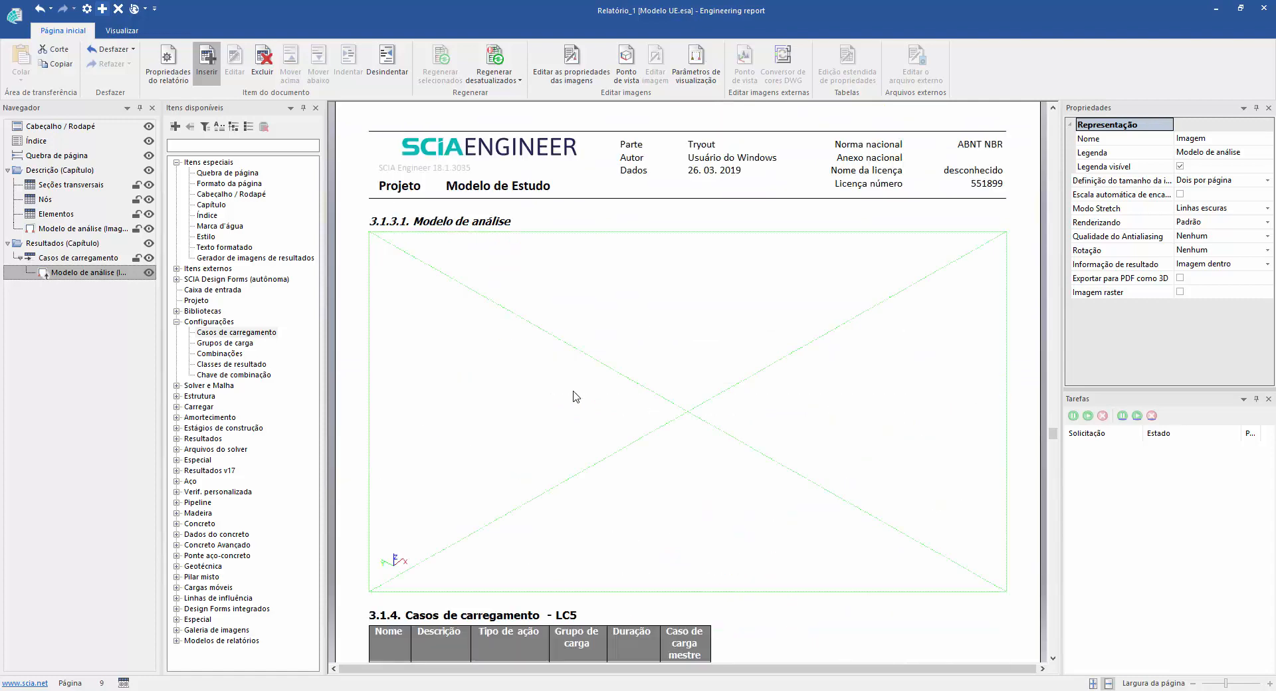
scroll(575, 396, "down", 8)
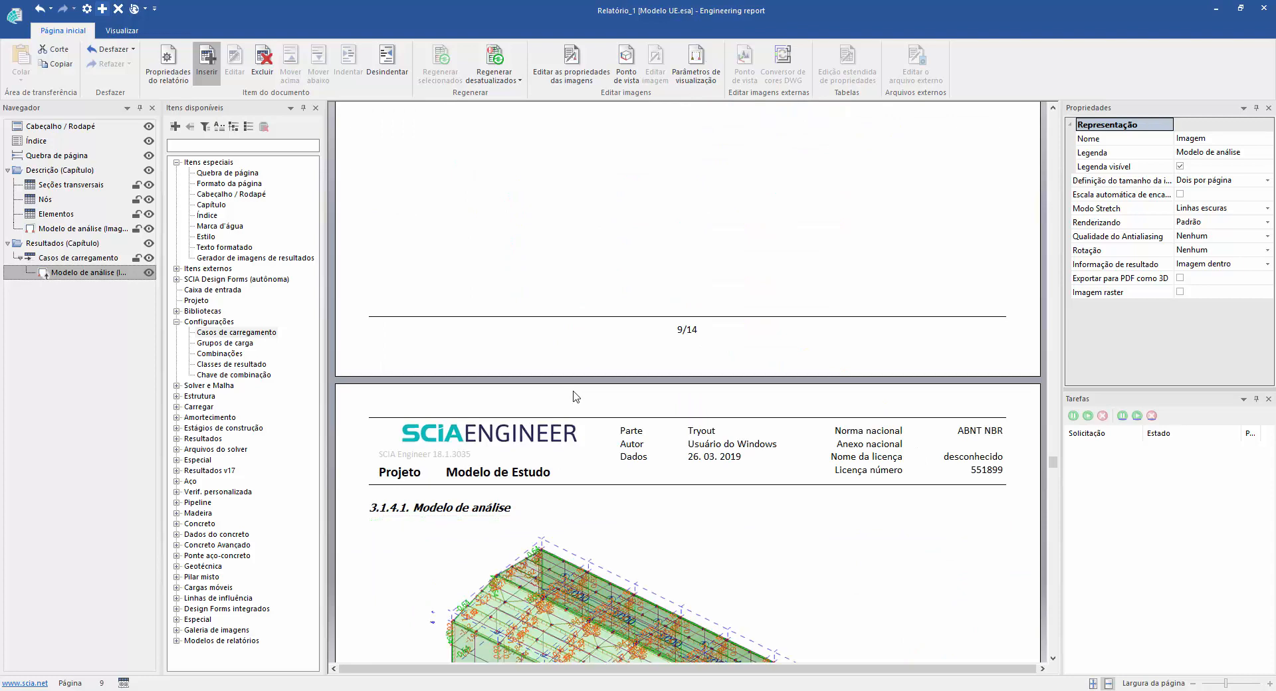
scroll(576, 397, "down", 10)
scroll(576, 397, "down", 3)
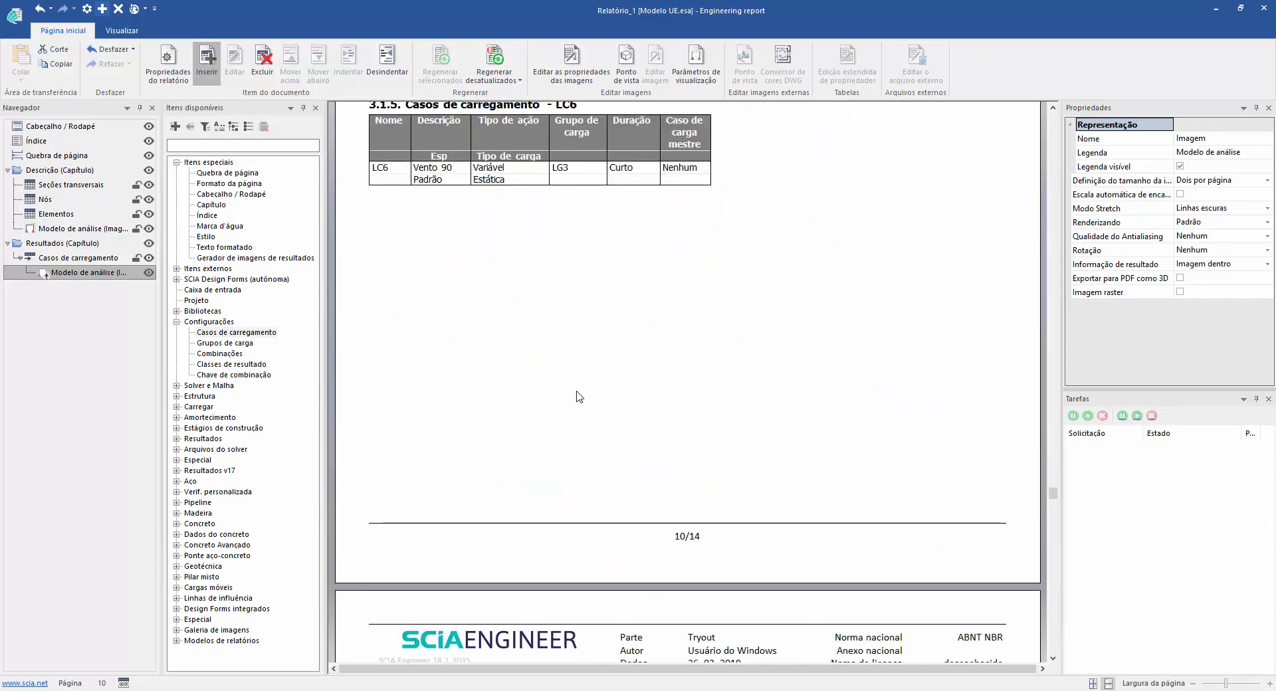
scroll(577, 397, "up", 7)
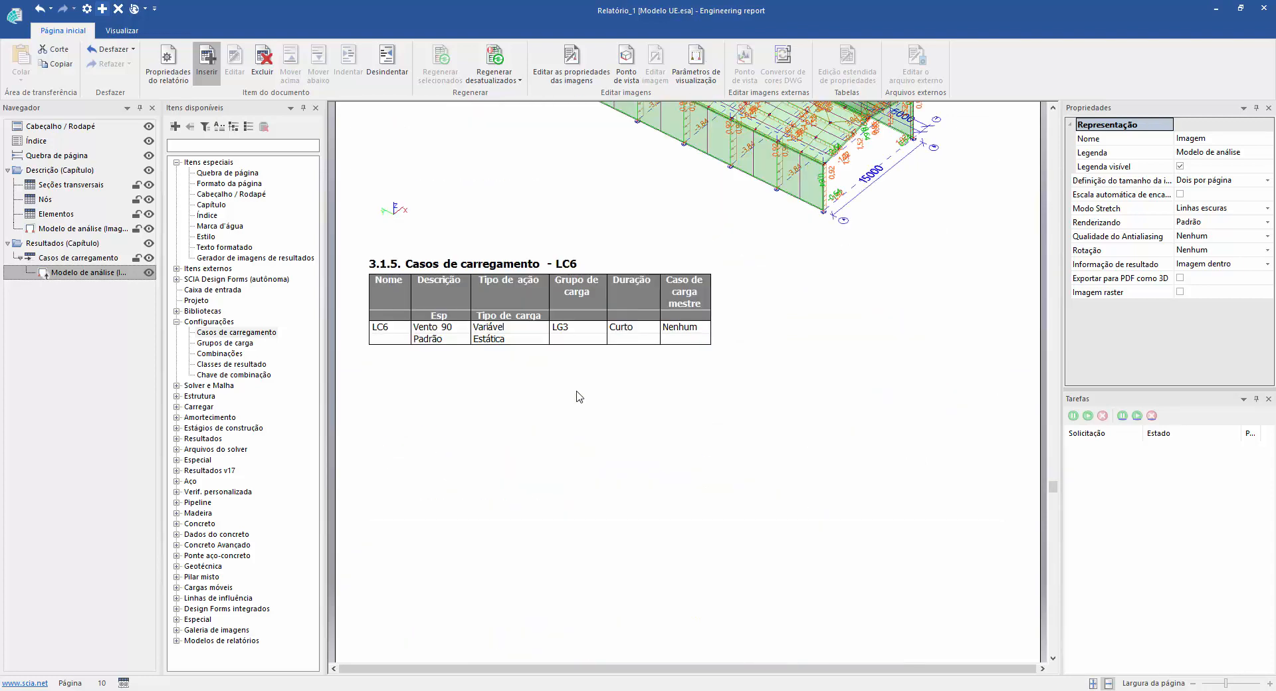
scroll(577, 396, "up", 10)
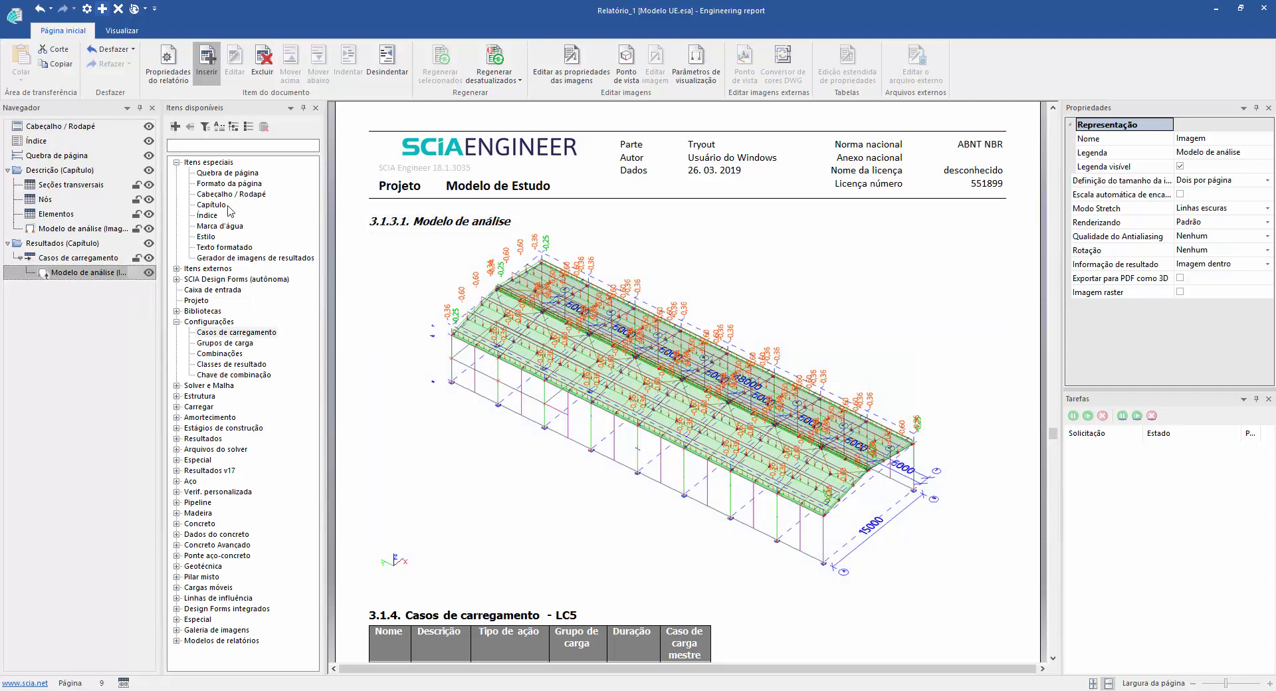
left_click(1261, 8)
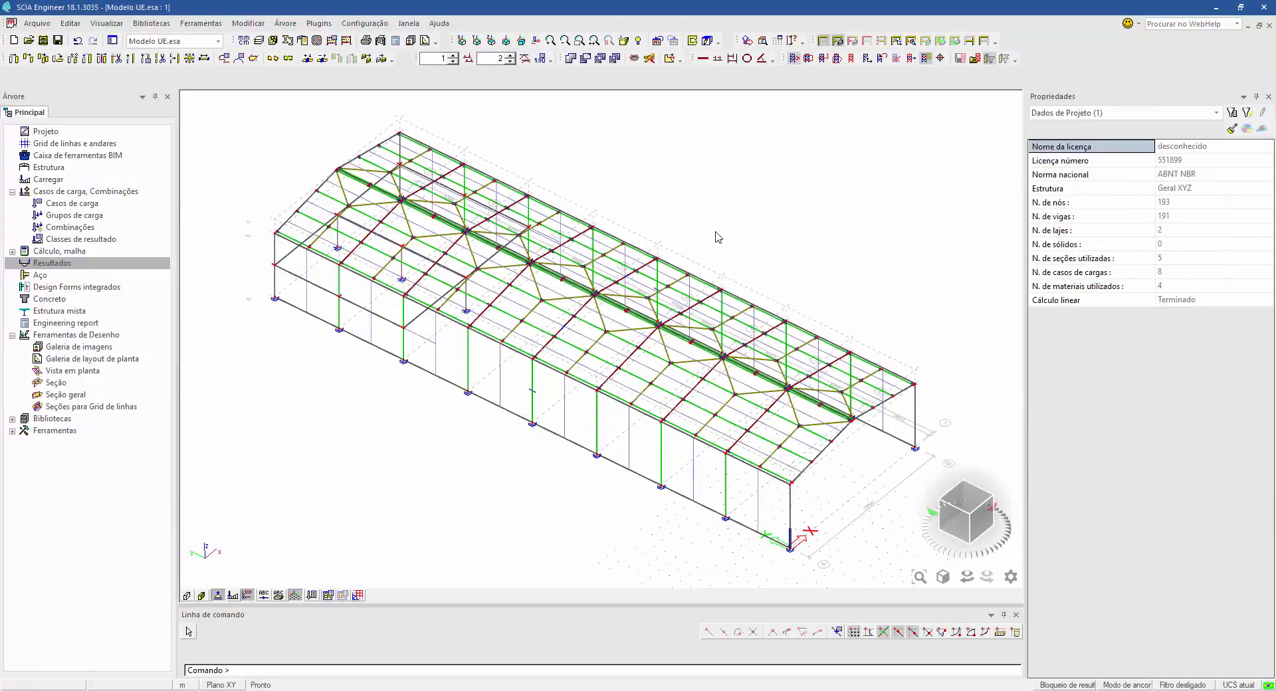
Step: Select the members, nodes and panels around the front corner column near the origin and delete them with their related entities
left_click_drag(811, 504, 774, 459)
key("Delete")
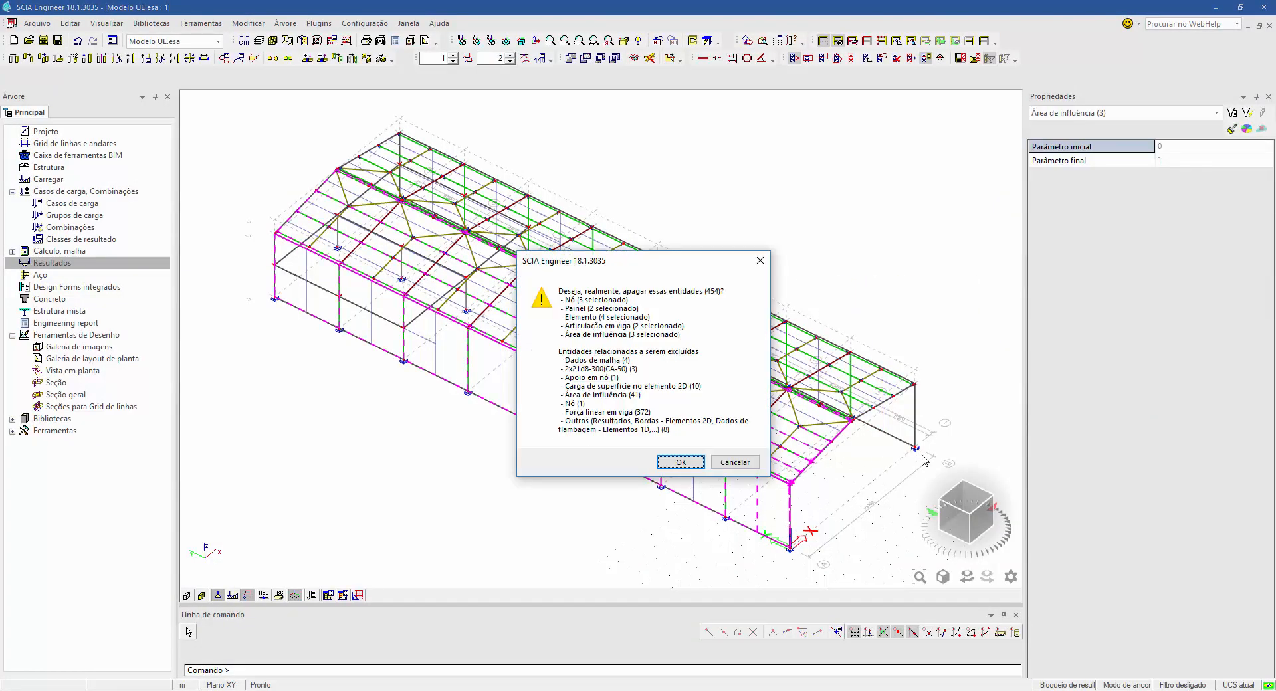
key("Return")
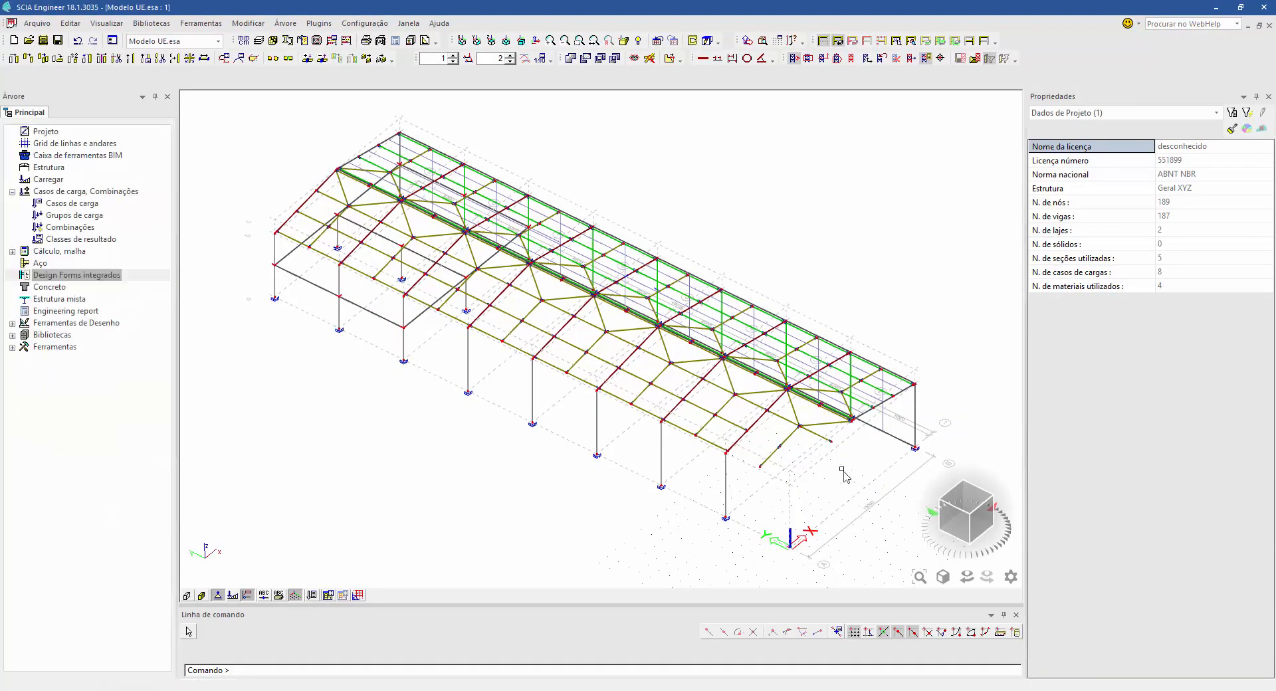
Step: Reopen Relatório_1 from the Engineering report manager and examine which items and tables are flagged as outdated
left_click(51, 311)
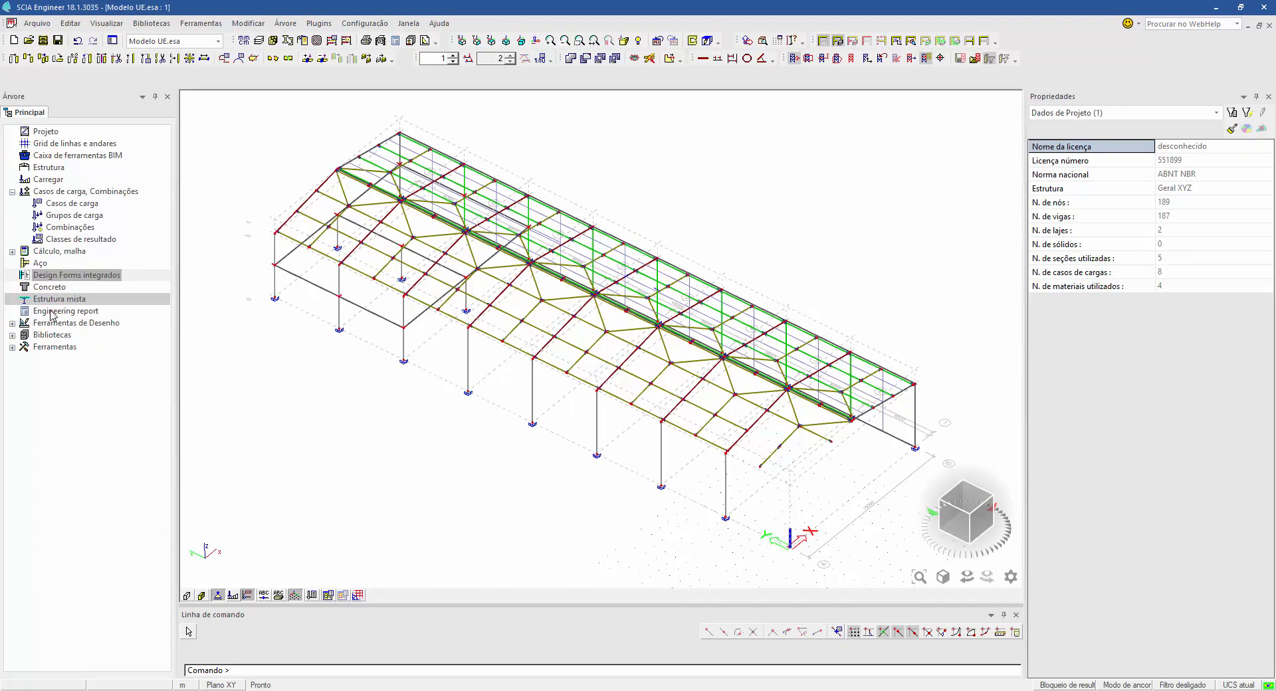
double_click(52, 312)
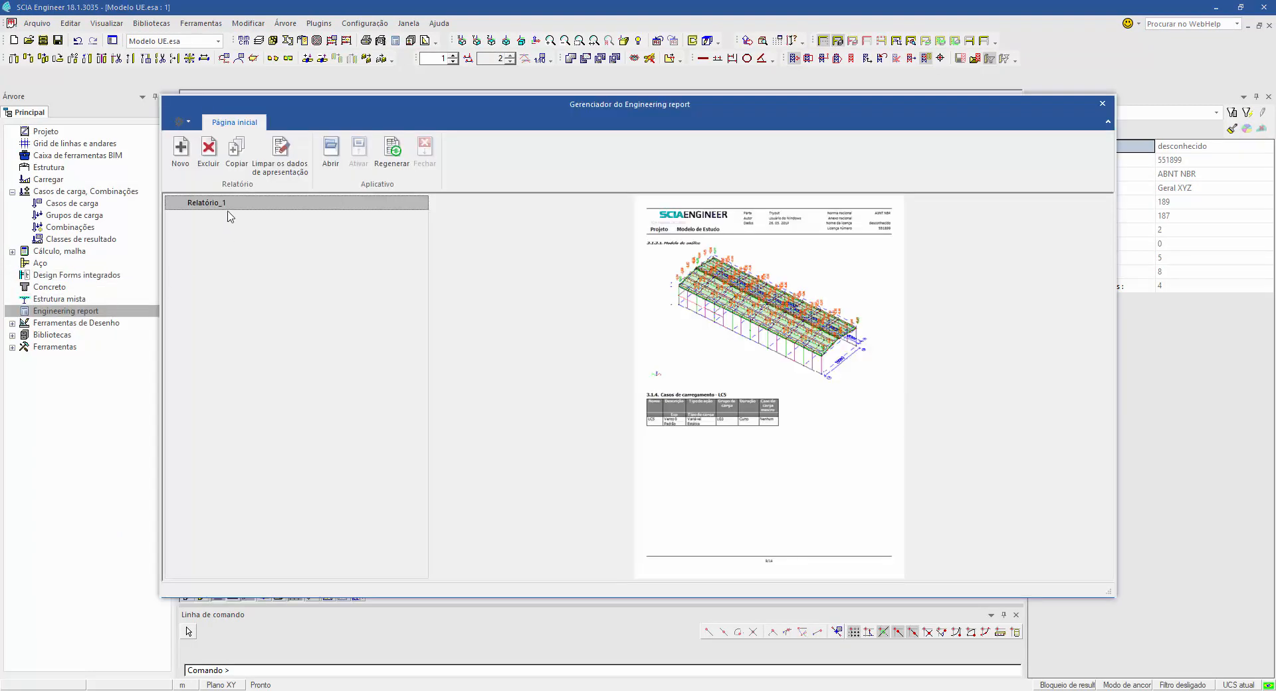
left_click(227, 207)
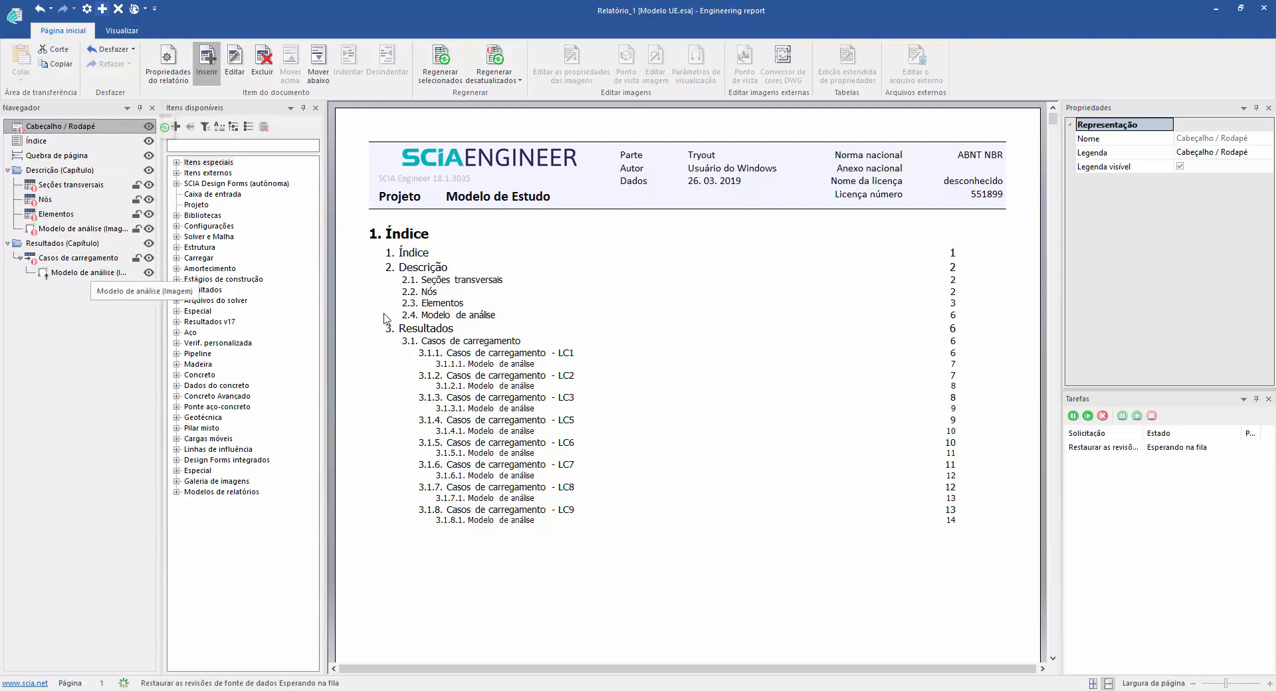
scroll(619, 336, "down", 6)
scroll(622, 341, "down", 10)
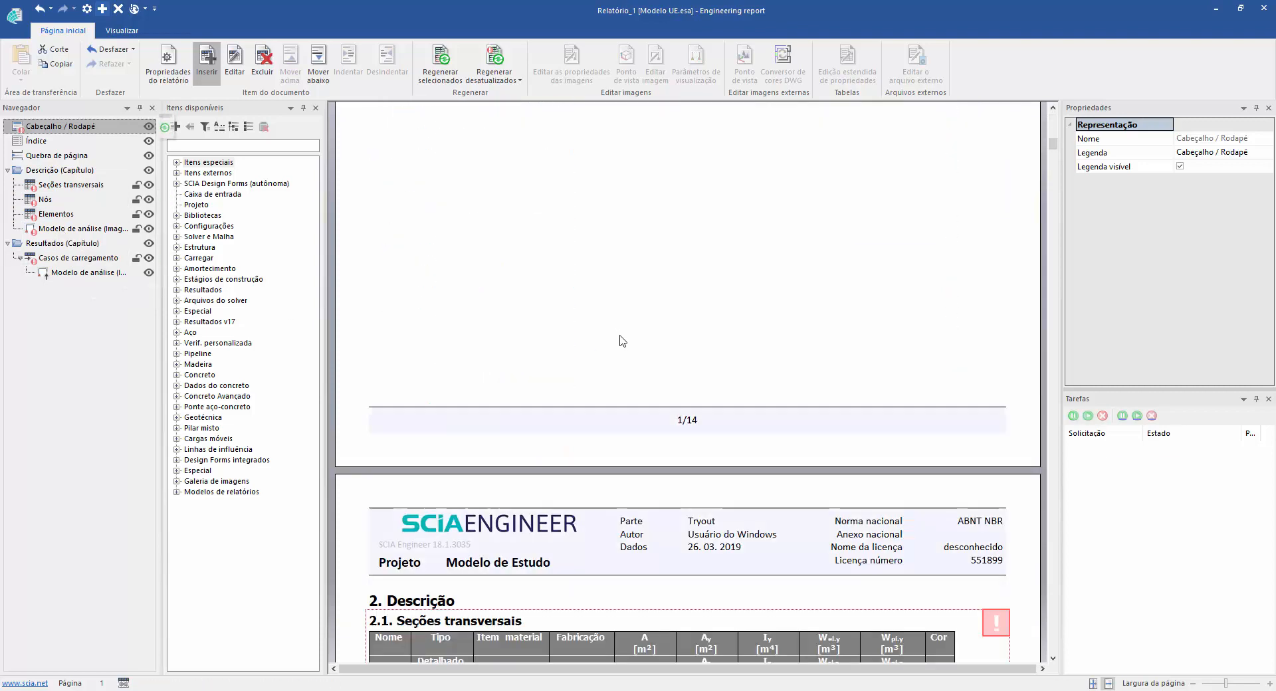
scroll(622, 341, "down", 12)
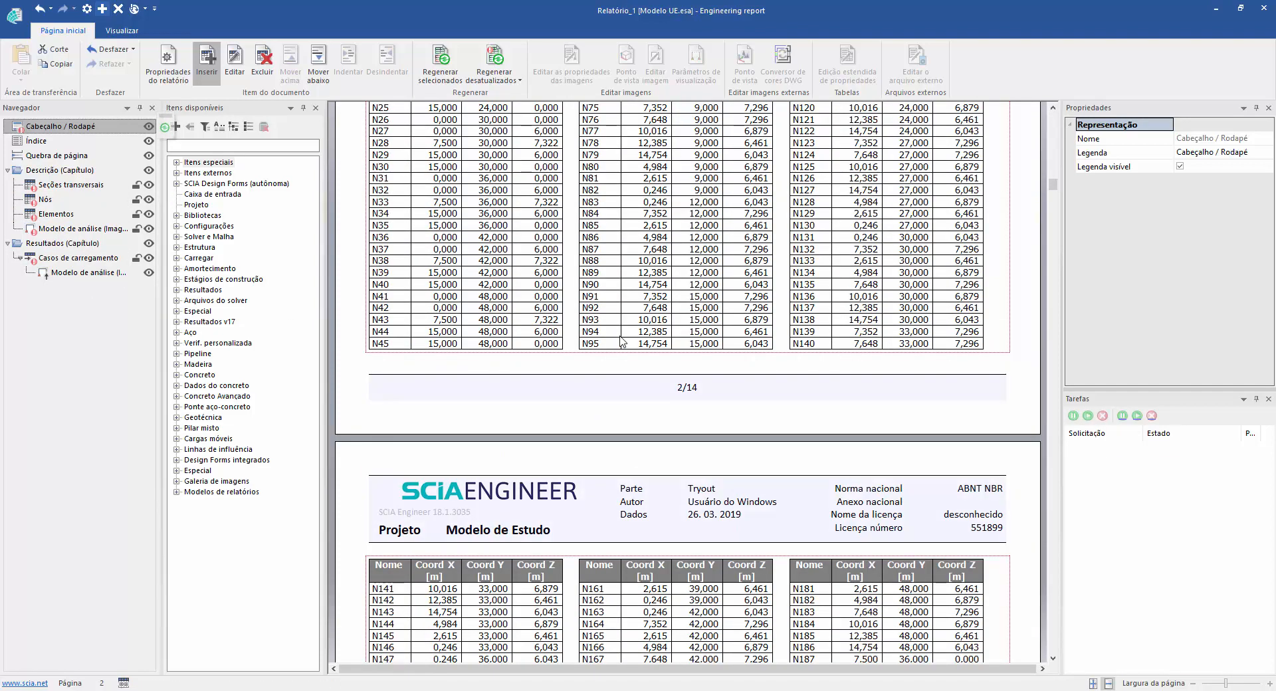
Step: Regenerate the outdated Modelo de análise image in section 2.4 of the report
scroll(622, 341, "down", 12)
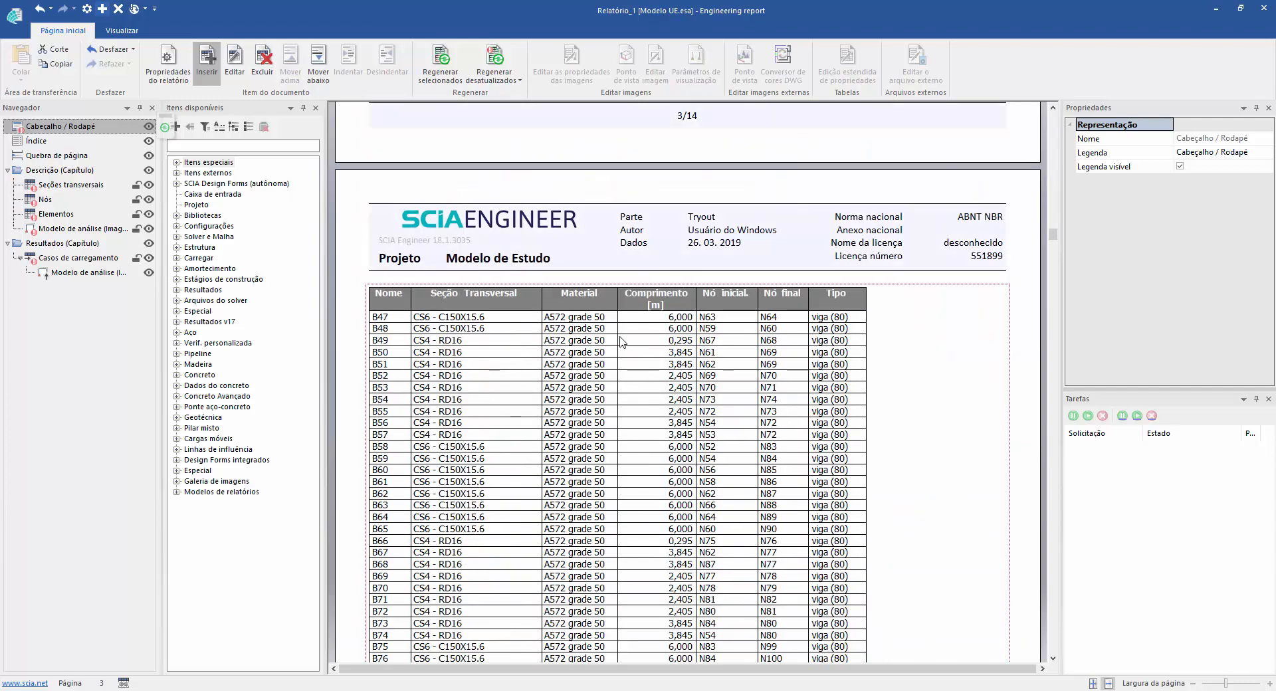
scroll(623, 341, "down", 12)
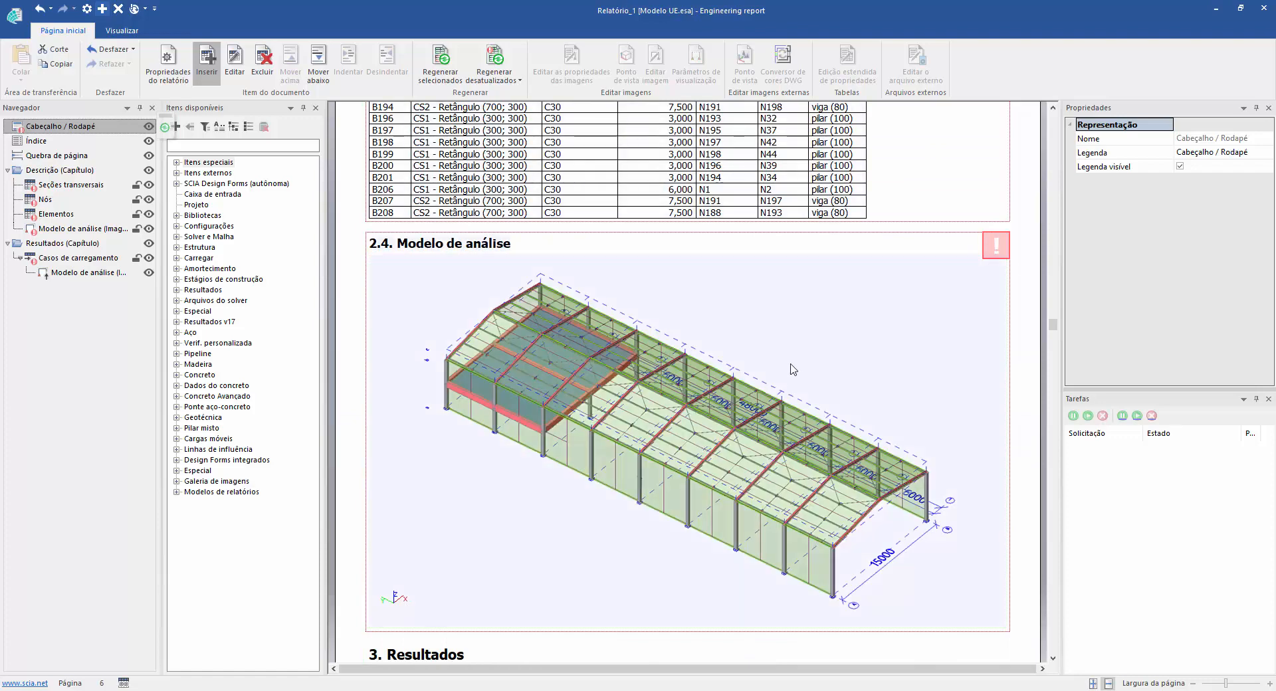
left_click(806, 361)
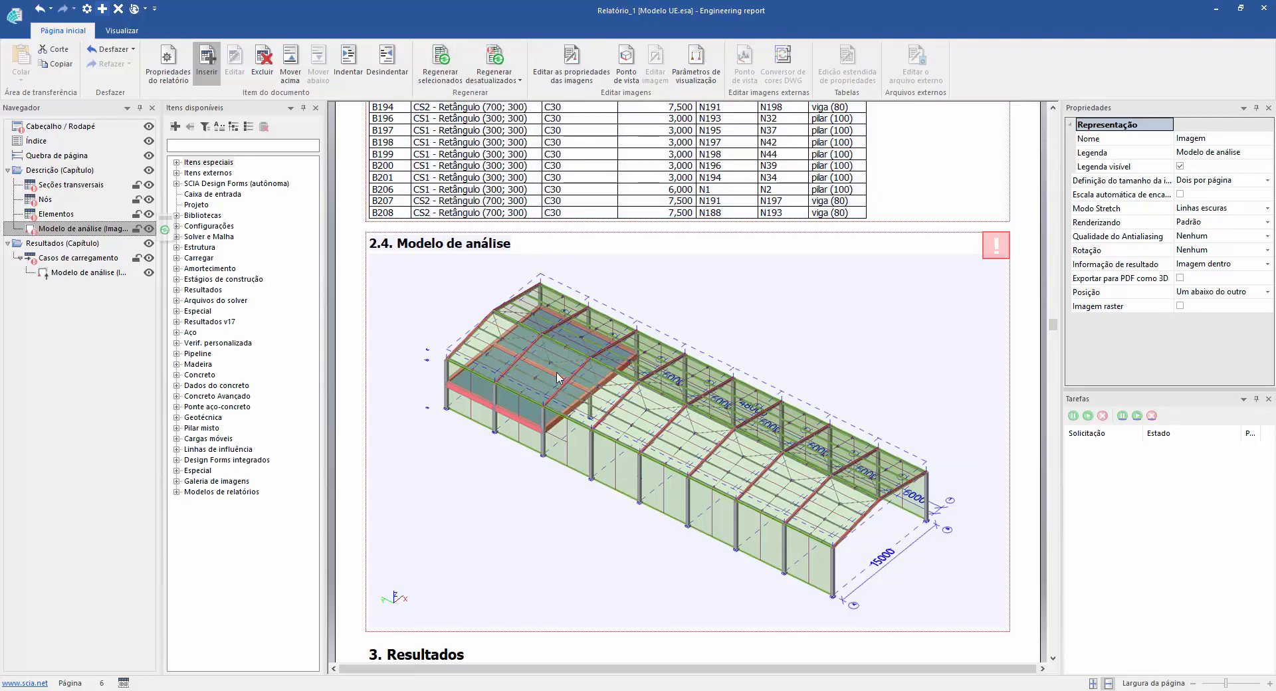
left_click(443, 67)
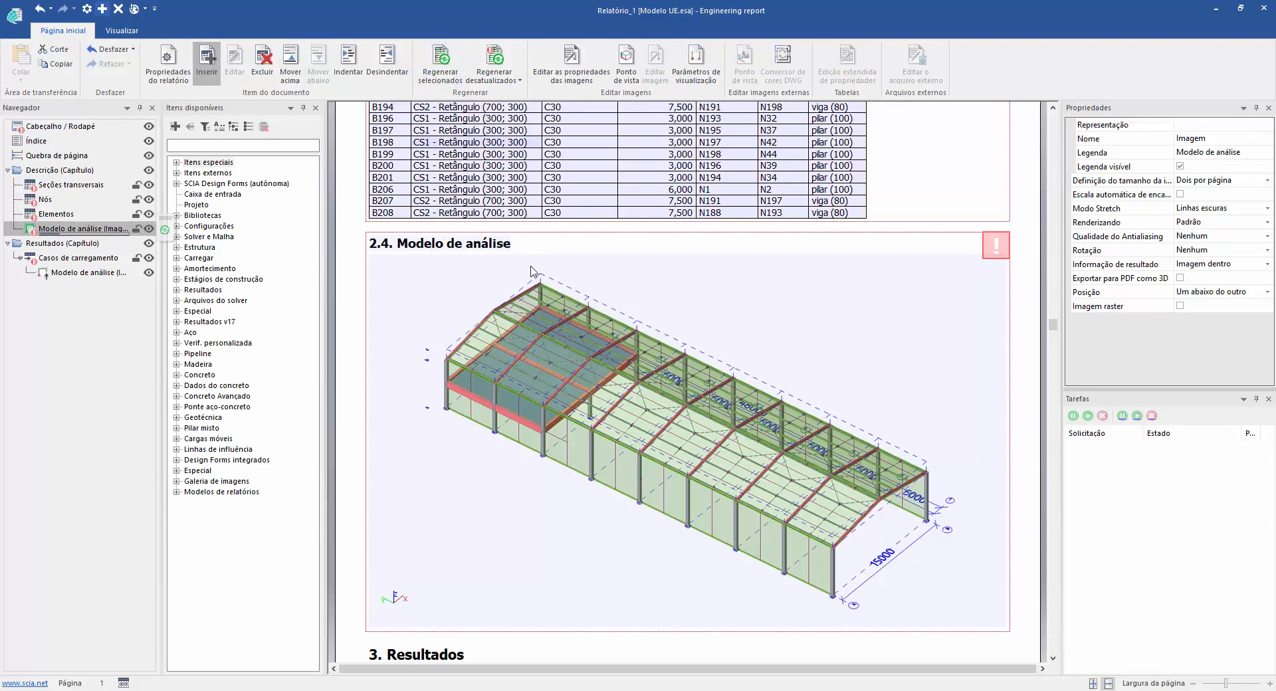
scroll(584, 226, "down", 3)
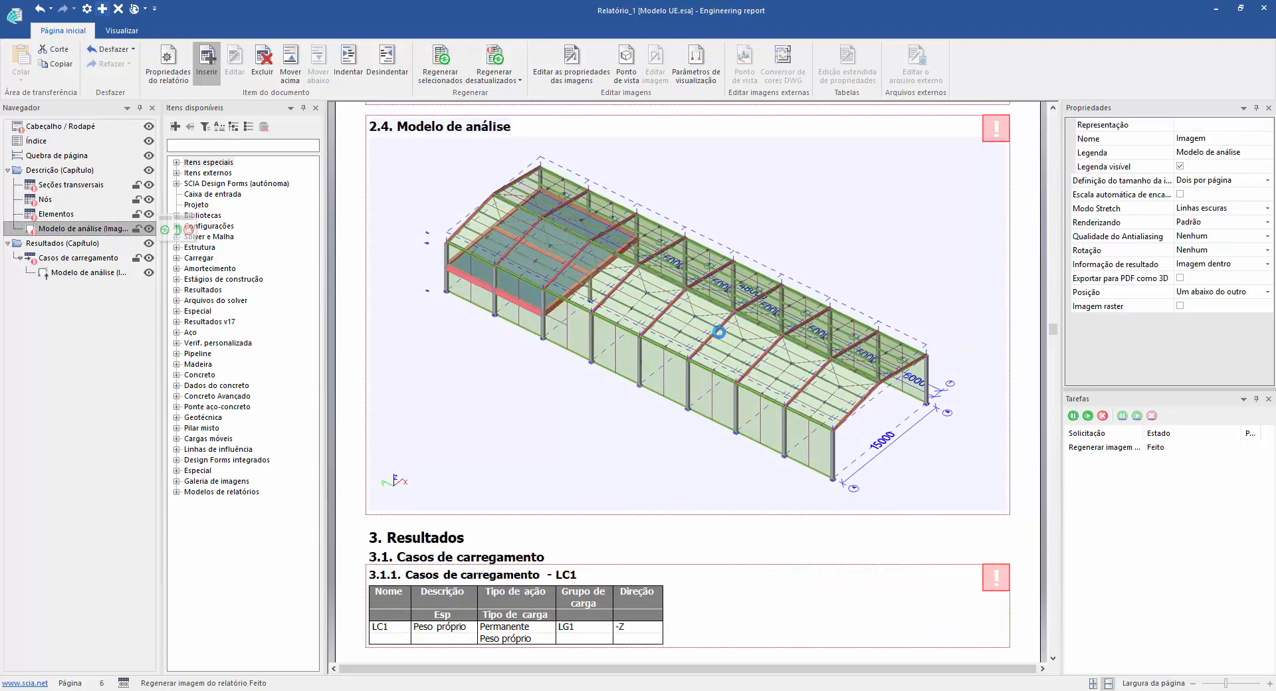
double_click(720, 334)
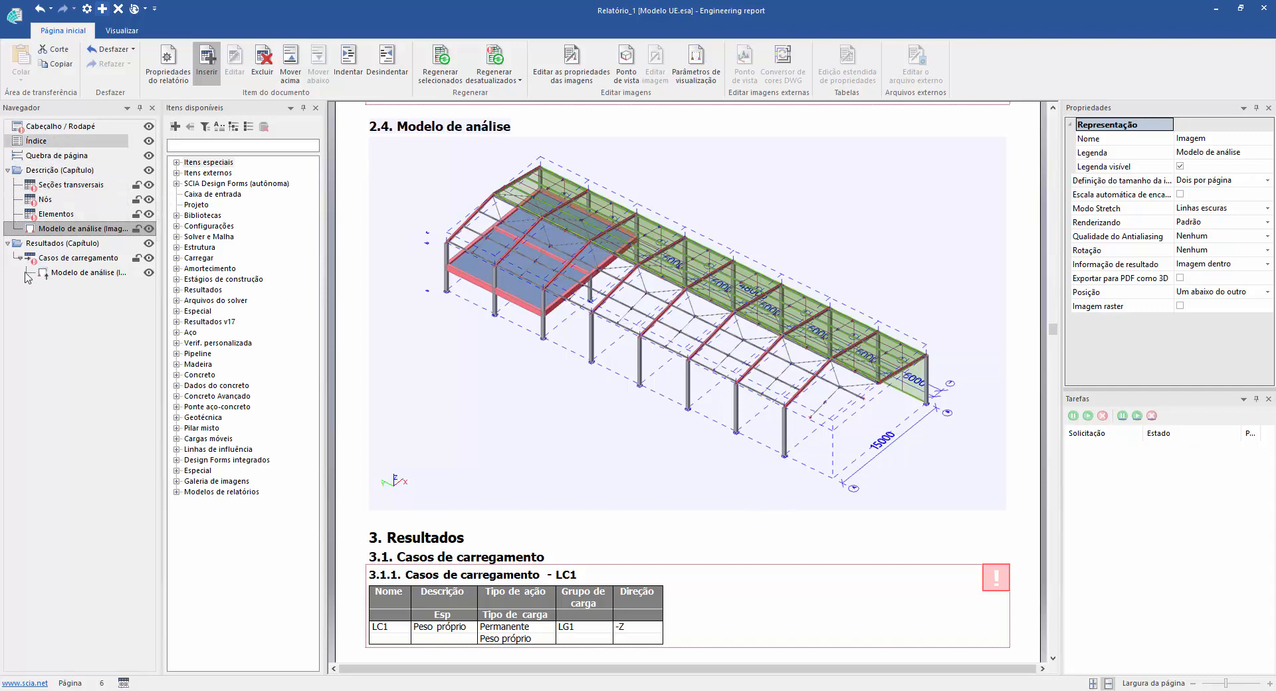
Step: Return to the structural model and run the linear calculation
left_click(522, 29)
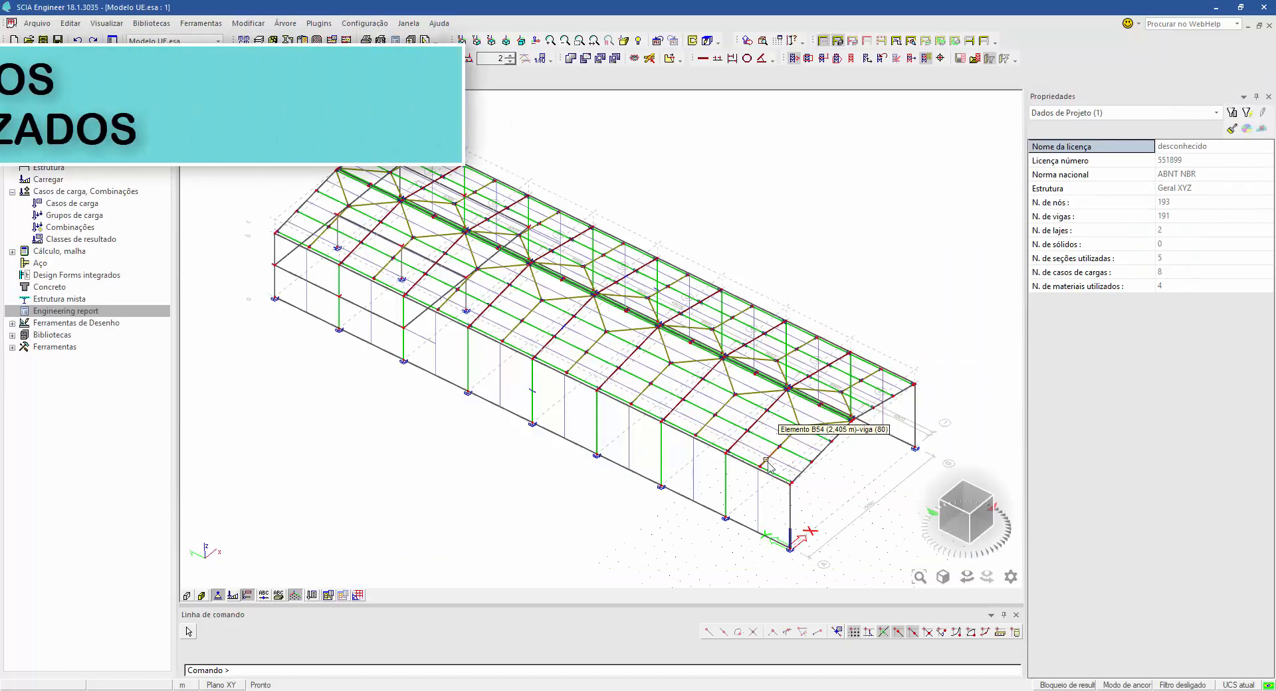
left_click(332, 40)
left_click(486, 499)
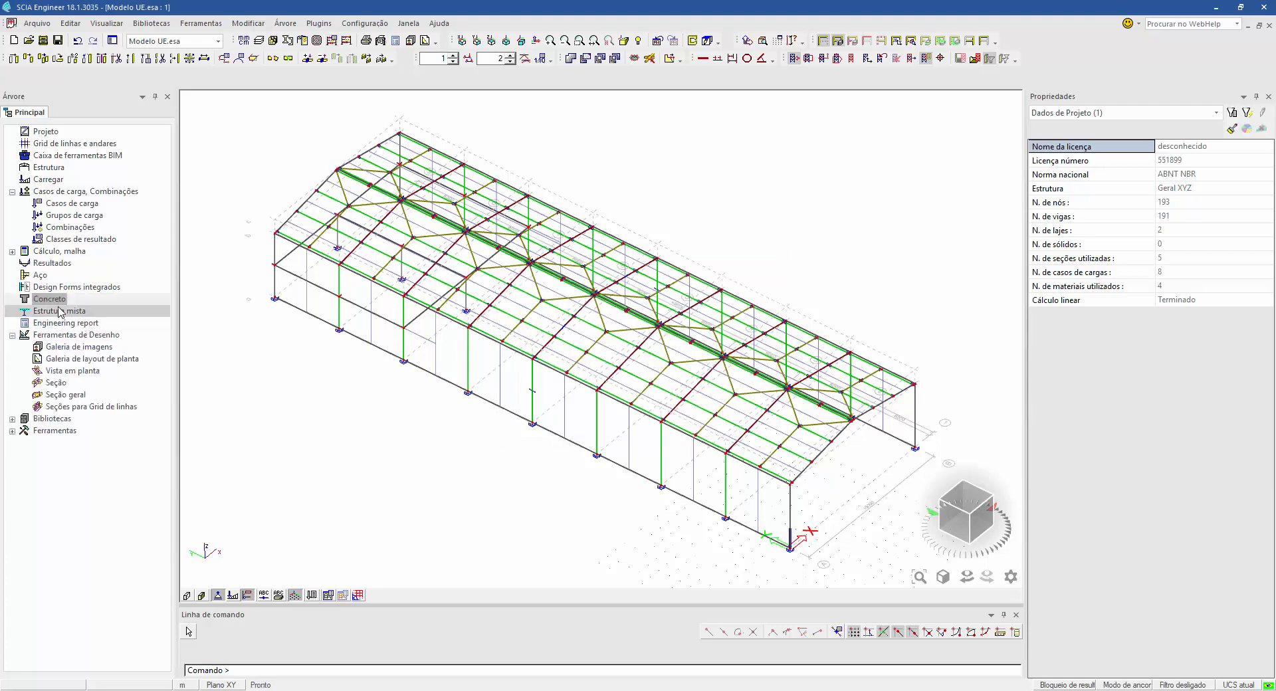
Step: Open the check manager of the integrated Design Forms and select the custom Calculation check at the end of the list
left_click(64, 288)
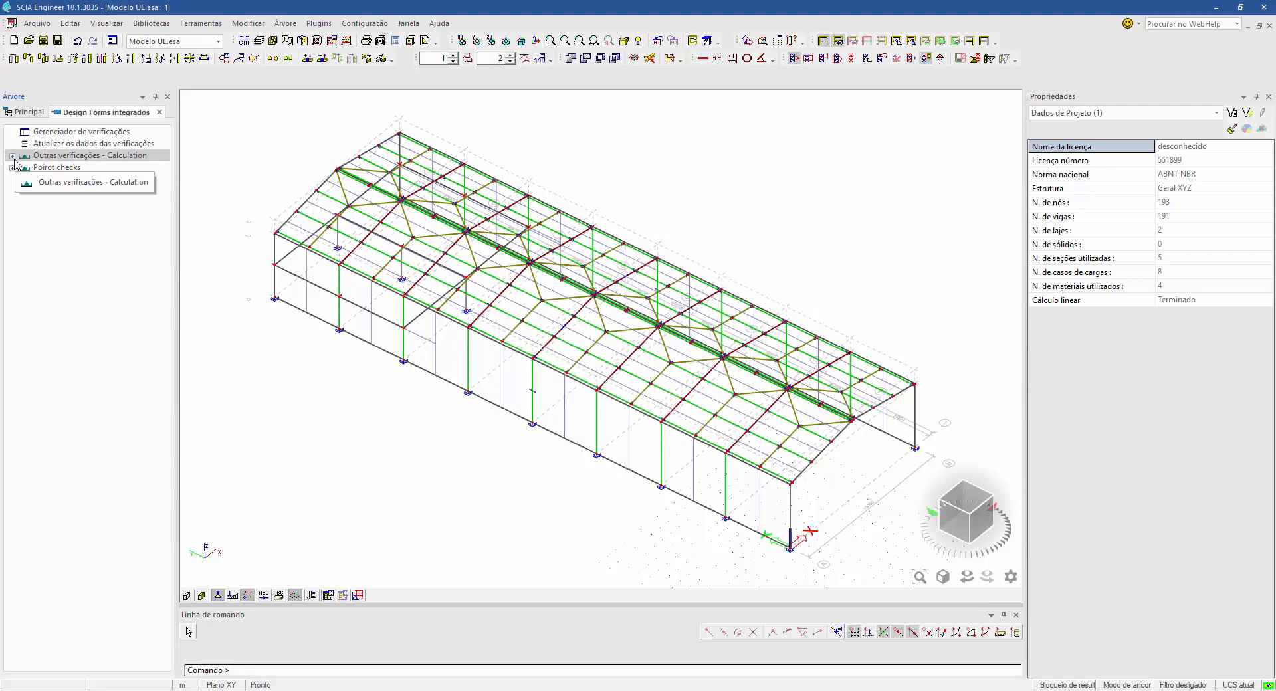
left_click(12, 156)
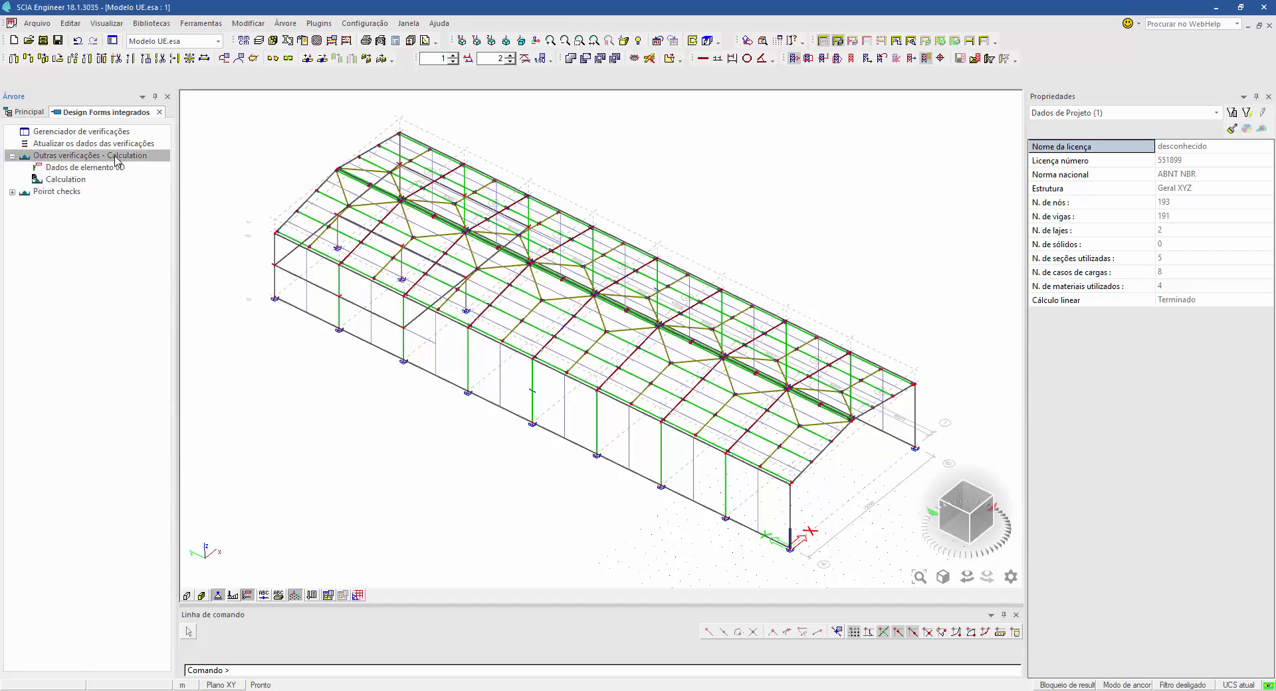
double_click(107, 132)
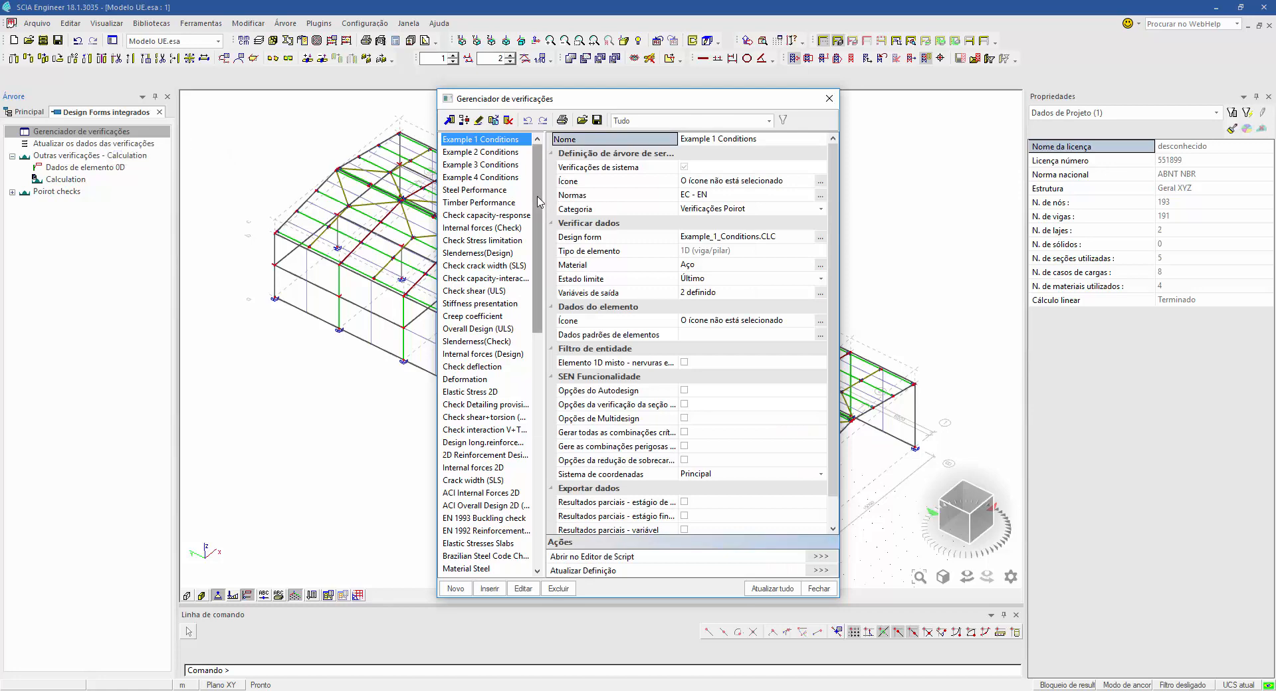
left_click_drag(539, 202, 549, 486)
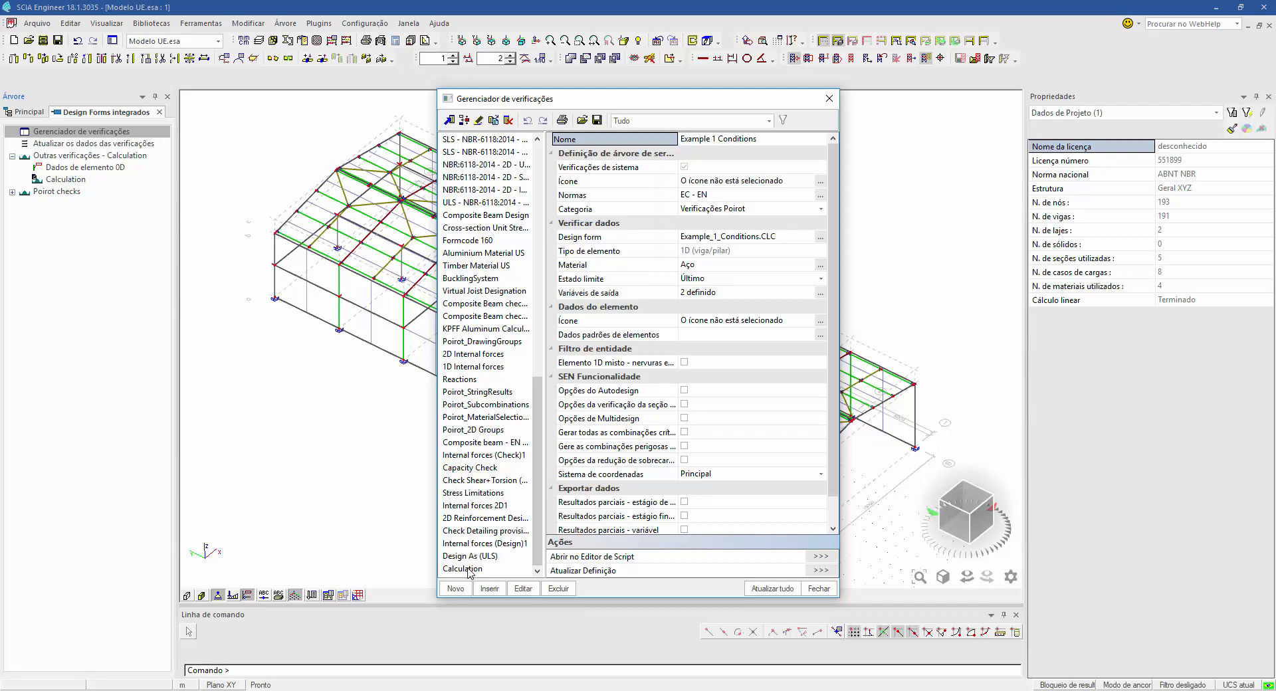
left_click(468, 570)
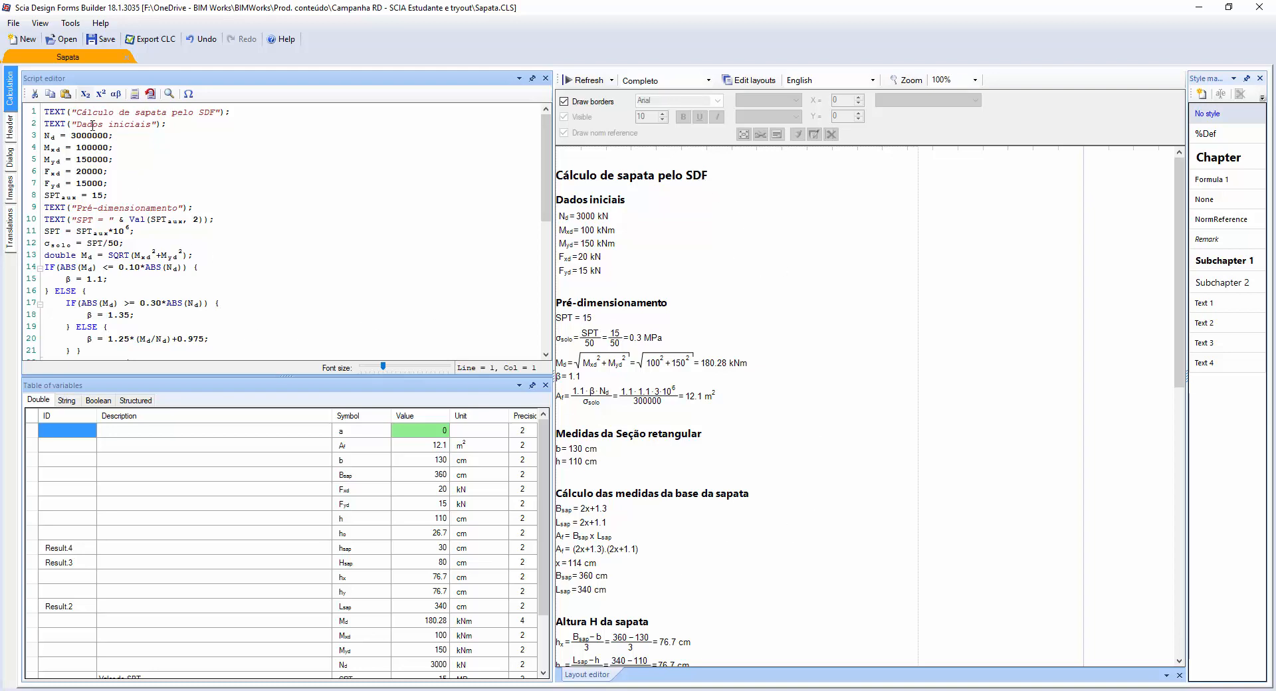
Step: Insert "dddddddddddd" after the S of SDF in the title text of the Sapata script and refresh the calculation layout
left_click(210, 114)
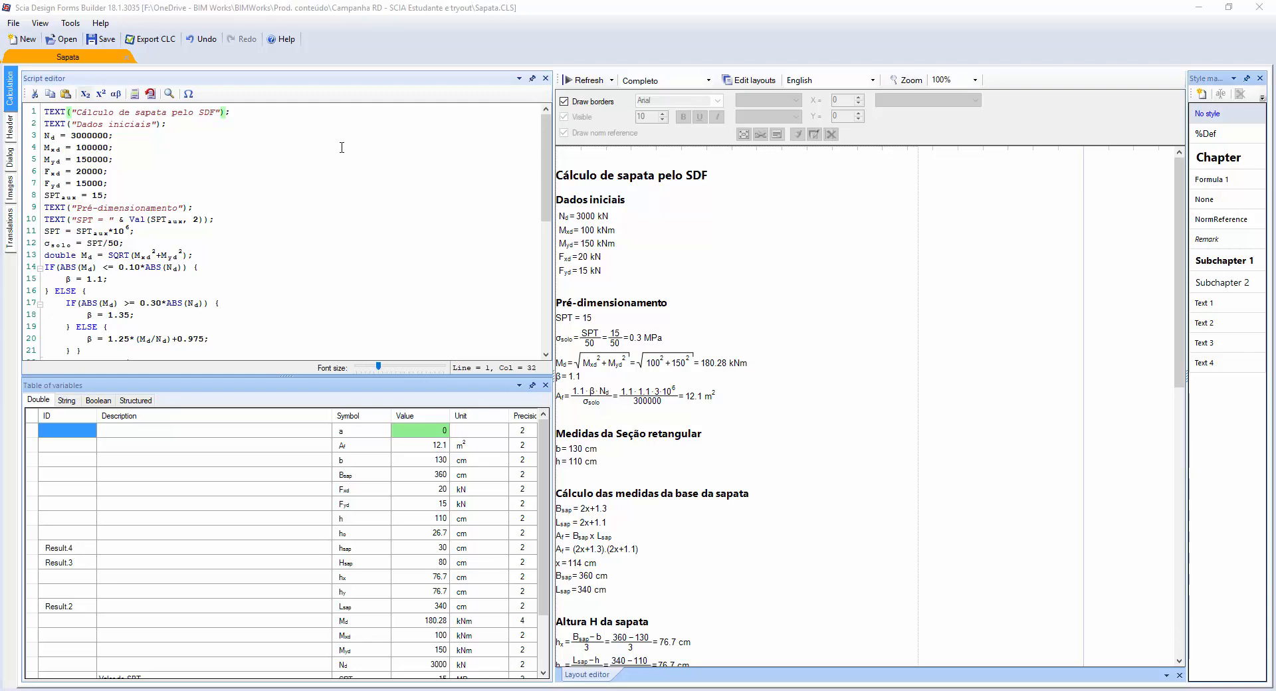
key("Left")
type("dddddddddddd")
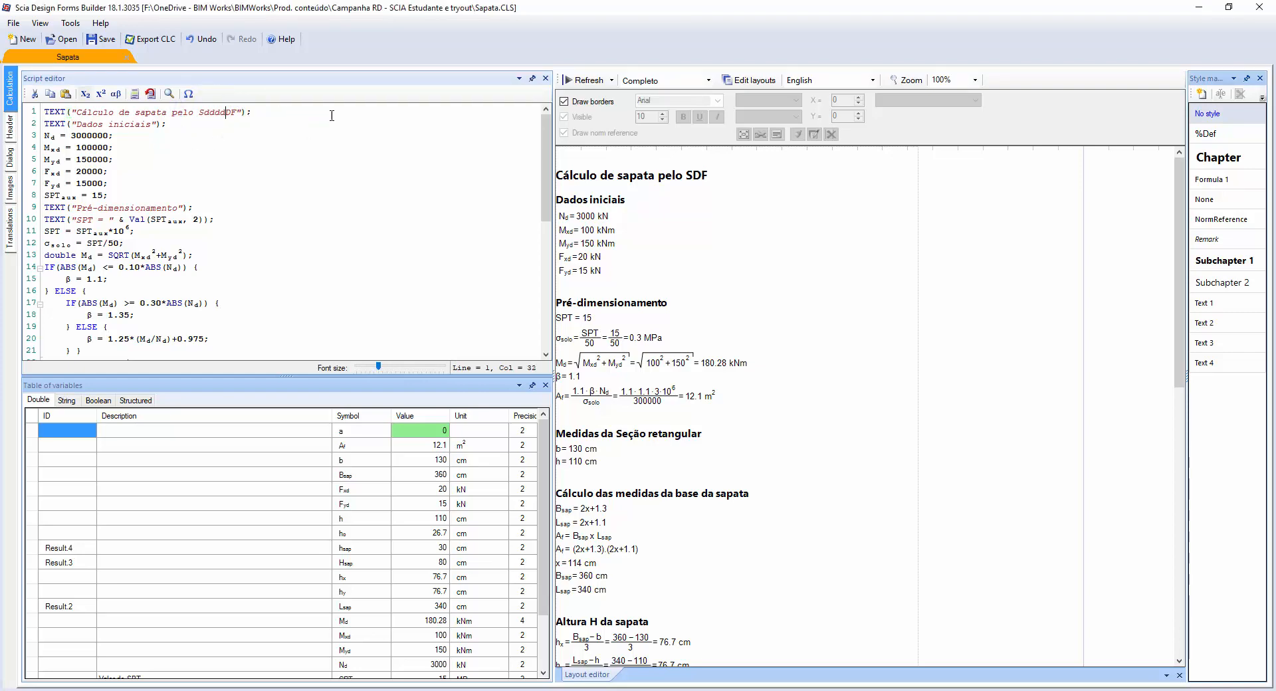
left_click(585, 80)
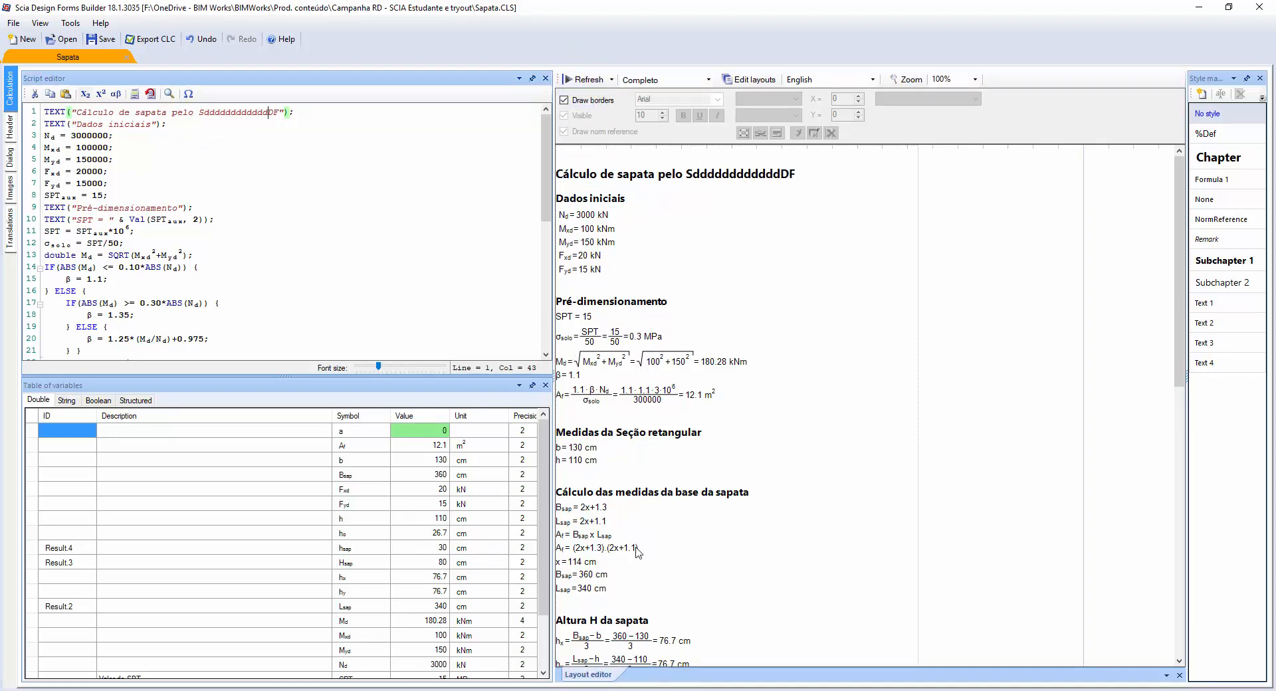
Step: Review the footing calculation and its drawings in the layout, and close the form builder without saving and the check manager
scroll(715, 411, "down", 10)
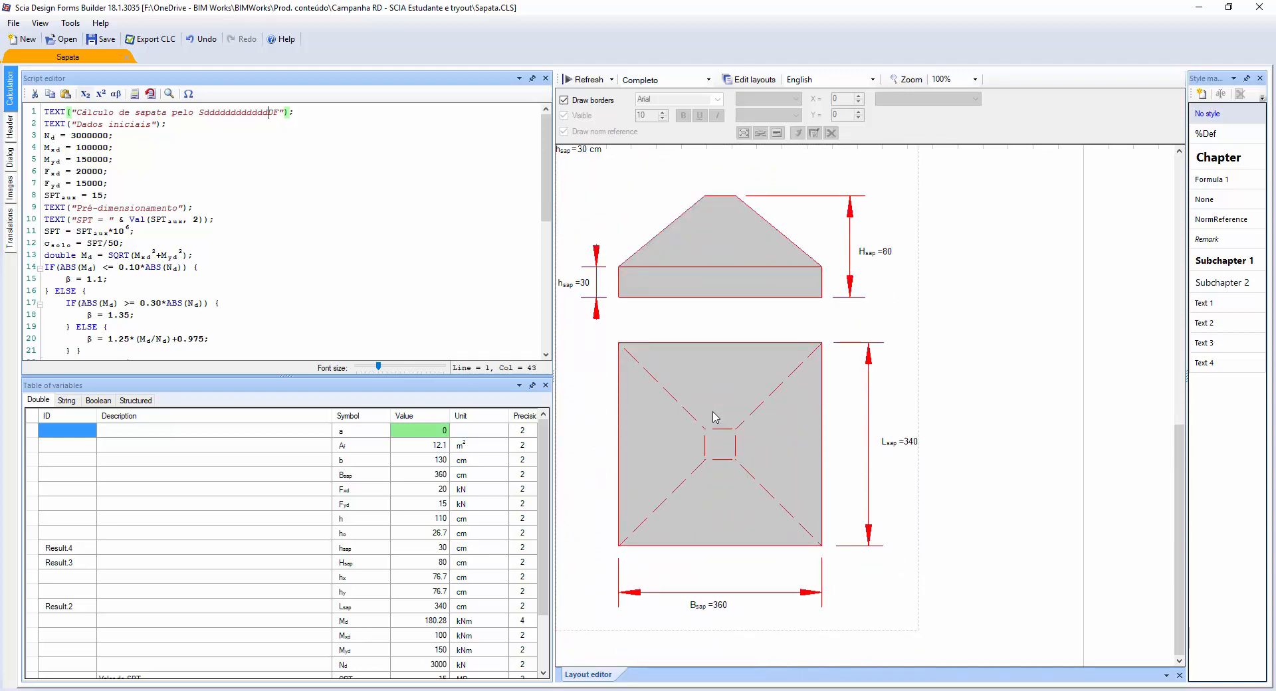
scroll(714, 430, "up", 2)
scroll(714, 446, "up", 6)
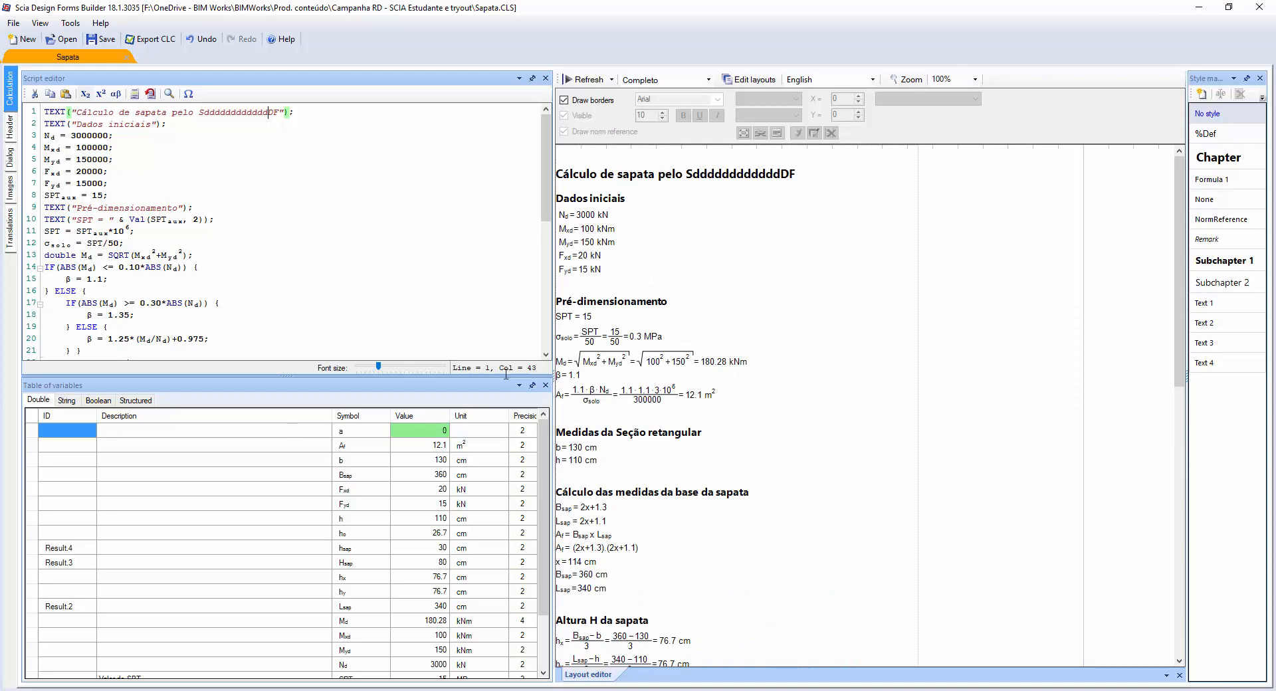
left_click(1262, 8)
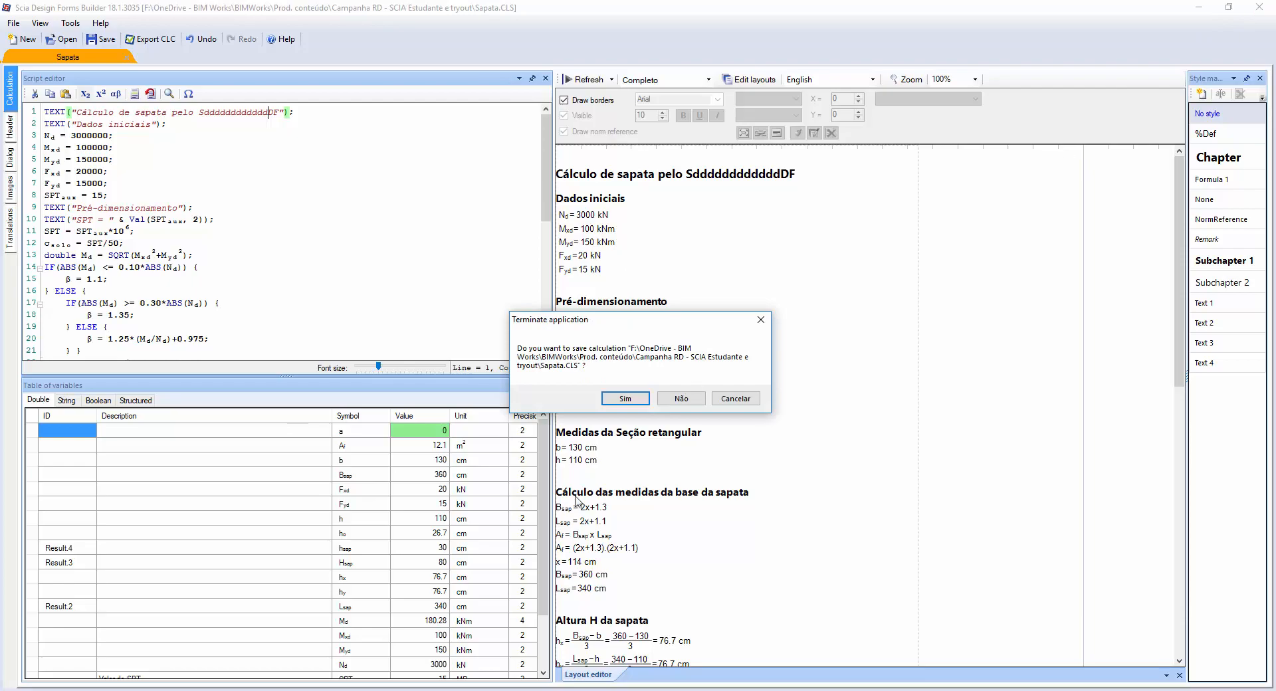
left_click(690, 401)
left_click(814, 590)
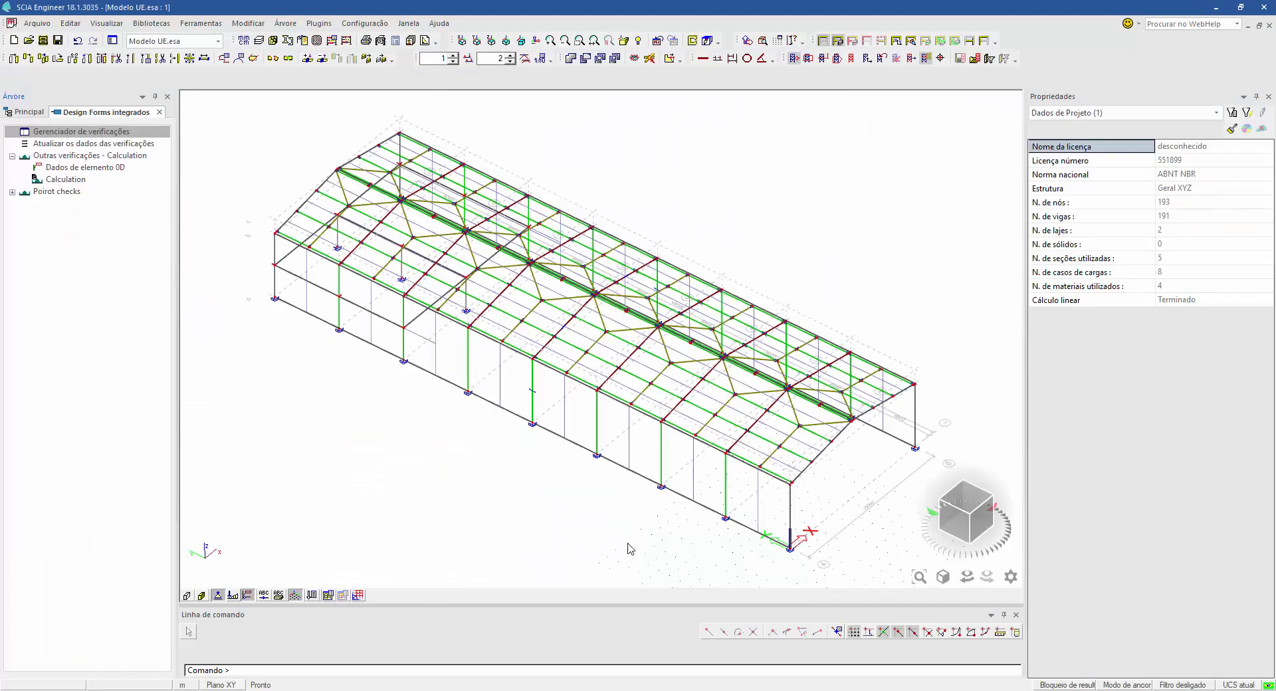
Step: Assign 0D member data for the Calculation check to the base support of the column next to the front corner column
double_click(79, 168)
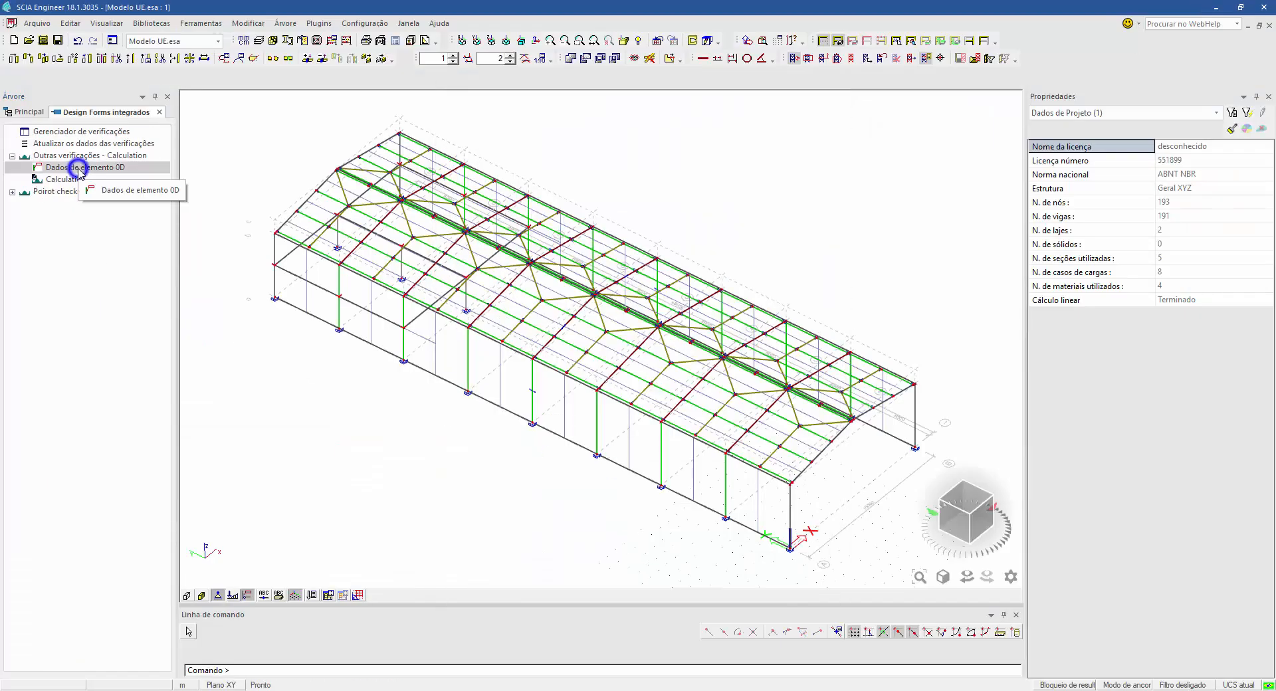
left_click(807, 484)
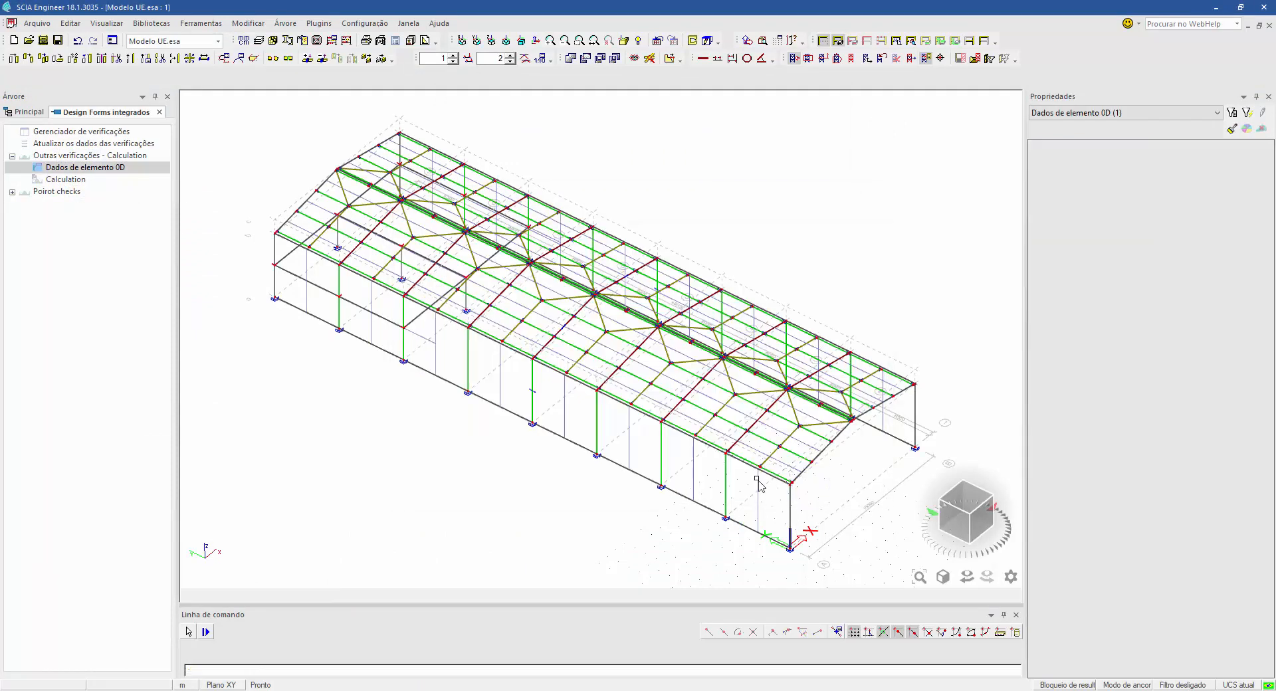
scroll(781, 553, "up", 3)
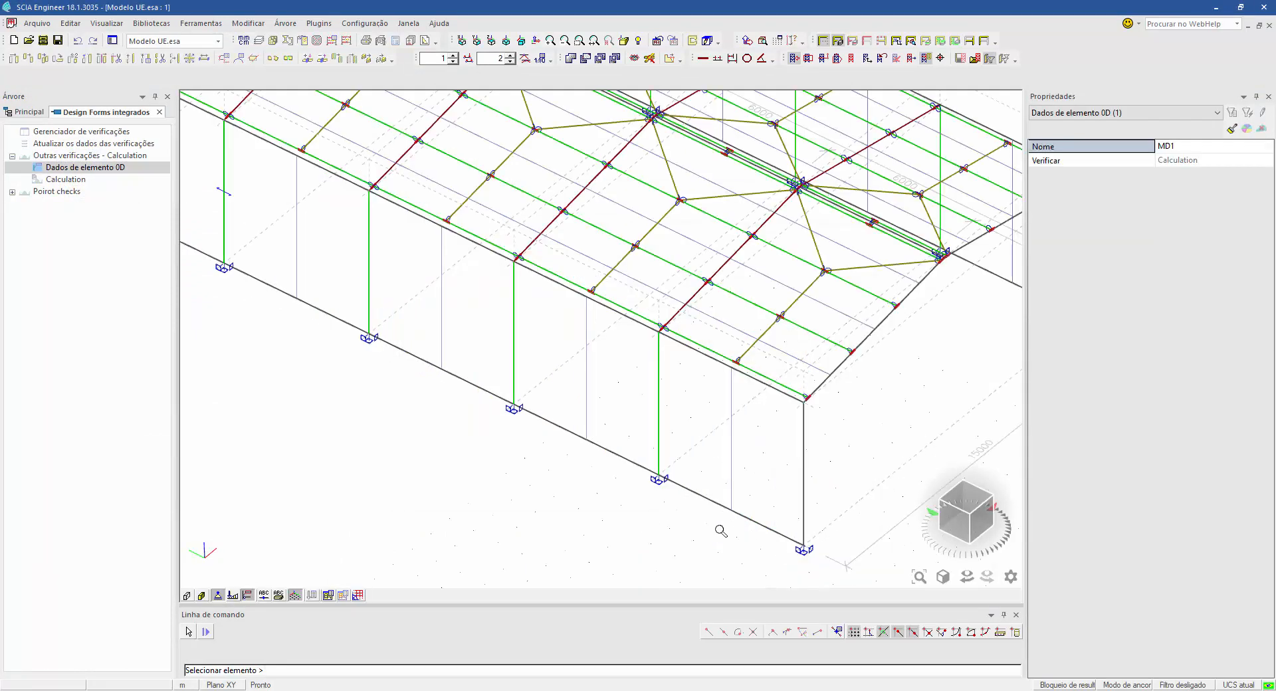
left_click(675, 490)
Step: Refresh the Calculation check for LC1 - Peso próprio showing B_sap values, and open its report preview
left_click(65, 180)
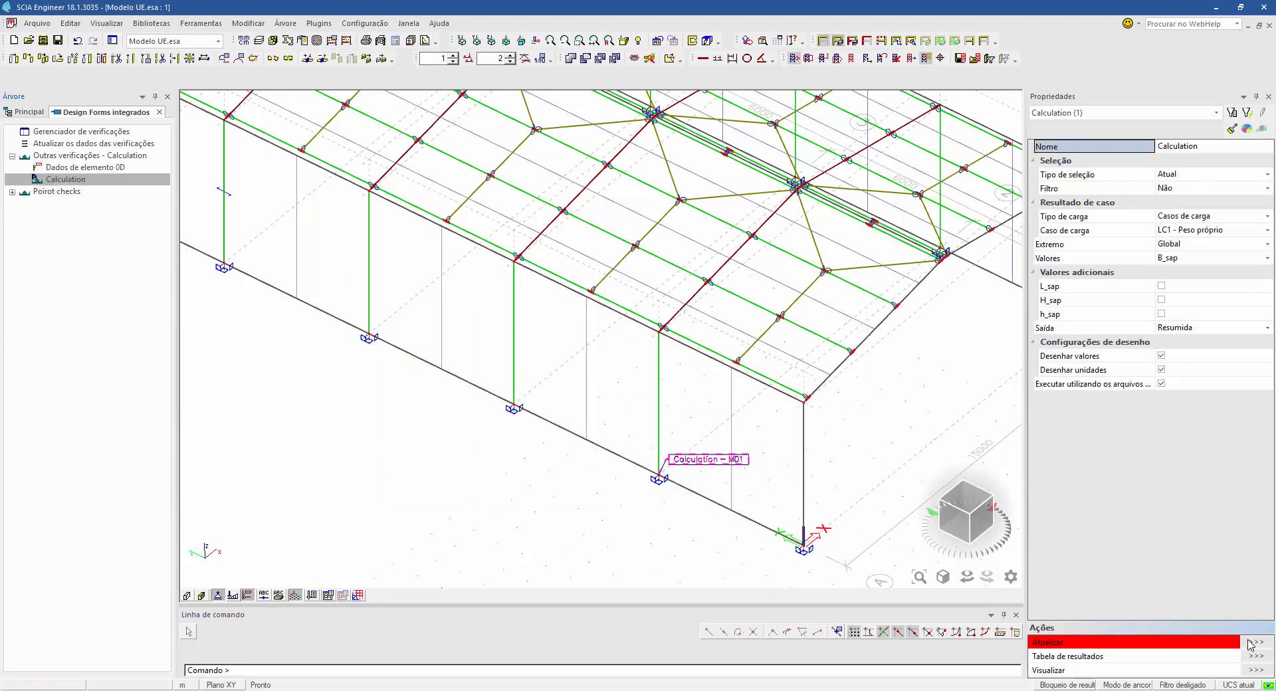
left_click(1252, 642)
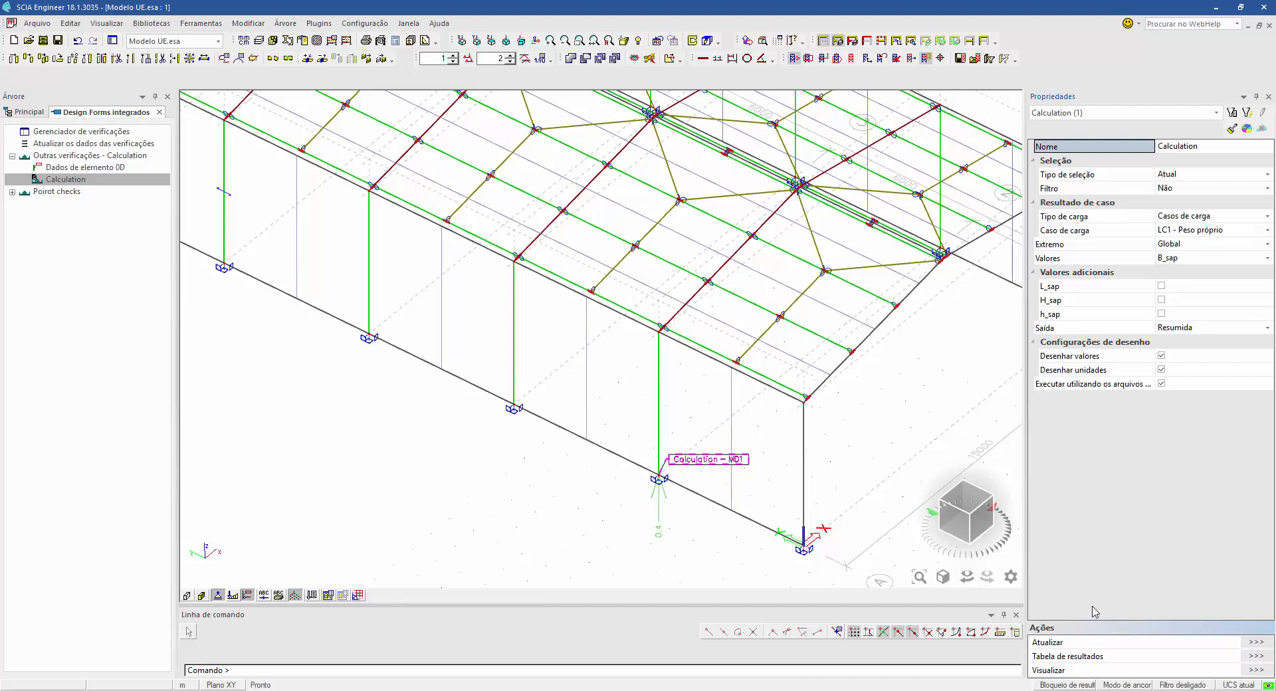
left_click(1255, 670)
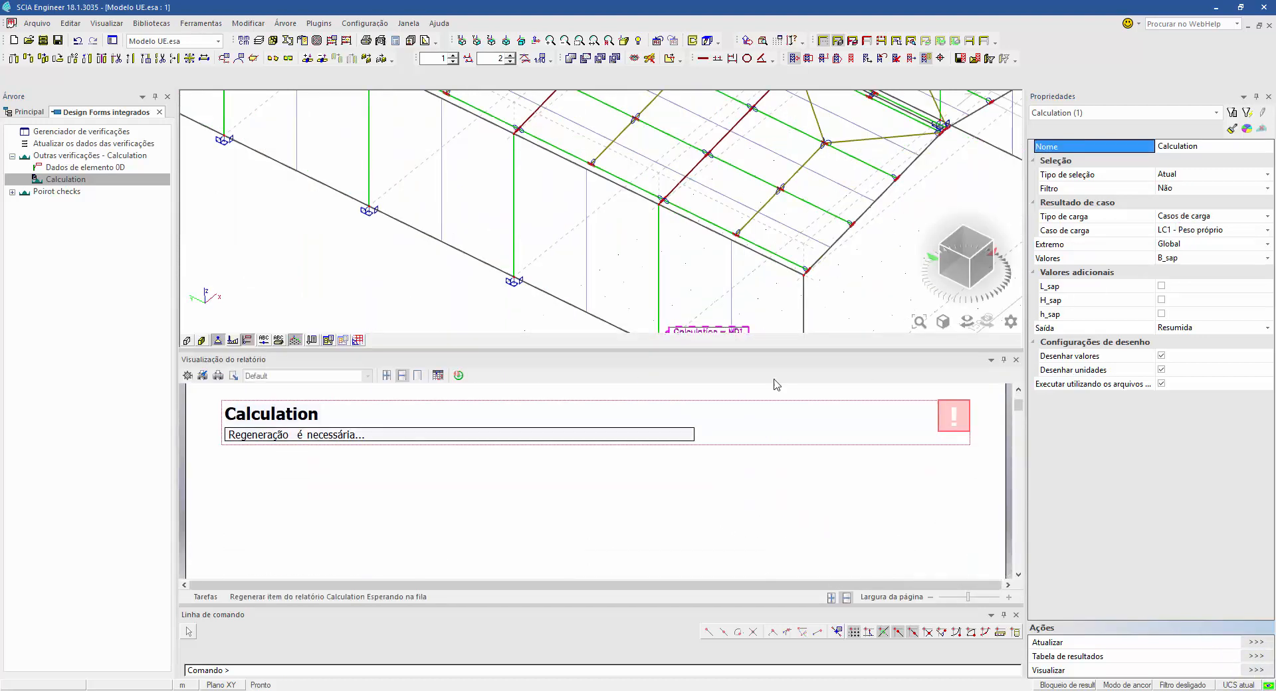
Step: Set the Calculation check's output to Completo and refresh the results
left_click(1204, 328)
left_click(1190, 345)
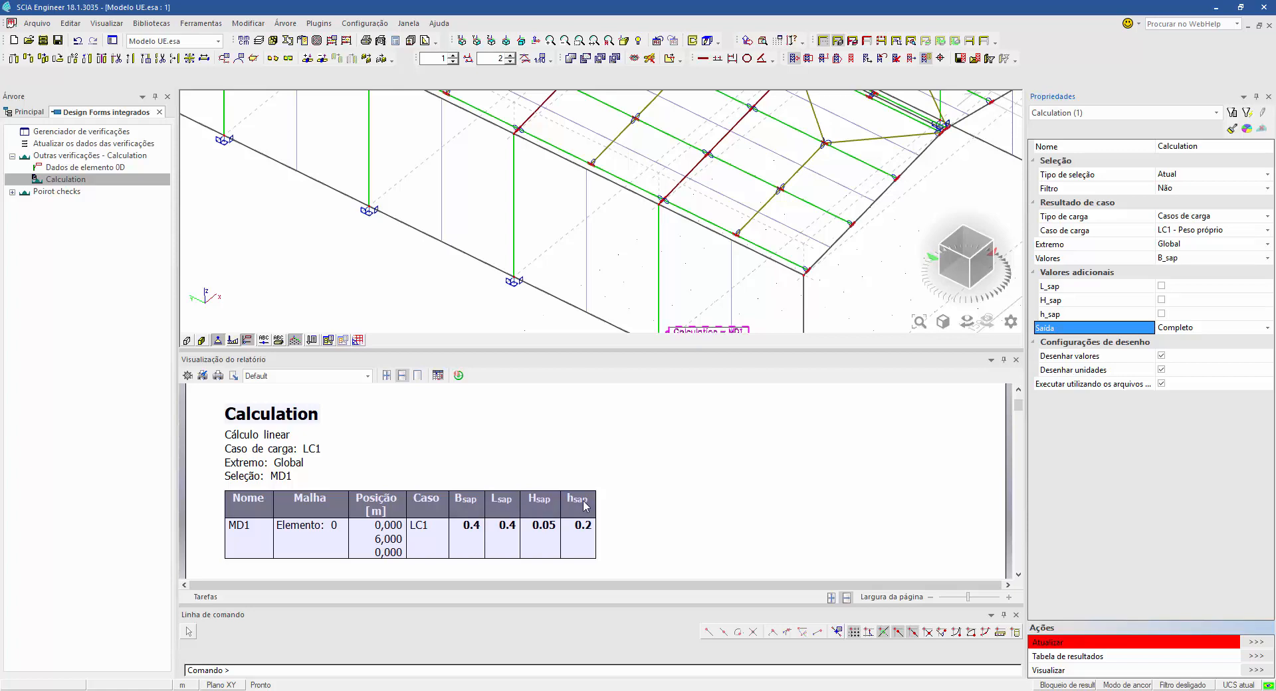
left_click(1257, 645)
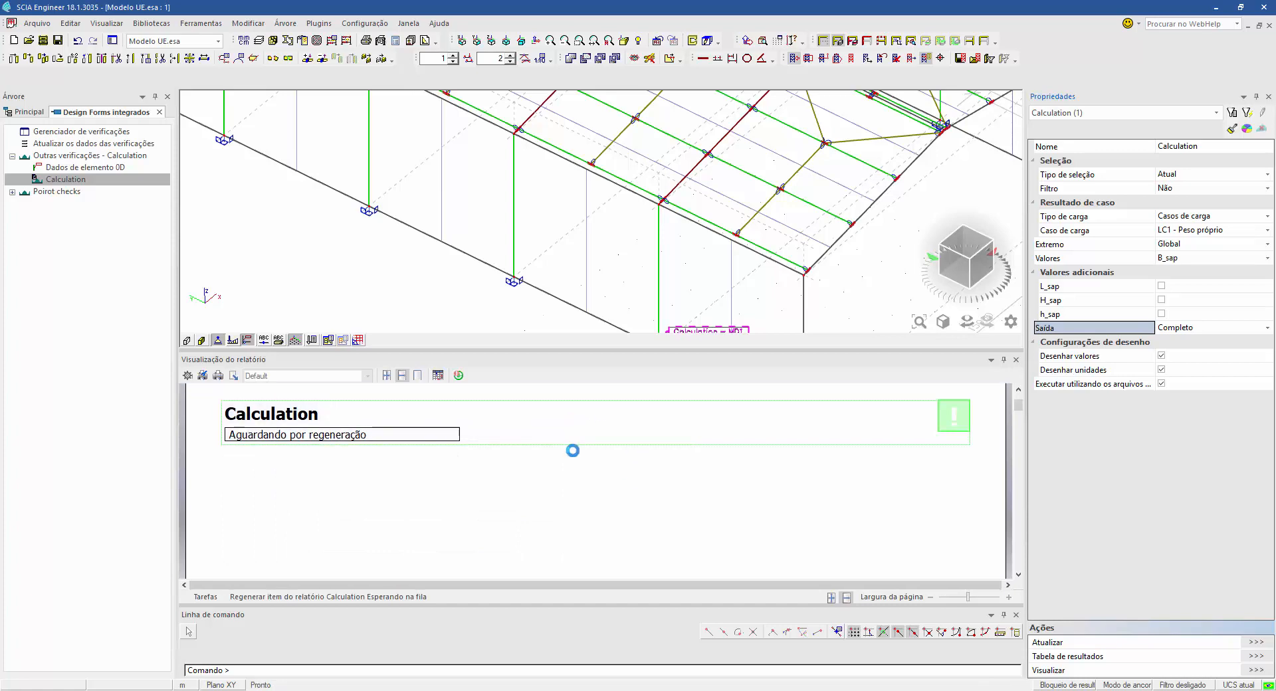
Step: Examine the complete footing calculation in the preview at 219% zoom, from the initial data to the section and base dimensions
scroll(483, 476, "down", 5)
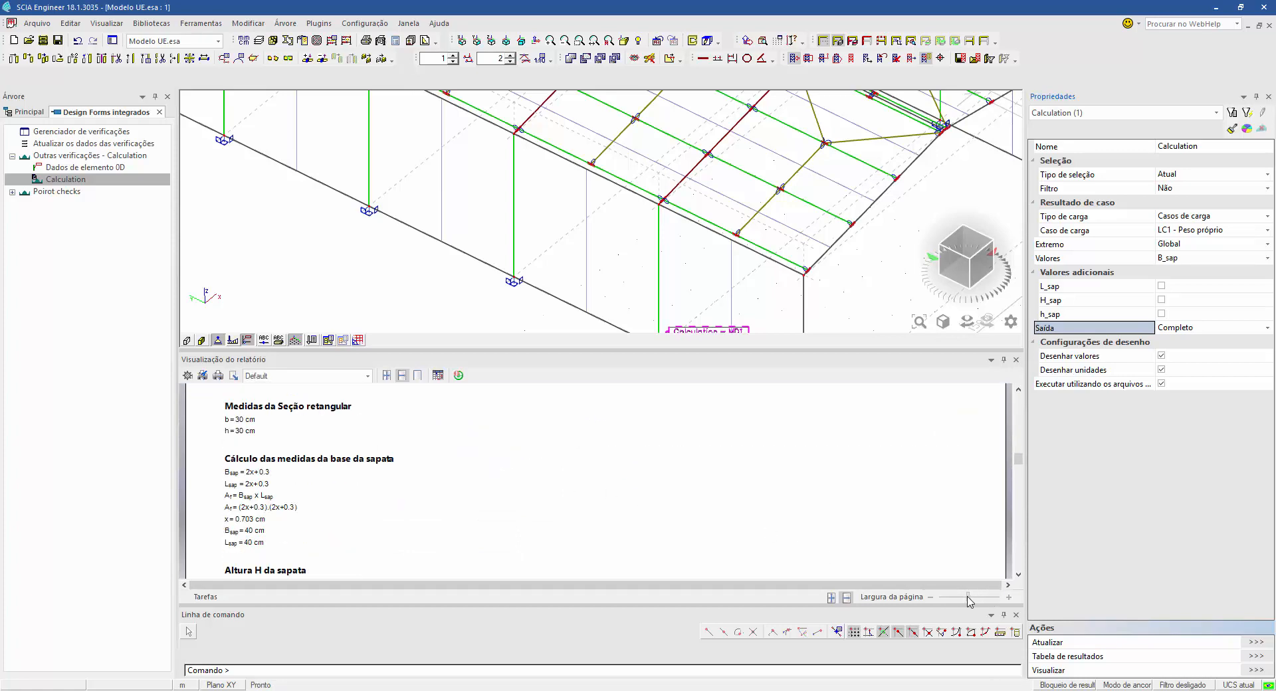
left_click_drag(968, 598, 981, 598)
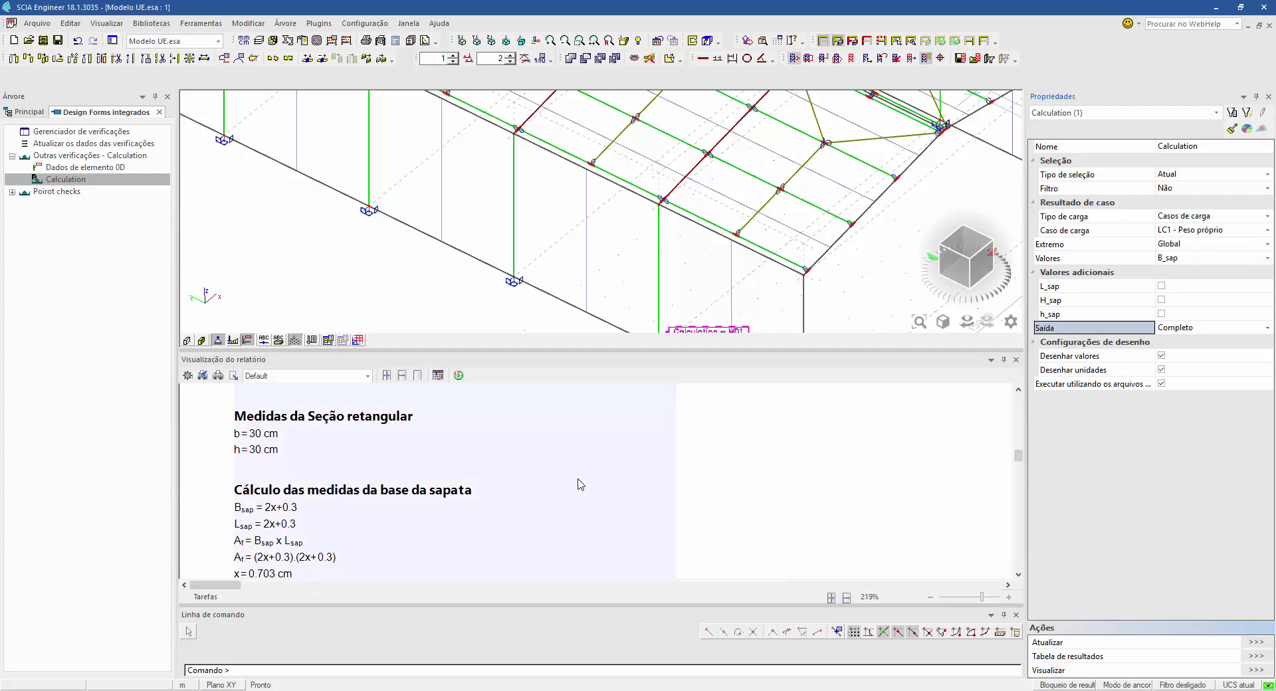
scroll(568, 484, "up", 4)
scroll(337, 432, "down", 1)
scroll(336, 429, "up", 1)
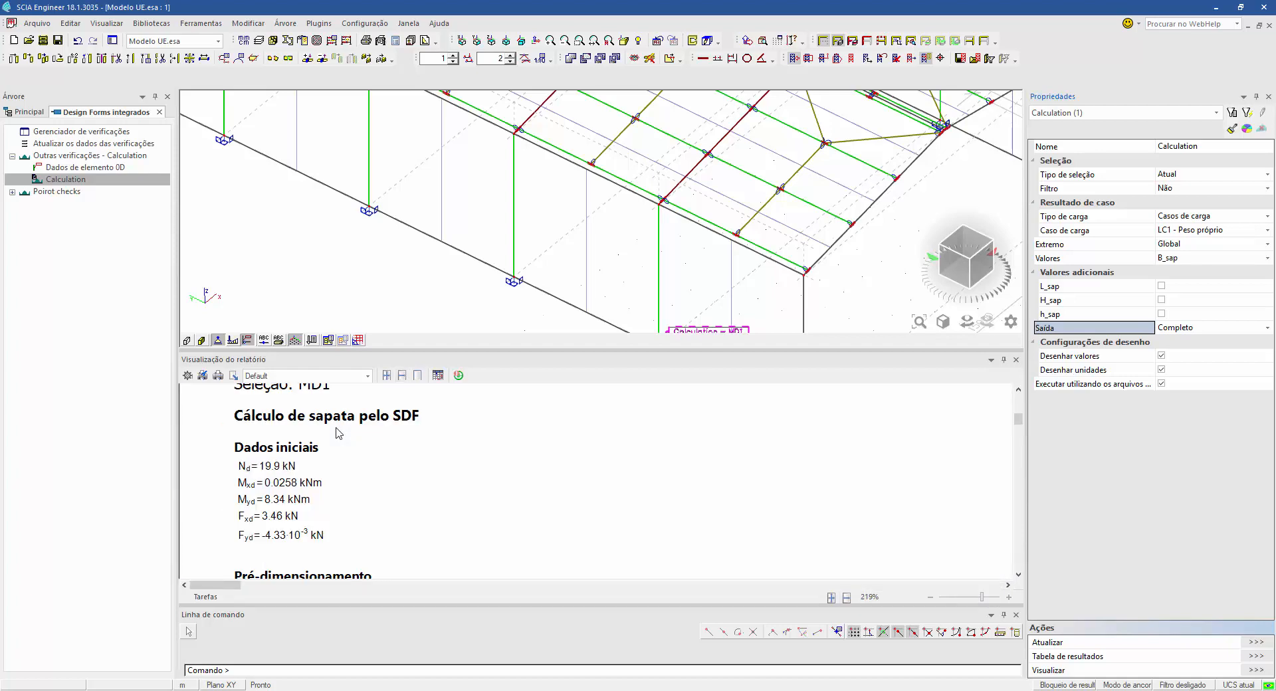
scroll(333, 535, "up", 2)
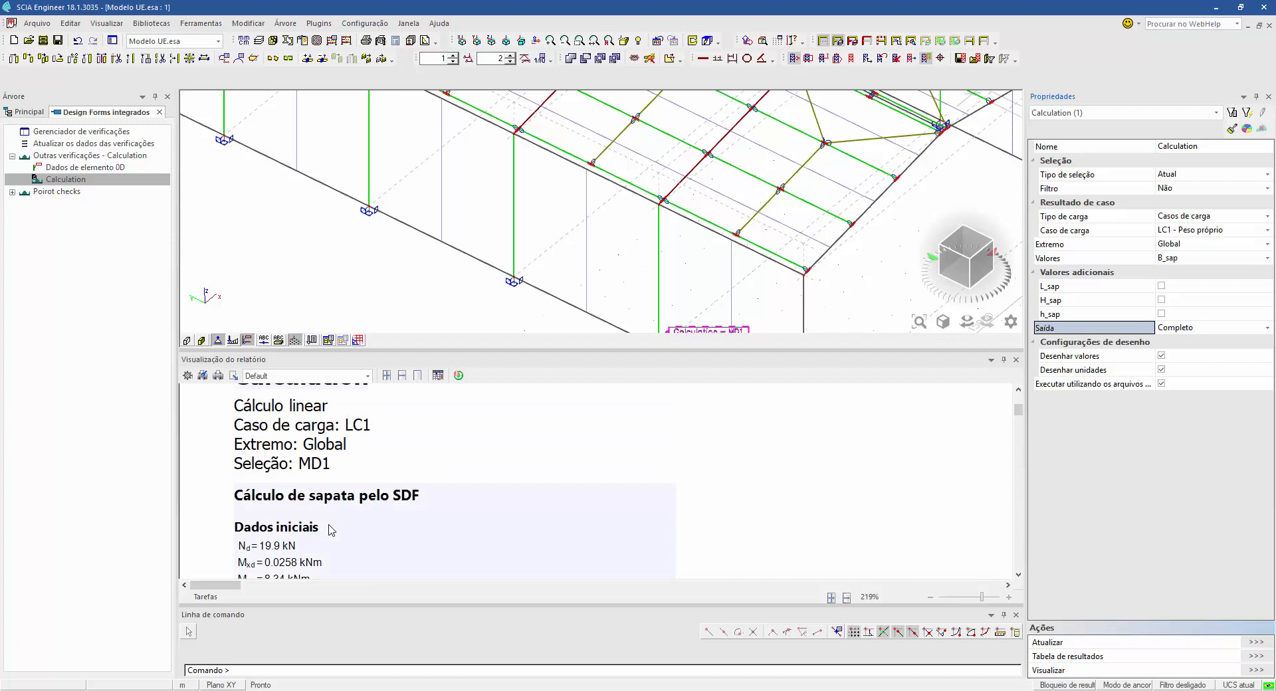
scroll(331, 530, "down", 2)
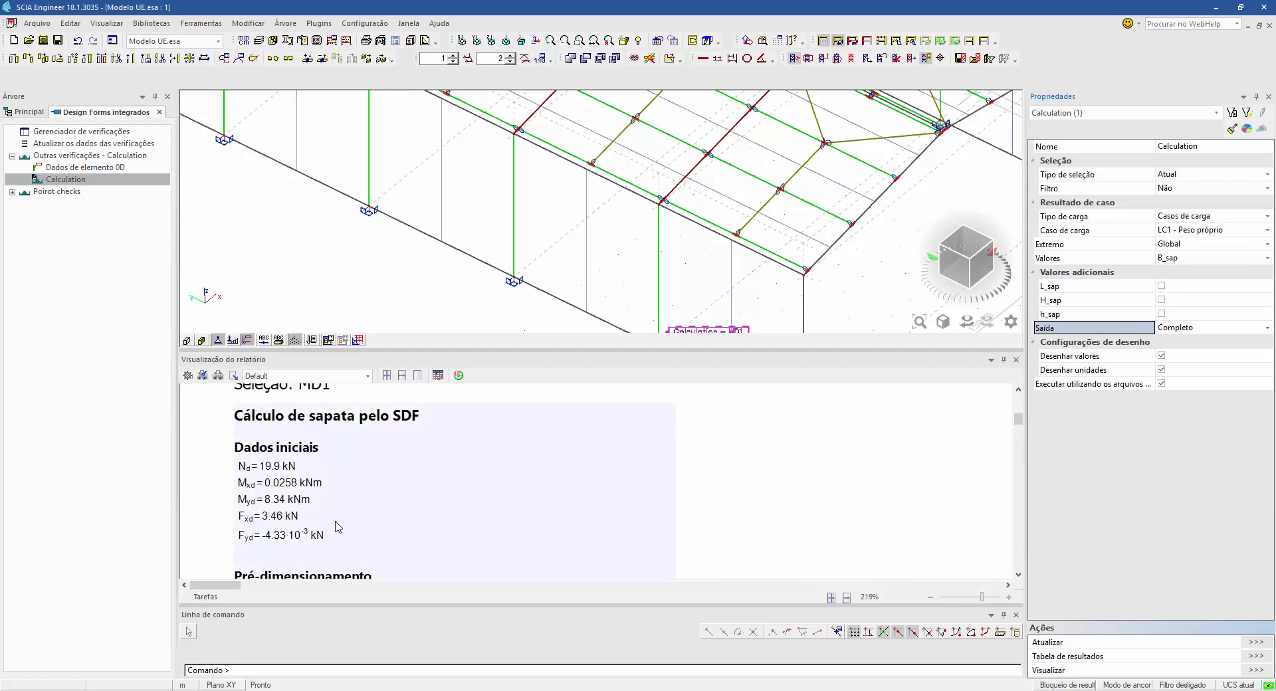
scroll(338, 527, "down", 2)
scroll(337, 527, "down", 4)
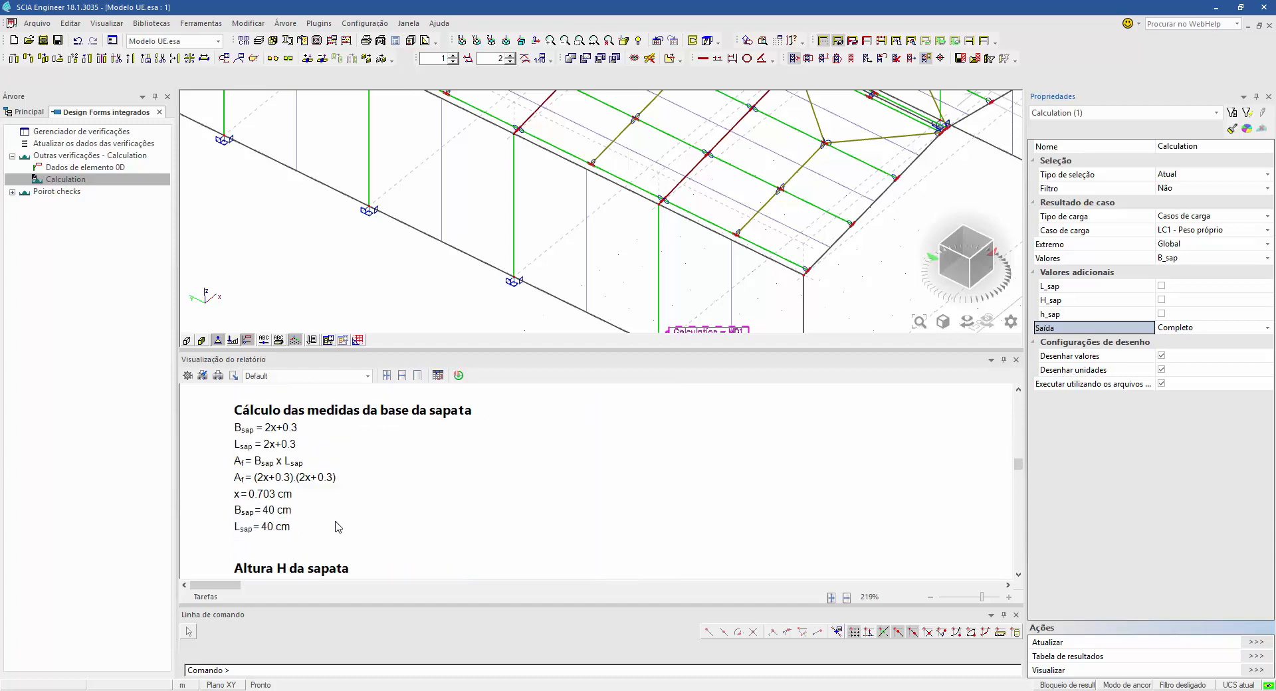
scroll(337, 528, "down", 1)
scroll(286, 519, "up", 3)
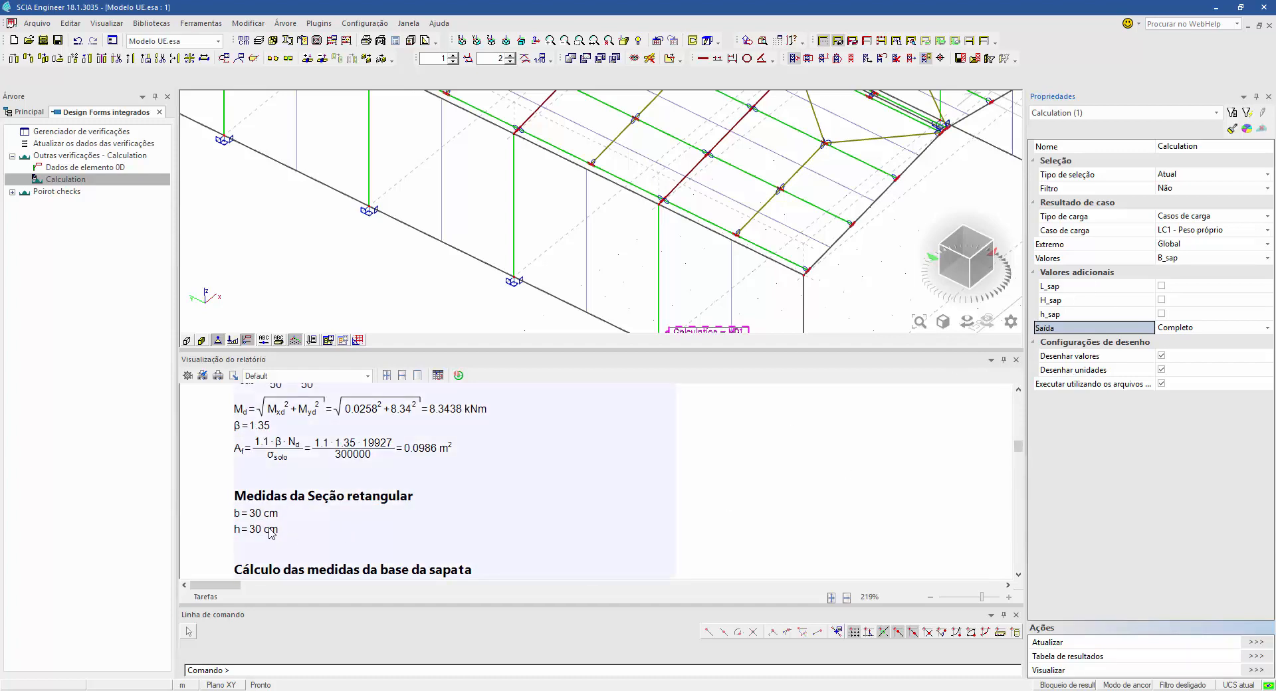
Step: Examine the footing heights, plan drawing and pre-dimensioning in the complete calculation report, and locate the checked column base support in the model
scroll(318, 519, "down", 10)
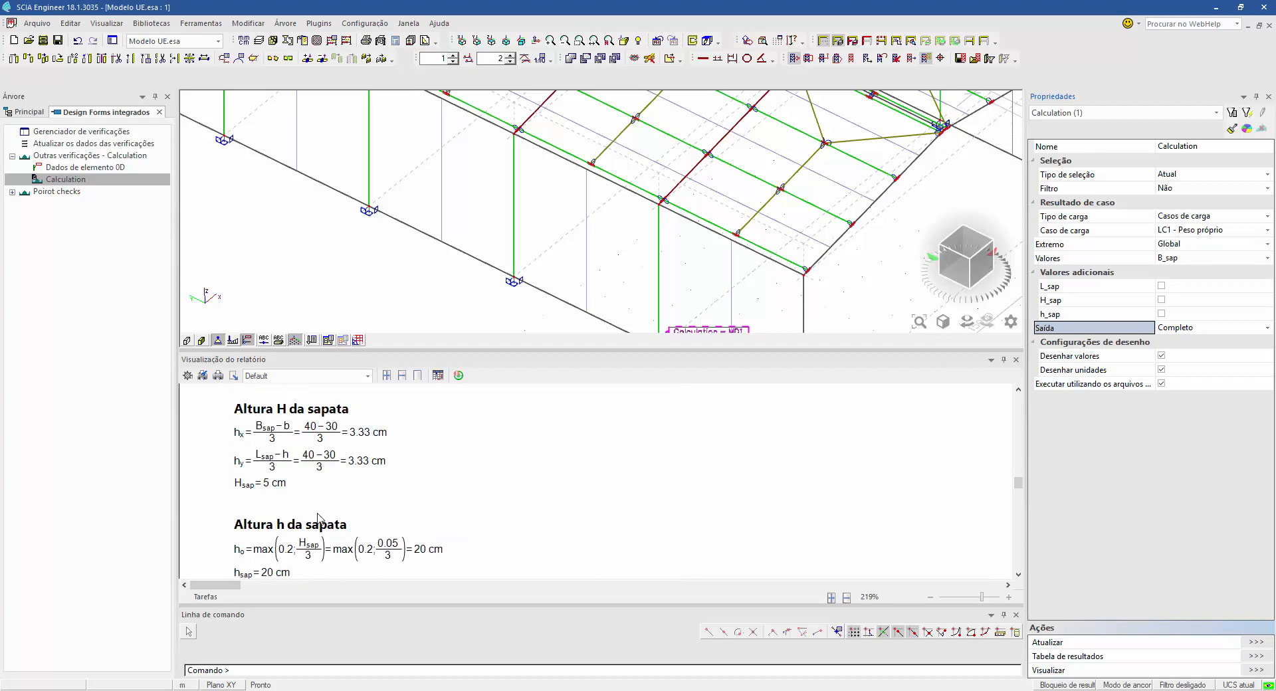
scroll(320, 518, "down", 10)
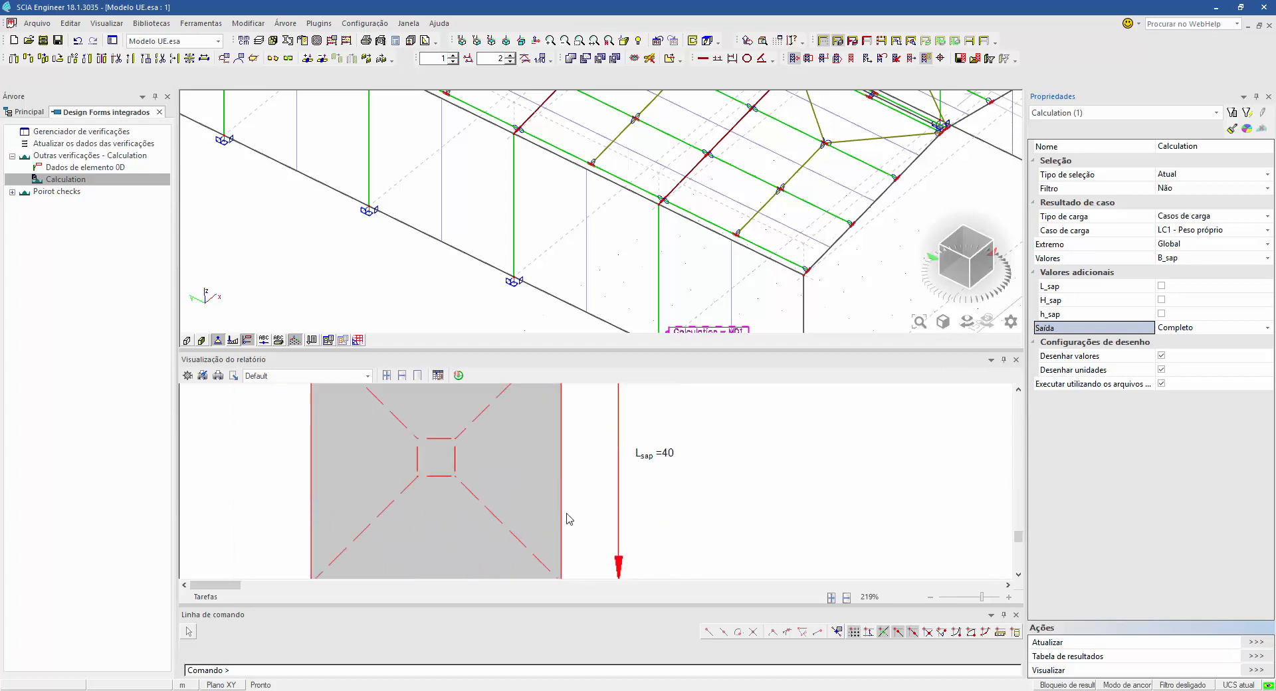
scroll(493, 421, "up", 20)
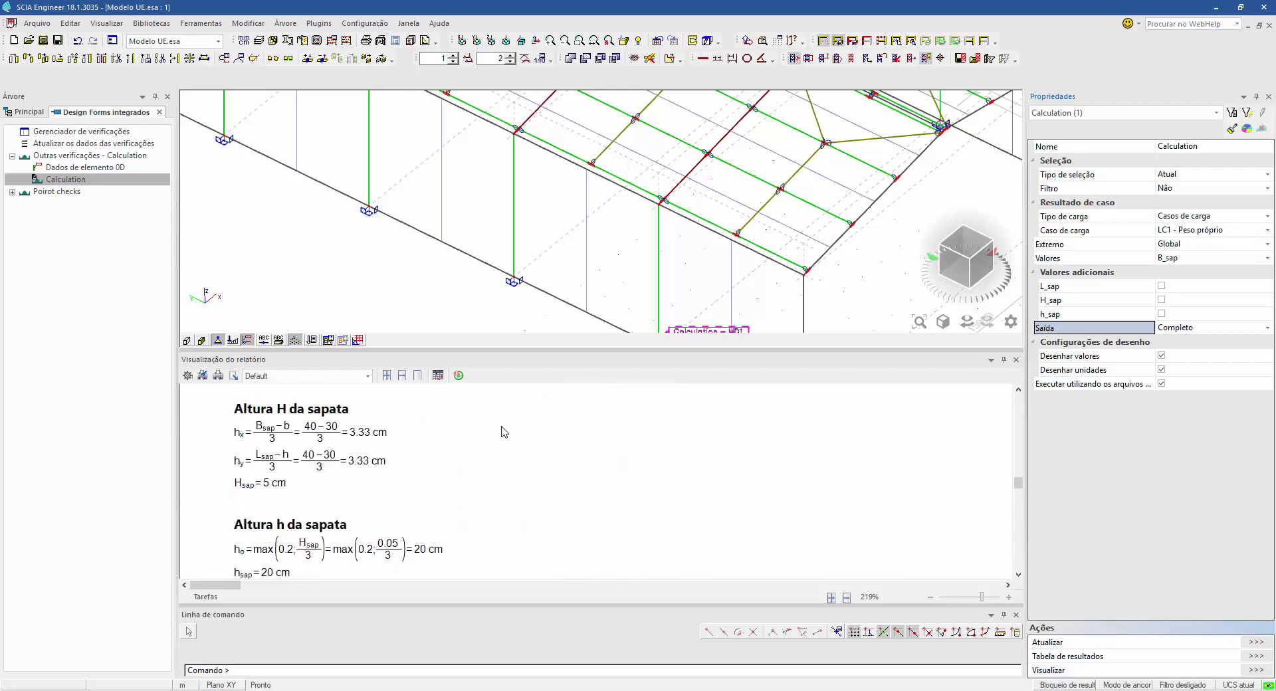
scroll(375, 470, "up", 8)
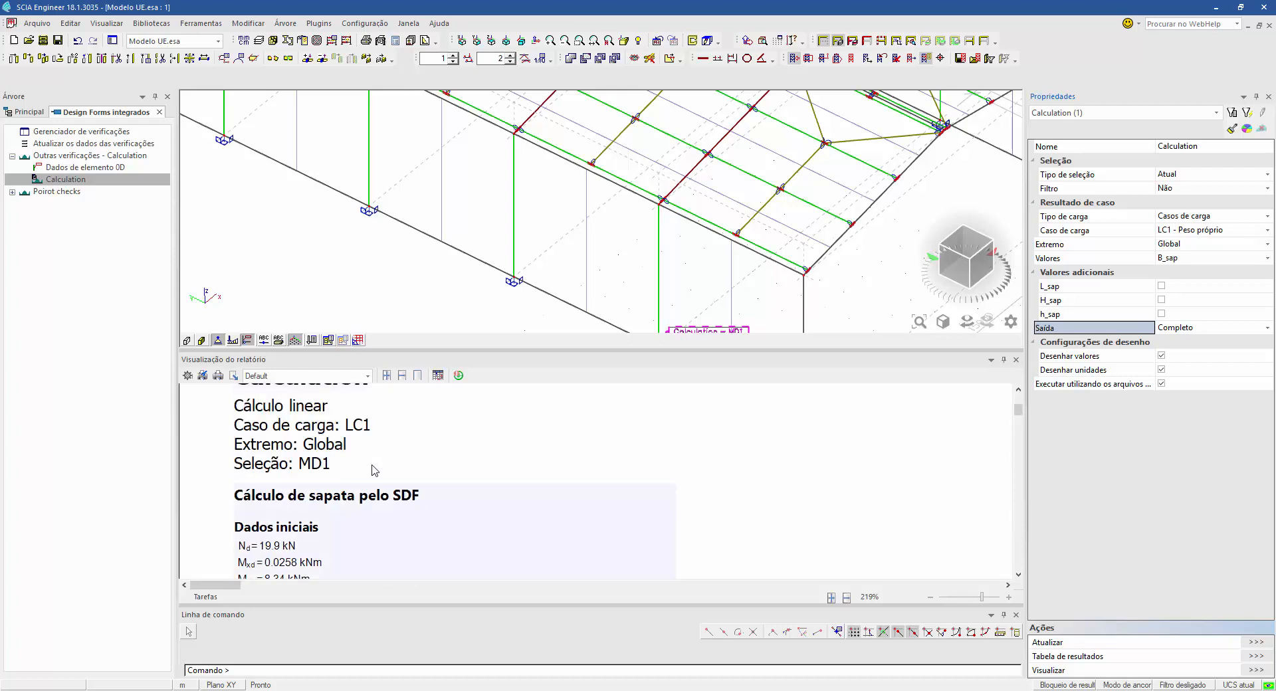
scroll(375, 470, "down", 2)
scroll(375, 470, "down", 3)
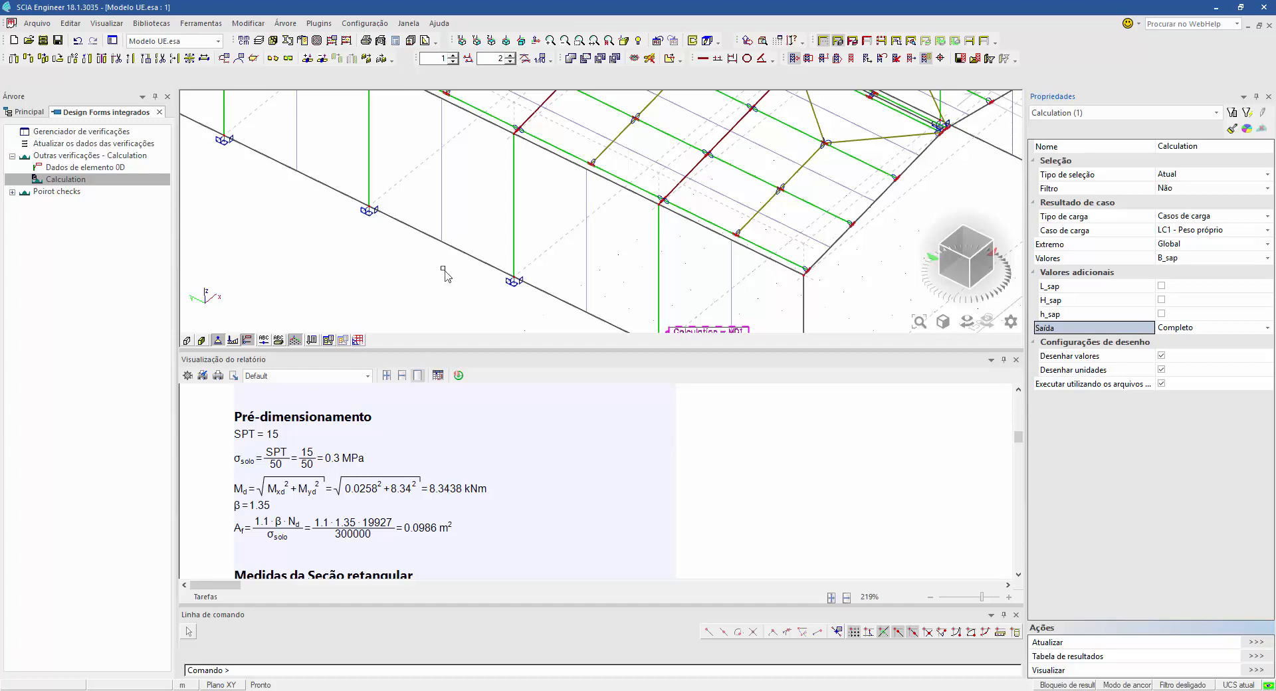
scroll(433, 240, "down", 3)
middle_click_drag(433, 279, 481, 274)
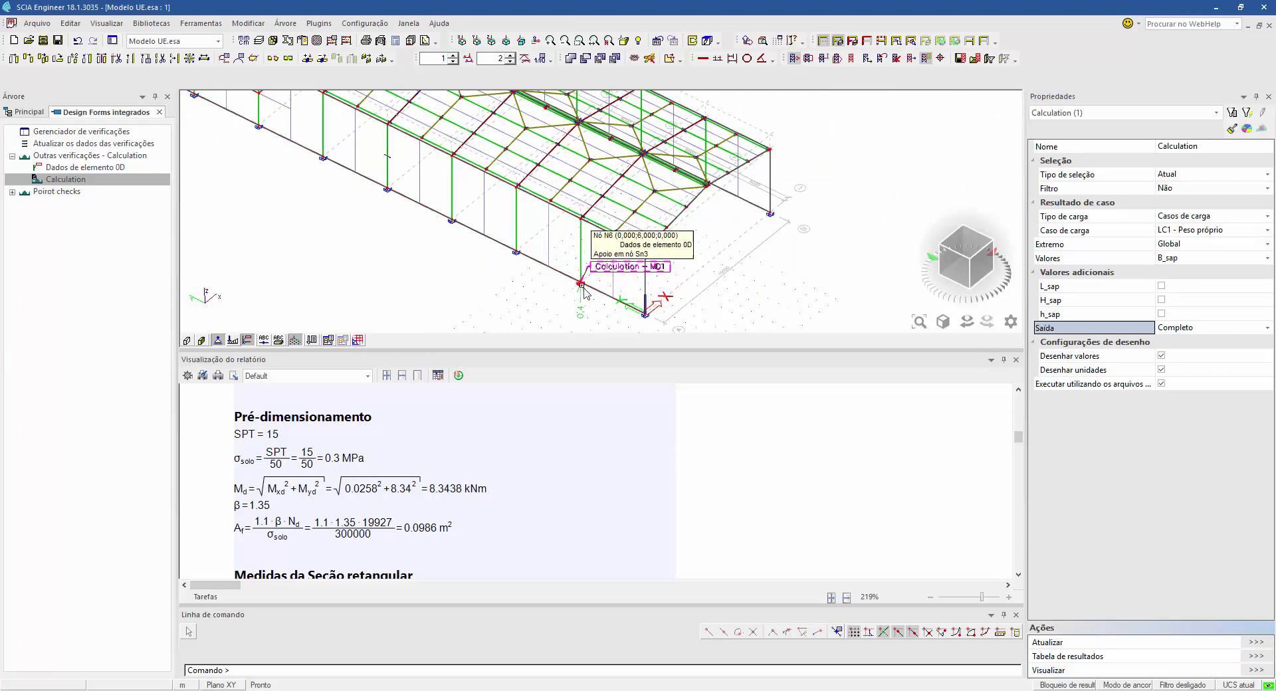